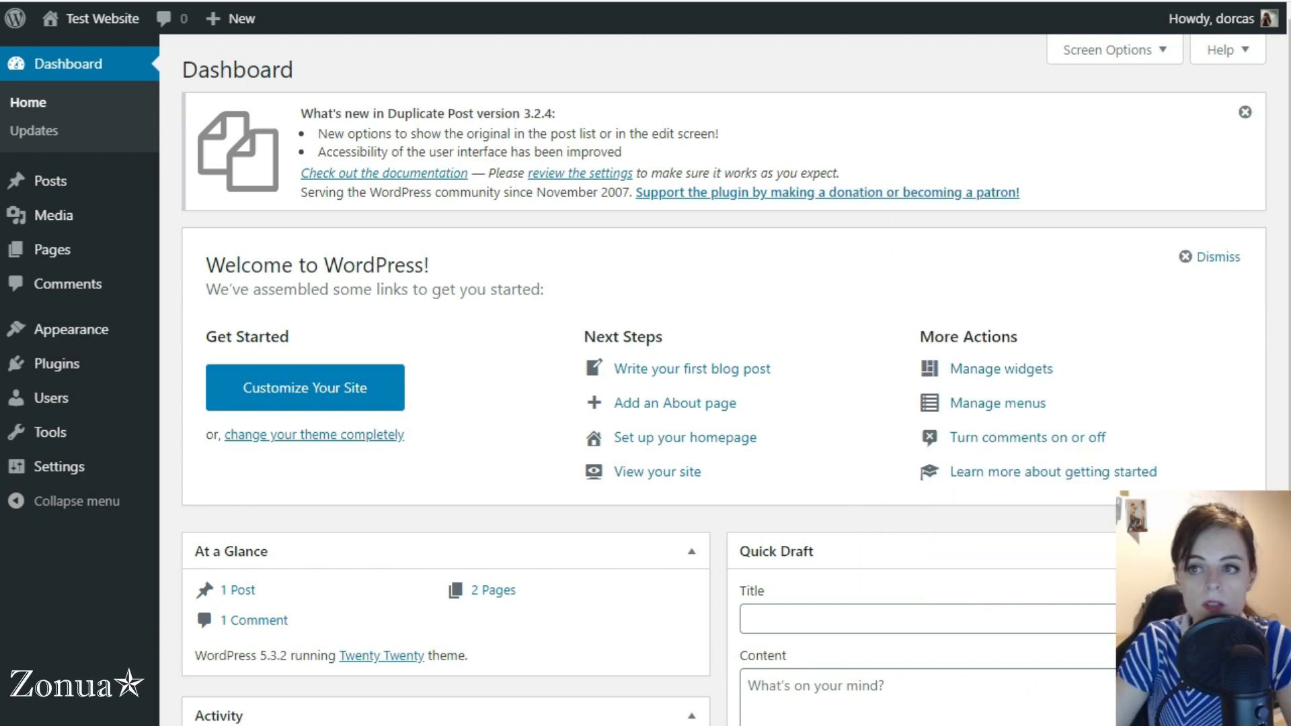
# Dismiss the Duplicate Post notice and view the Service One and Service Two pages on the live site
pyautogui.click(1245, 112)
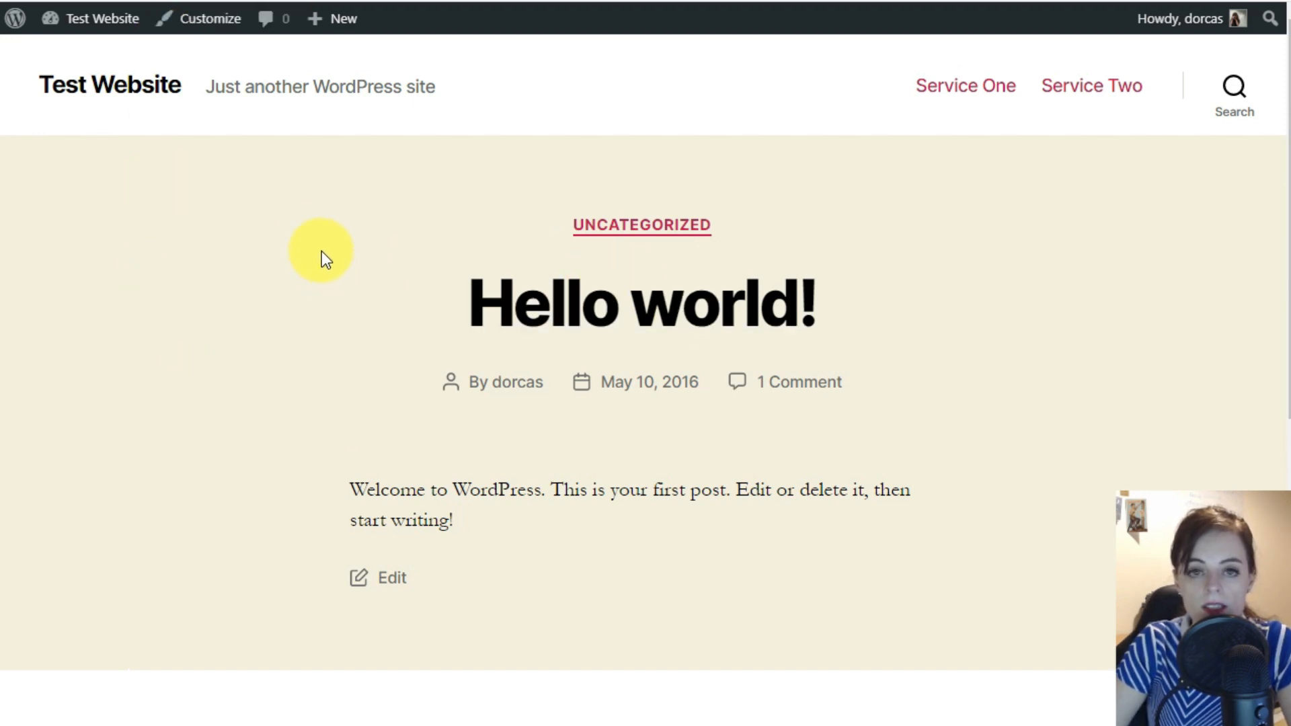
pyautogui.click(966, 88)
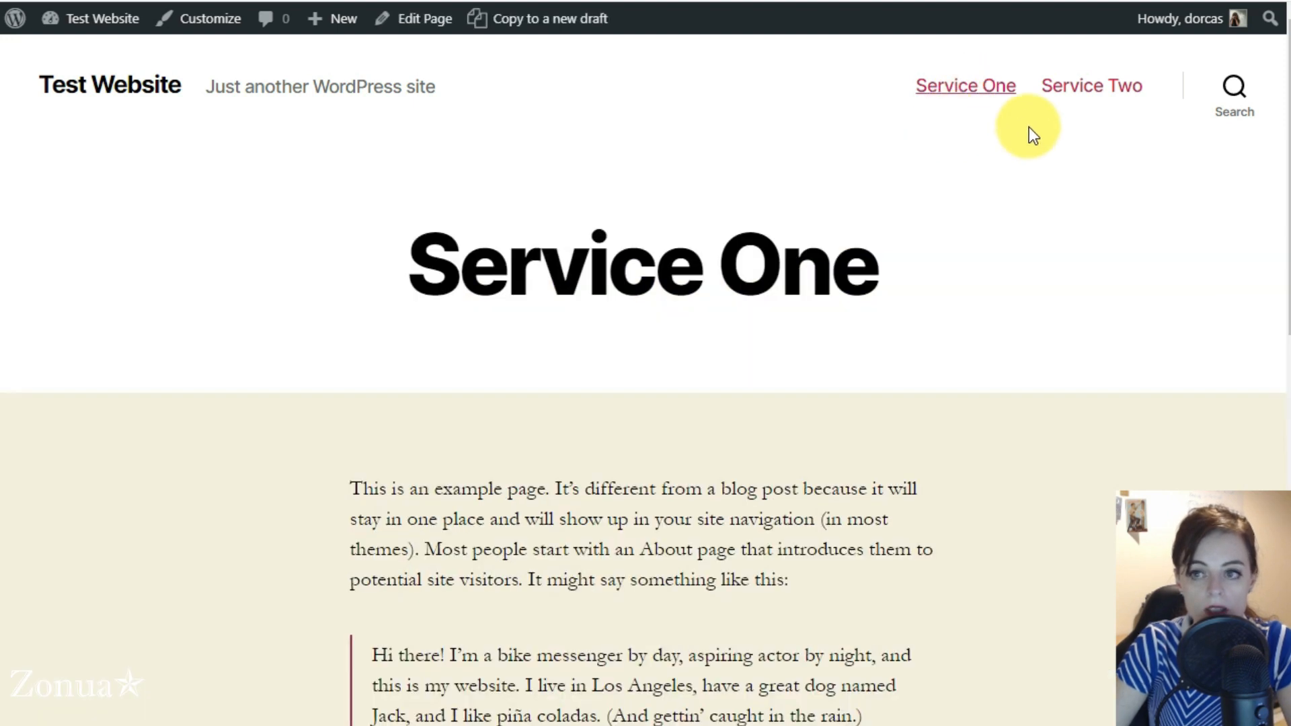
pyautogui.click(1050, 95)
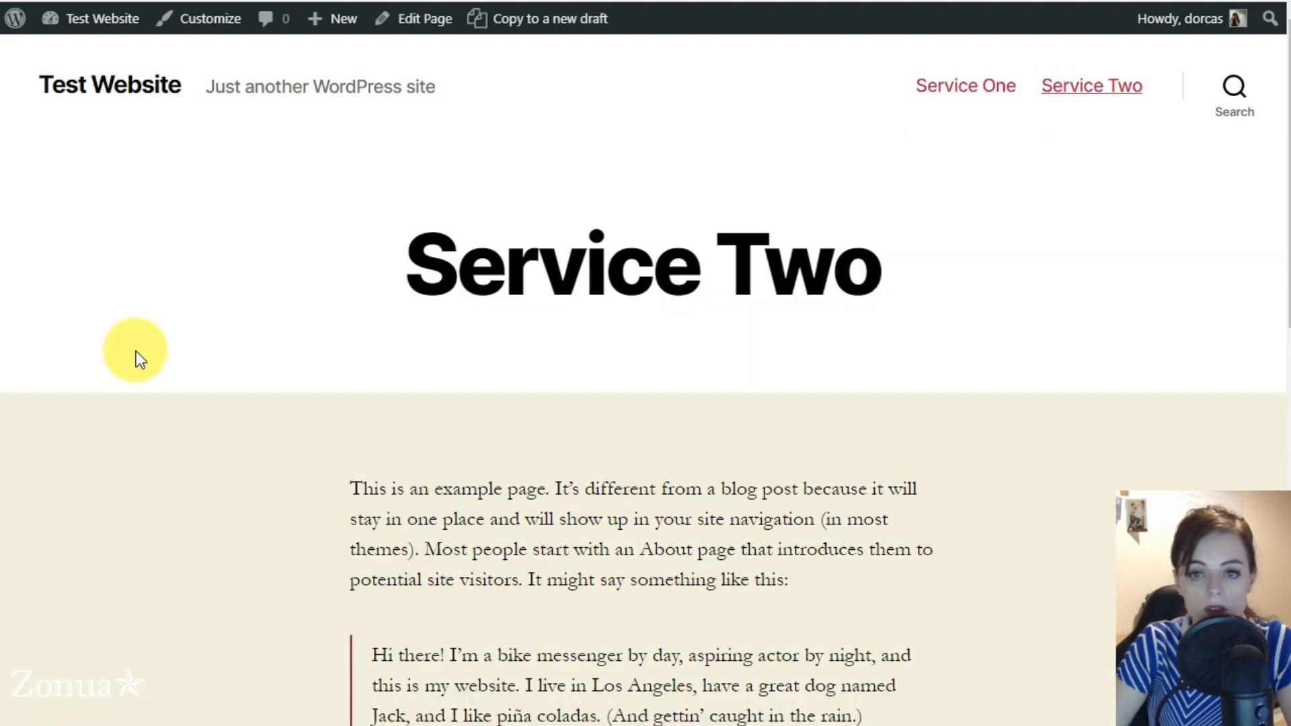
pyautogui.moveTo(103, 19)
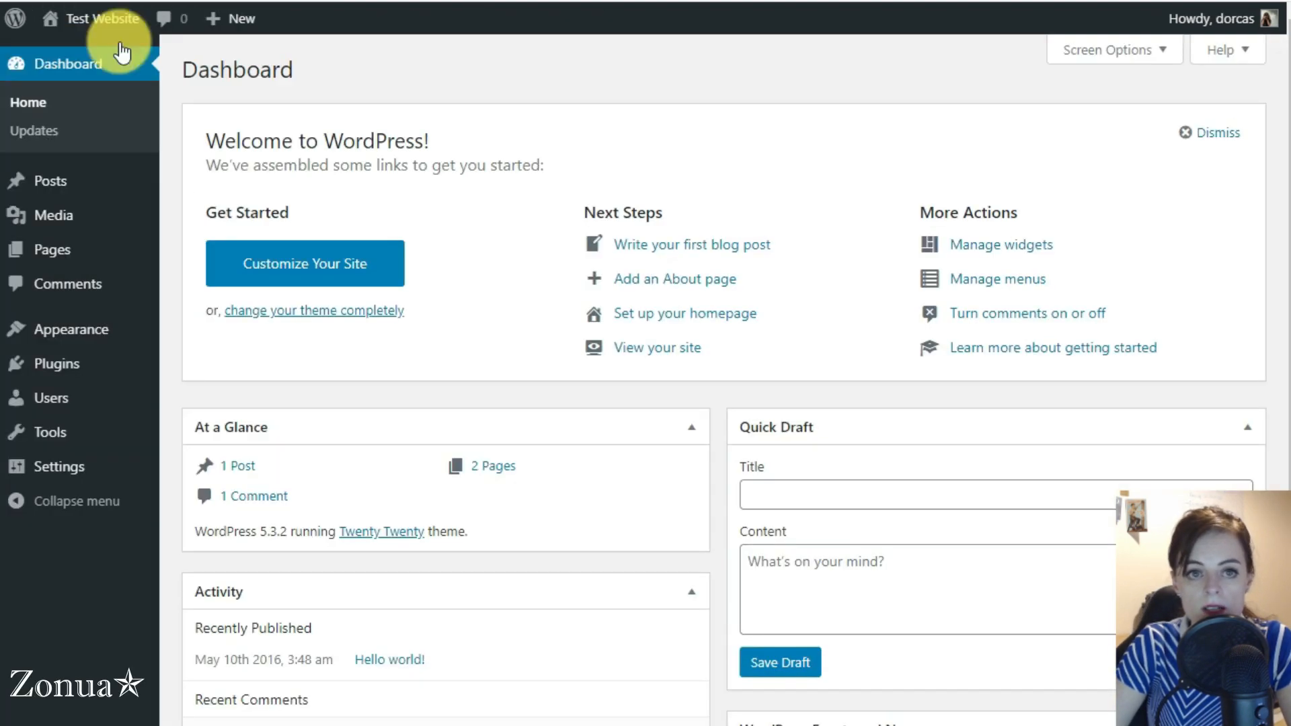
# Find the plugin "contact form 7" in the plugin directory, then install and activate it
pyautogui.click(53, 376)
pyautogui.click(293, 75)
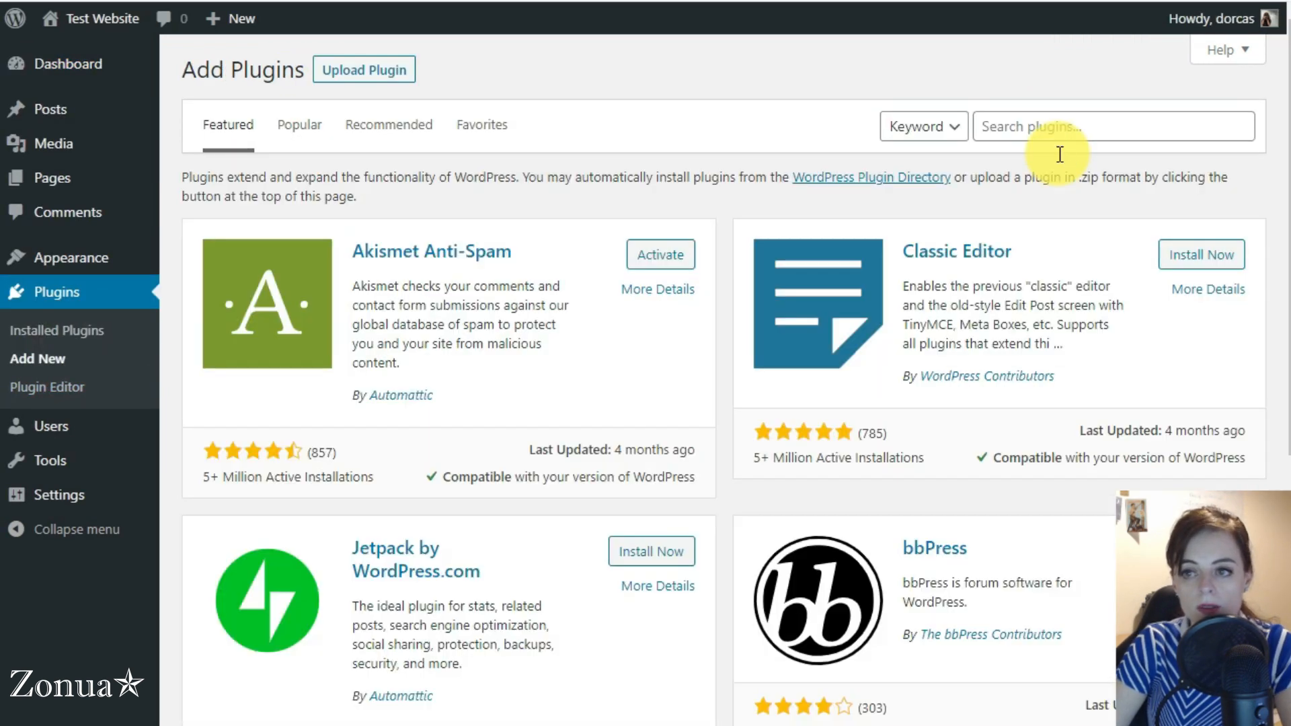
pyautogui.click(1070, 127)
pyautogui.write('contact ')
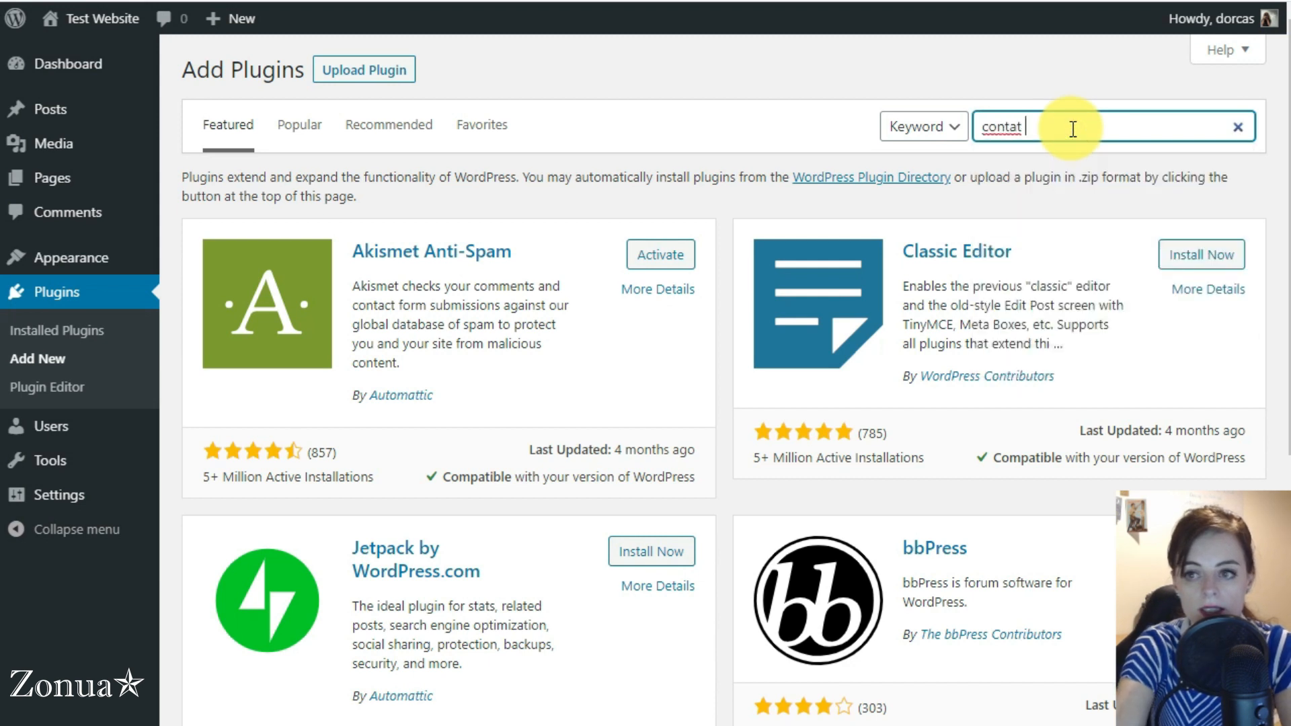
pyautogui.write('form 7')
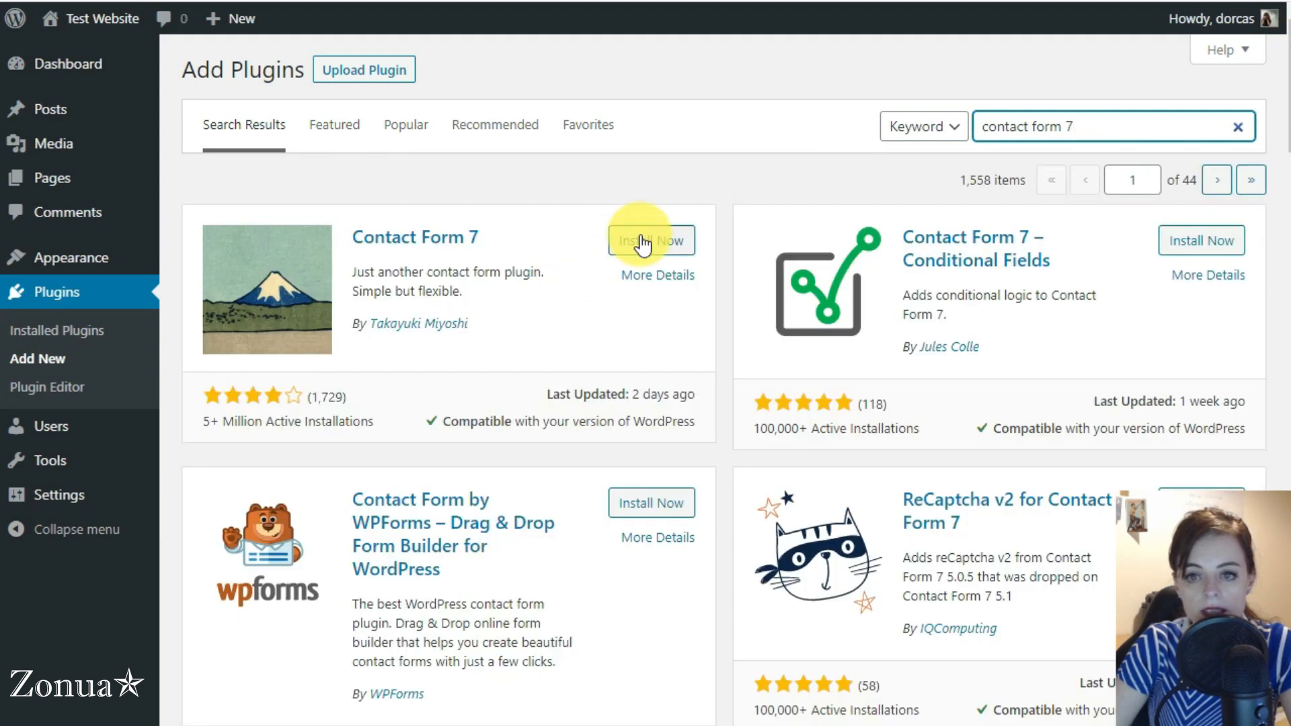
pyautogui.click(639, 241)
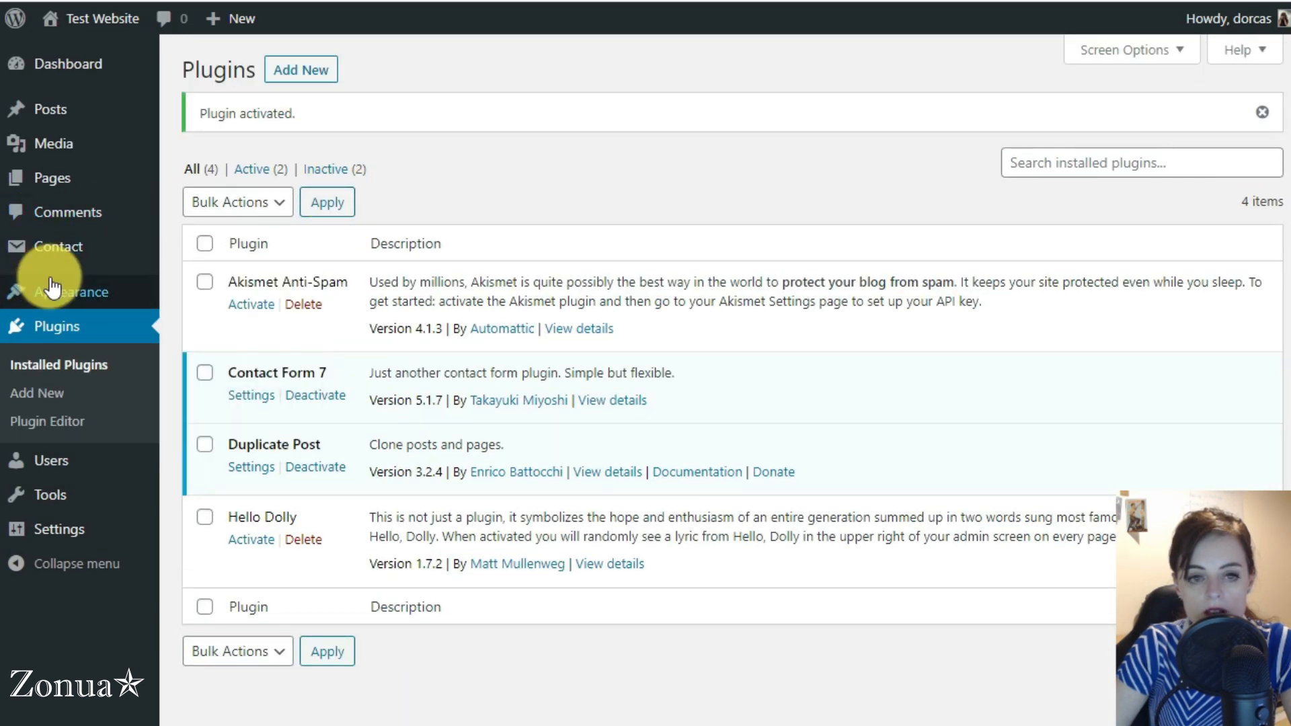
# Dismiss the contact forms information panel and open Contact form 1 to review its name and email labels
pyautogui.click(53, 250)
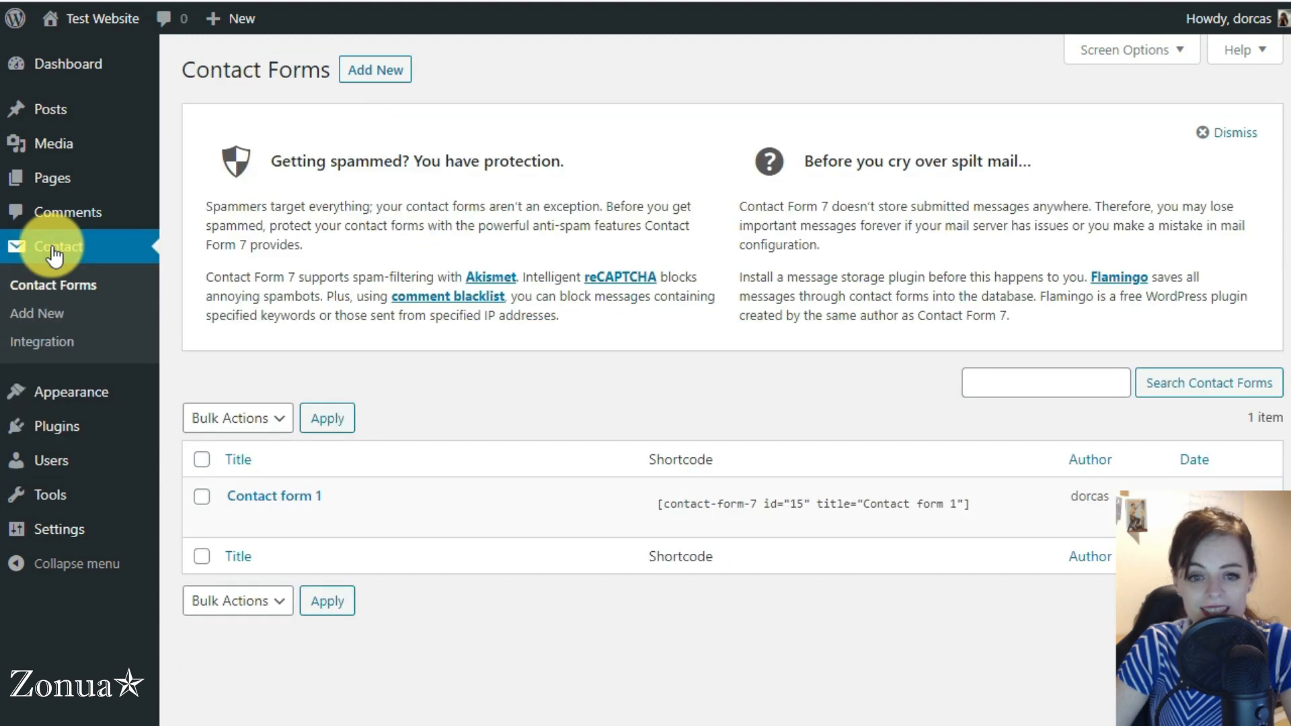
pyautogui.moveTo(271, 504)
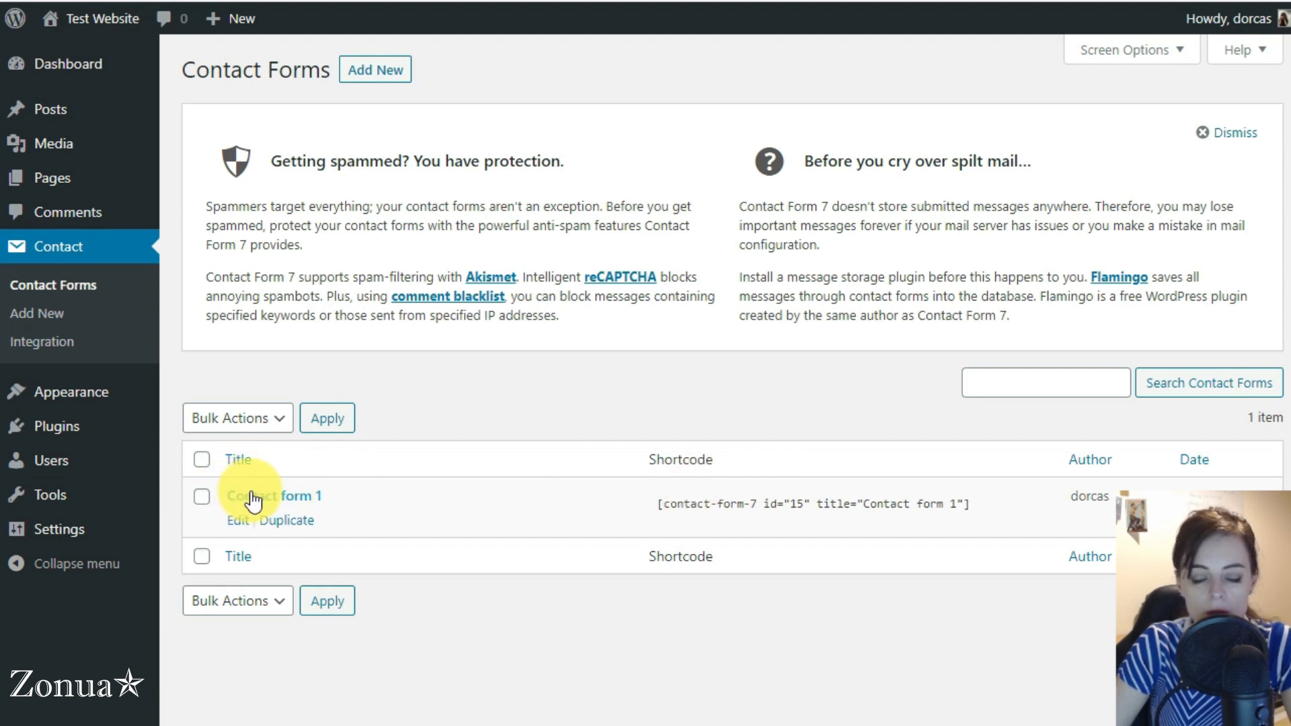
pyautogui.click(1232, 133)
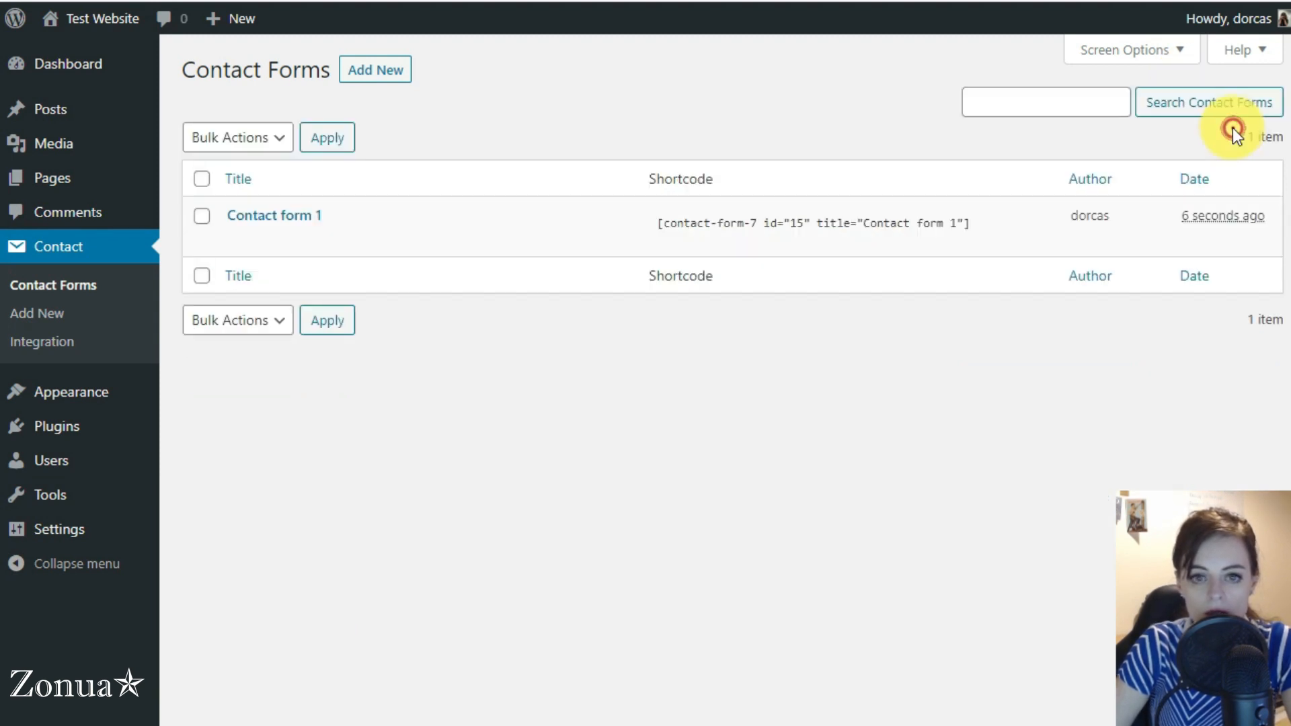
pyautogui.click(246, 219)
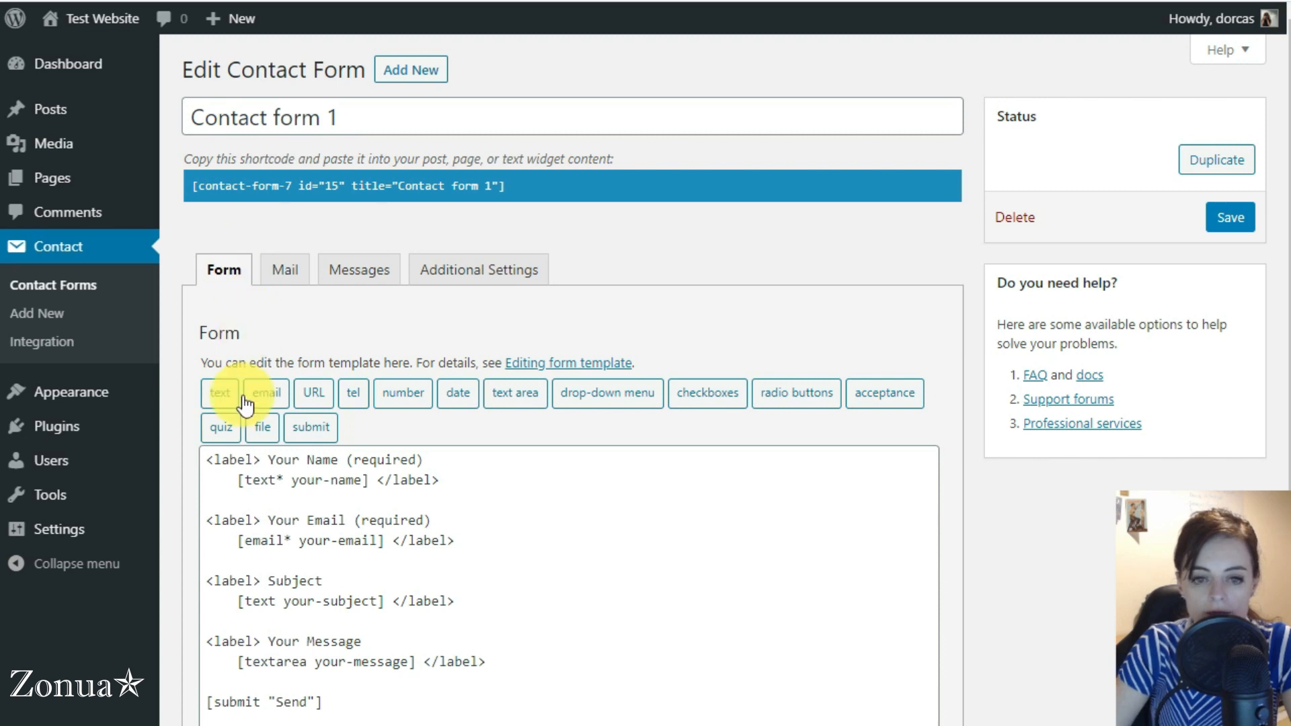
pyautogui.moveTo(268, 460); pyautogui.dragTo(340, 455)
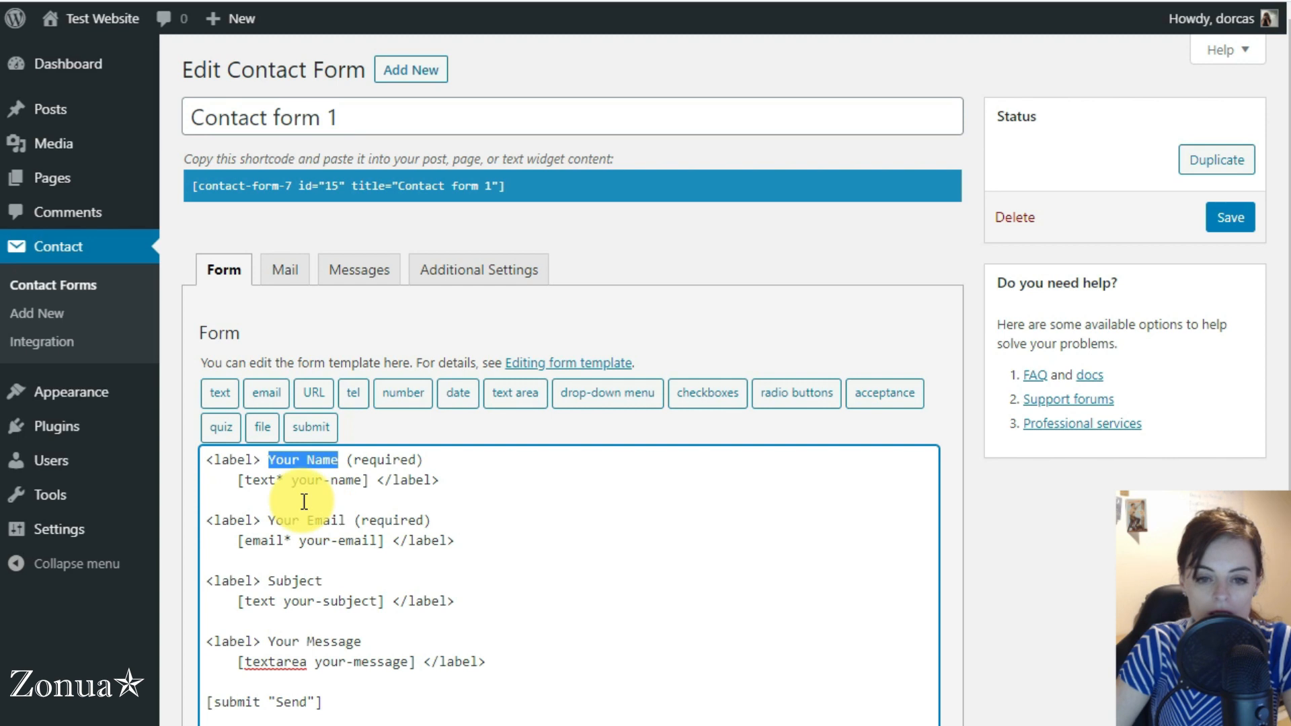
pyautogui.moveTo(268, 520); pyautogui.dragTo(338, 520)
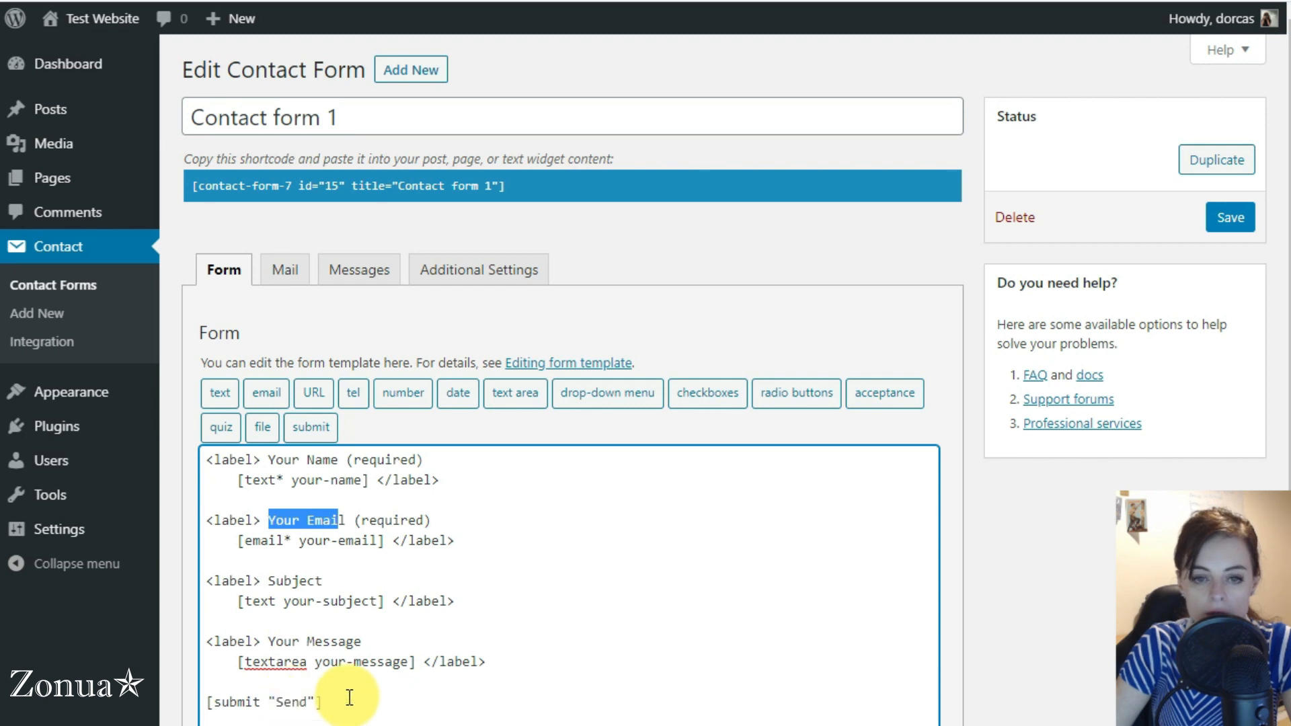
# Change the mailbox part of the form's mail recipient address to "info", keeping its domain
pyautogui.click(279, 268)
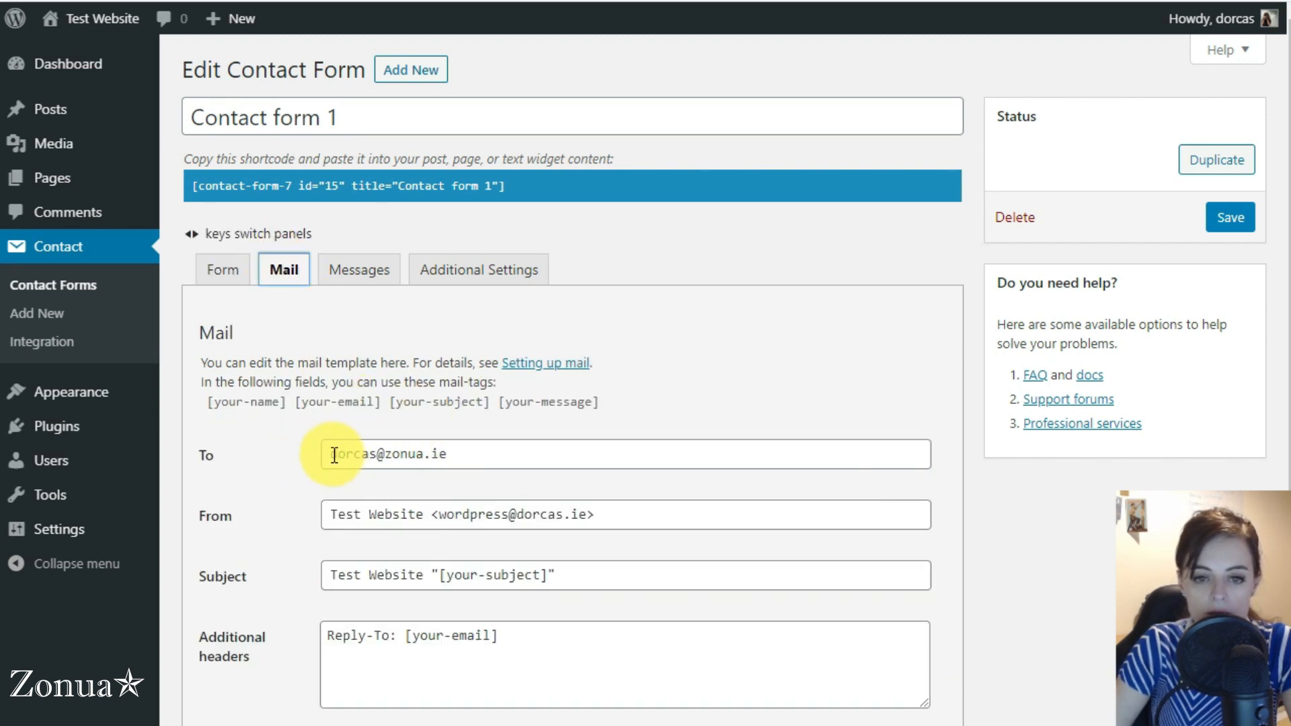
pyautogui.moveTo(328, 454); pyautogui.dragTo(491, 447)
pyautogui.moveTo(376, 453); pyautogui.dragTo(291, 450)
pyautogui.write('info')
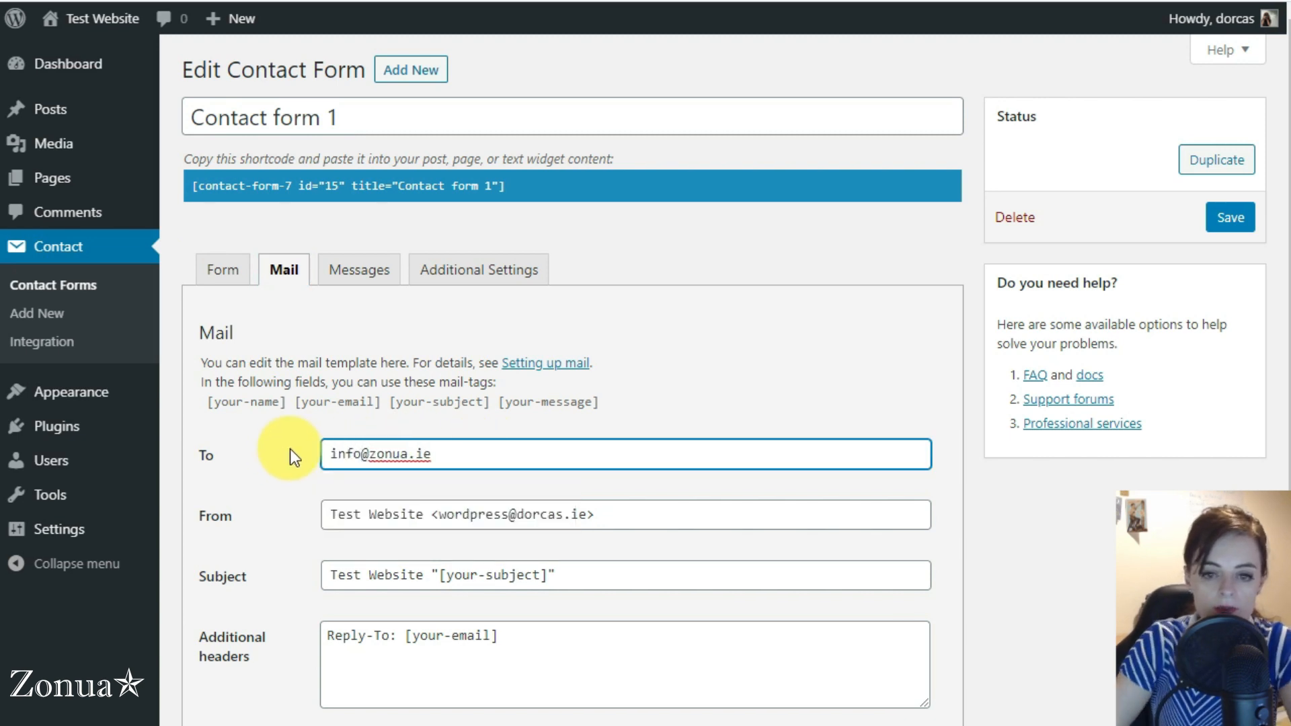
# Examine the Reply-To header and the subject and email tags in the form's mail template
pyautogui.scroll(-3, 282, 458)
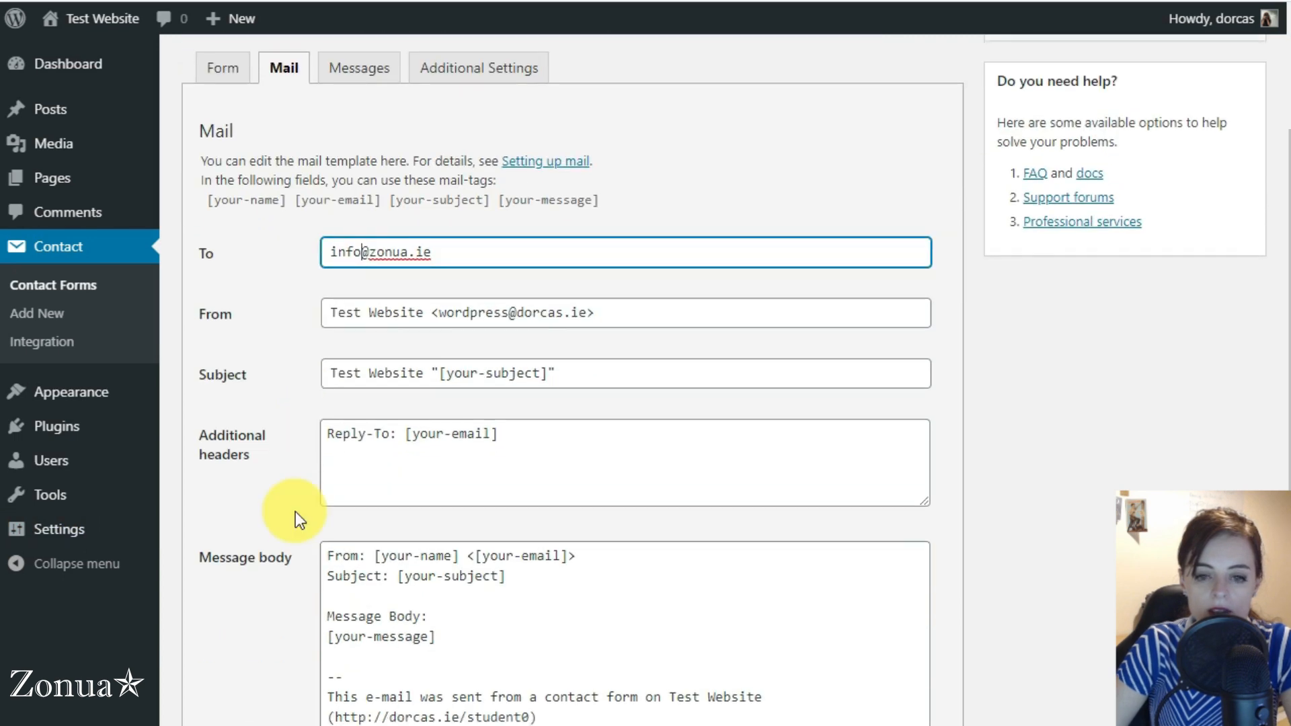
pyautogui.moveTo(405, 433); pyautogui.dragTo(501, 433)
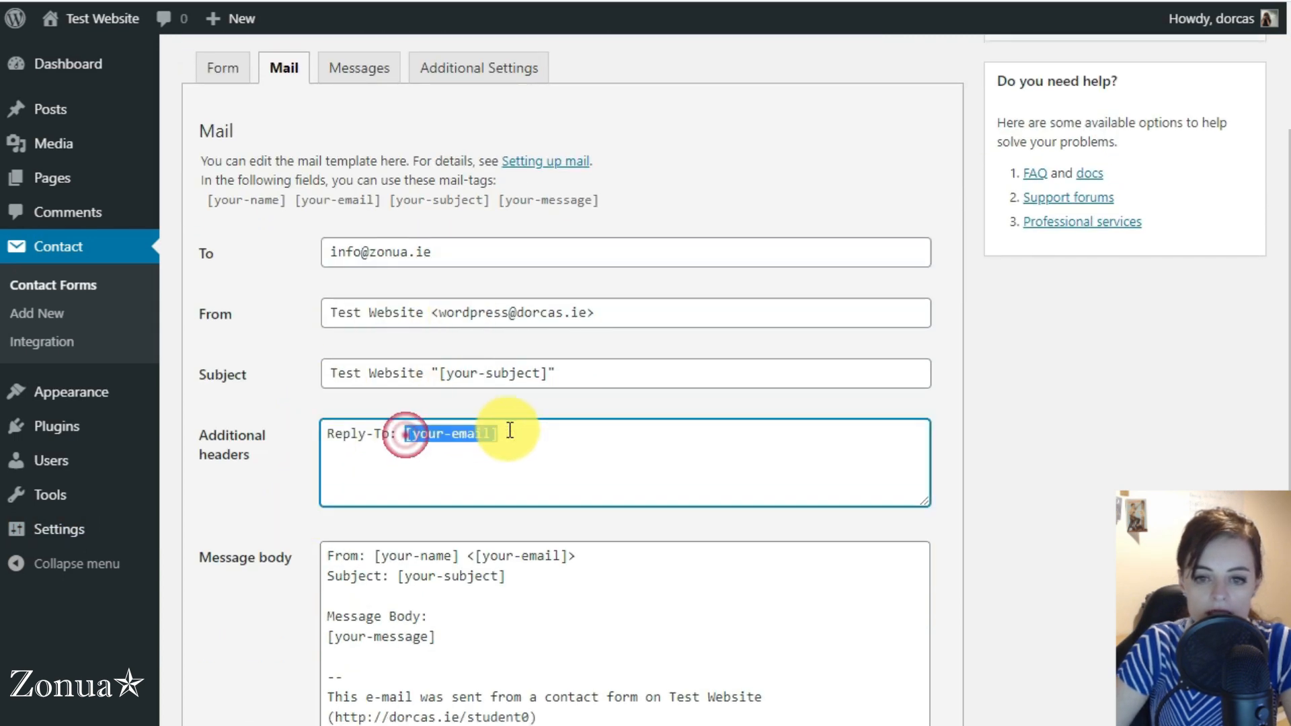
pyautogui.moveTo(511, 575); pyautogui.dragTo(400, 581)
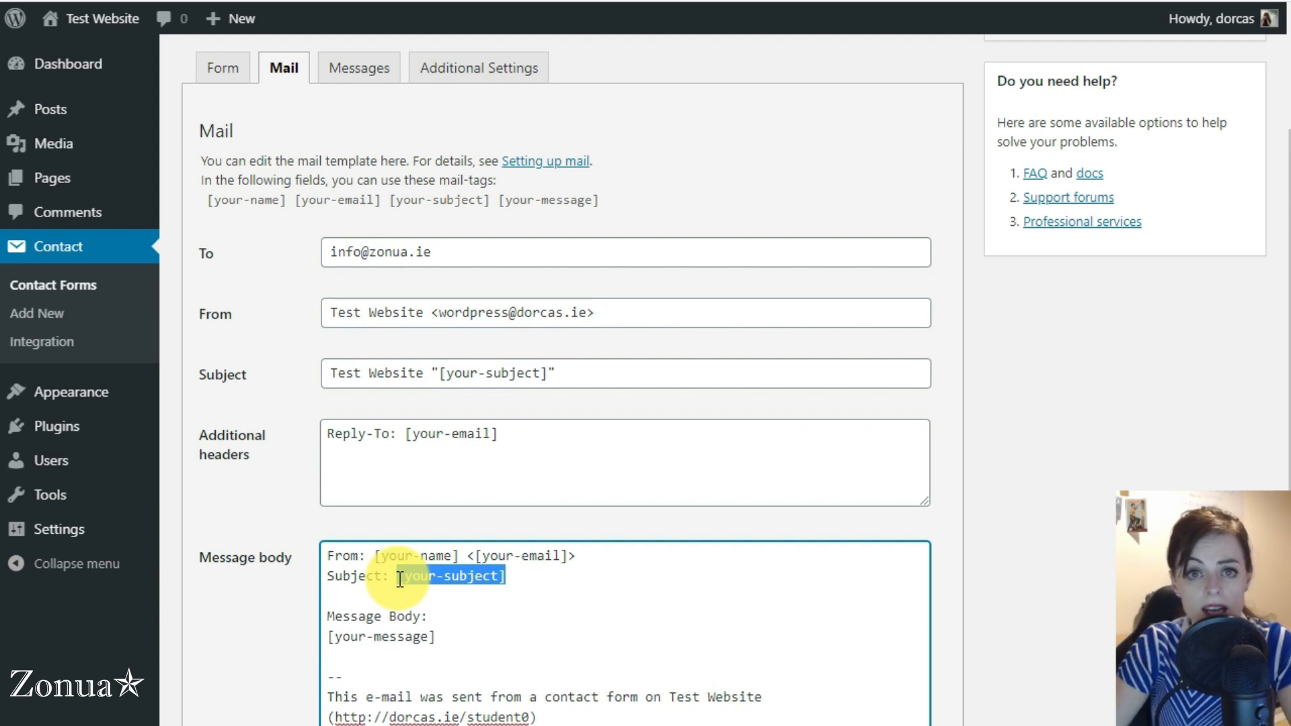
pyautogui.click(455, 610)
pyautogui.moveTo(397, 576); pyautogui.dragTo(511, 575)
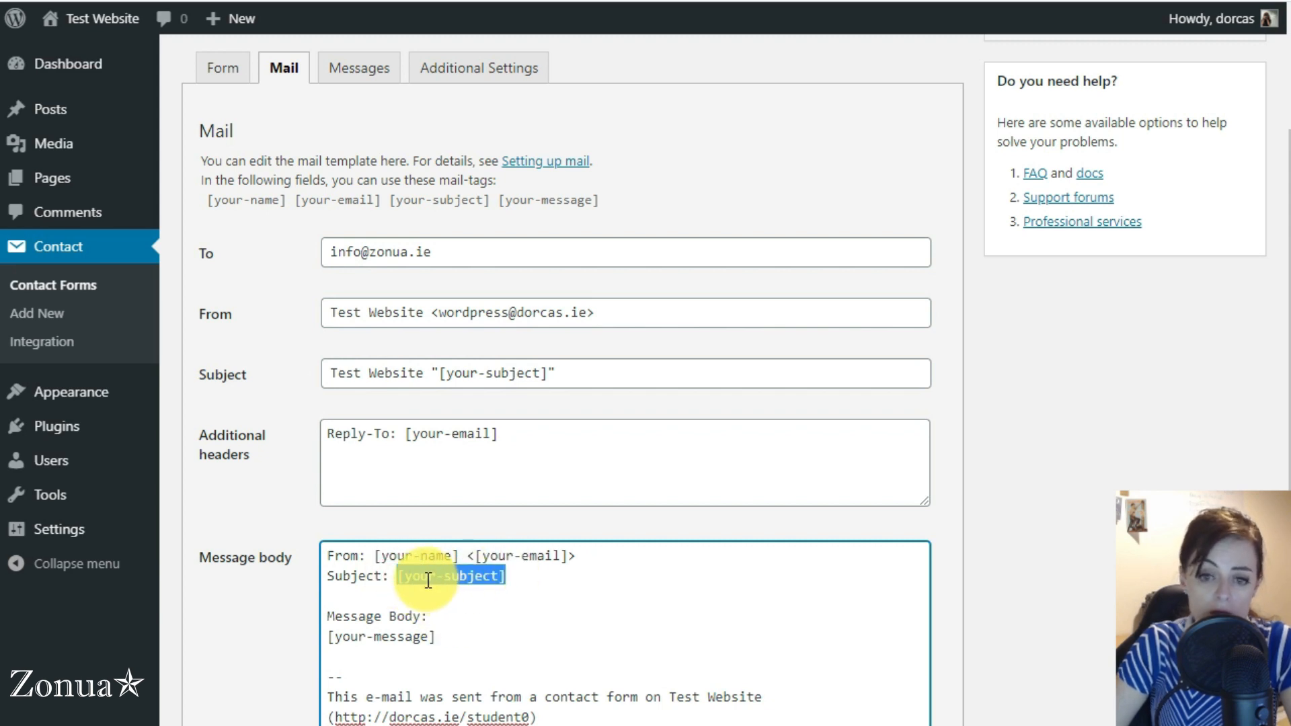
pyautogui.click(563, 553)
# Compare the your-name tag in the form template with its use in the mail message body
pyautogui.click(223, 79)
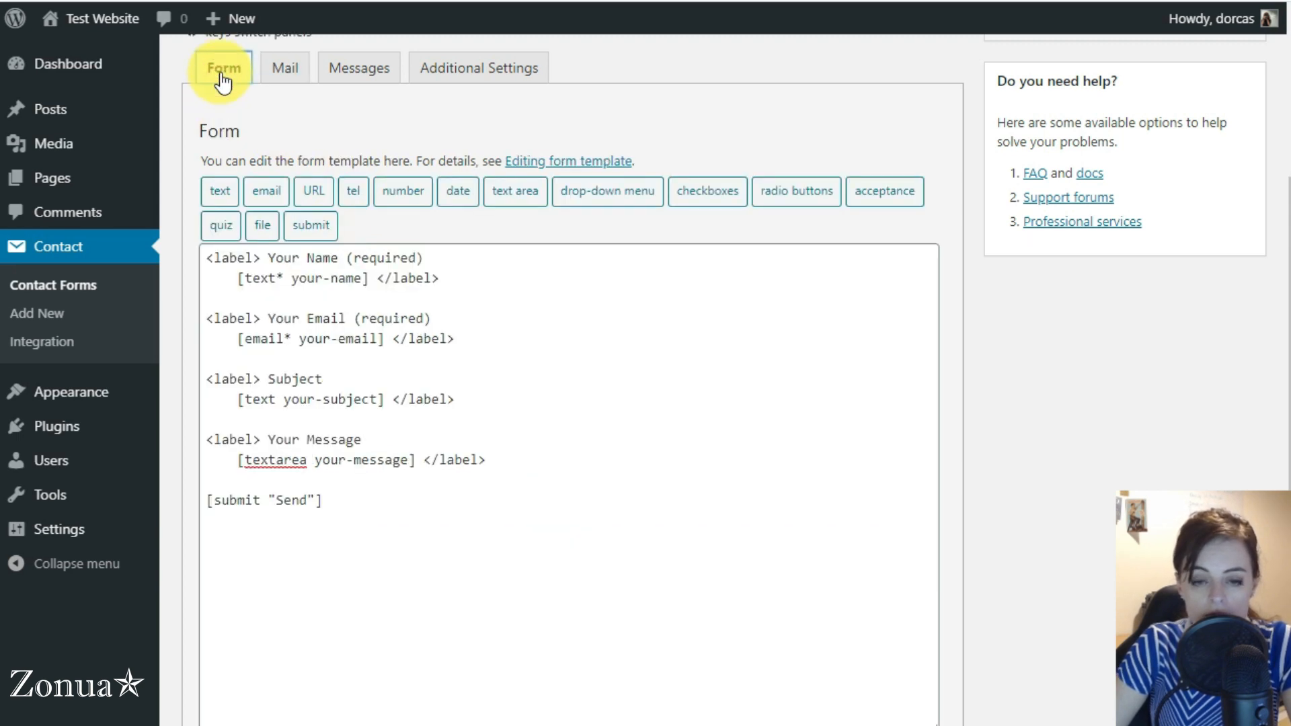
pyautogui.moveTo(291, 277); pyautogui.dragTo(363, 276)
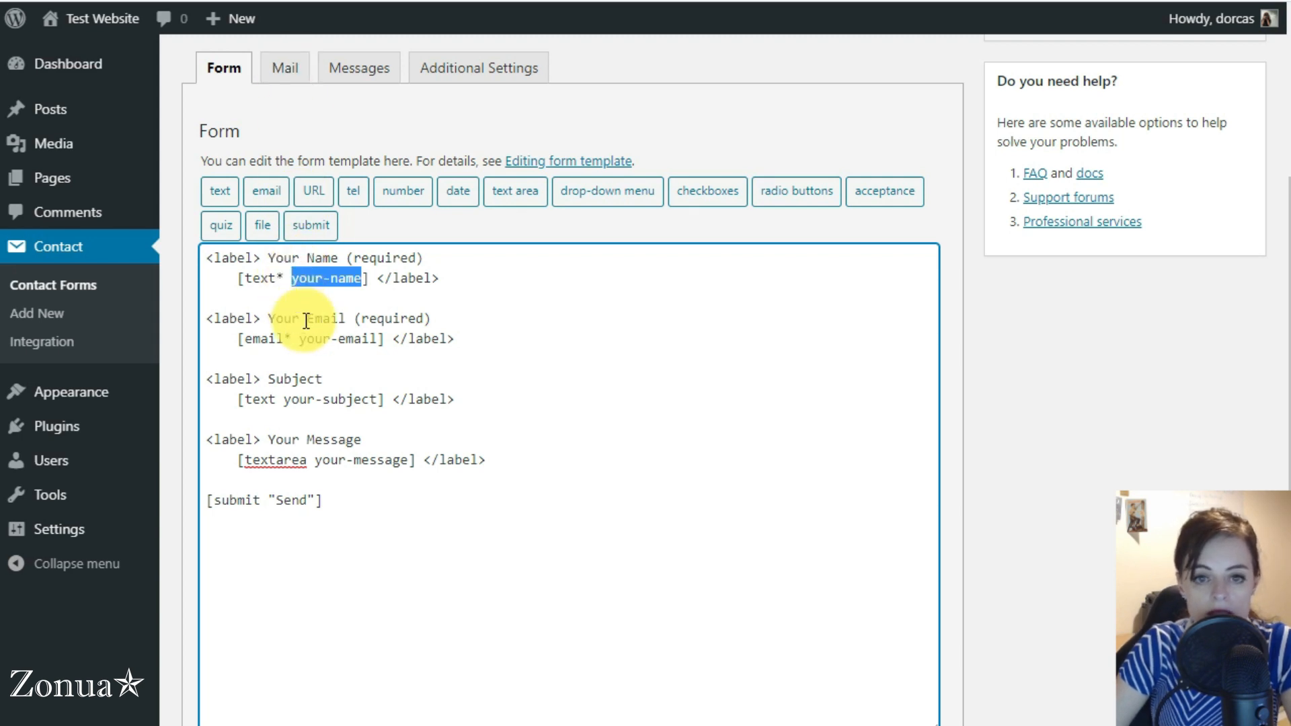
pyautogui.click(281, 67)
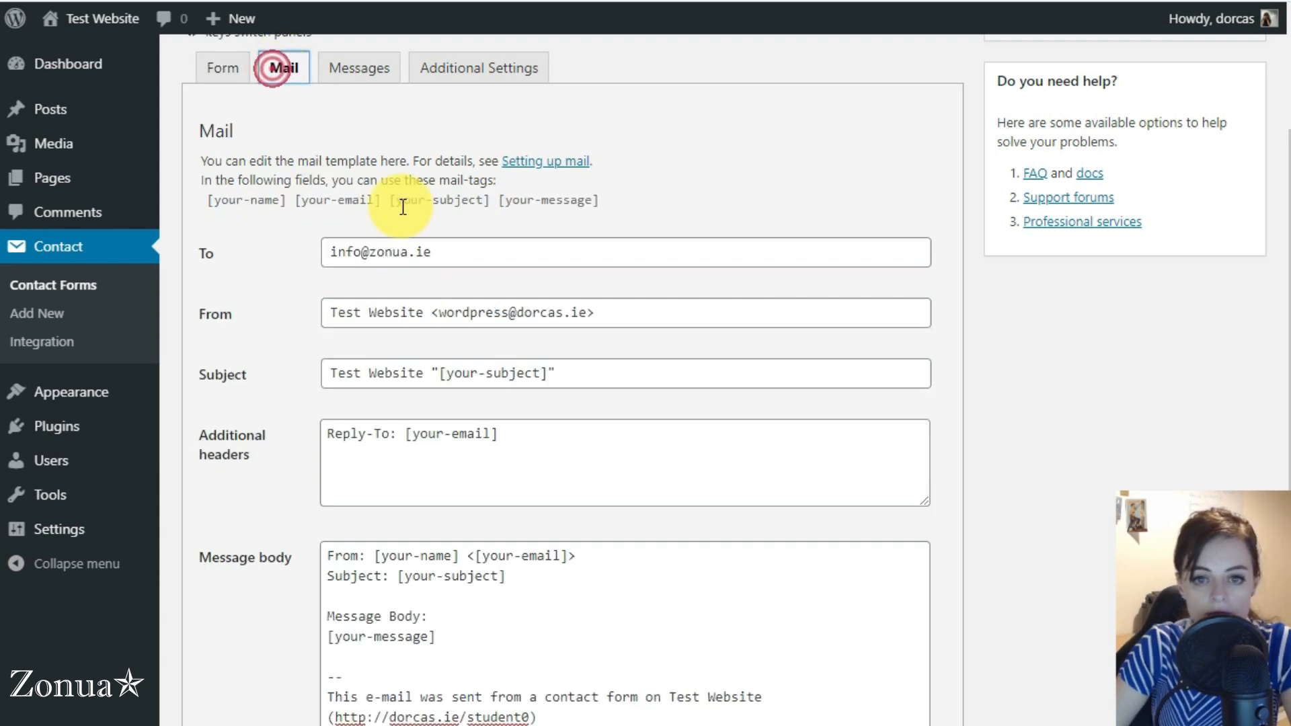
pyautogui.moveTo(382, 555); pyautogui.dragTo(452, 555)
pyautogui.click(447, 556)
pyautogui.click(431, 551)
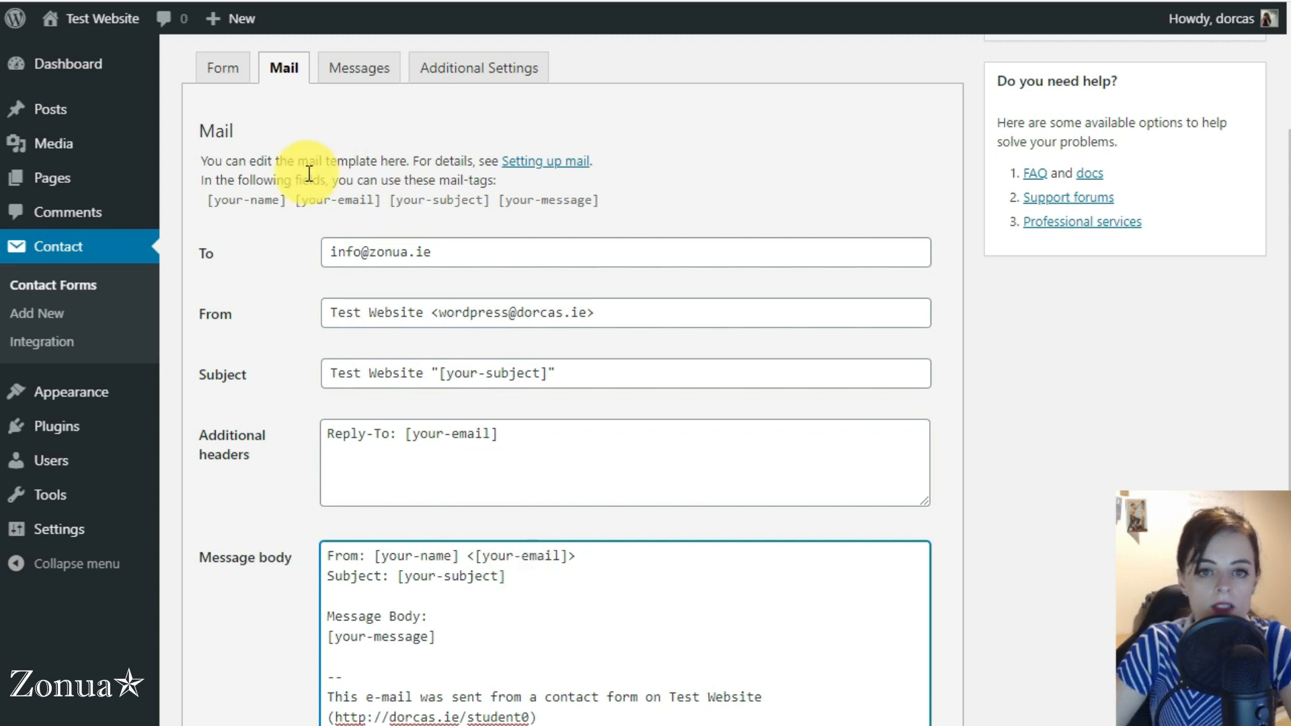
# Copy the shortcode of Contact form 1 and open the site's list of pages in a new browser tab
pyautogui.scroll(3, 294, 281)
pyautogui.moveTo(536, 190); pyautogui.dragTo(212, 199)
pyautogui.hotkey('ctrl', 'c')
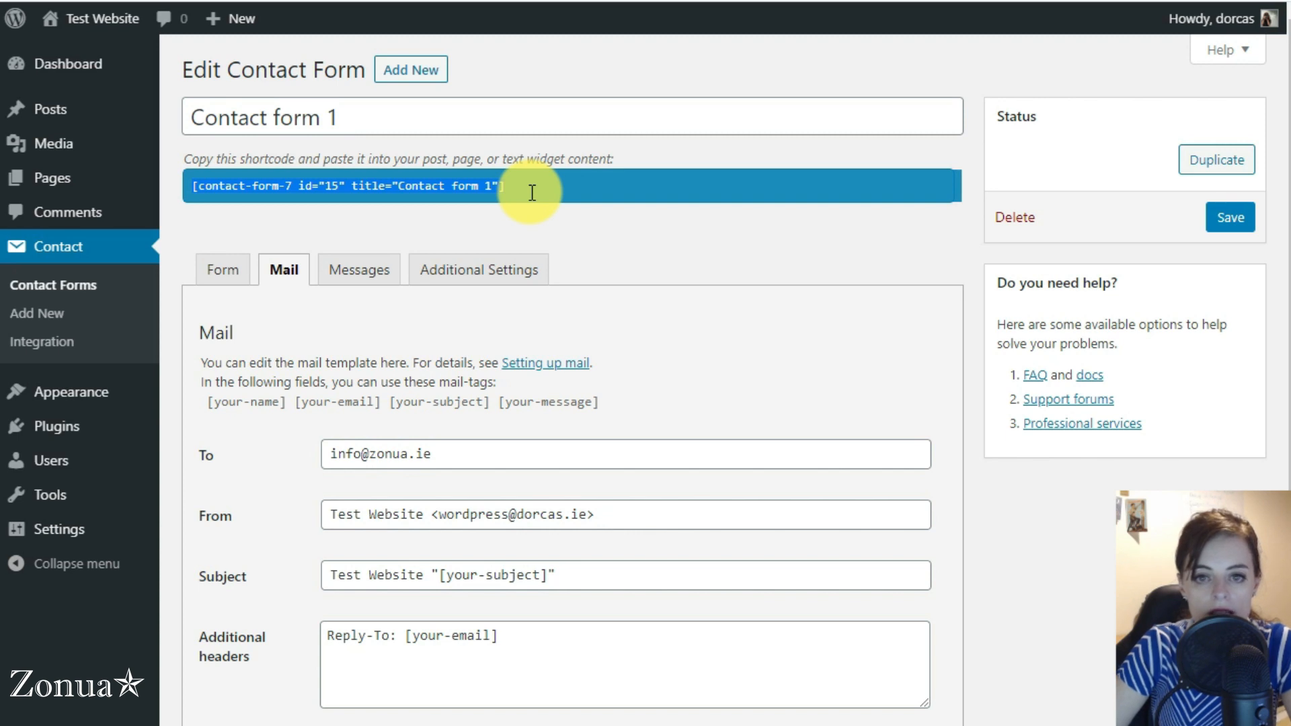
pyautogui.rightClick(118, 179)
pyautogui.click(120, 179)
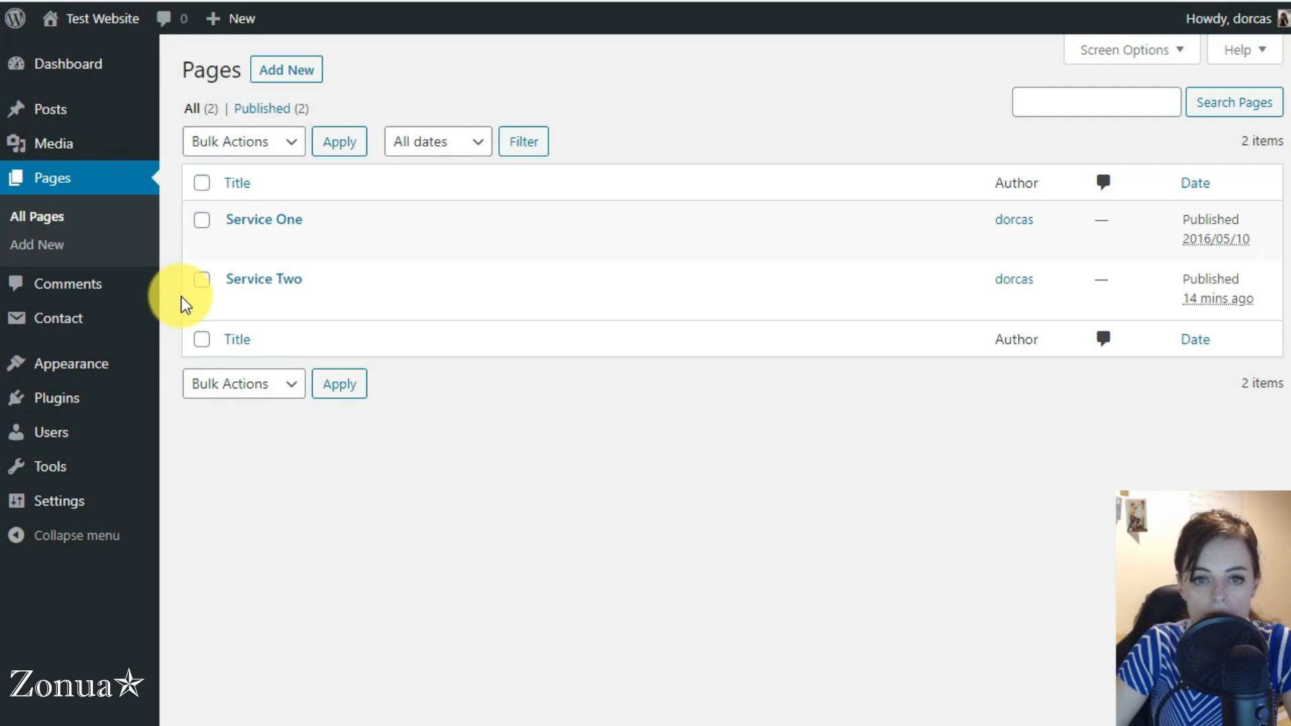
# Paste the shortcode [contact-form-7 id="15" title="Contact form 1"] into a new paragraph at the end of the Service One page and update the page
pyautogui.click(259, 223)
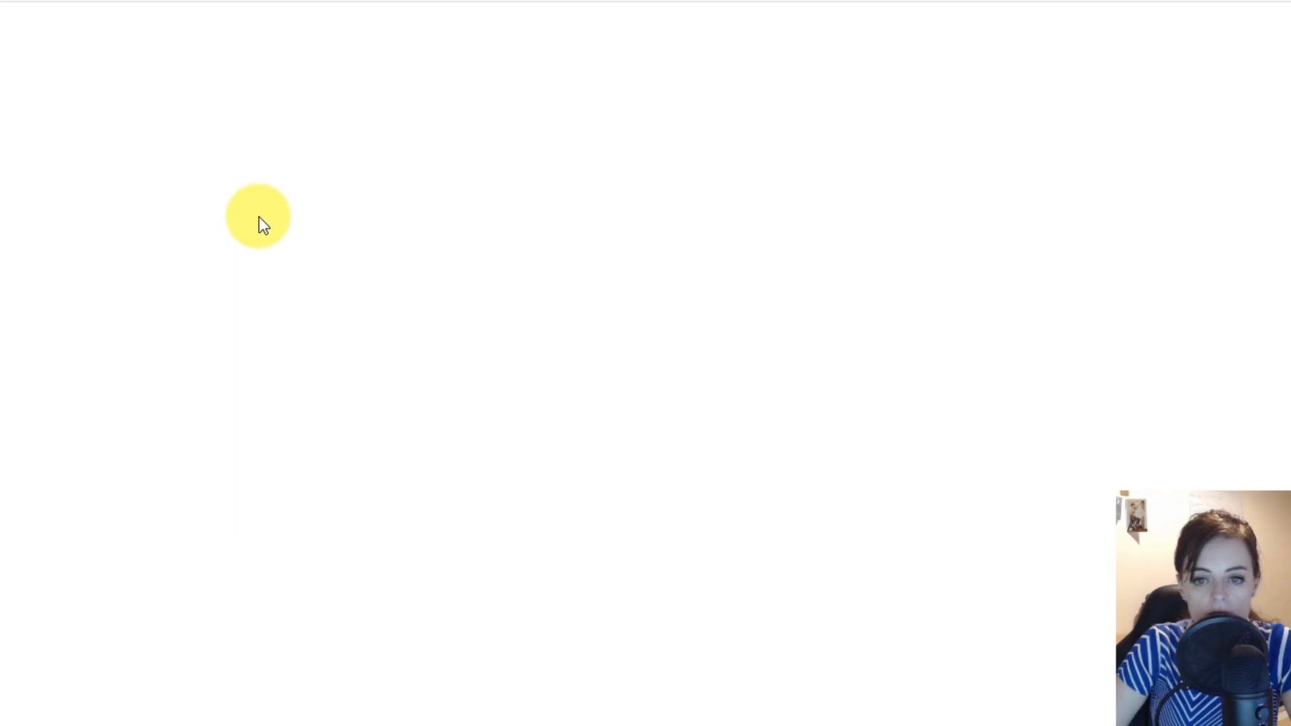
pyautogui.scroll(-4, 455, 225)
pyautogui.scroll(-2, 469, 200)
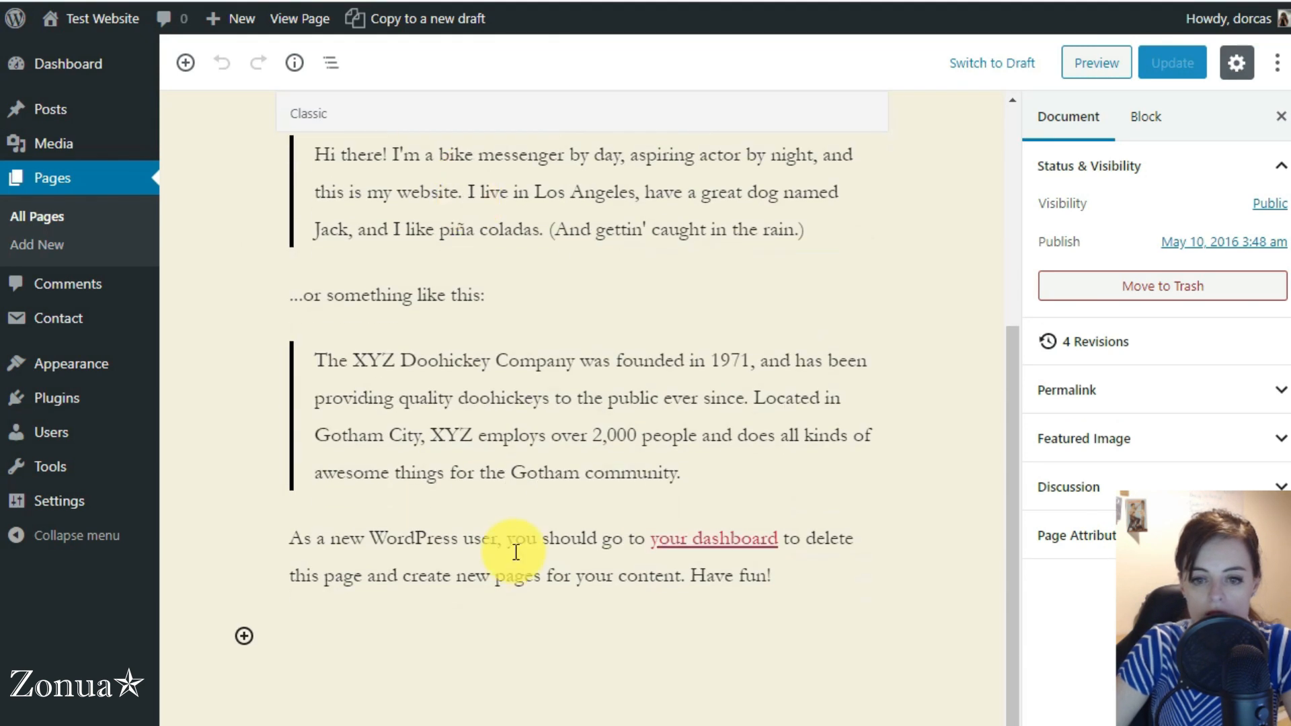
pyautogui.click(318, 635)
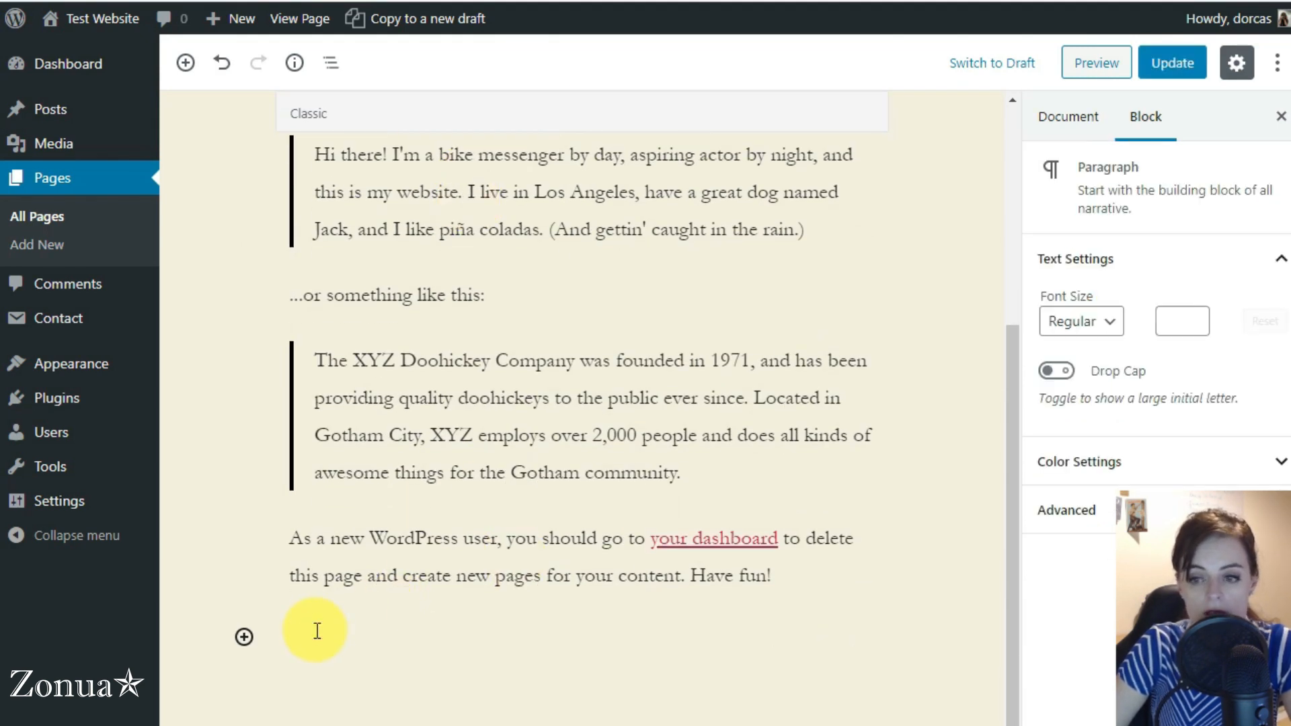
pyautogui.hotkey('ctrl', 'v')
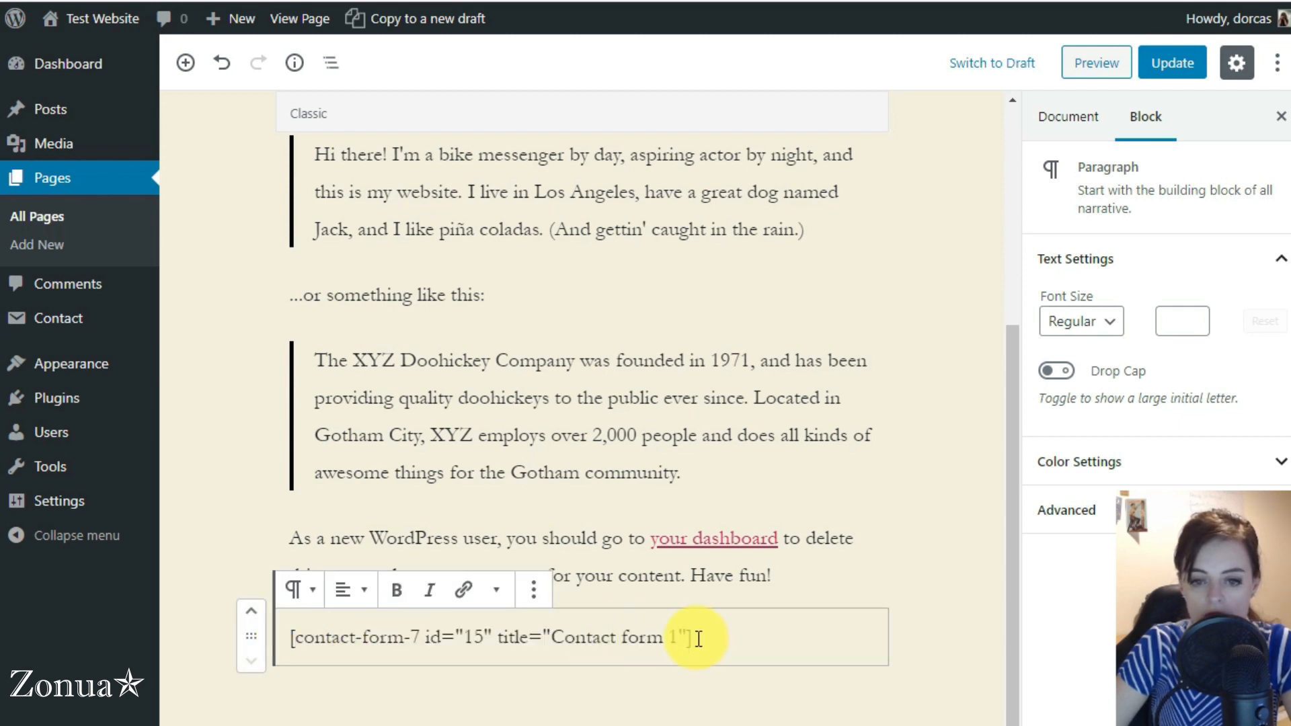
pyautogui.click(1163, 64)
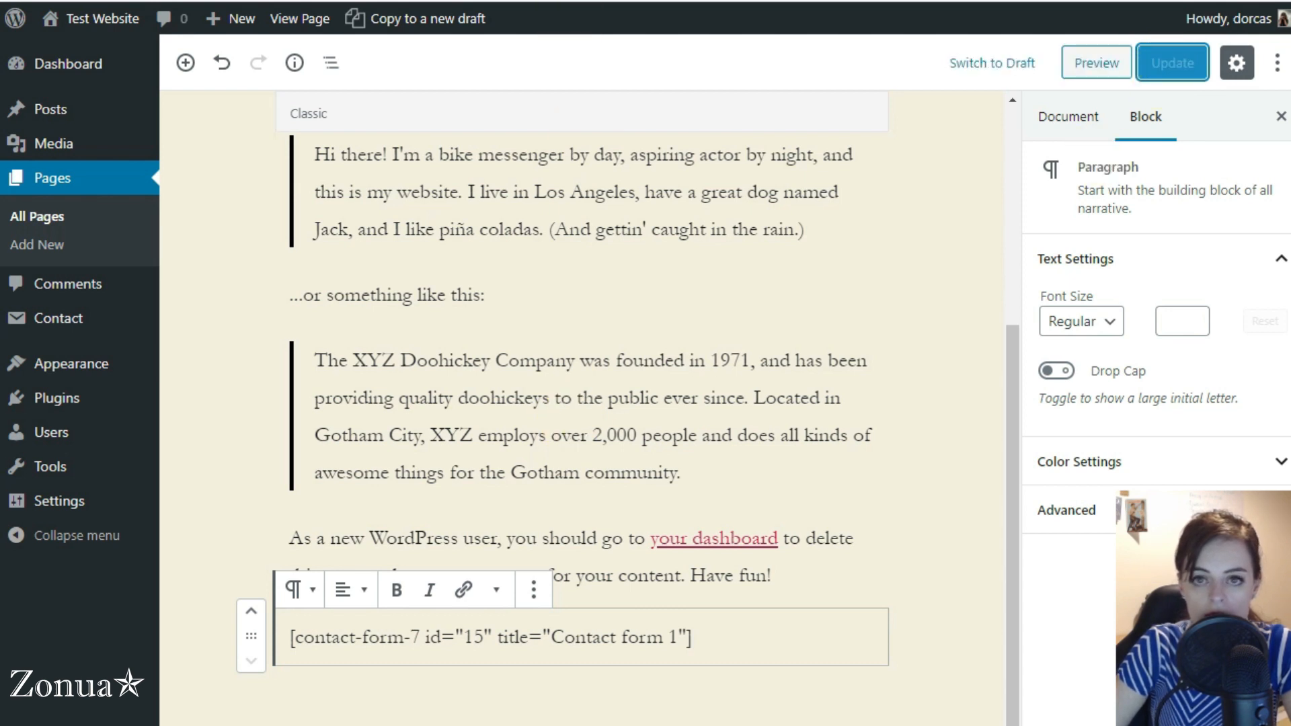
# Open the live site in a new browser tab and check the contact form on the Service One page
pyautogui.rightClick(84, 21)
pyautogui.click(127, 63)
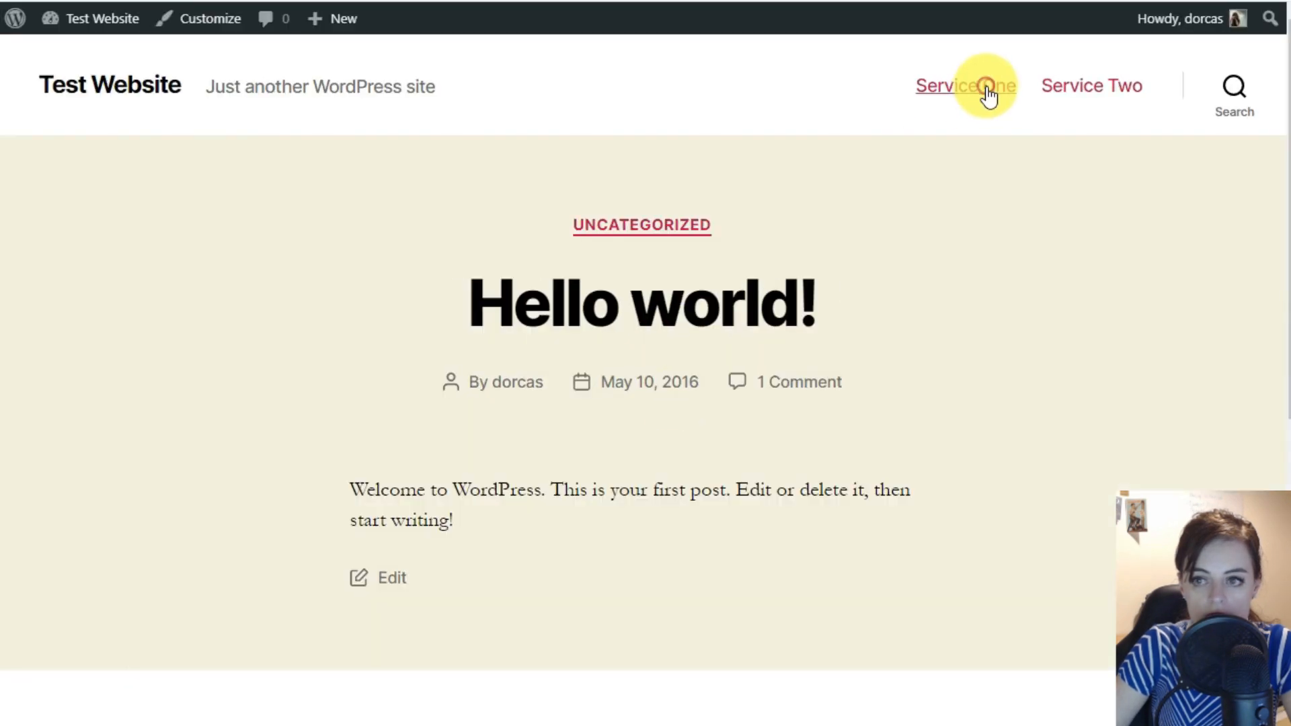
pyautogui.click(987, 87)
pyautogui.scroll(-6, 202, 303)
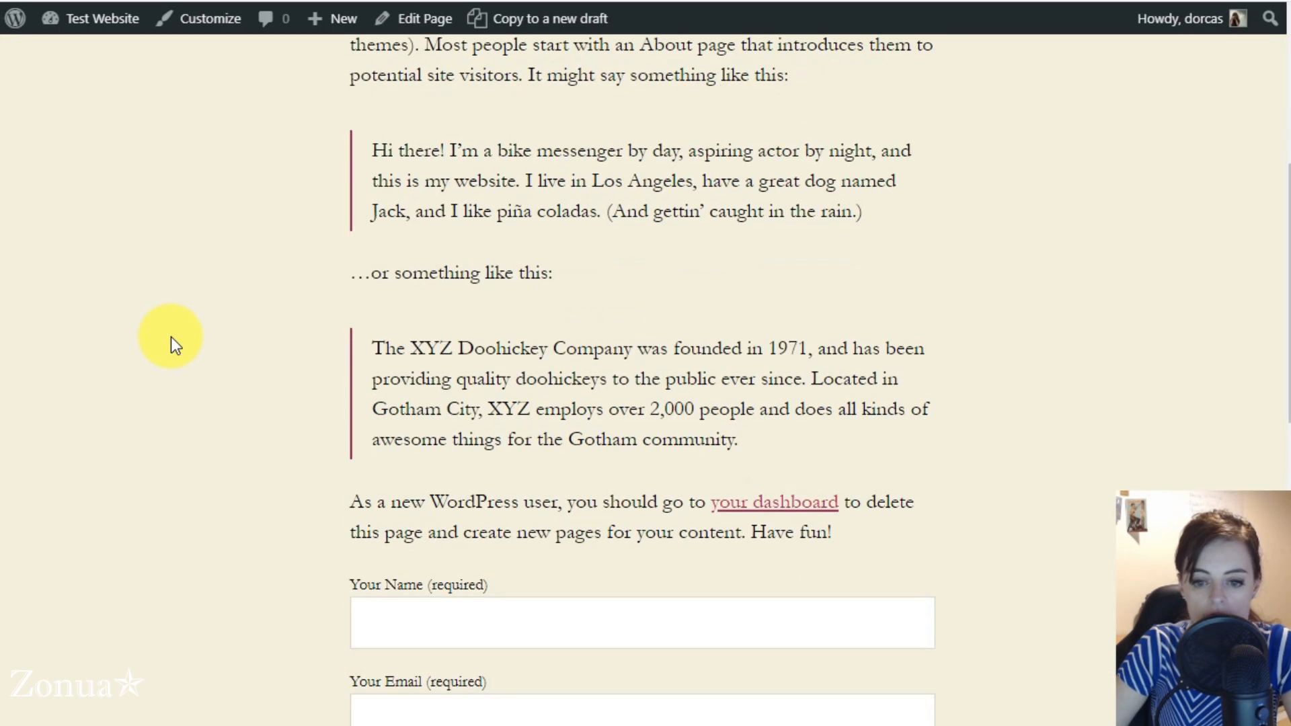
pyautogui.scroll(-4, 171, 337)
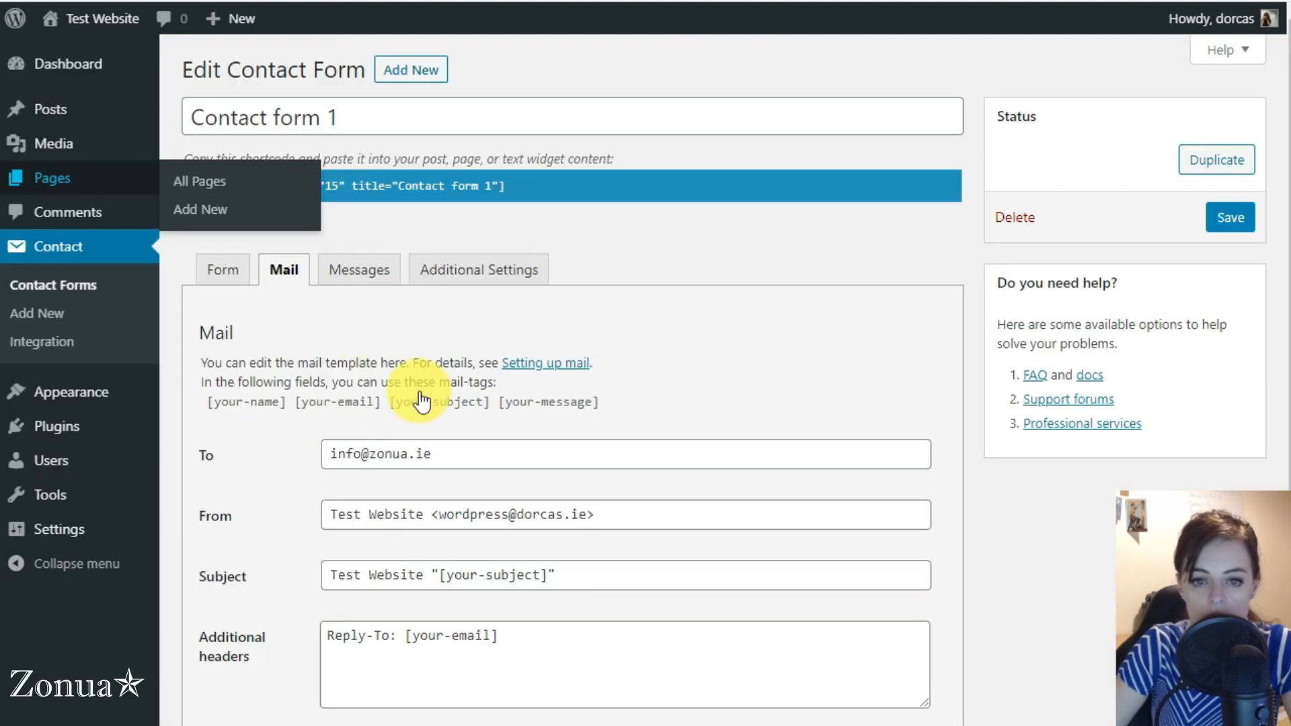
# Compare the "Your Name (required)" label in the form template with the same label on the live Service One form
pyautogui.click(244, 271)
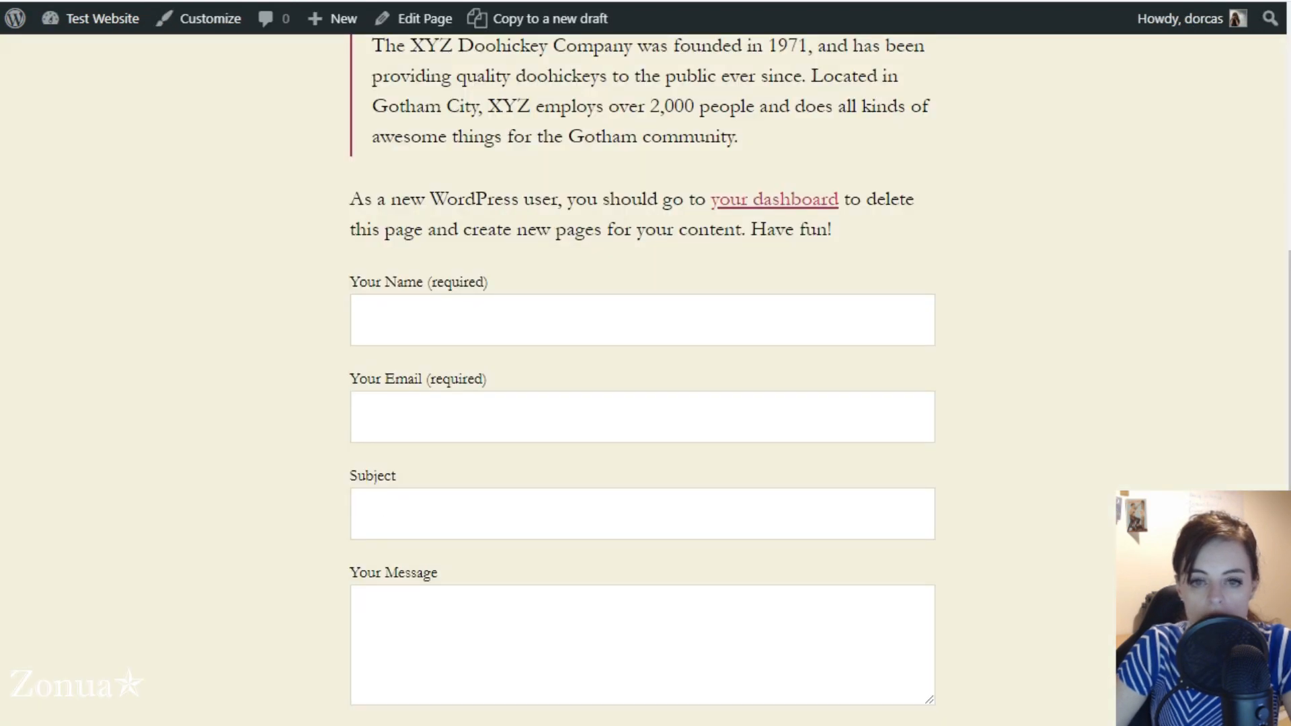
pyautogui.moveTo(347, 281); pyautogui.dragTo(513, 268)
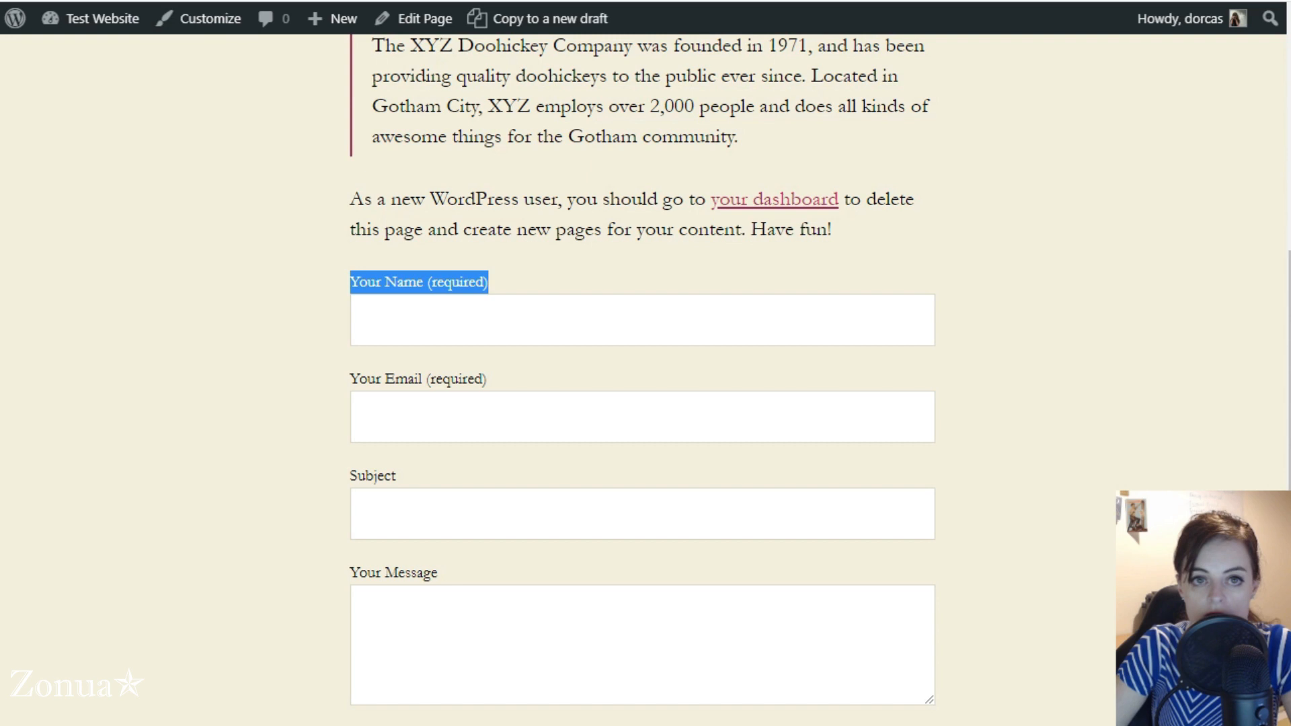
pyautogui.click(154, 1)
pyautogui.moveTo(265, 458); pyautogui.dragTo(430, 454)
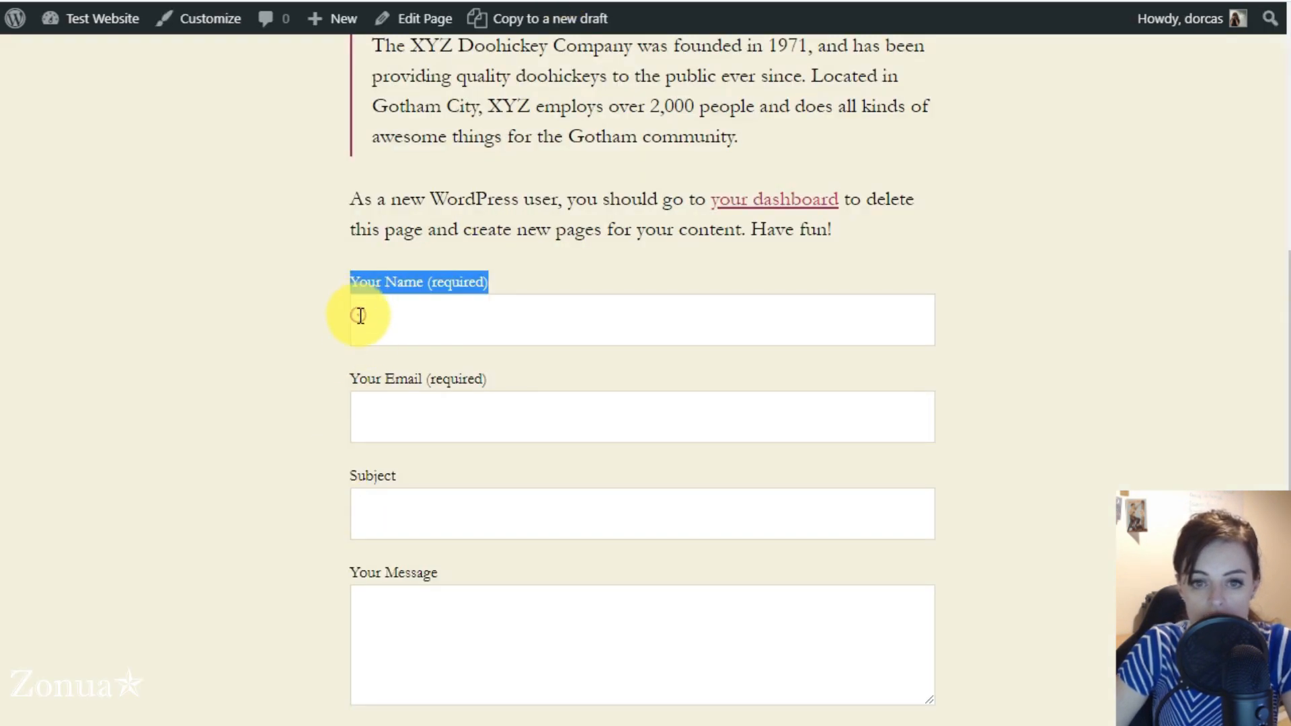
# Try out the live form's Your Name field with a sample first name, and clear it again
pyautogui.click(359, 315)
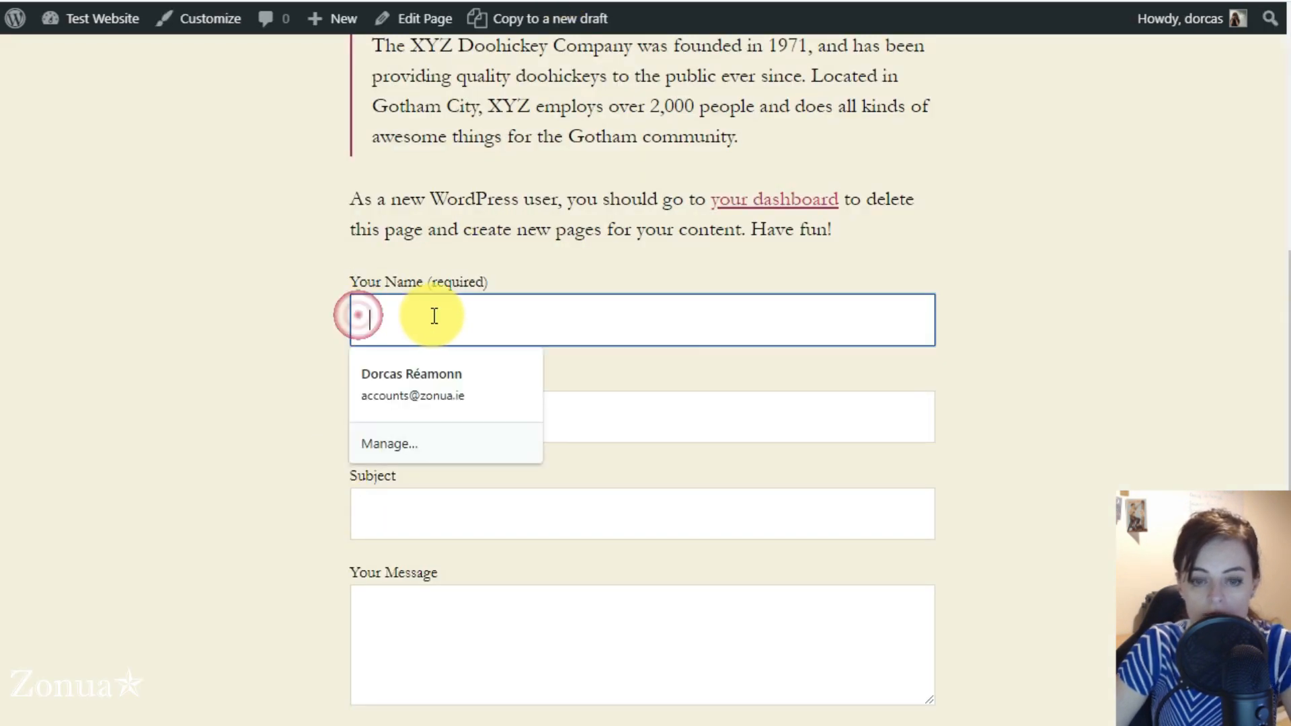
pyautogui.write('D')
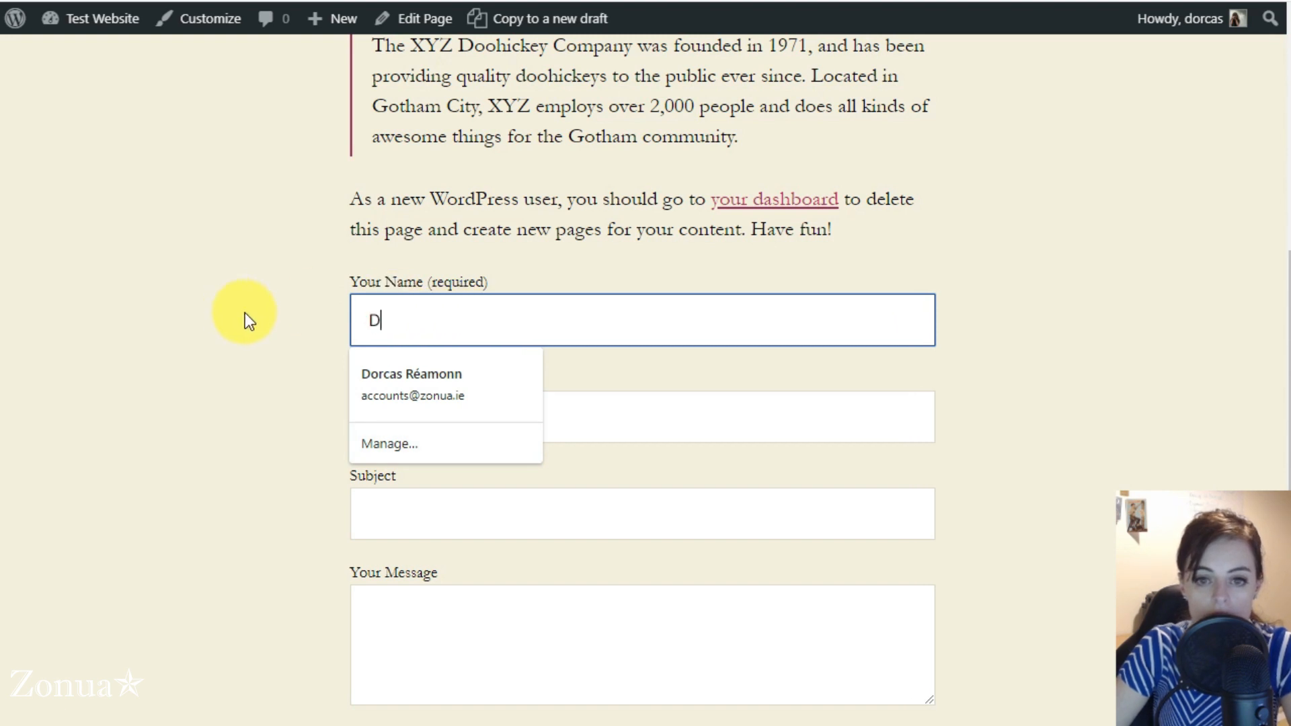
pyautogui.write('orcas')
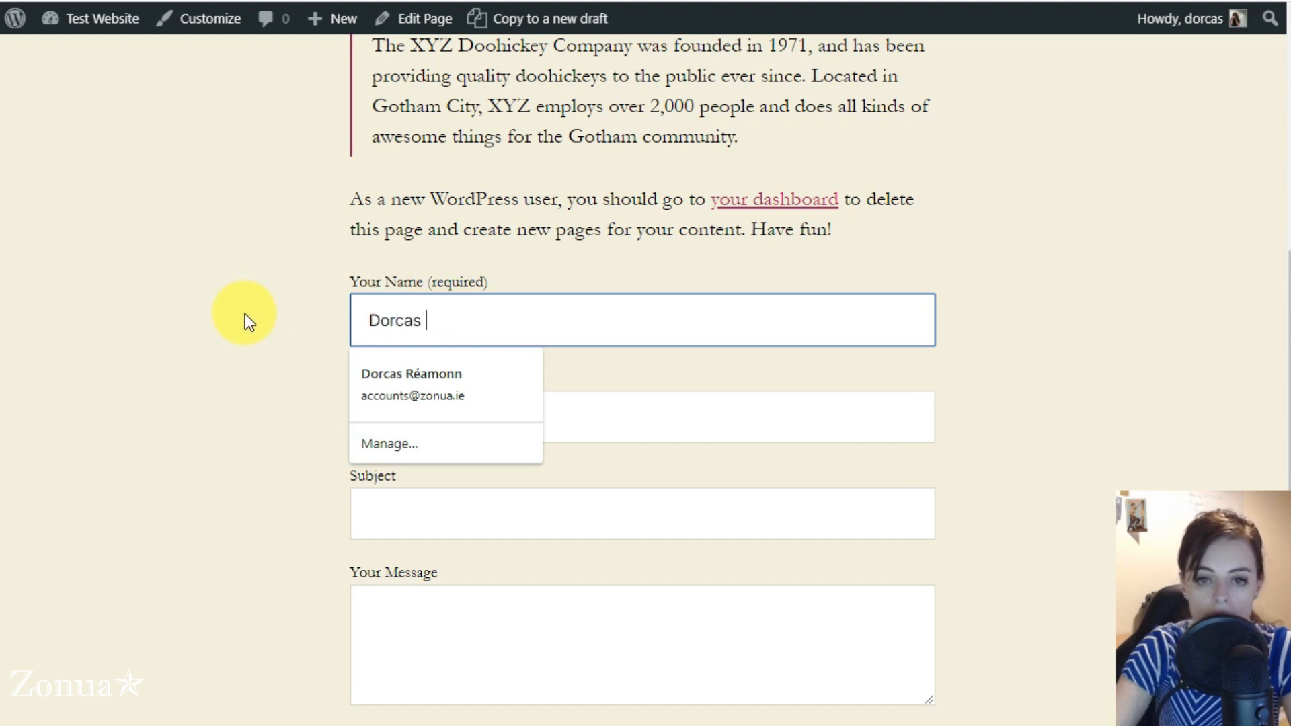
pyautogui.press('BackSpace')
pyautogui.press('BackSpace')
pyautogui.press('BackSpace')
pyautogui.press('BackSpace')
pyautogui.press('BackSpace')
pyautogui.press('BackSpace')
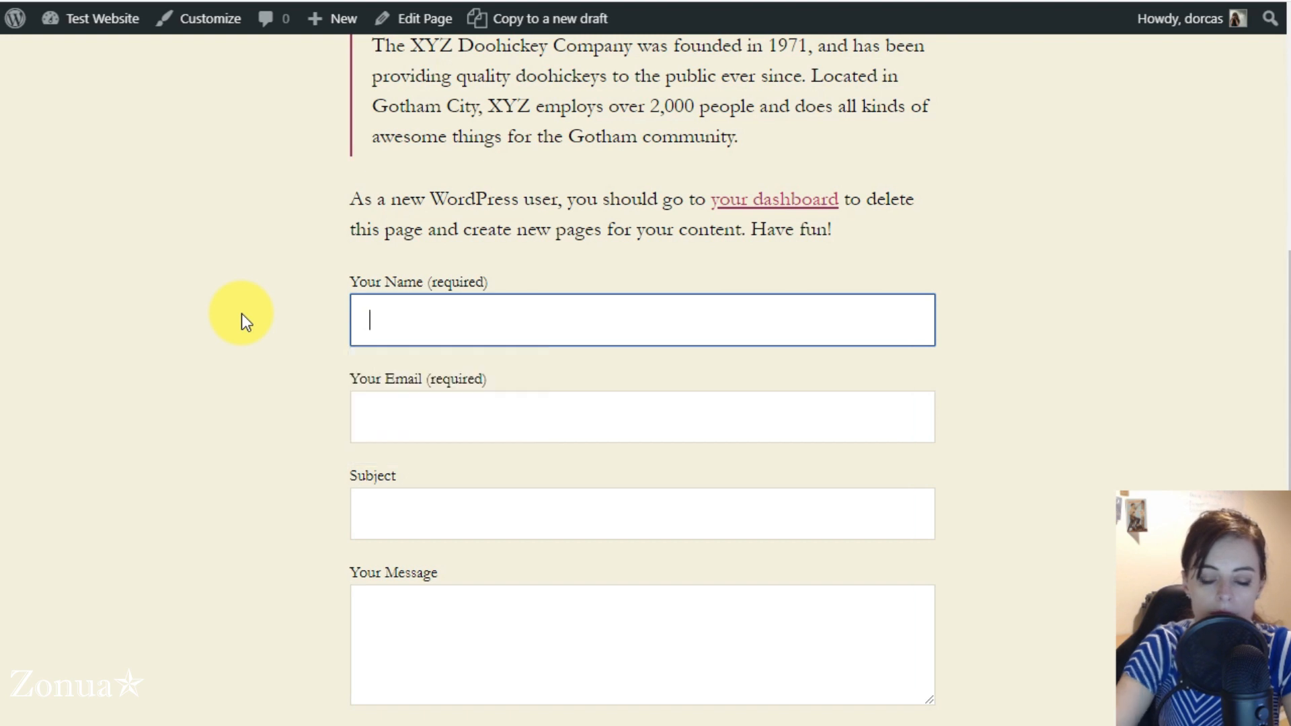
# Compare the your-name and your-email tags in the form template with the matching input fields on the live form
pyautogui.click(194, 2)
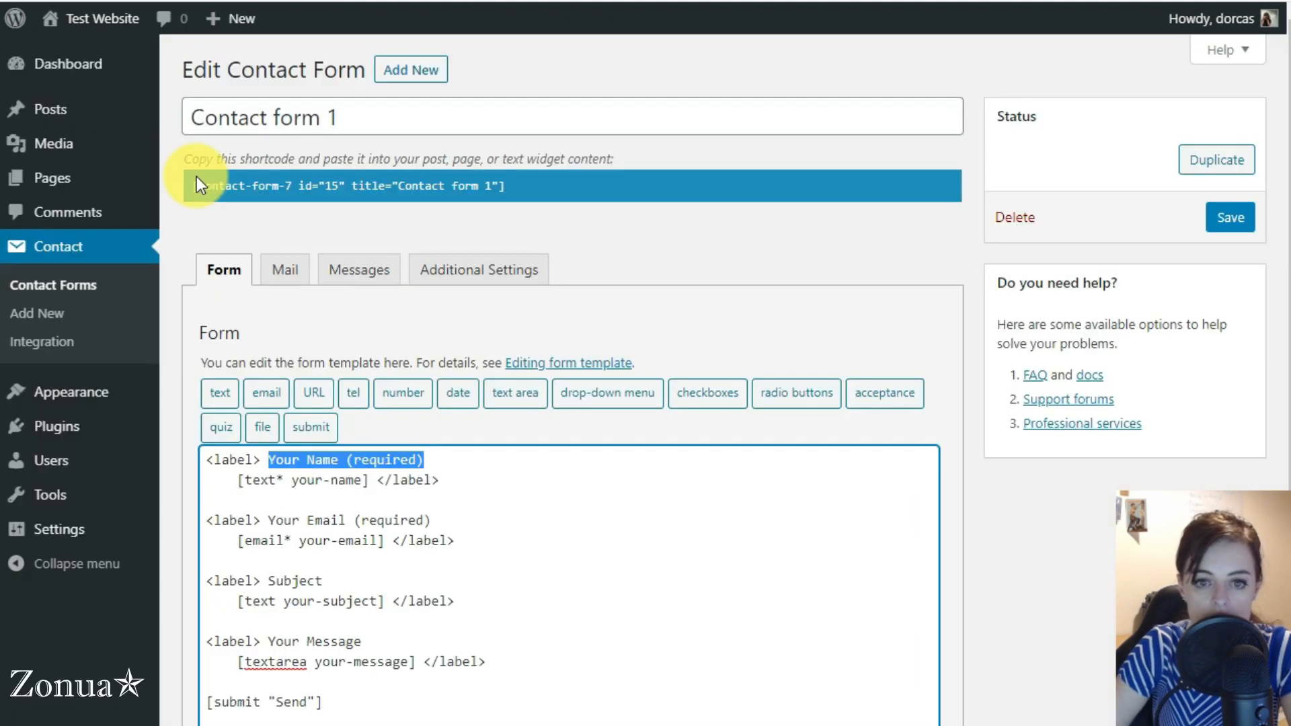
pyautogui.moveTo(235, 479); pyautogui.dragTo(381, 472)
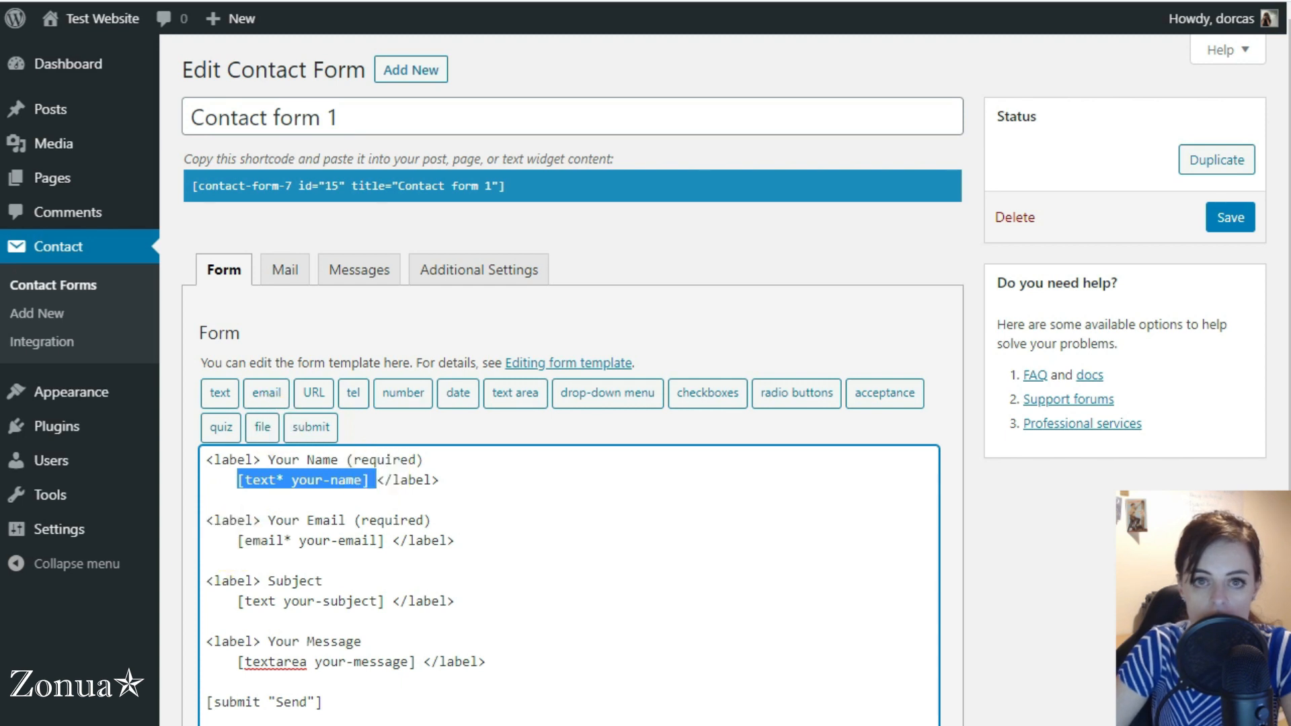
pyautogui.click(573, 2)
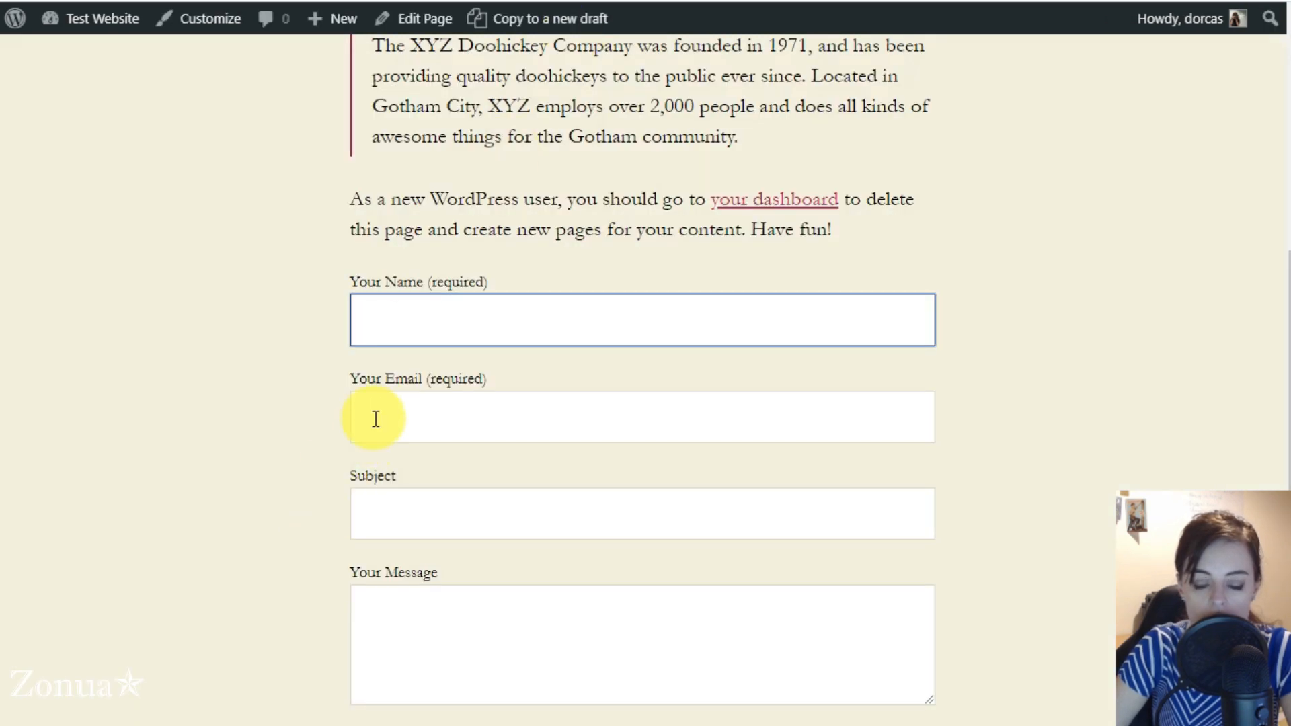
pyautogui.click(158, 2)
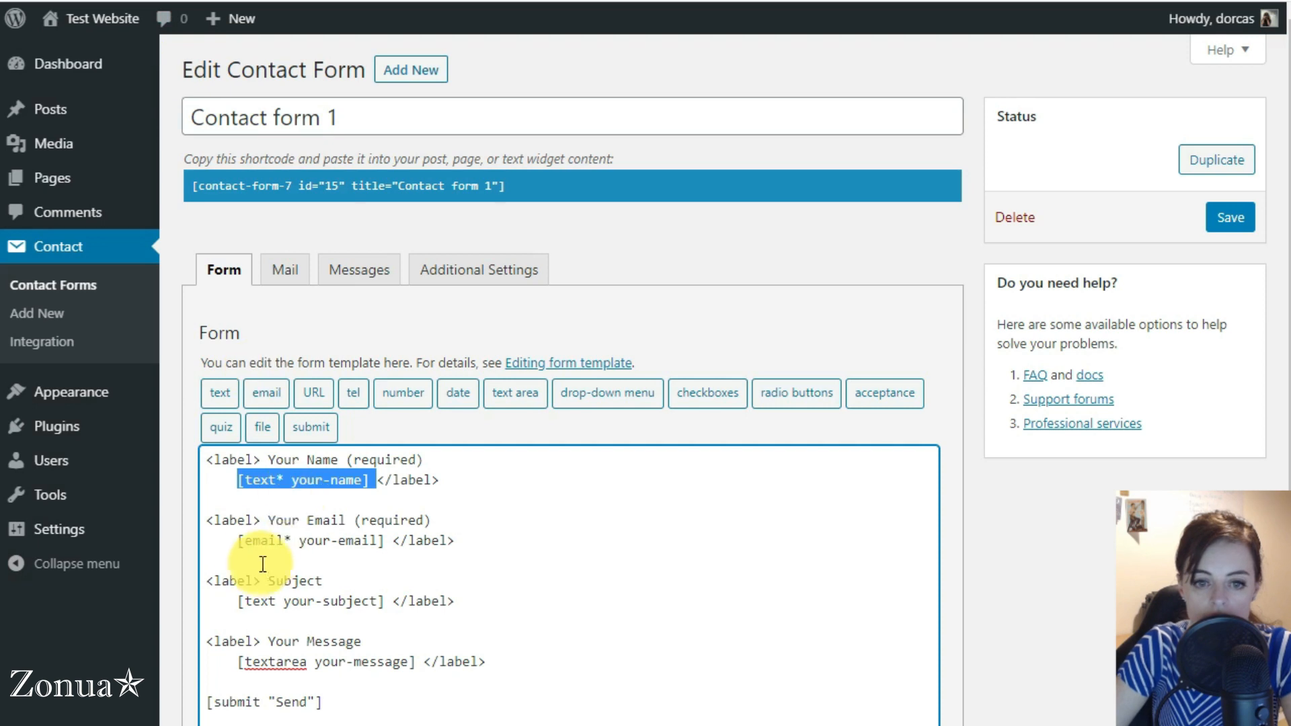
pyautogui.moveTo(235, 538); pyautogui.dragTo(394, 538)
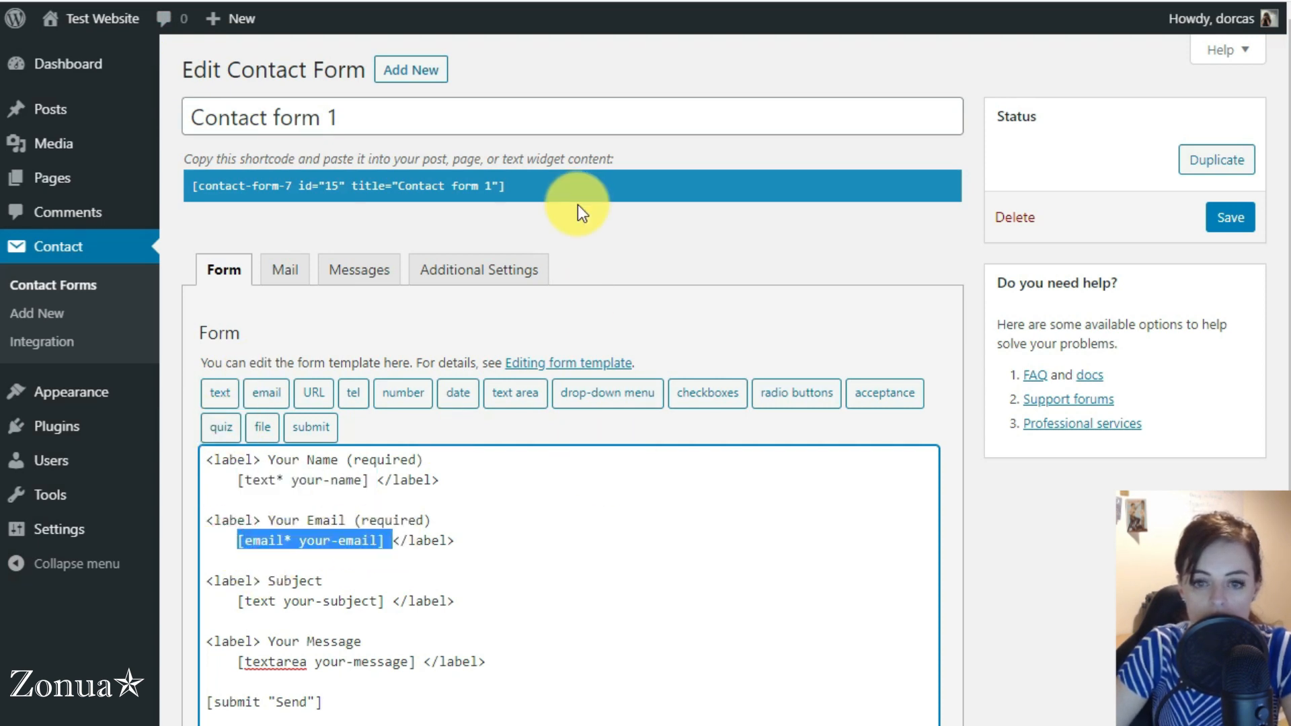
# Fill in the sender's first name and e-mail address on the live contact form
pyautogui.click(675, 240)
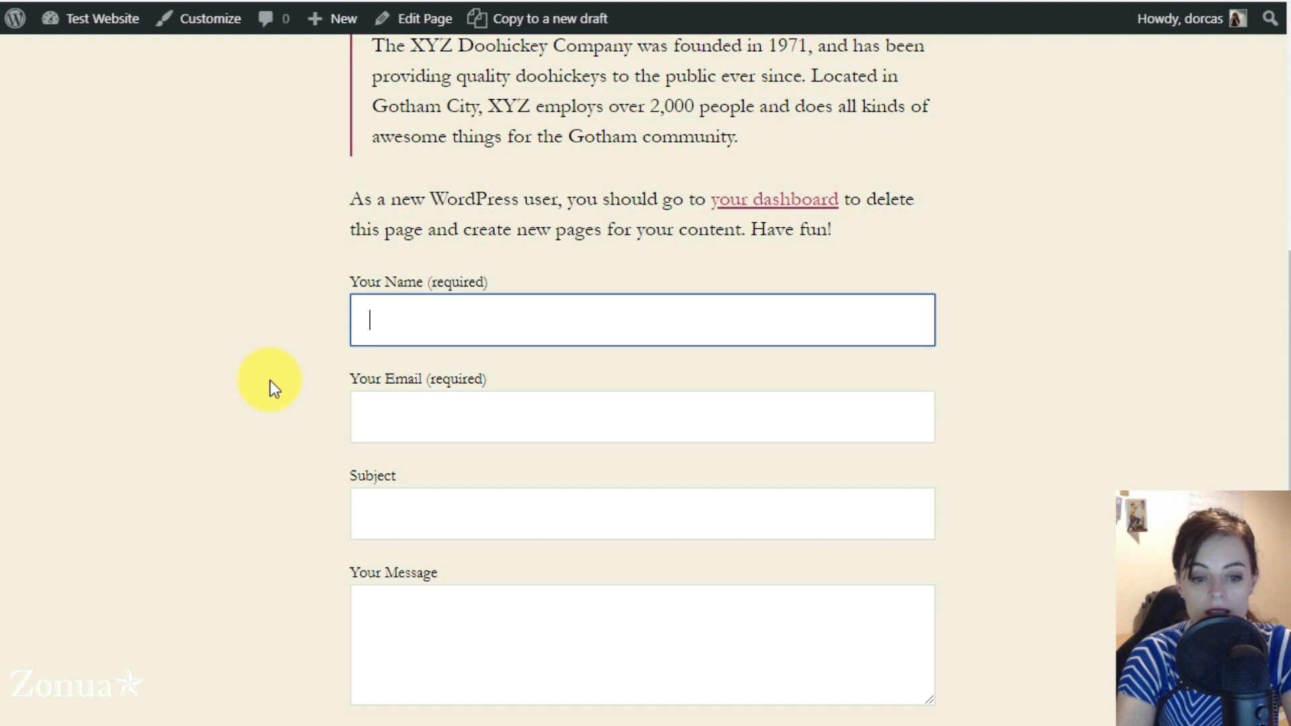
pyautogui.write('Dorcas')
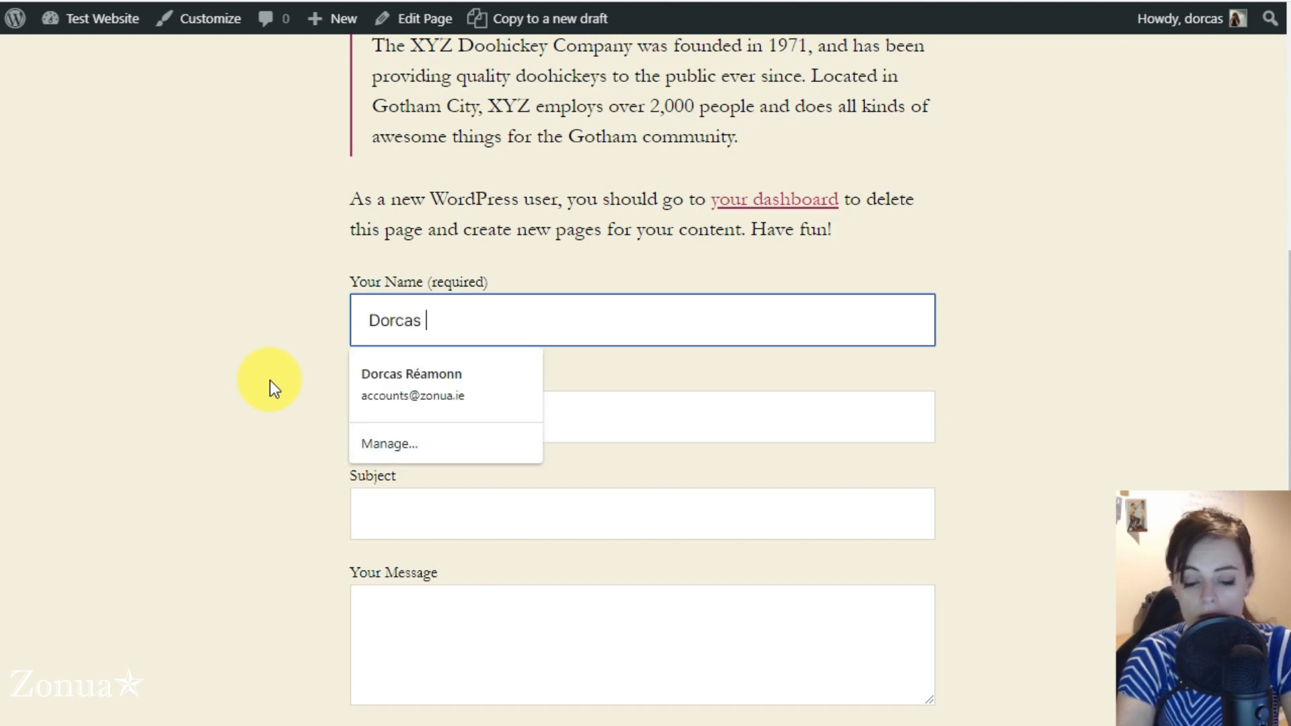
pyautogui.press('Tab')
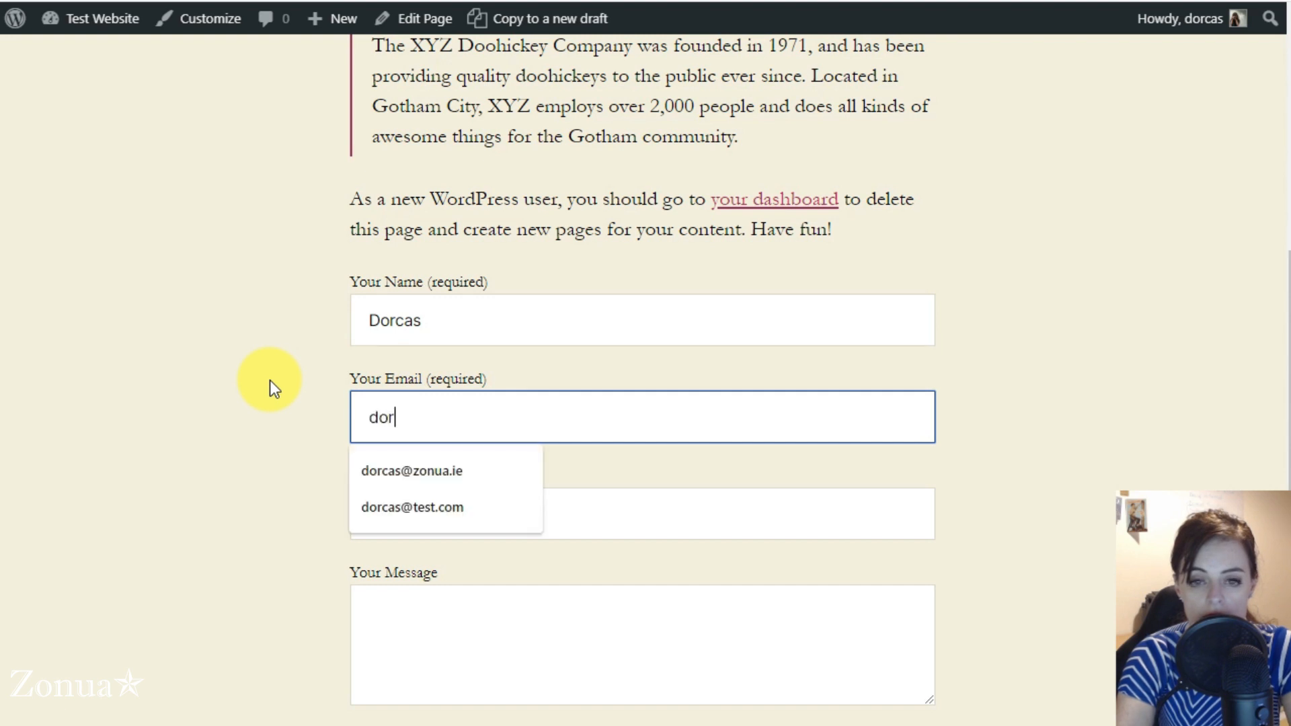
pyautogui.press('Tab')
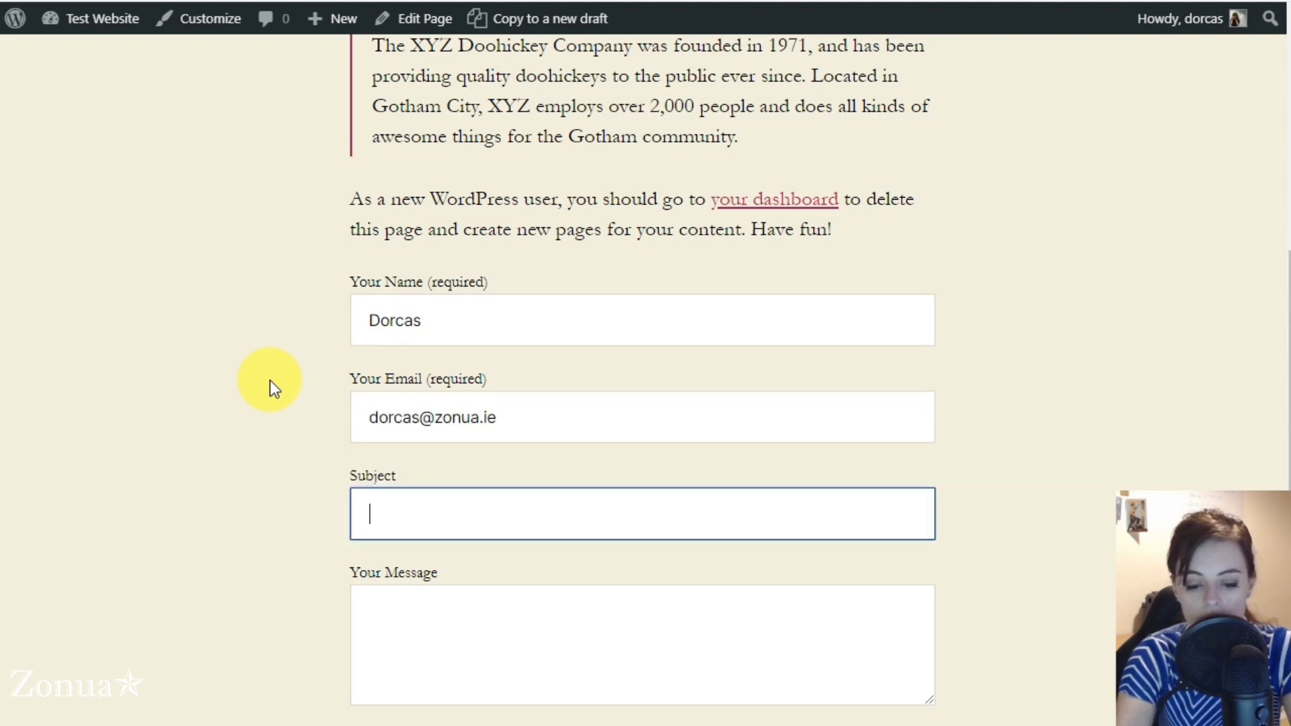
# Enter the subject "Enquiry" and the message "hello", and send the contact form
pyautogui.write('ENqui')
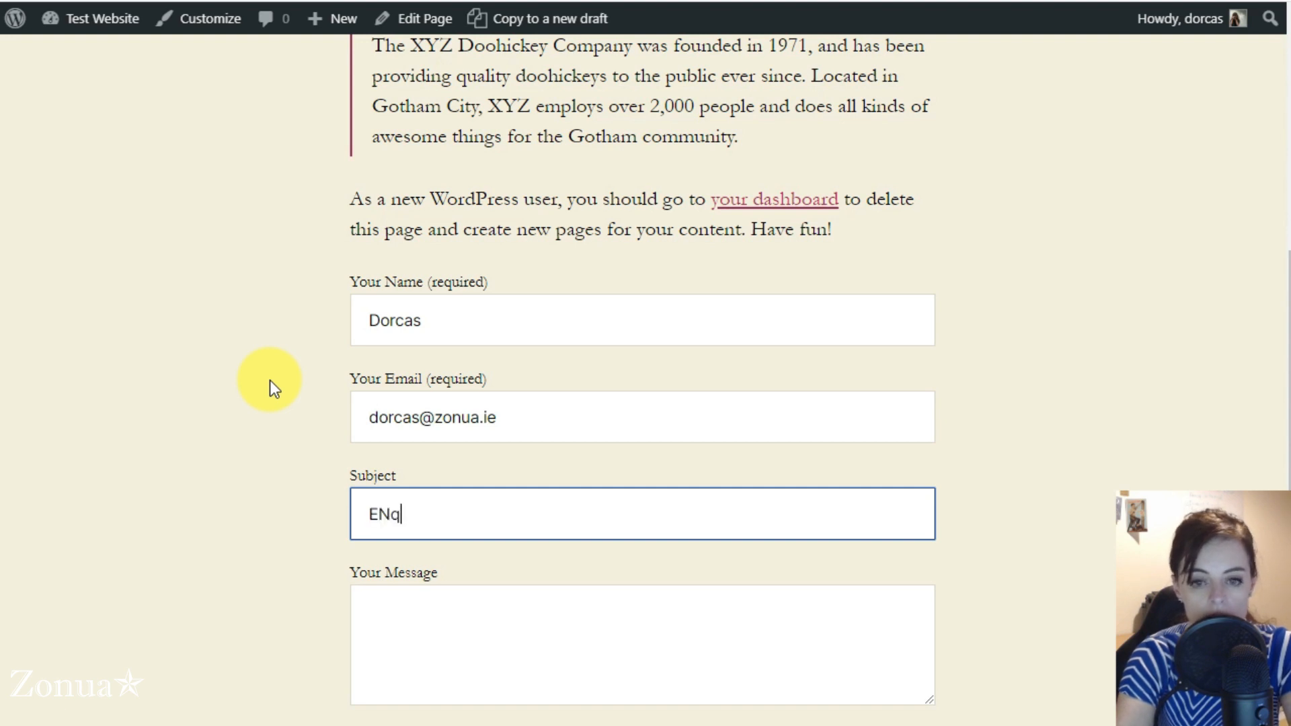
pyautogui.press('BackSpace')
pyautogui.press('BackSpace')
pyautogui.press('BackSpace')
pyautogui.press('BackSpace')
pyautogui.write('nqy')
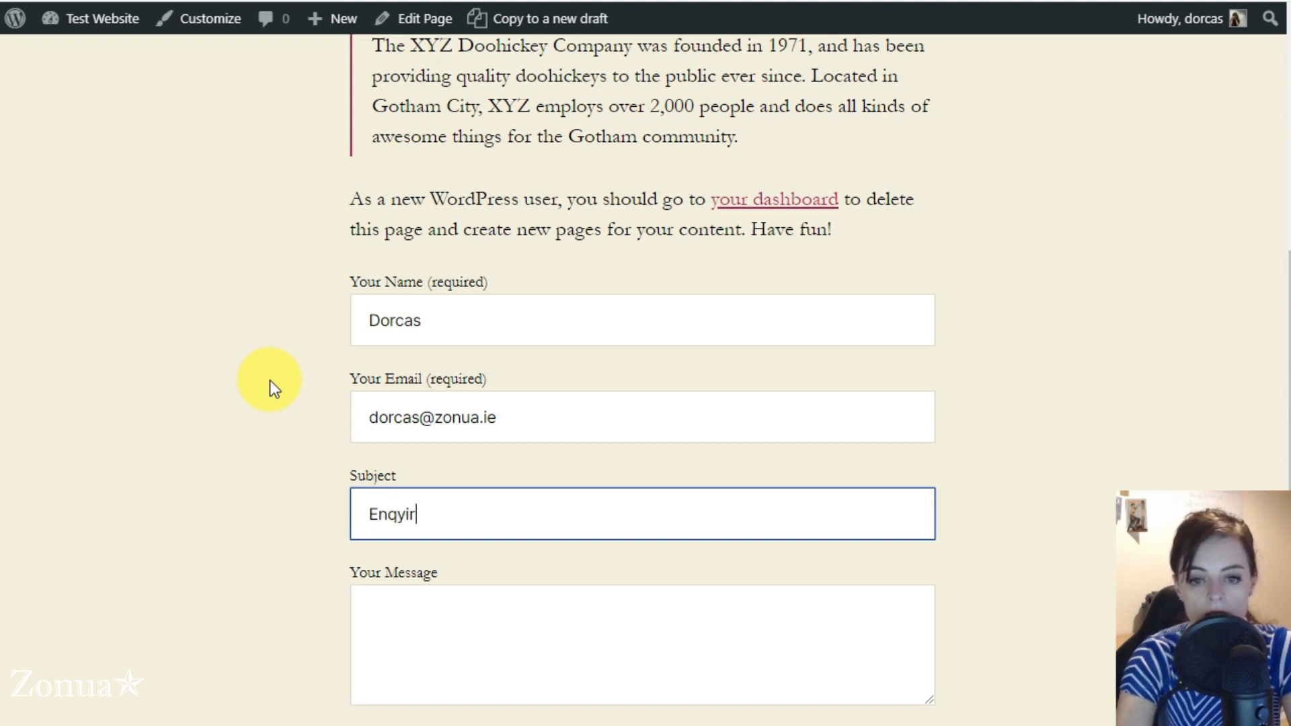
pyautogui.press('BackSpace')
pyautogui.write('uiry')
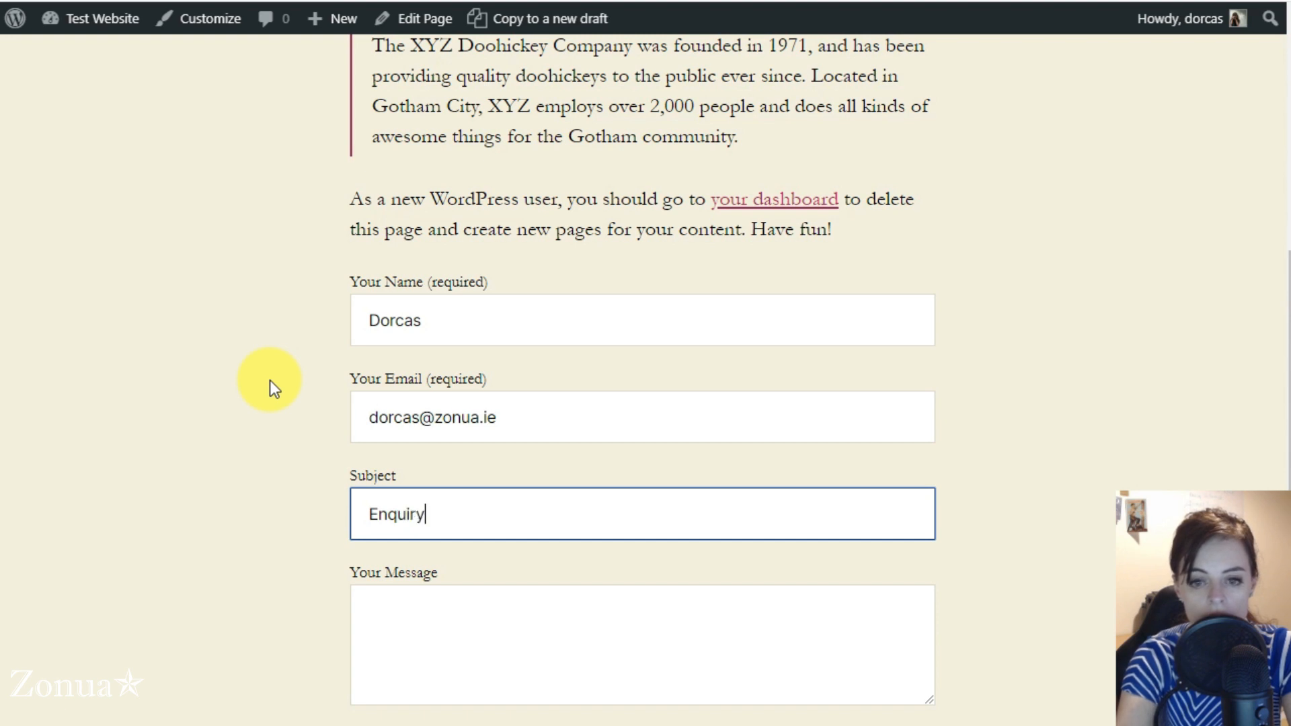
pyautogui.press('Tab')
pyautogui.write('hello')
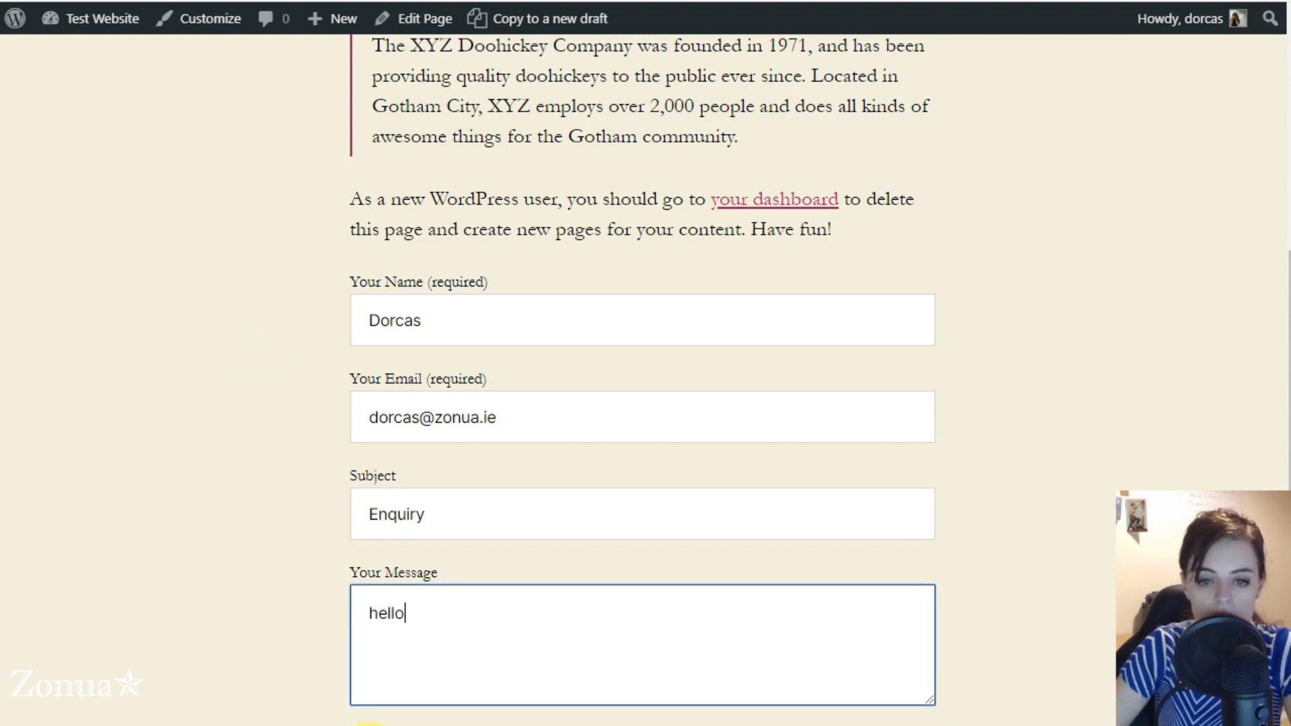
pyautogui.click(370, 725)
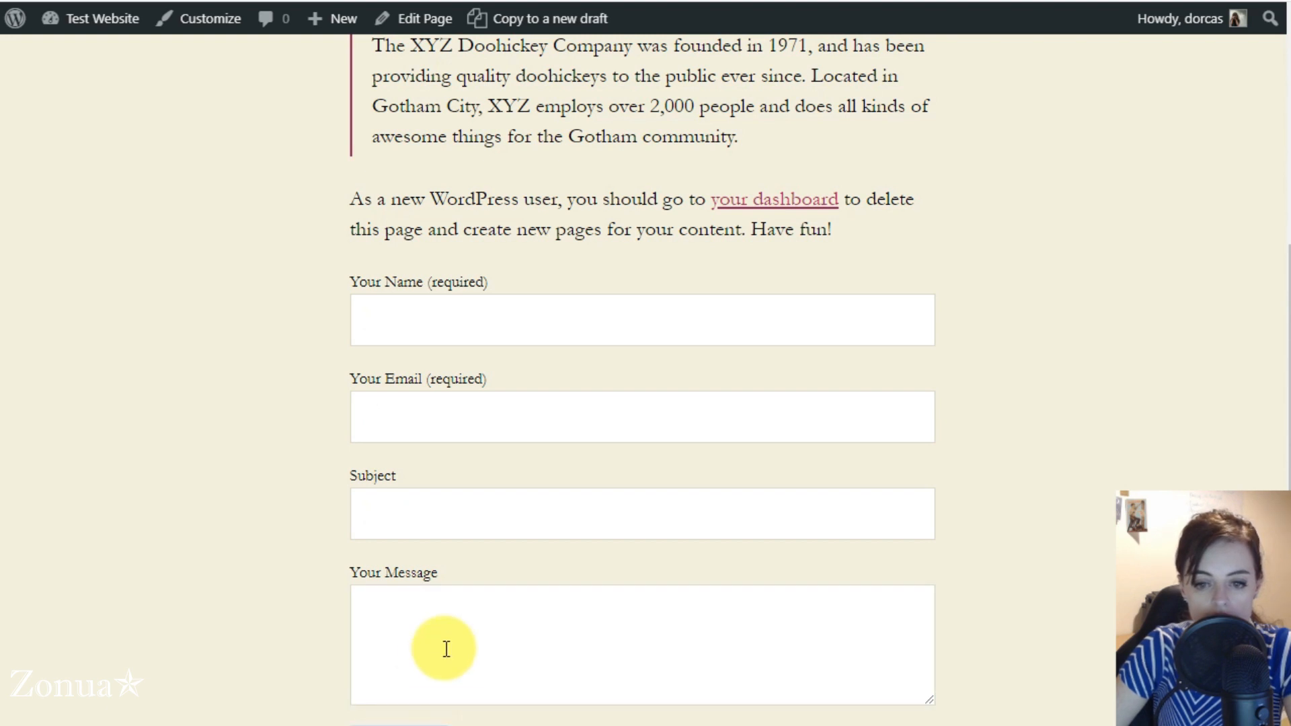
# Compare the confirmation shown under the live form with the "Sender's message was sent successfully" text in the form's message settings
pyautogui.scroll(-3, 437, 656)
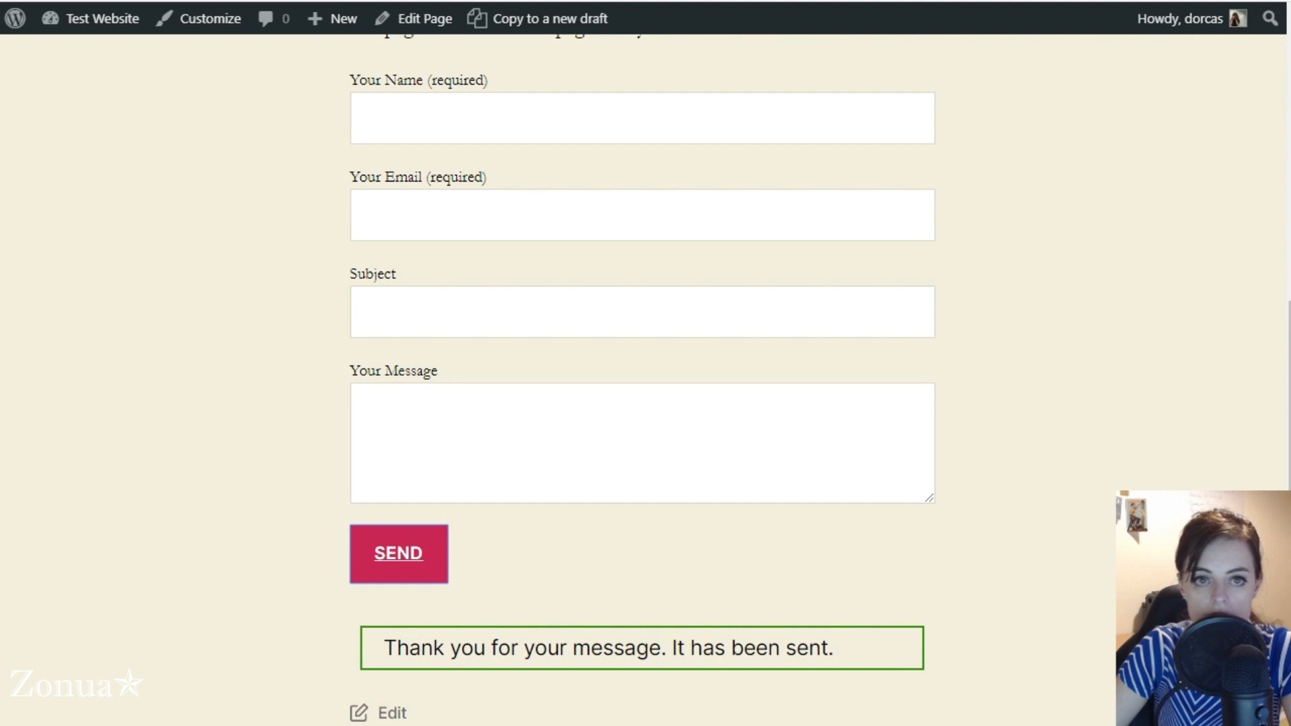
pyautogui.moveTo(383, 647); pyautogui.dragTo(835, 647)
pyautogui.click(143, 430)
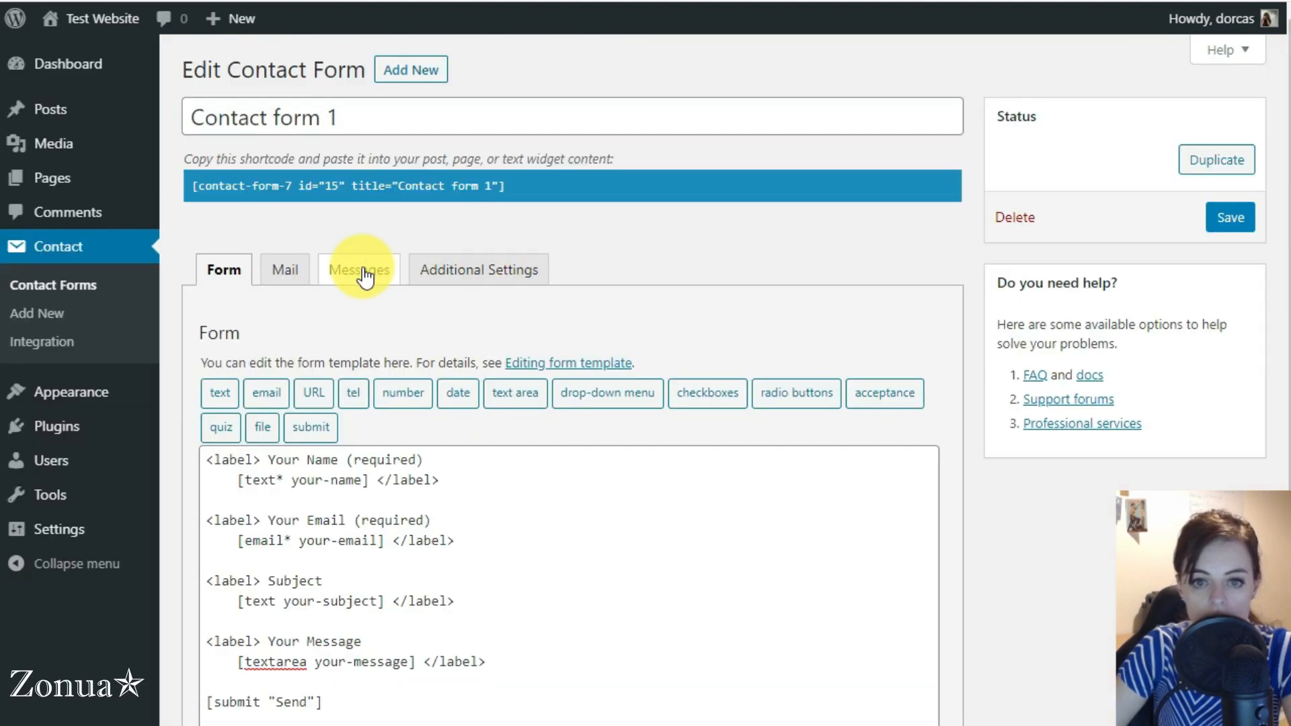
pyautogui.click(361, 269)
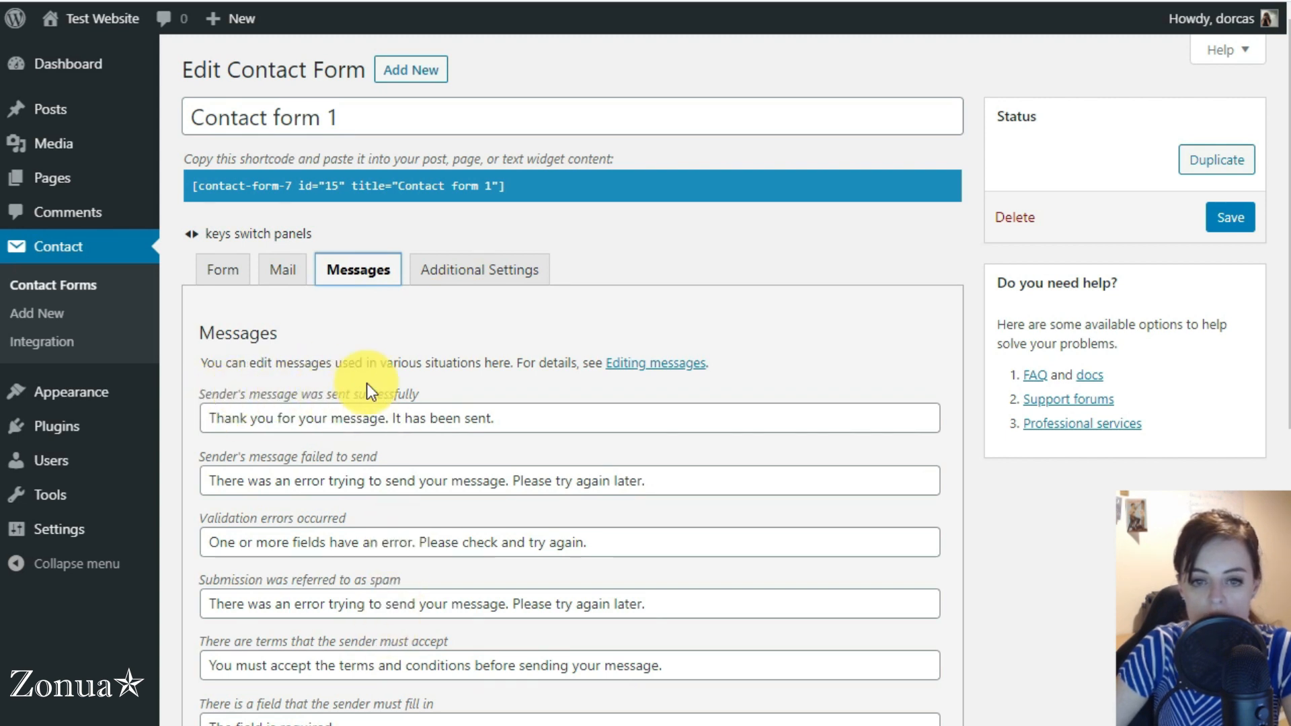
pyautogui.moveTo(208, 419); pyautogui.dragTo(536, 417)
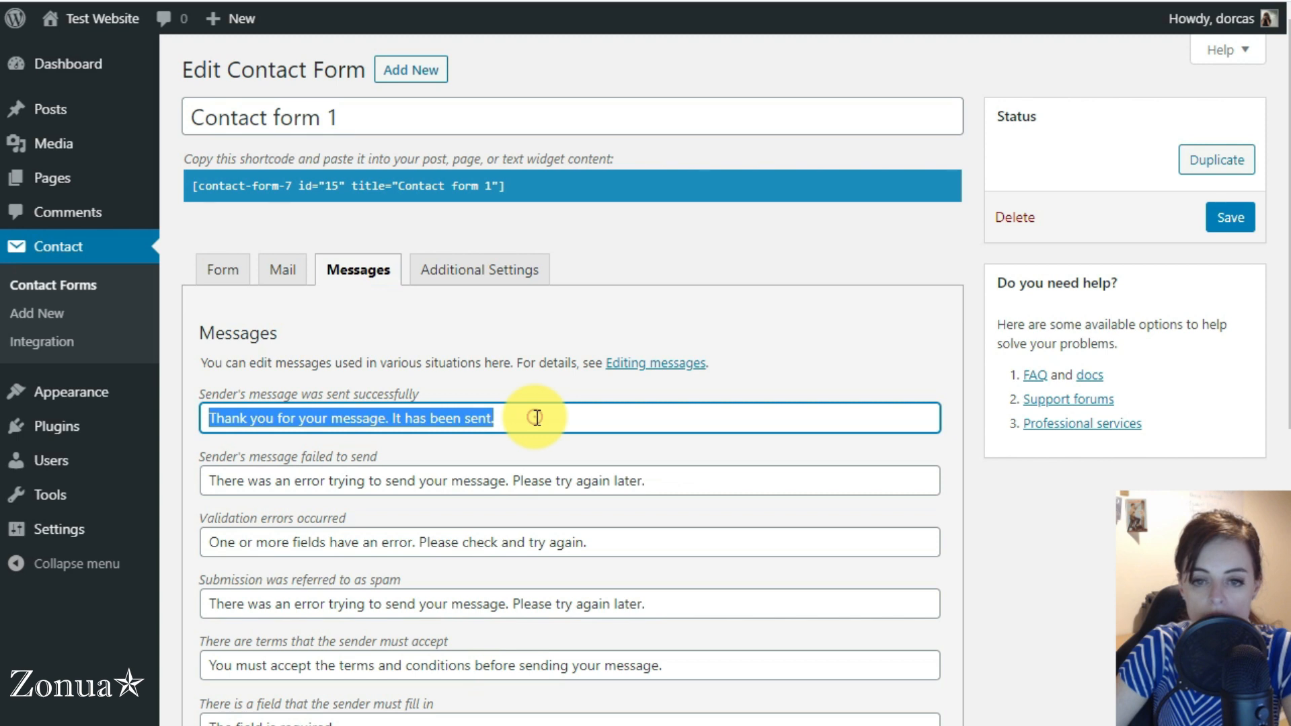
# Extend the successful-send message to read "It has been sent to" followed by the business's contact e-mail address
pyautogui.click(535, 418)
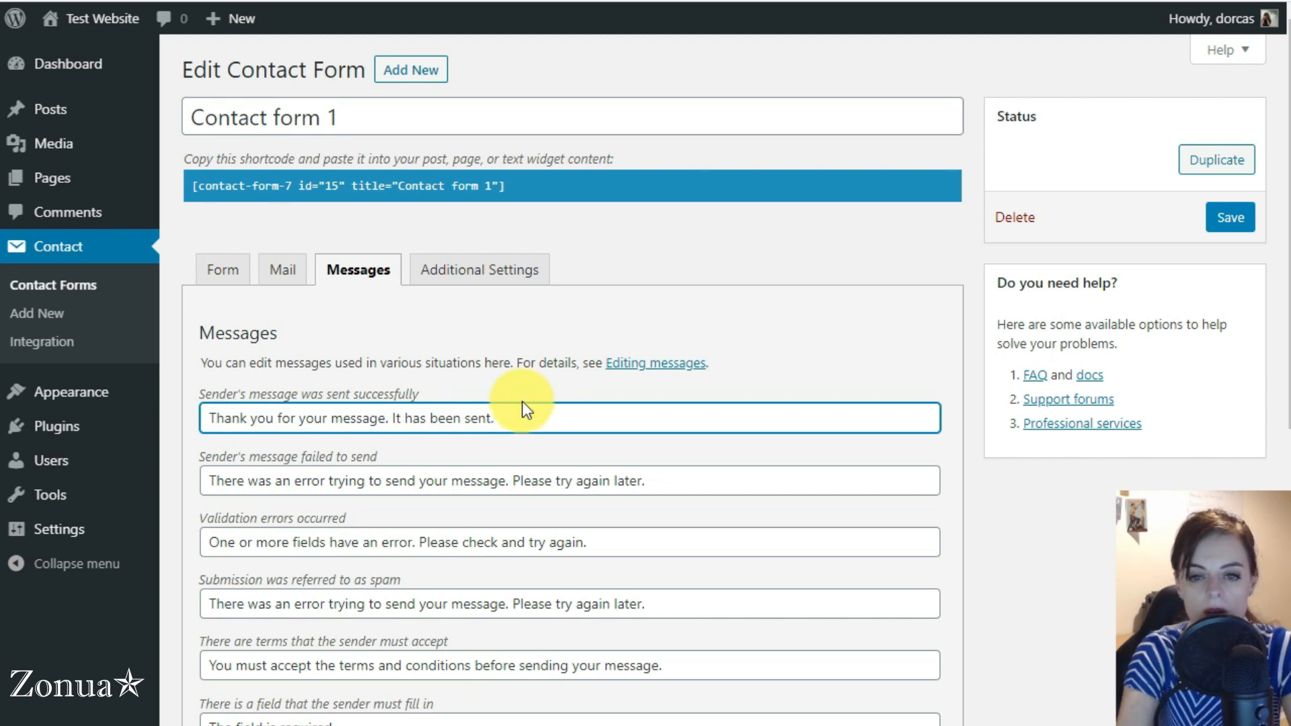
pyautogui.press('BackSpace')
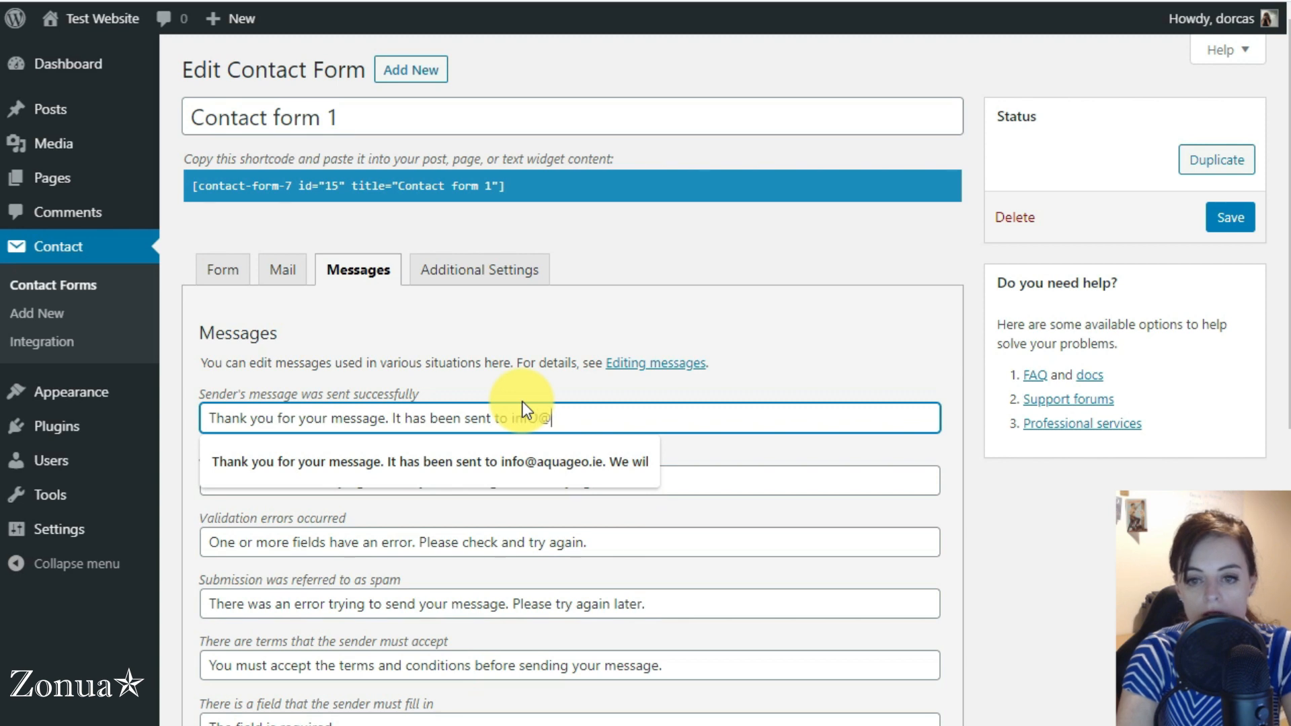
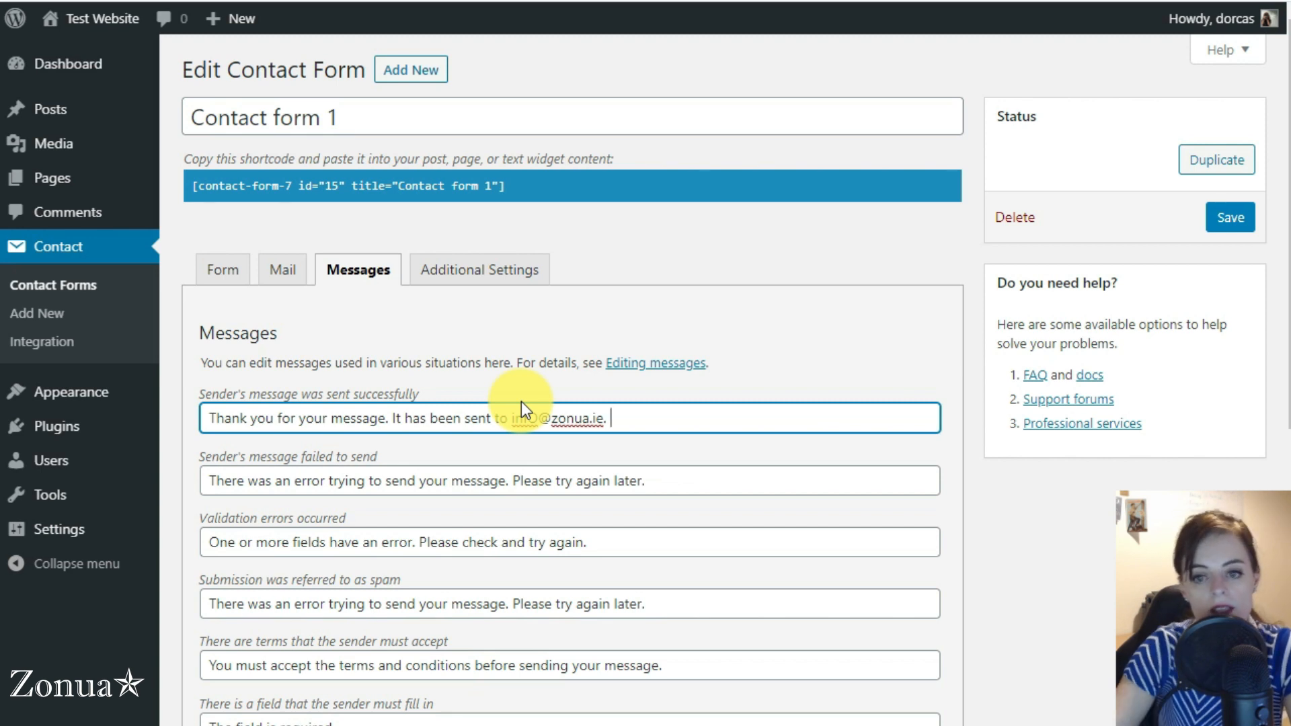
pyautogui.click(539, 412)
pyautogui.press('BackSpace')
pyautogui.write('o')
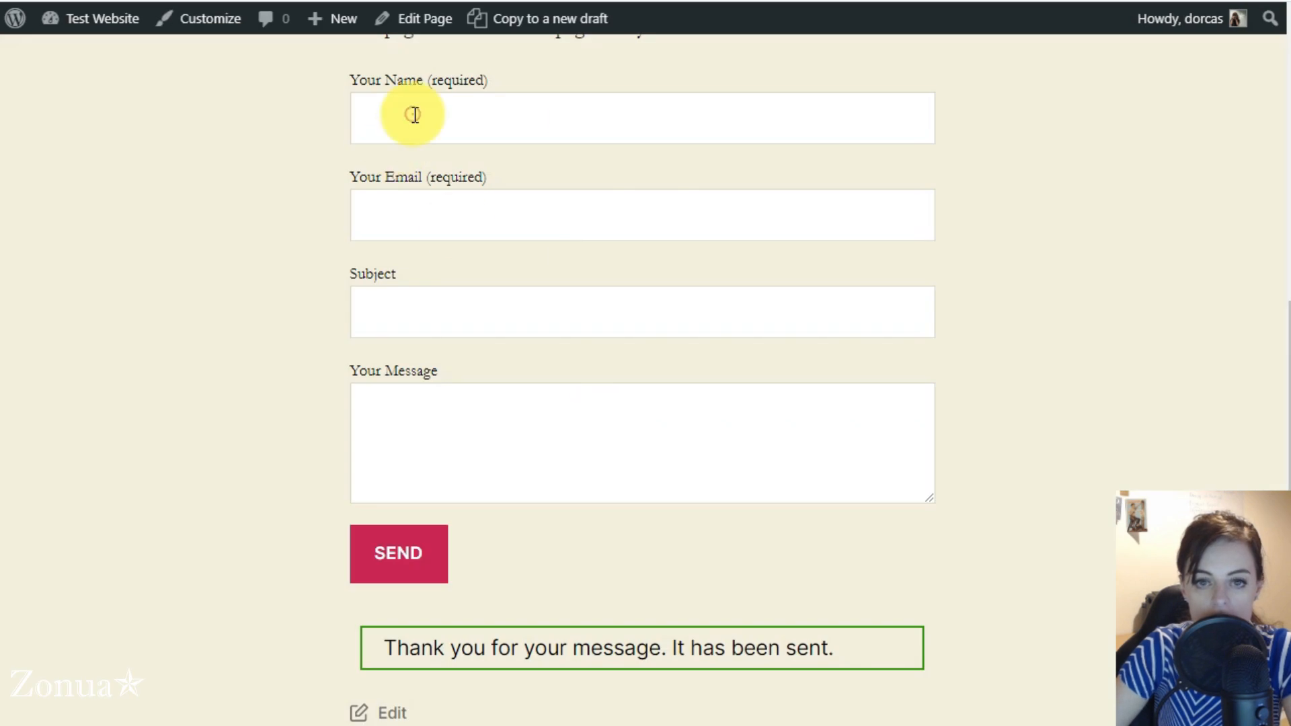
# Submit the live form with a first name, subject "test" and message "test" but no e-mail, and check the e-mail field's validation message
pyautogui.click(414, 115)
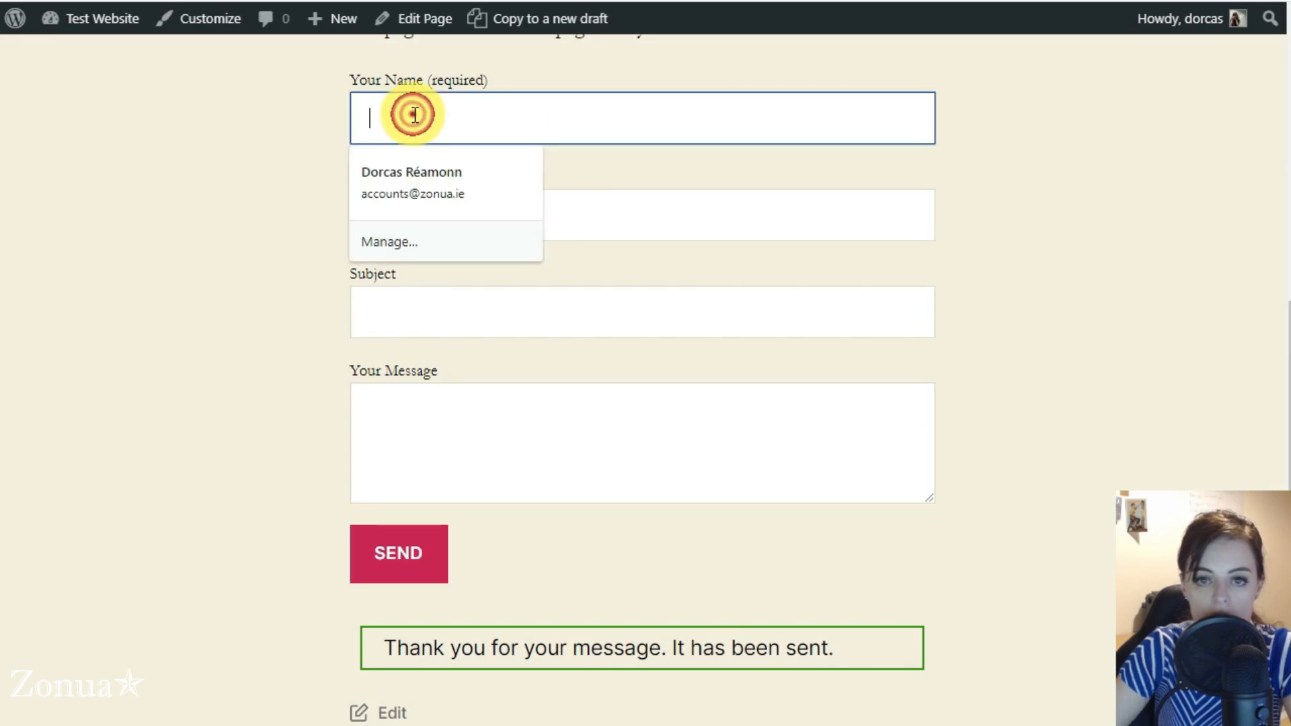
pyautogui.write('Dorcas')
pyautogui.press('Tab')
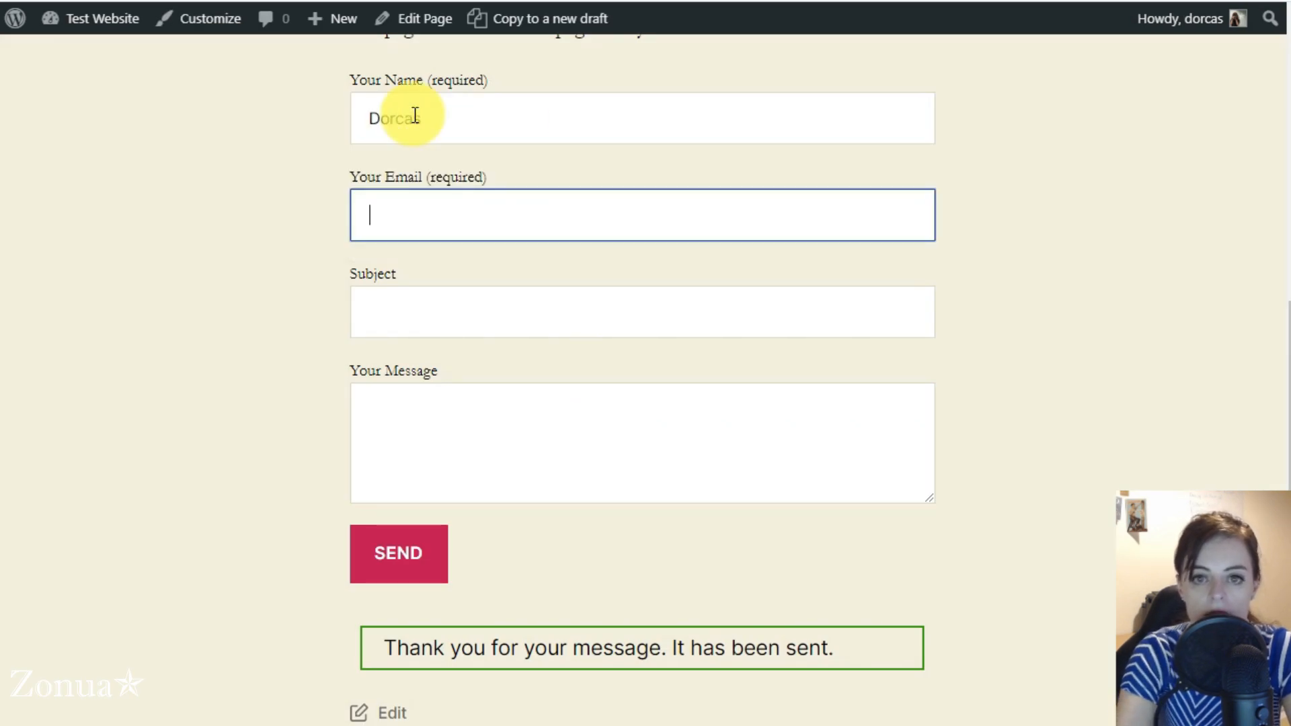
pyautogui.click(416, 320)
pyautogui.write('test')
pyautogui.press('Tab')
pyautogui.write('test')
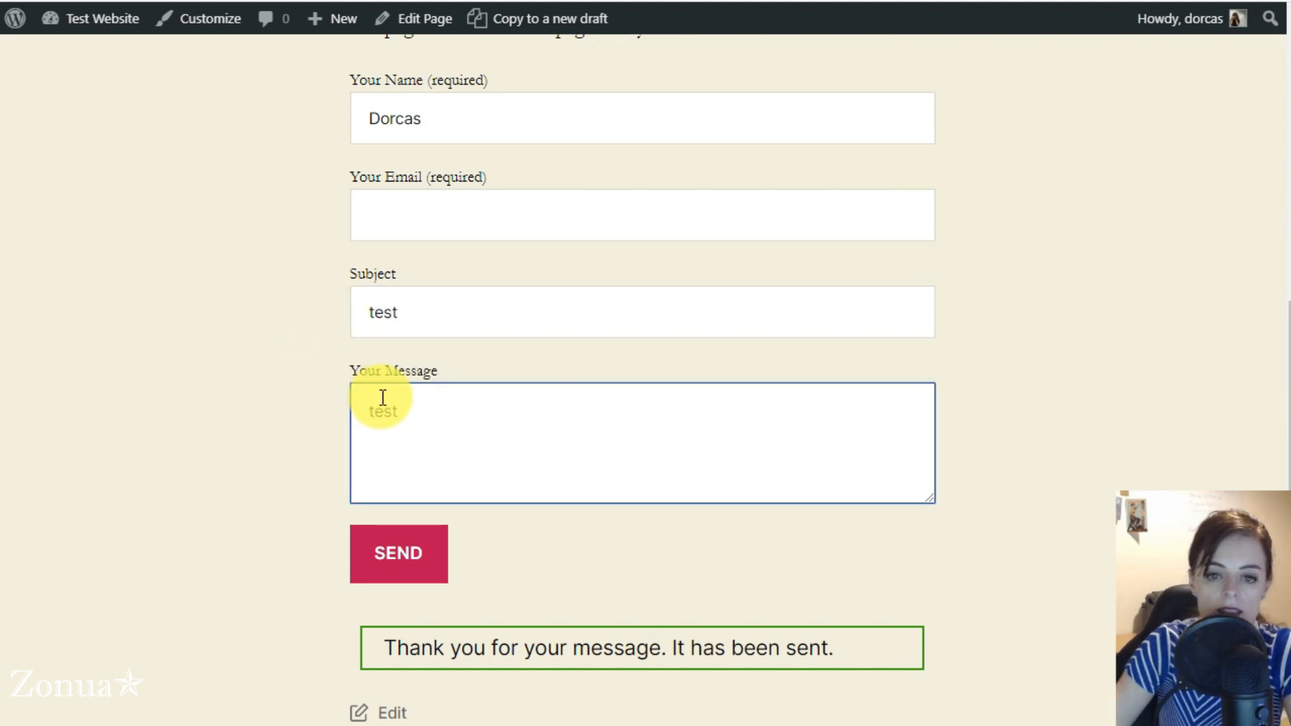
pyautogui.click(393, 566)
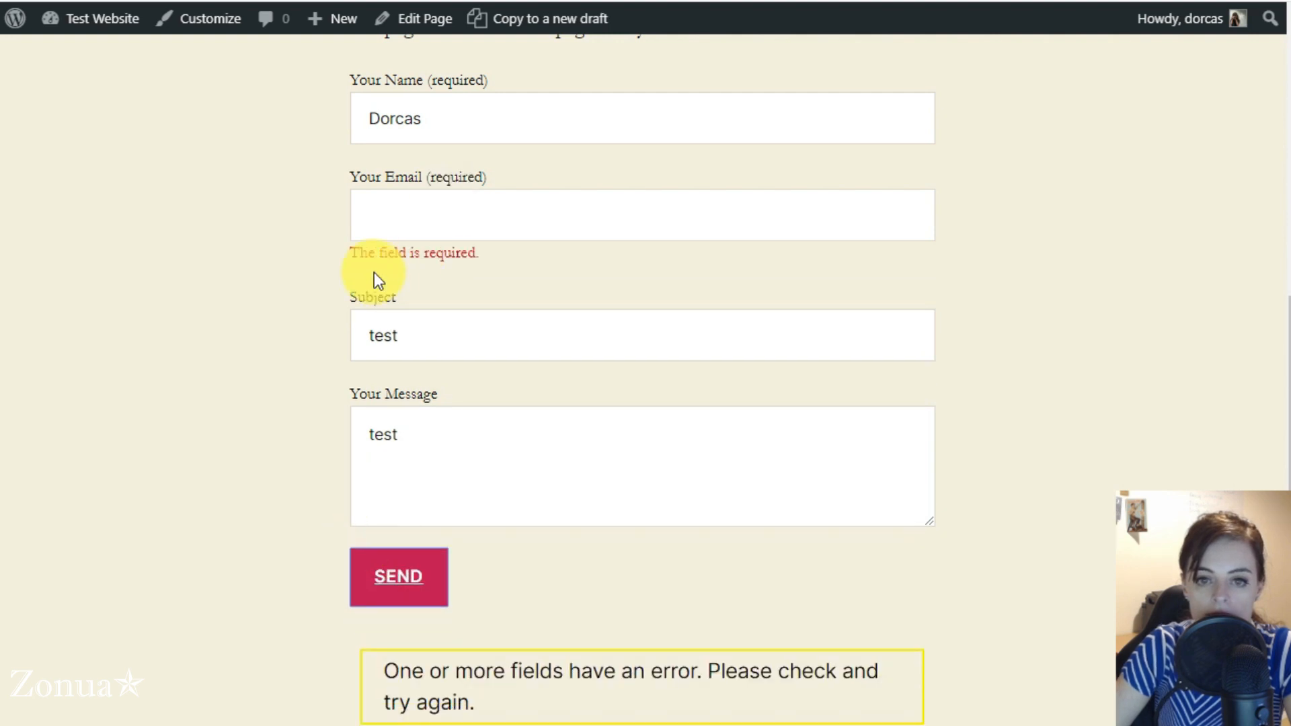
pyautogui.moveTo(348, 255); pyautogui.dragTo(477, 255)
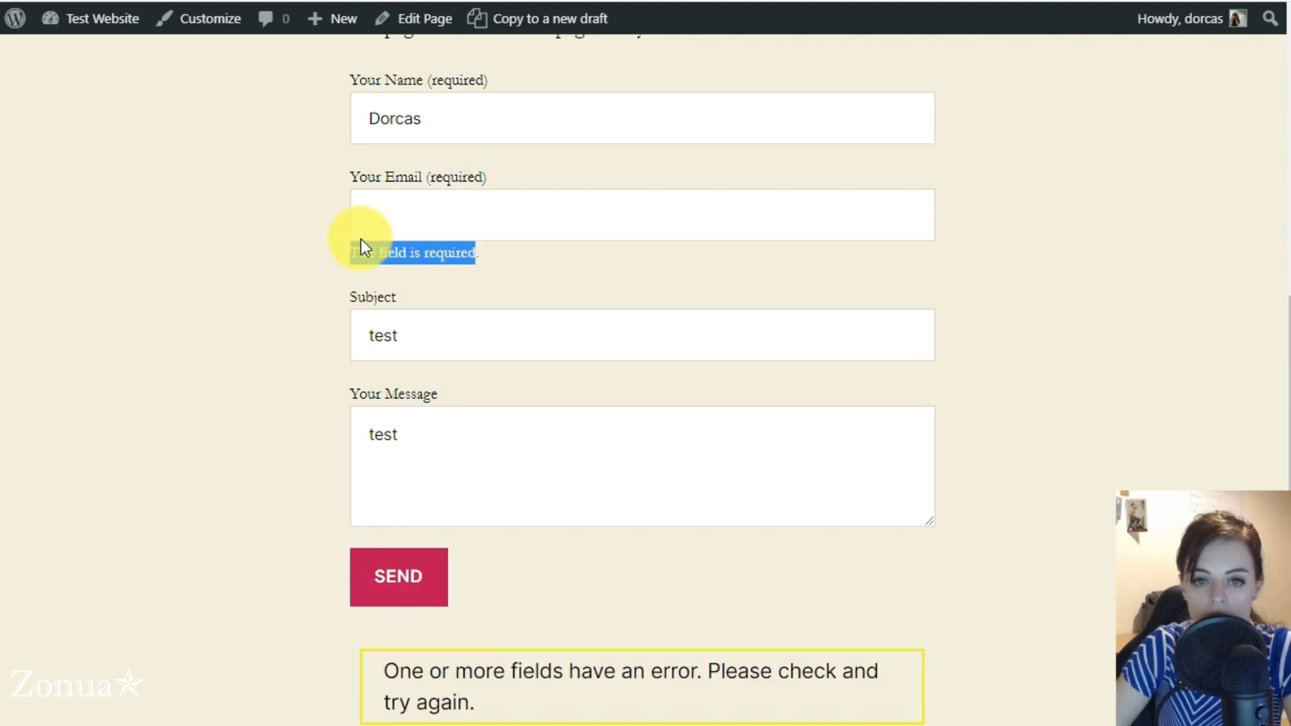
pyautogui.click(420, 214)
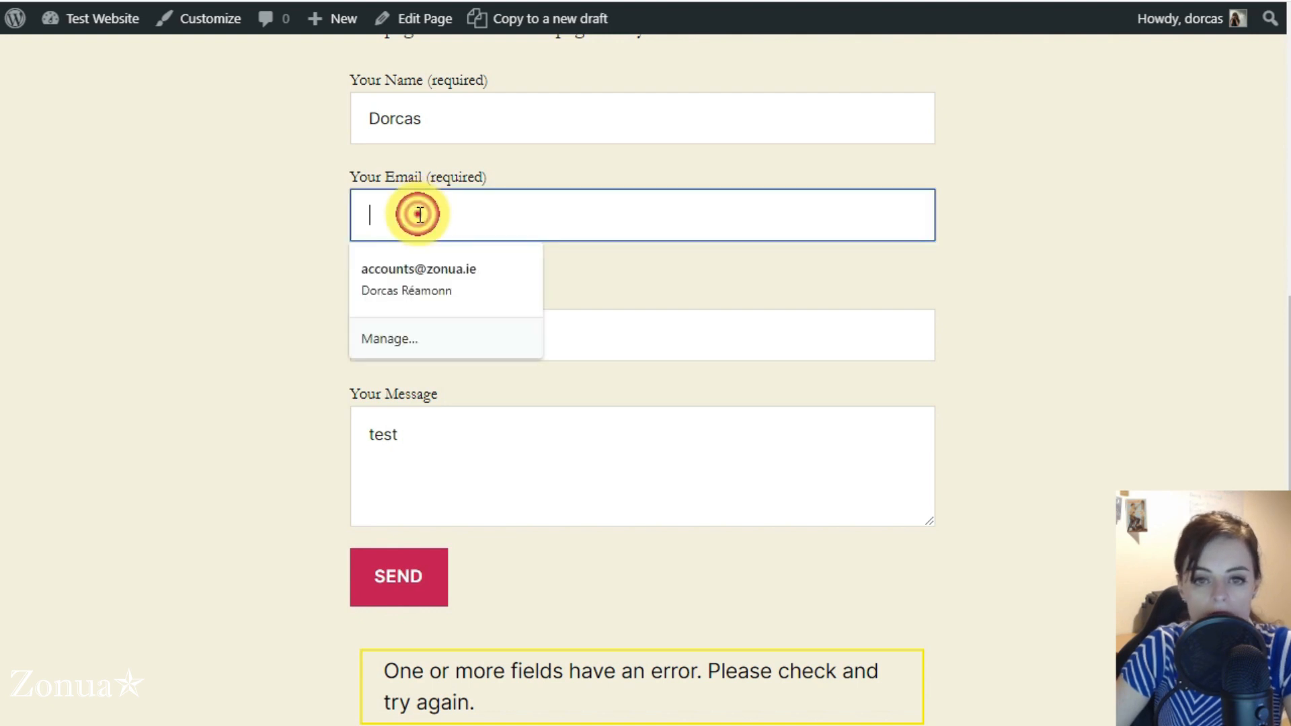
# Submit the live form with an e-mail value that lacks the @ sign and ends in ".ie" to test its validation
pyautogui.click(198, 235)
pyautogui.click(446, 115)
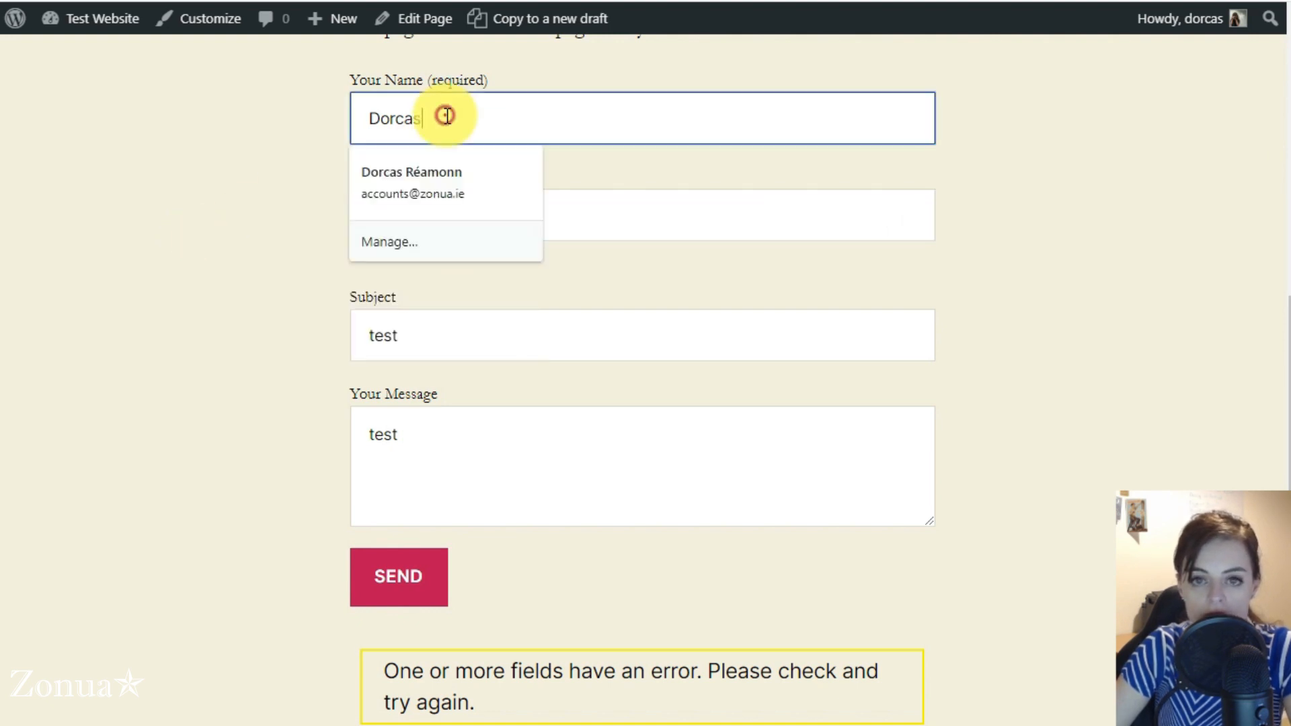
pyautogui.click(640, 212)
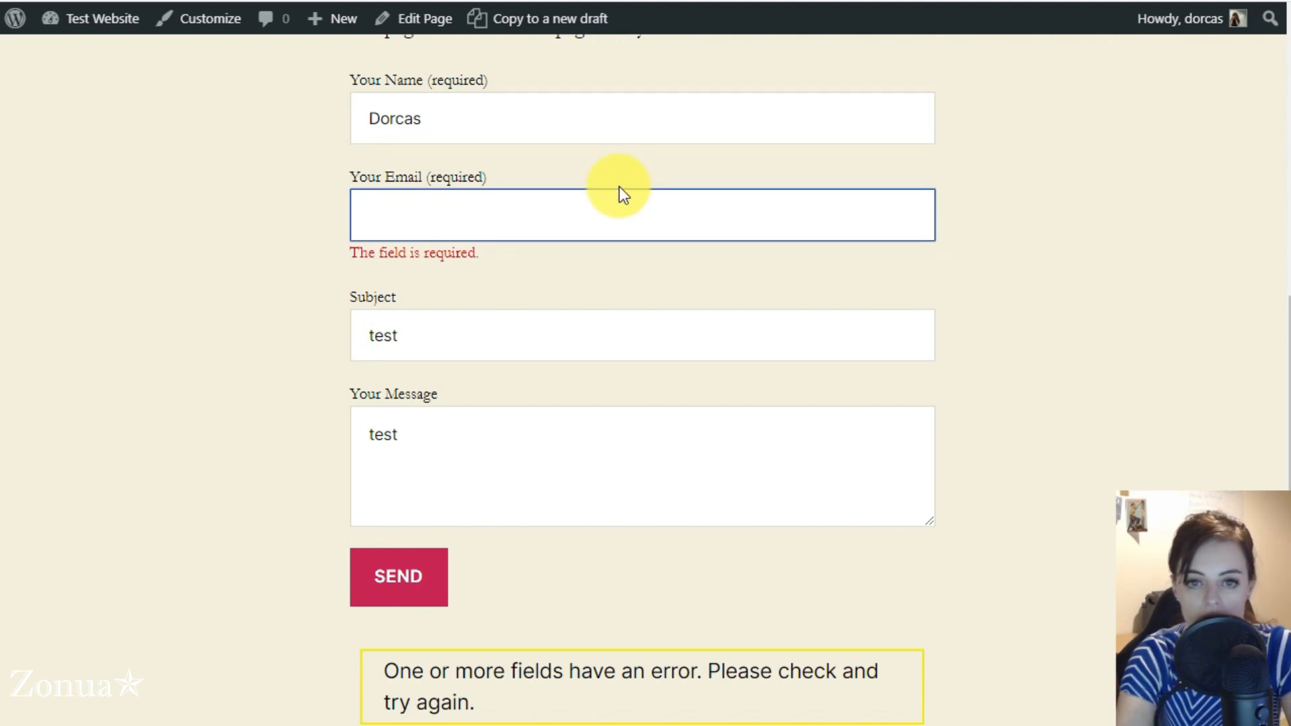
pyautogui.write('Dorcas.com')
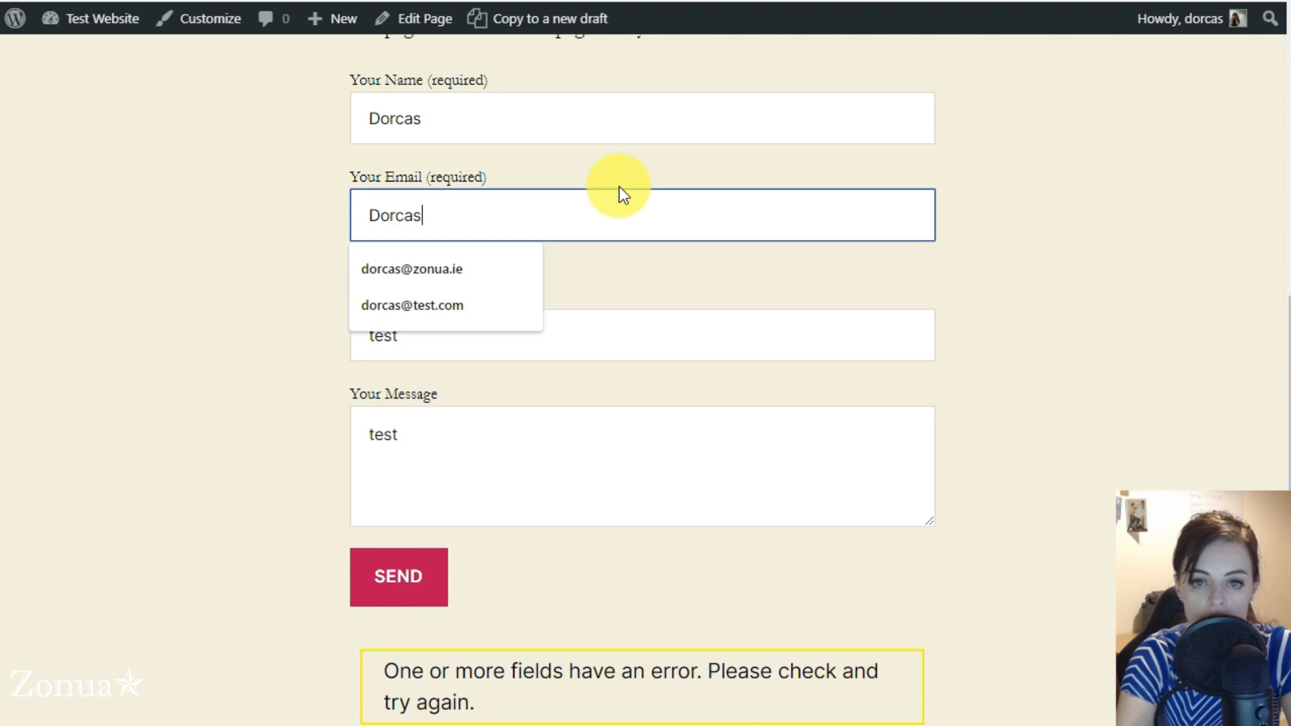
pyautogui.press('BackSpace')
pyautogui.press('BackSpace')
pyautogui.press('BackSpace')
pyautogui.write('ie')
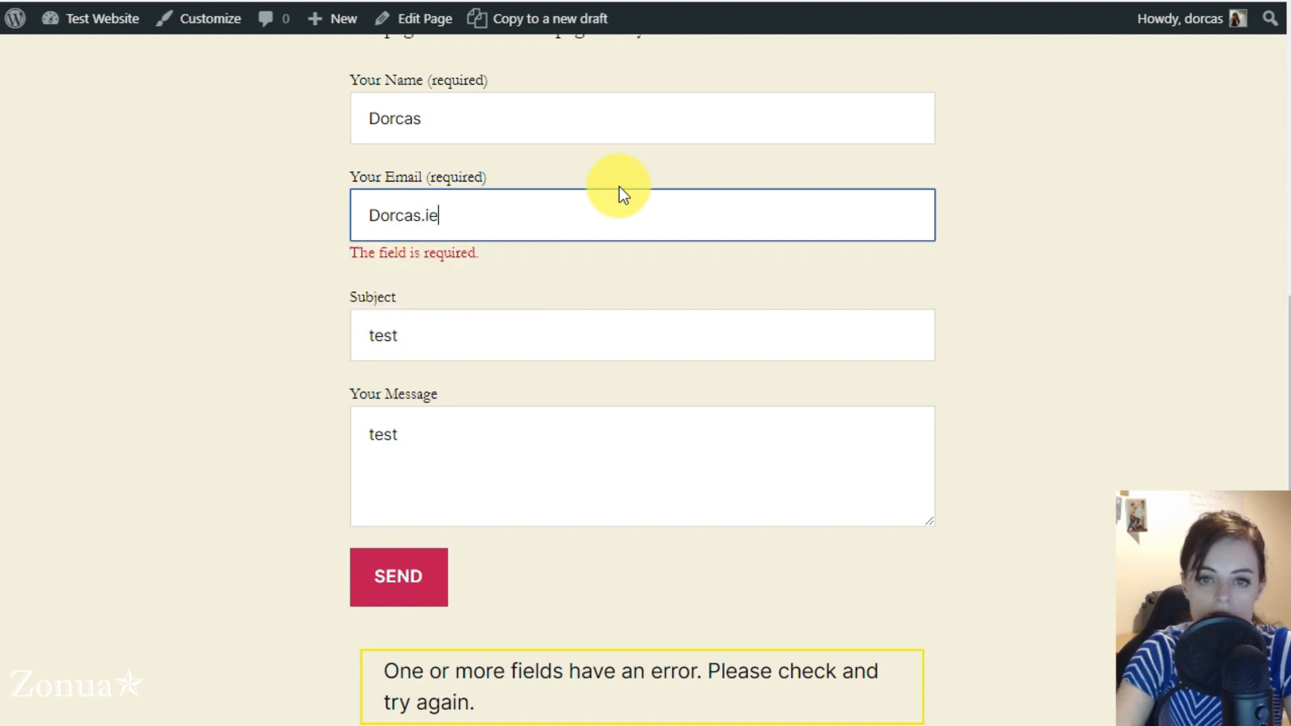
pyautogui.click(523, 333)
pyautogui.click(380, 571)
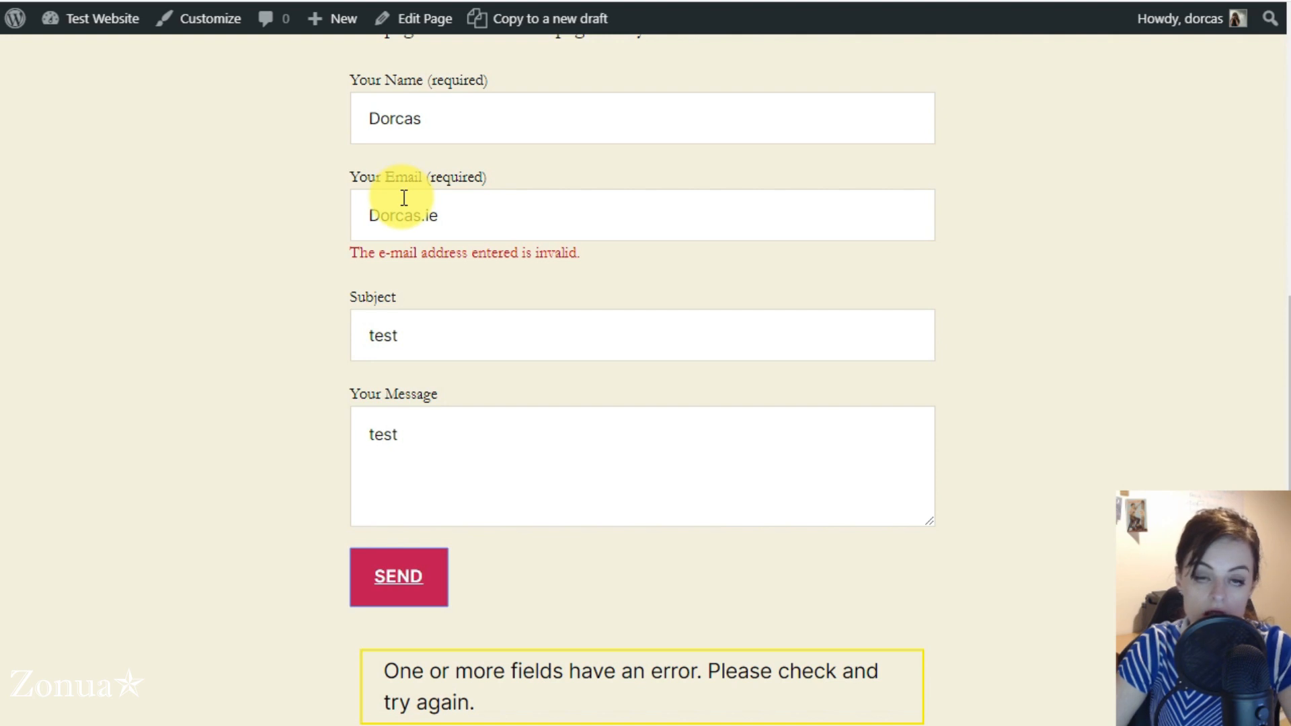
# Shorten the e-mail value to only the first name, without a domain, and resubmit the live form
pyautogui.doubleClick(492, 216)
pyautogui.press('Right')
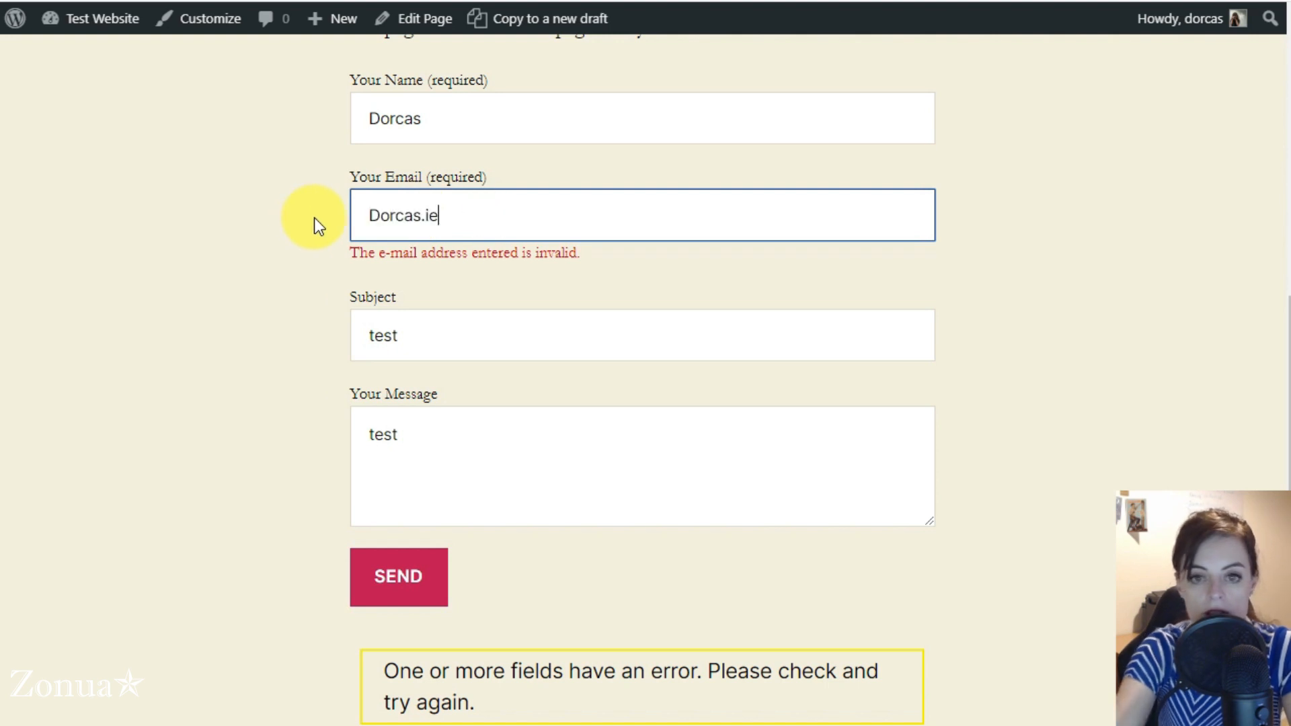
pyautogui.press('BackSpace')
pyautogui.press('BackSpace')
pyautogui.press('BackSpace')
pyautogui.press('BackSpace')
pyautogui.press('BackSpace')
pyautogui.write('as')
pyautogui.click(253, 282)
pyautogui.click(393, 588)
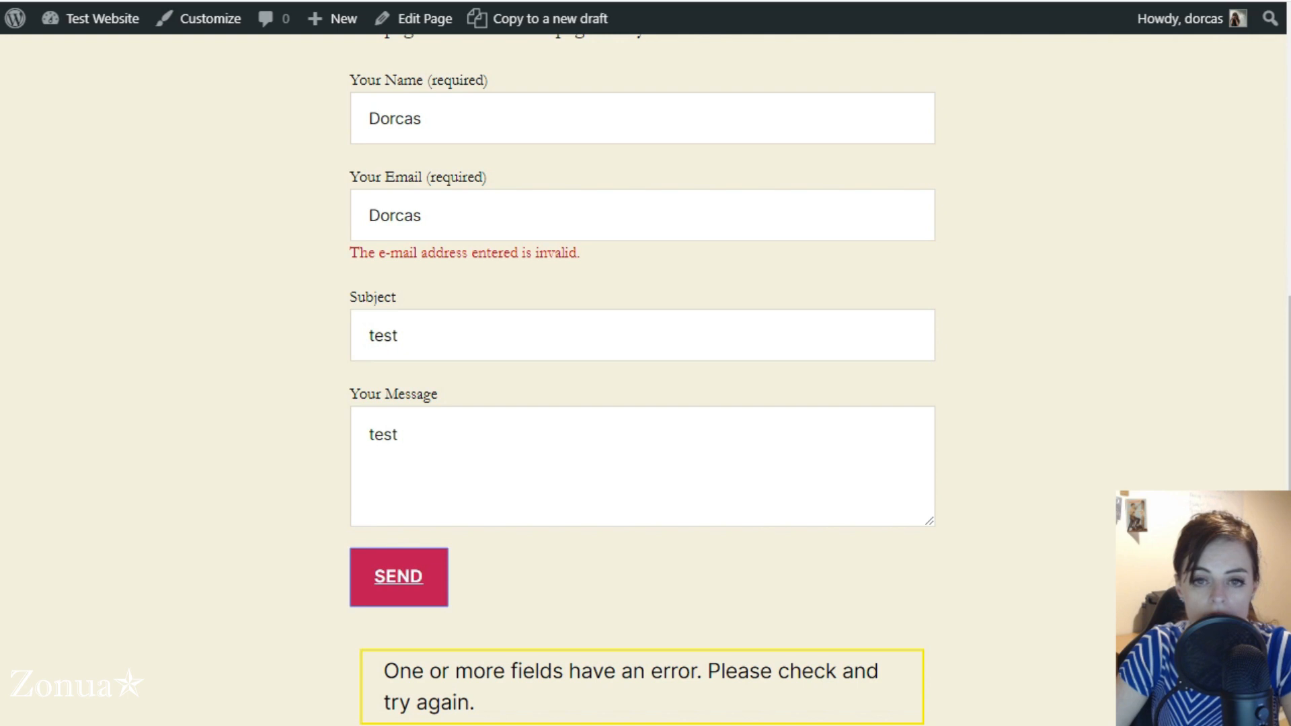
# Compare the text entered in the live form's name and e-mail fields
pyautogui.moveTo(452, 118); pyautogui.dragTo(351, 121)
pyautogui.hotkey('ctrl', 'c')
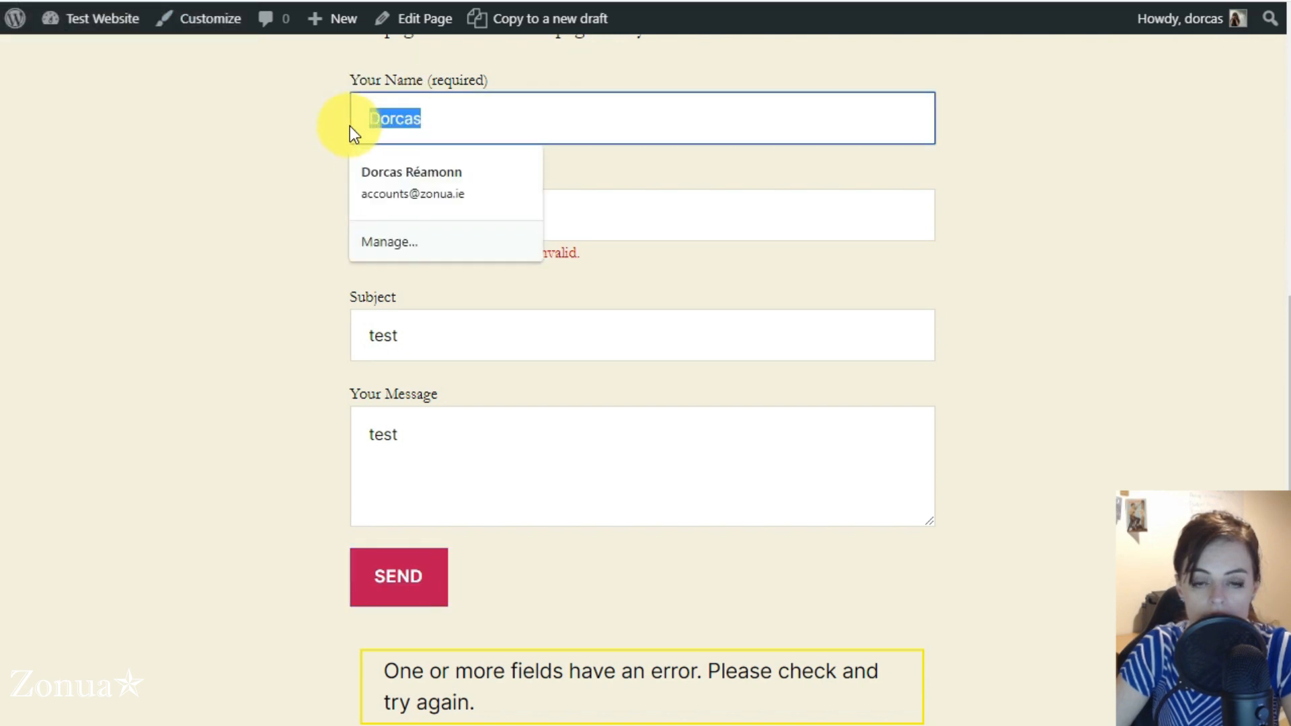
pyautogui.click(495, 114)
pyautogui.click(629, 234)
pyautogui.hotkey('ctrl', 'v')
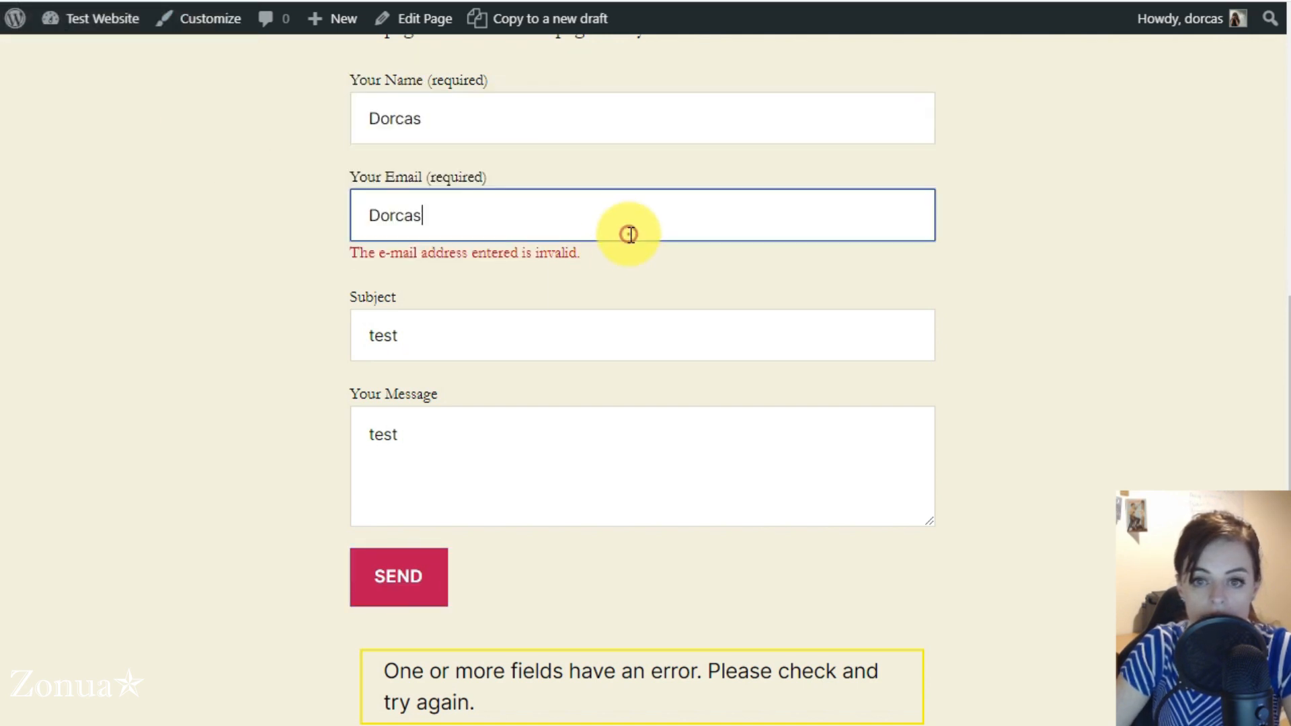
pyautogui.click(403, 216)
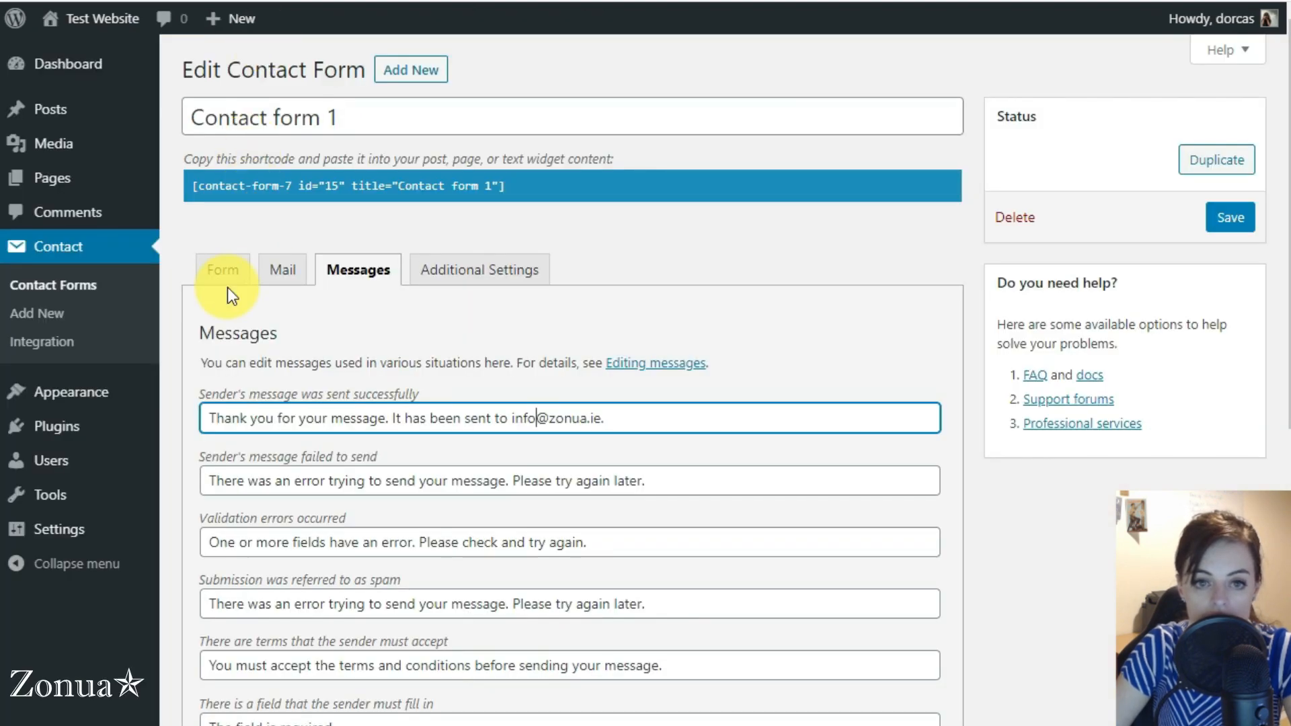
# Open the form template of Contact form 1 and examine the field types of the name, e-mail, subject and message tags
pyautogui.click(225, 272)
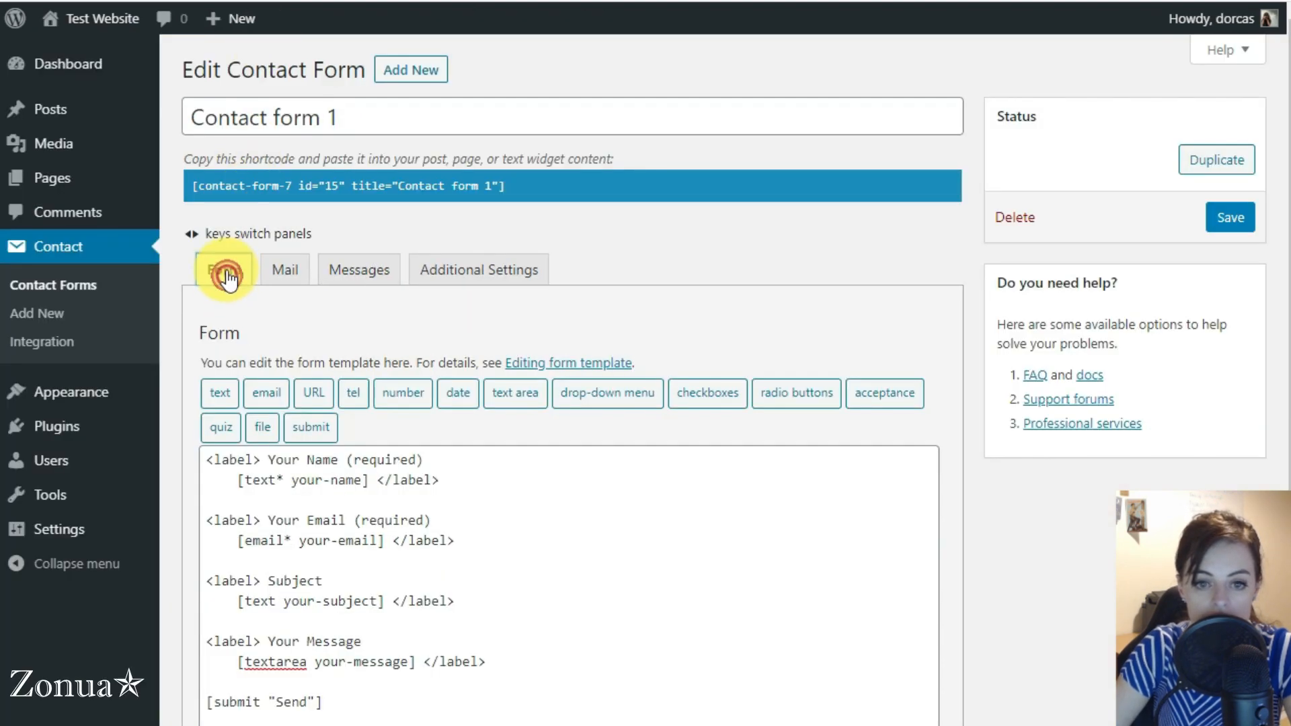
pyautogui.doubleClick(259, 480)
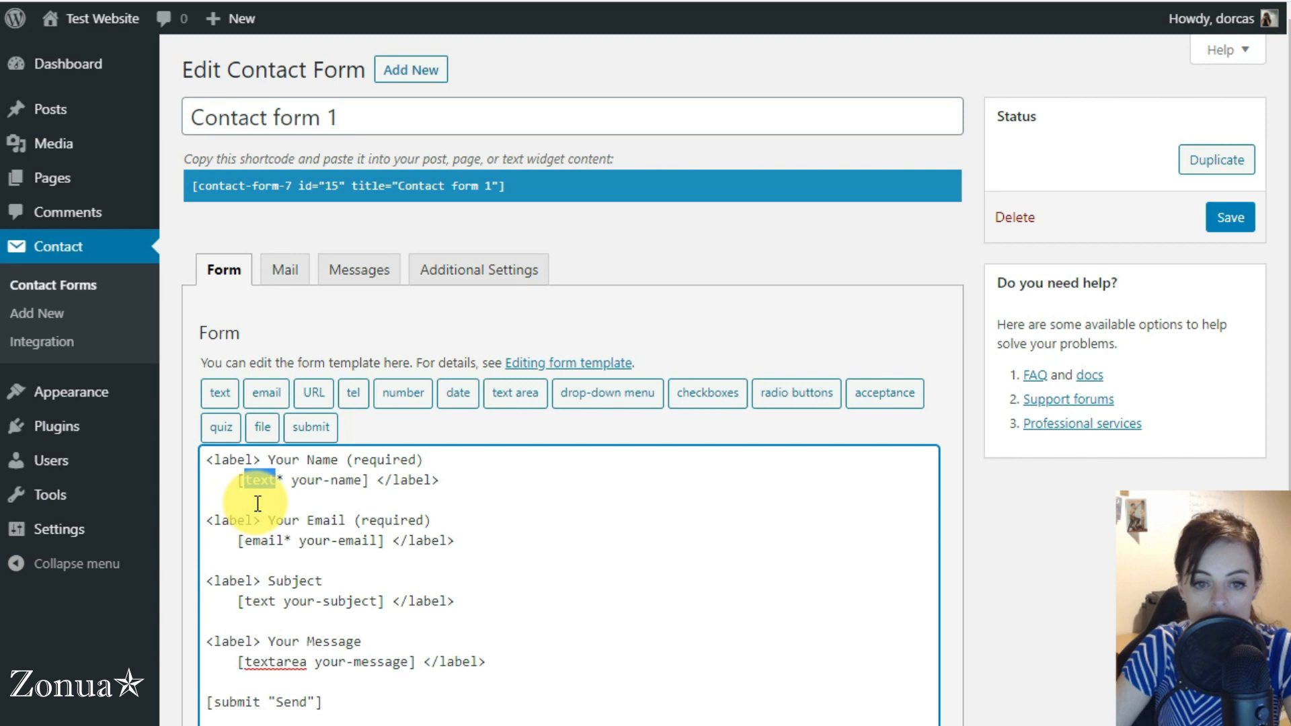
pyautogui.doubleClick(259, 540)
pyautogui.doubleClick(267, 602)
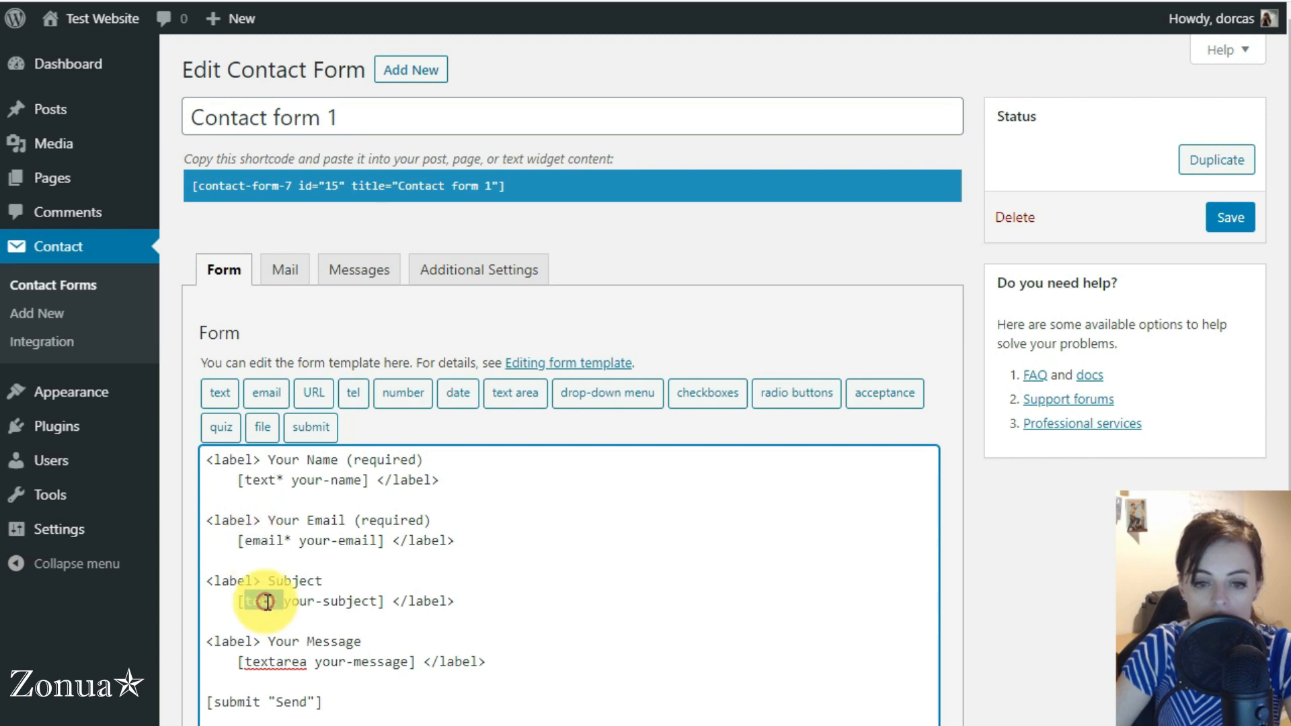
pyautogui.doubleClick(262, 662)
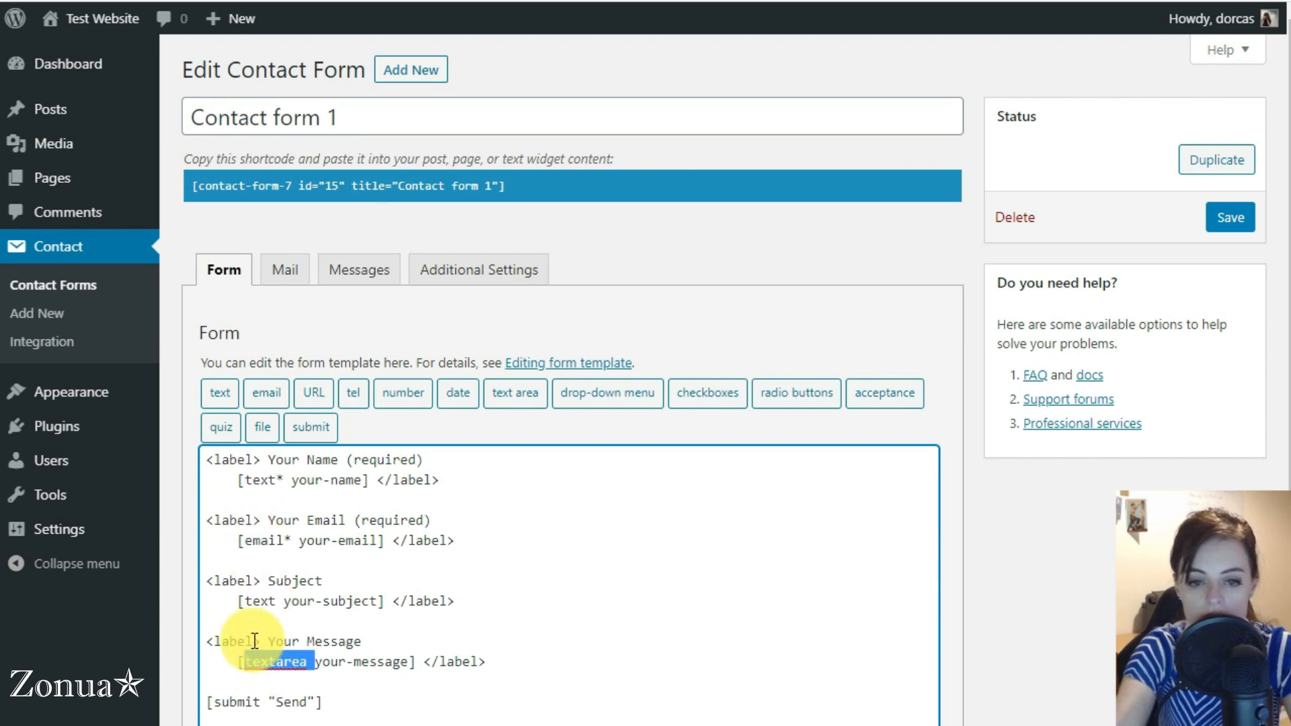
pyautogui.hotkey('ctrl', '+')
pyautogui.hotkey('ctrl', '+')
pyautogui.scroll(-5, 376, 323)
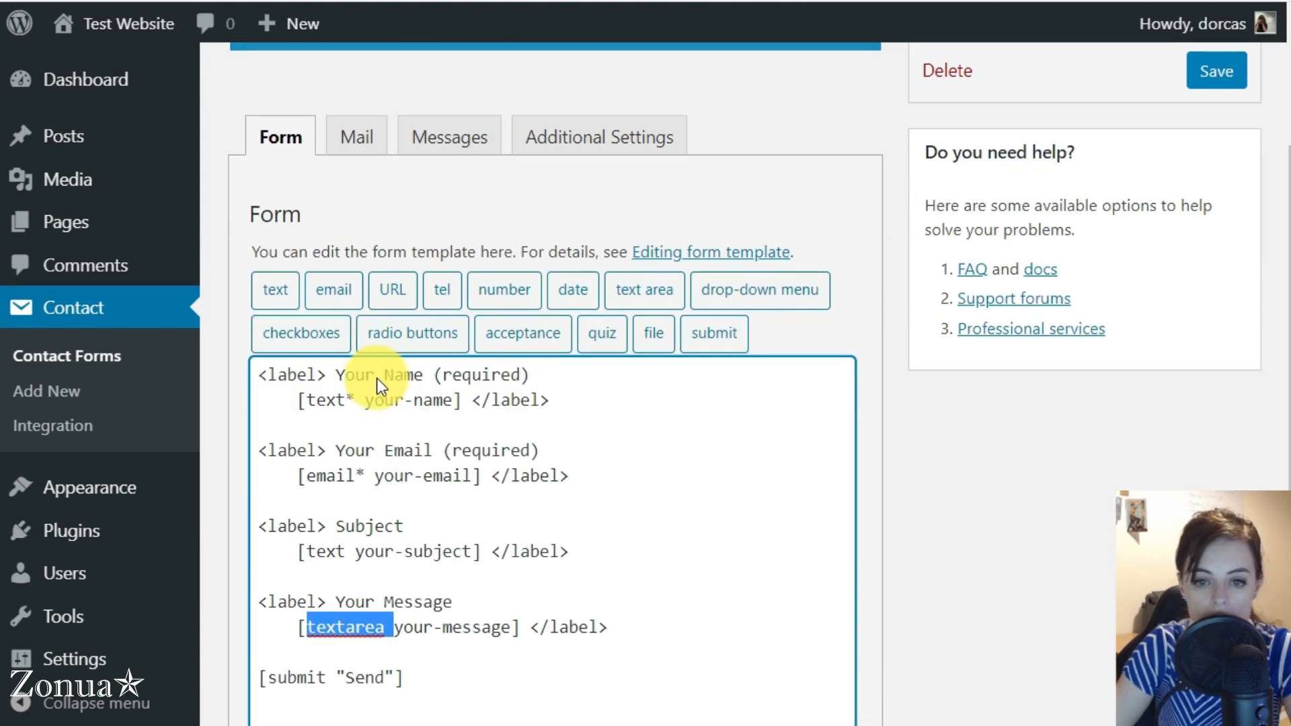
pyautogui.hotkey('ctrl', '+')
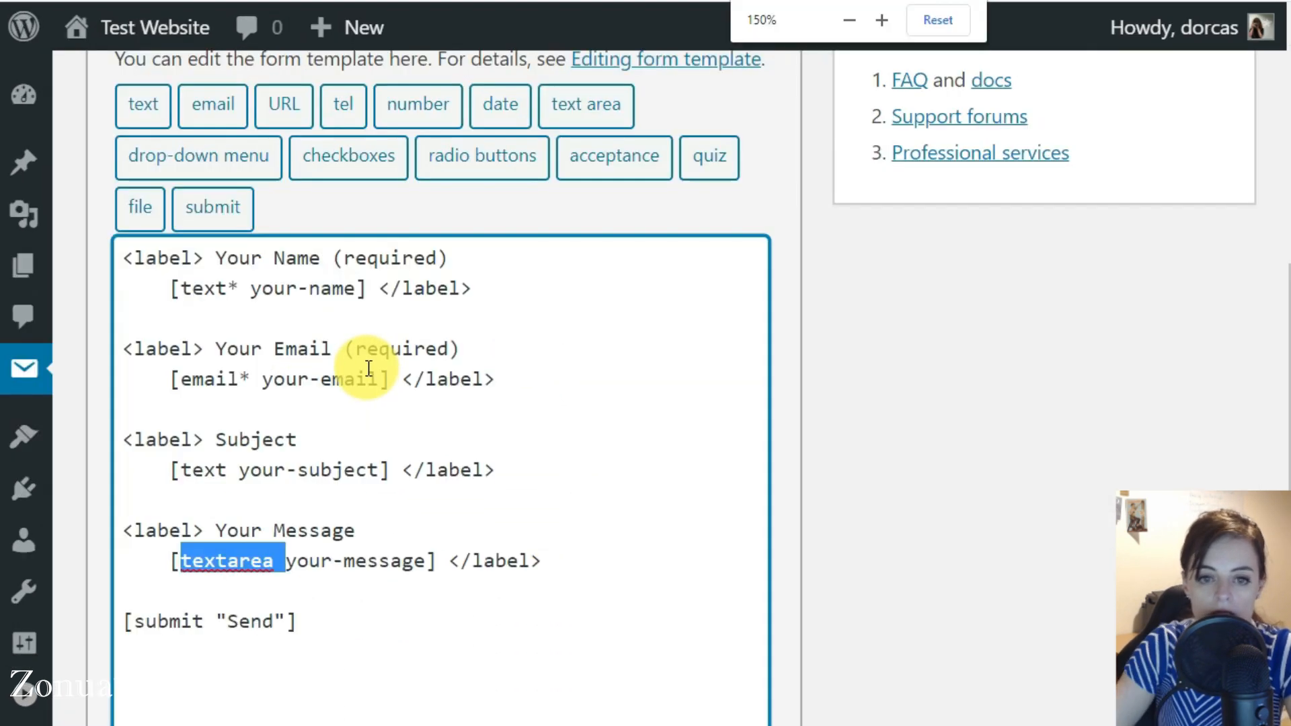
pyautogui.click(296, 609)
pyautogui.doubleClick(191, 288)
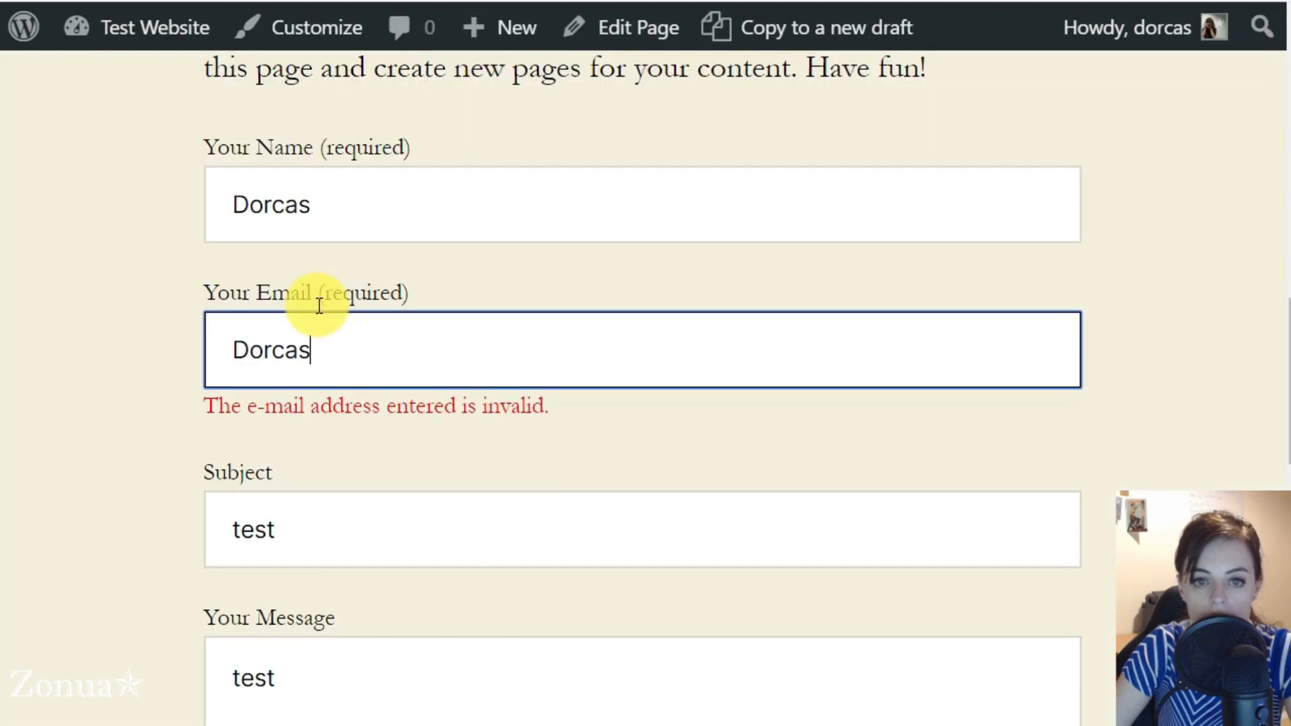
# Clear the name and e-mail fields of the live form
pyautogui.click(335, 196)
pyautogui.moveTo(334, 195); pyautogui.dragTo(205, 187)
pyautogui.press('BackSpace')
pyautogui.doubleClick(389, 375)
pyautogui.press('BackSpace')
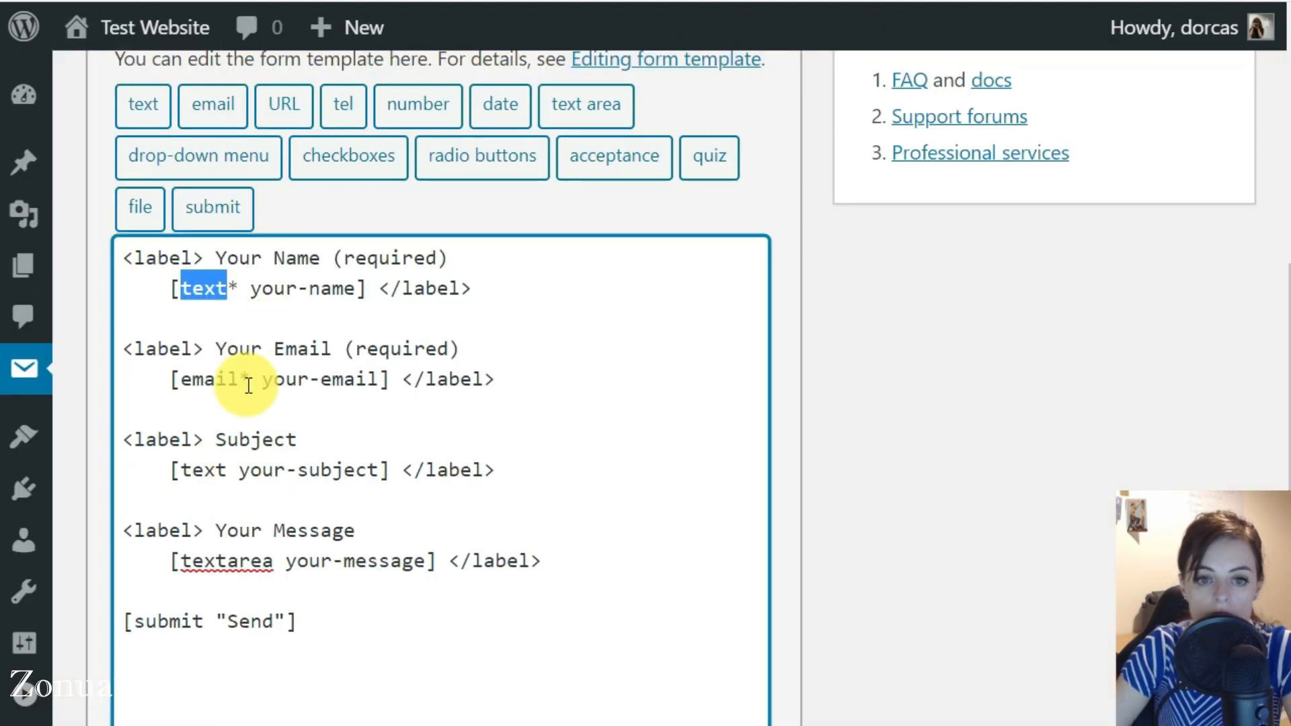
# Compare the email* tag and the Subject entry in the form template with the matching fields on the Service One page
pyautogui.moveTo(249, 380); pyautogui.dragTo(180, 380)
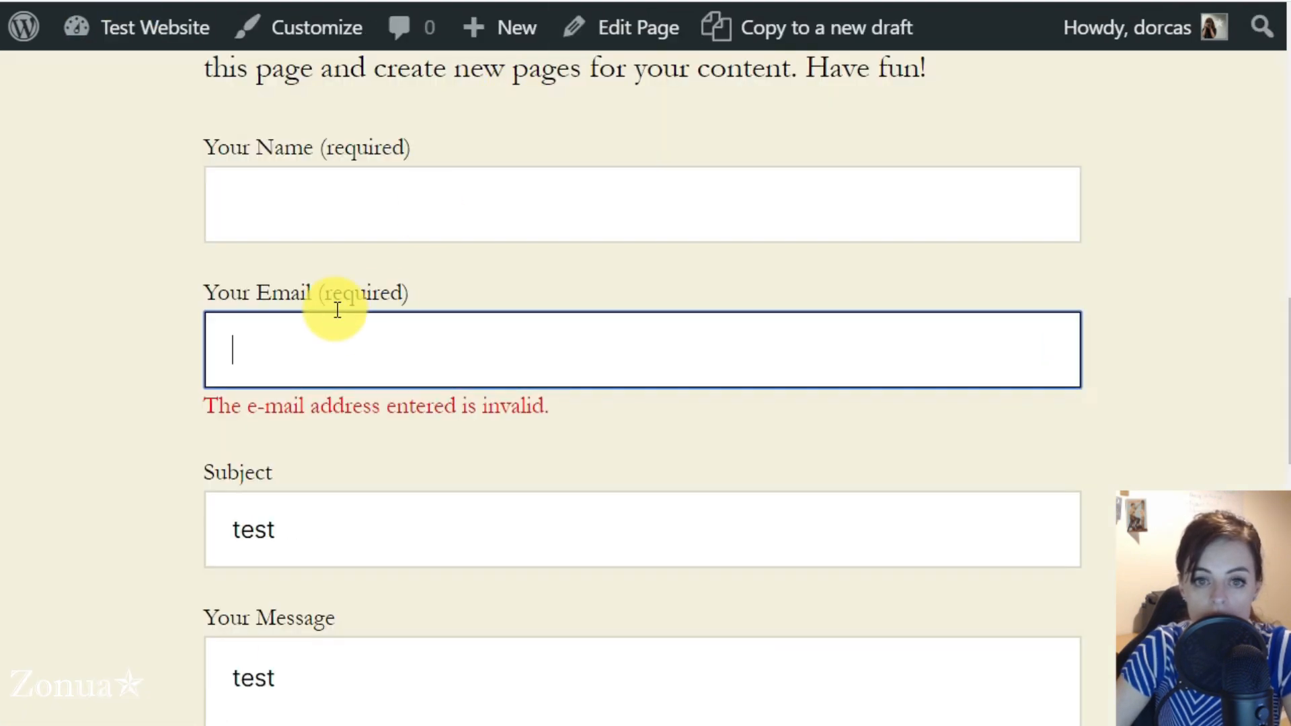
pyautogui.click(325, 216)
pyautogui.click(317, 507)
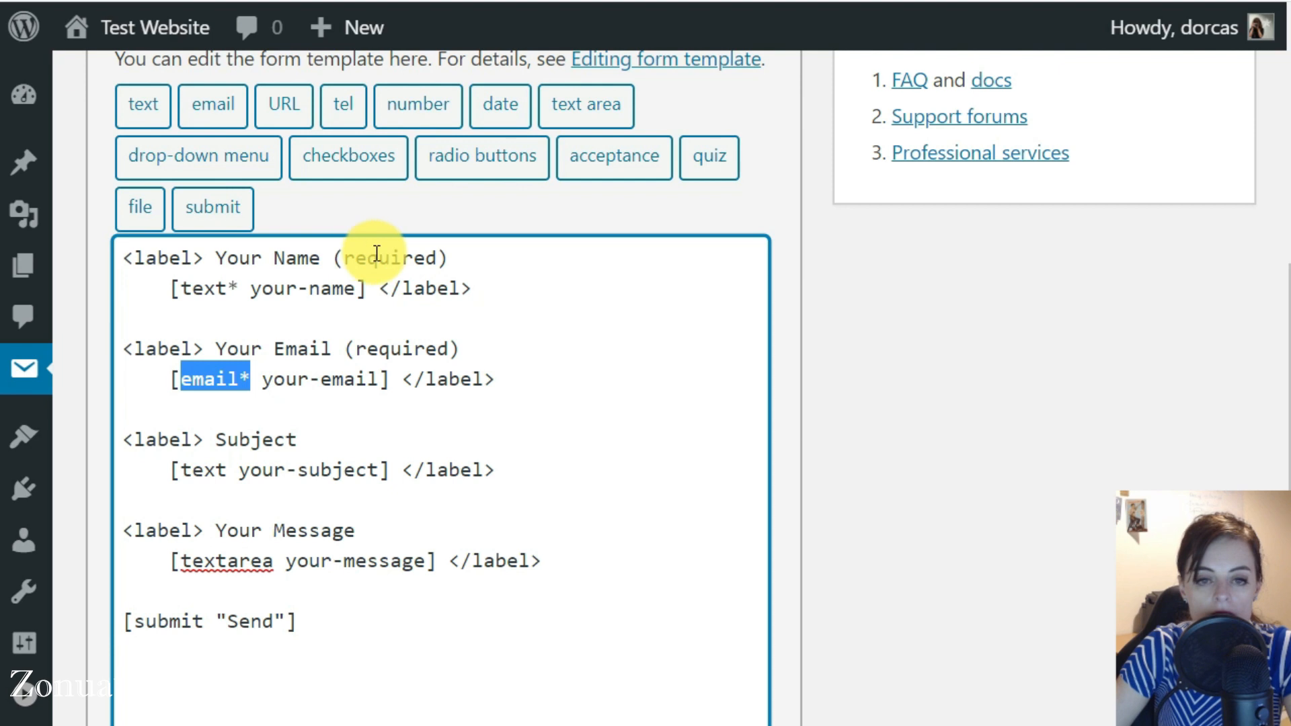
pyautogui.click(369, 436)
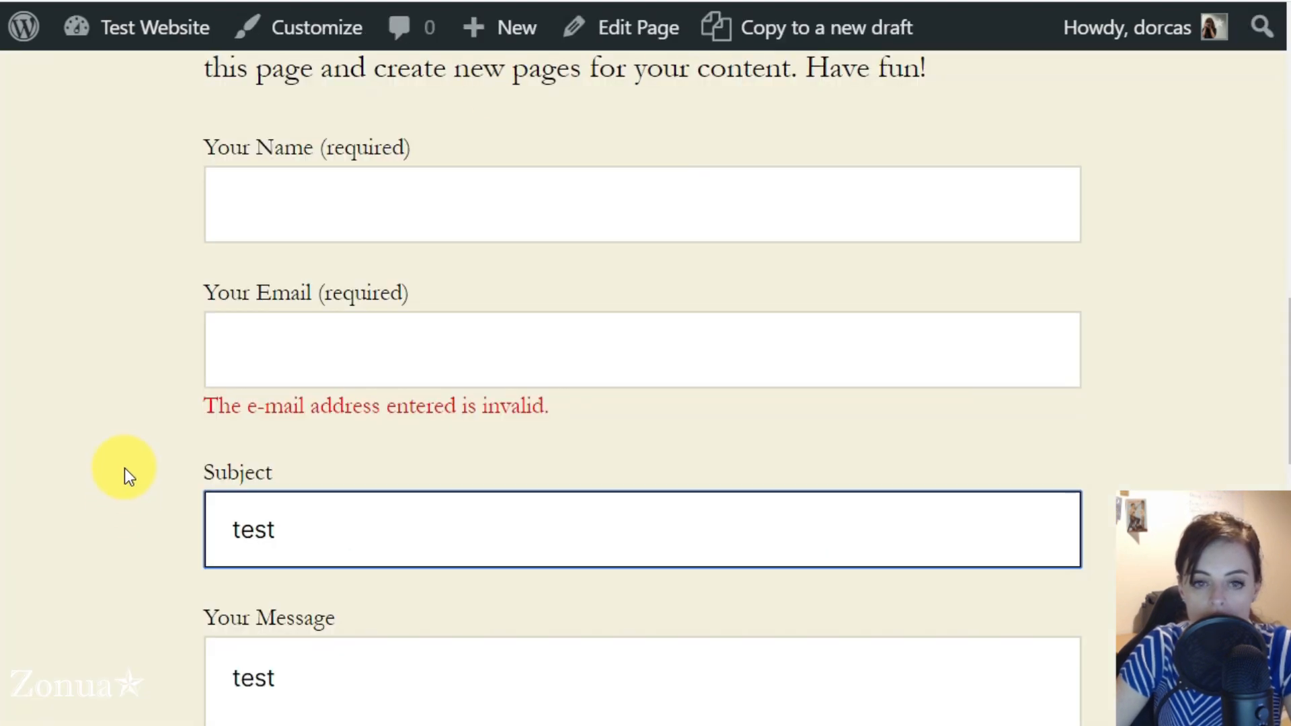
pyautogui.click(126, 470)
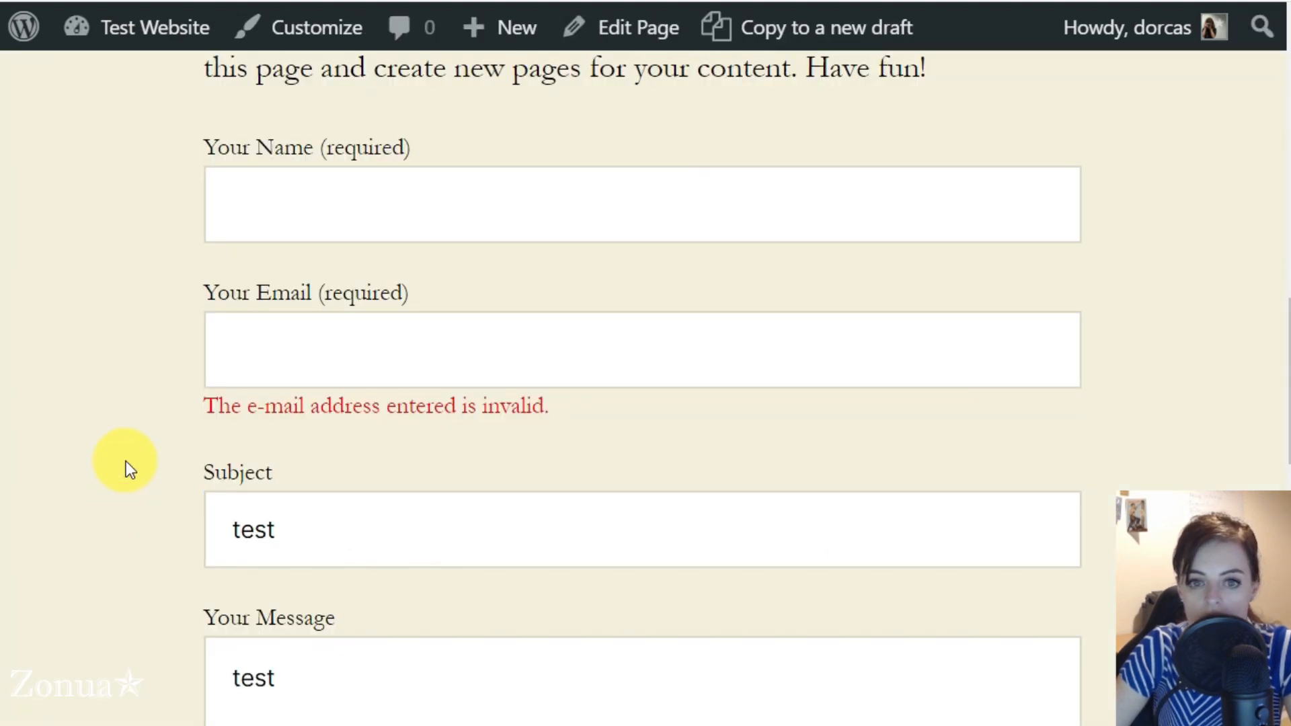
pyautogui.scroll(15, 131, 457)
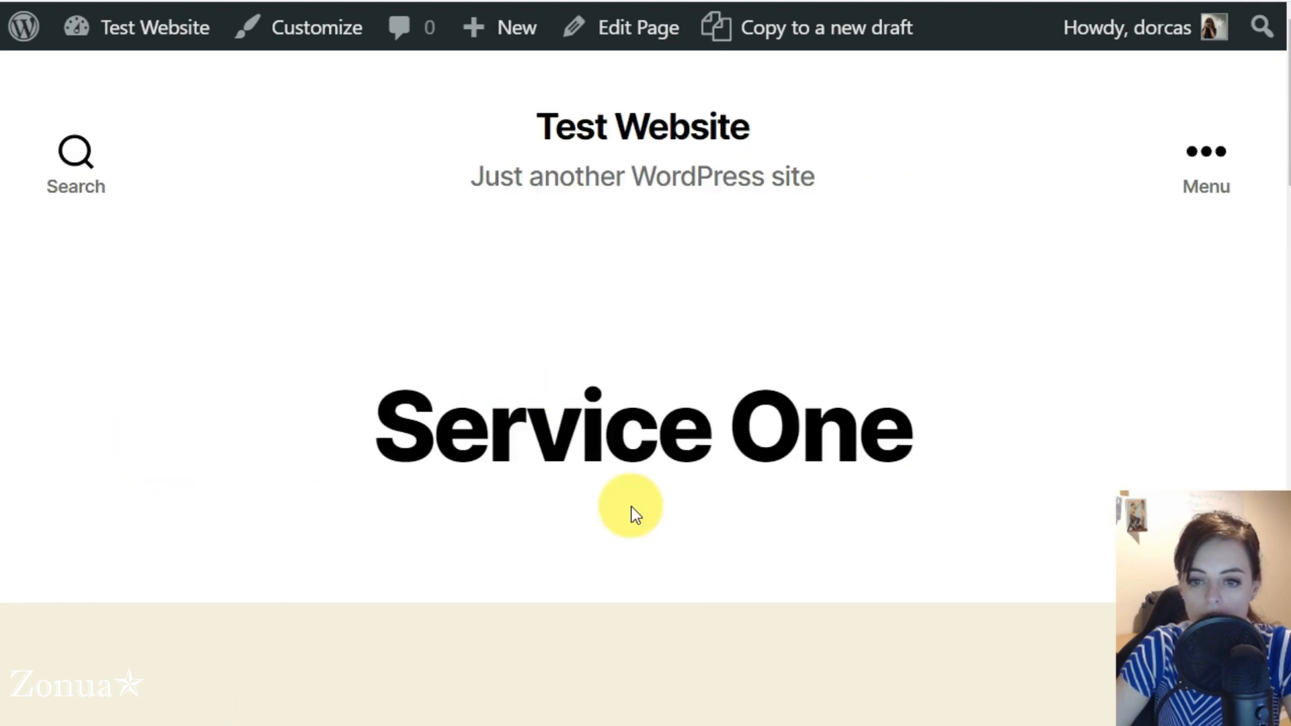
pyautogui.scroll(-15, 34, 525)
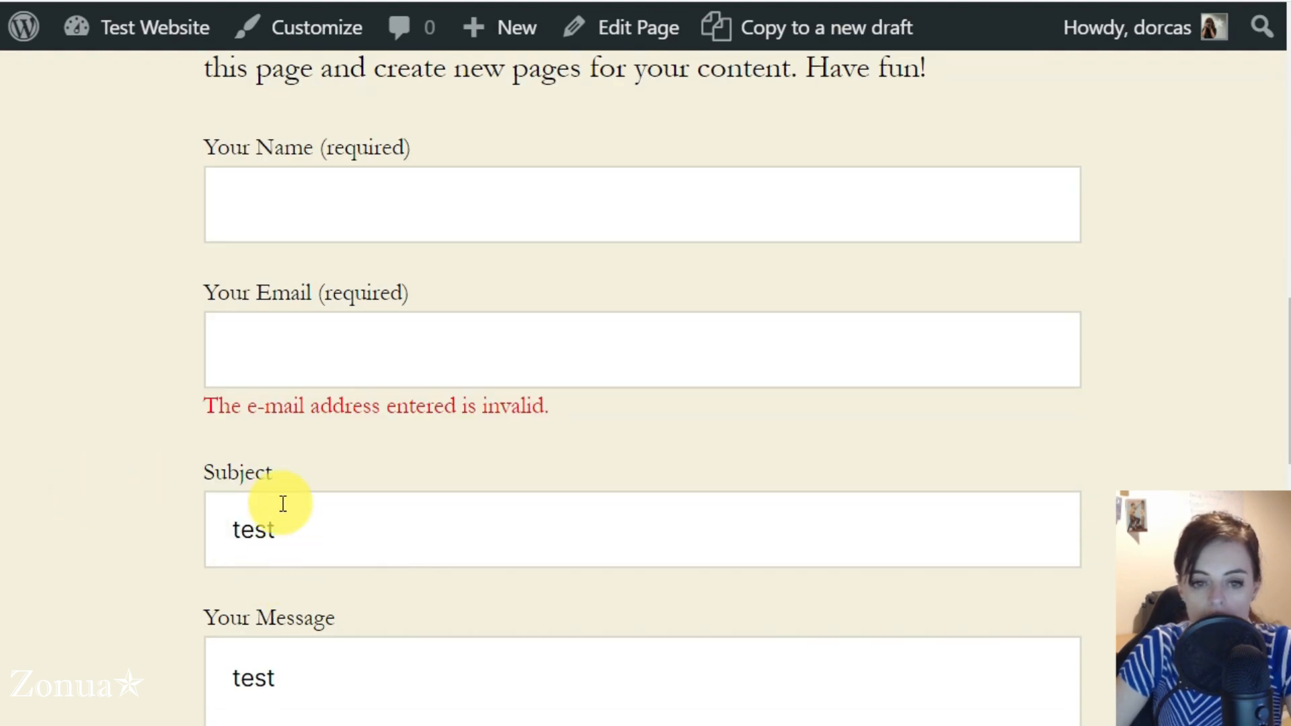
pyautogui.doubleClick(209, 470)
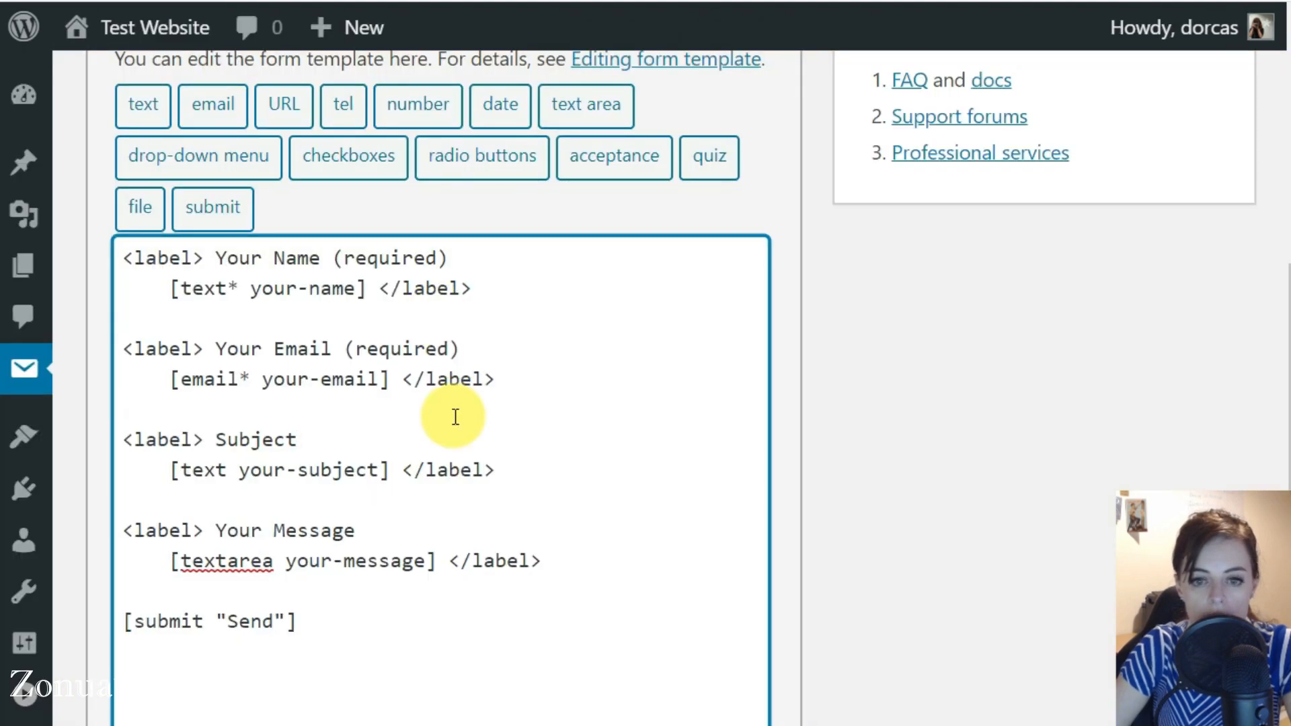
# Delete the Subject label and its [text your-subject] tag from the form template, including the leftover blank lines
pyautogui.scroll(5, 190, 256)
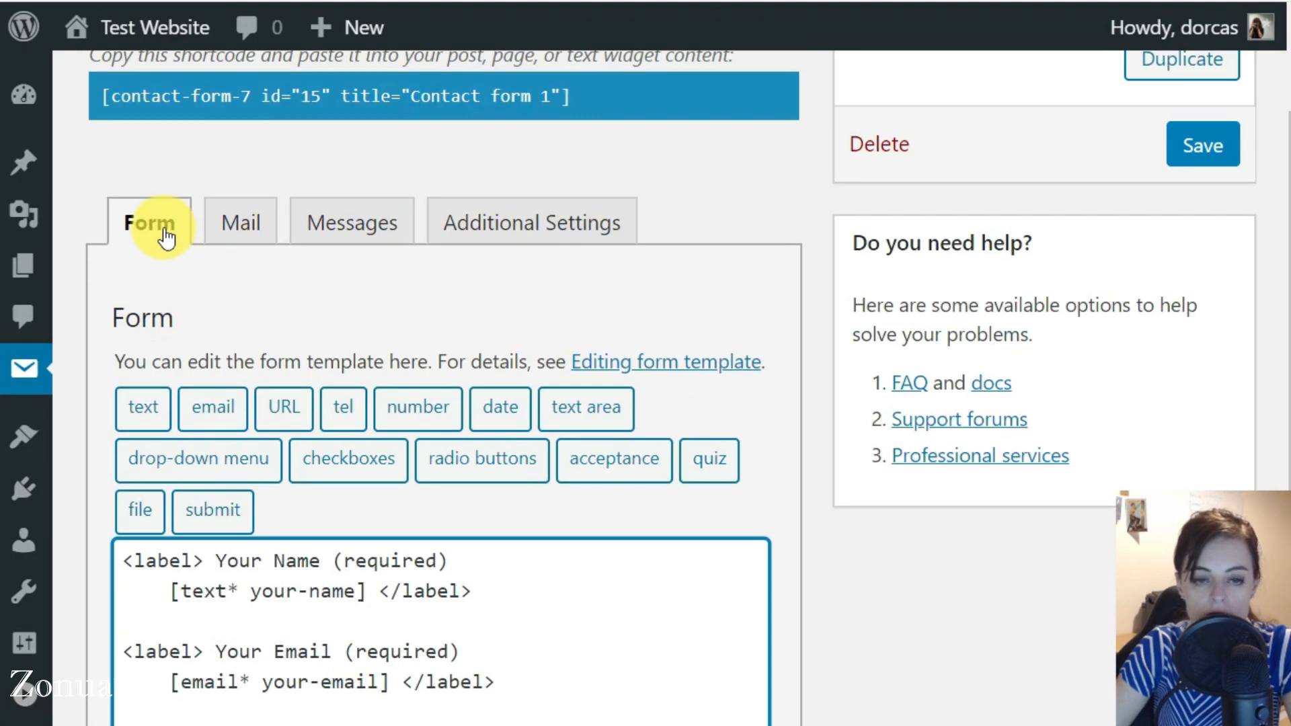
pyautogui.scroll(-3, 245, 337)
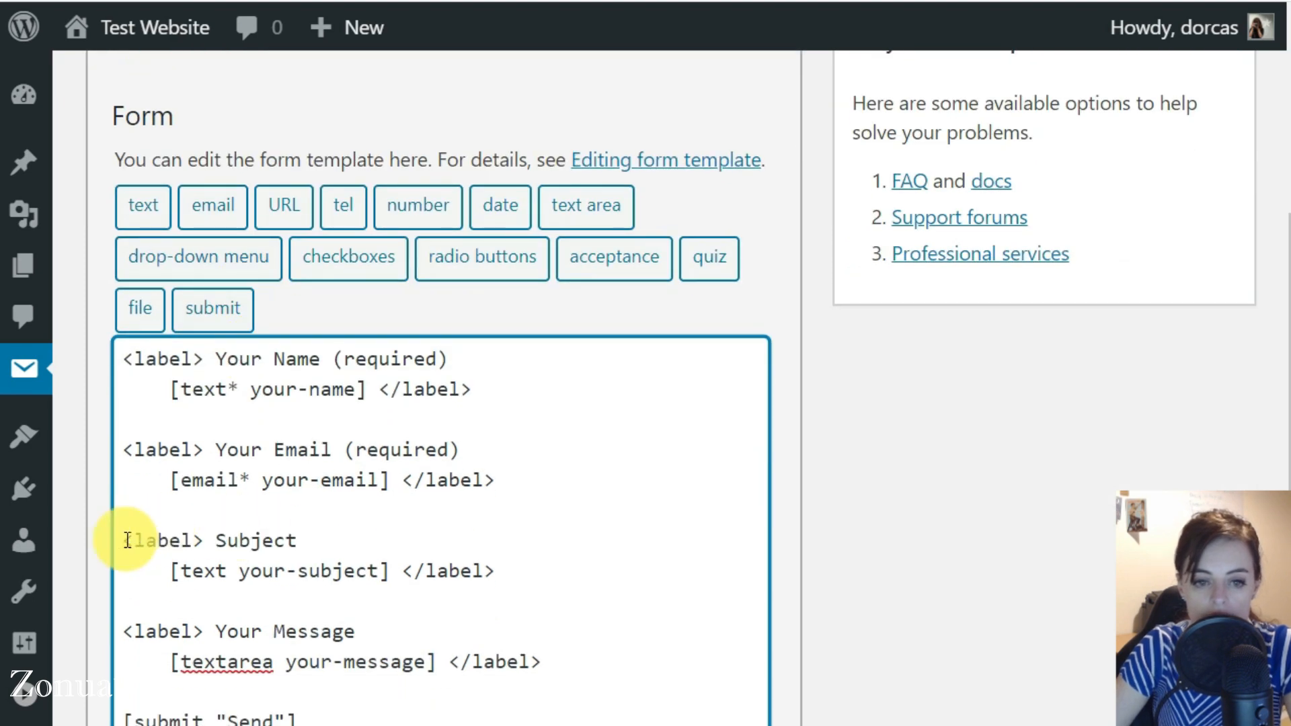
pyautogui.moveTo(126, 540)
pyautogui.mouseDown()
pyautogui.moveTo(553, 583)
pyautogui.moveTo(207, 536)
pyautogui.moveTo(139, 542)
pyautogui.mouseUp()
pyautogui.click(542, 576)
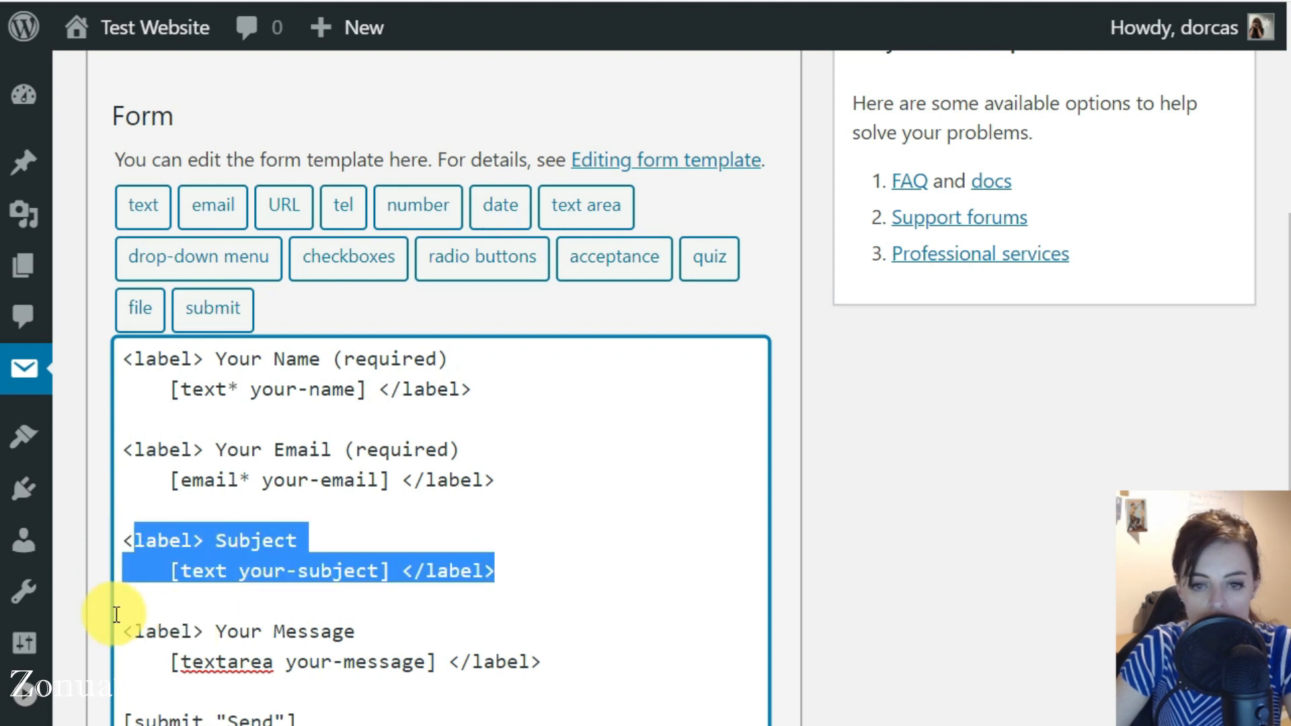
pyautogui.click(602, 567)
pyautogui.moveTo(545, 573); pyautogui.dragTo(78, 535)
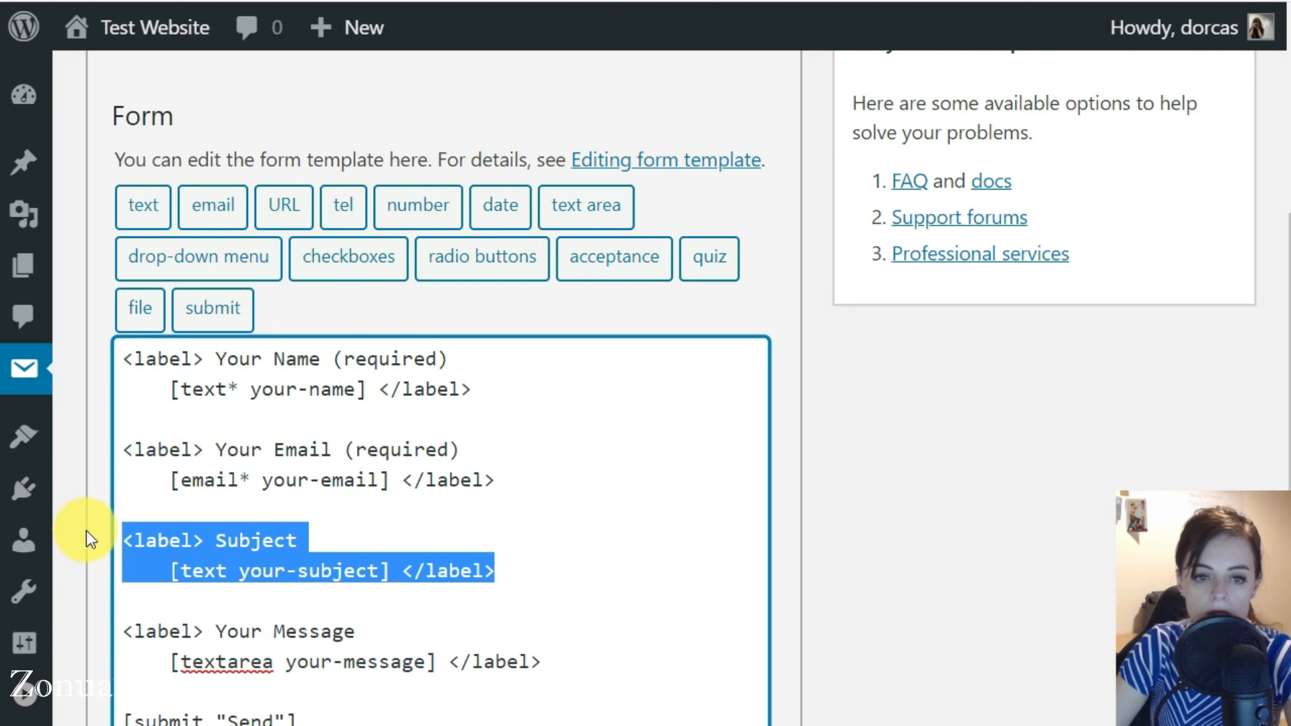
pyautogui.press('BackSpace')
pyautogui.press('BackSpace')
pyautogui.press('BackSpace')
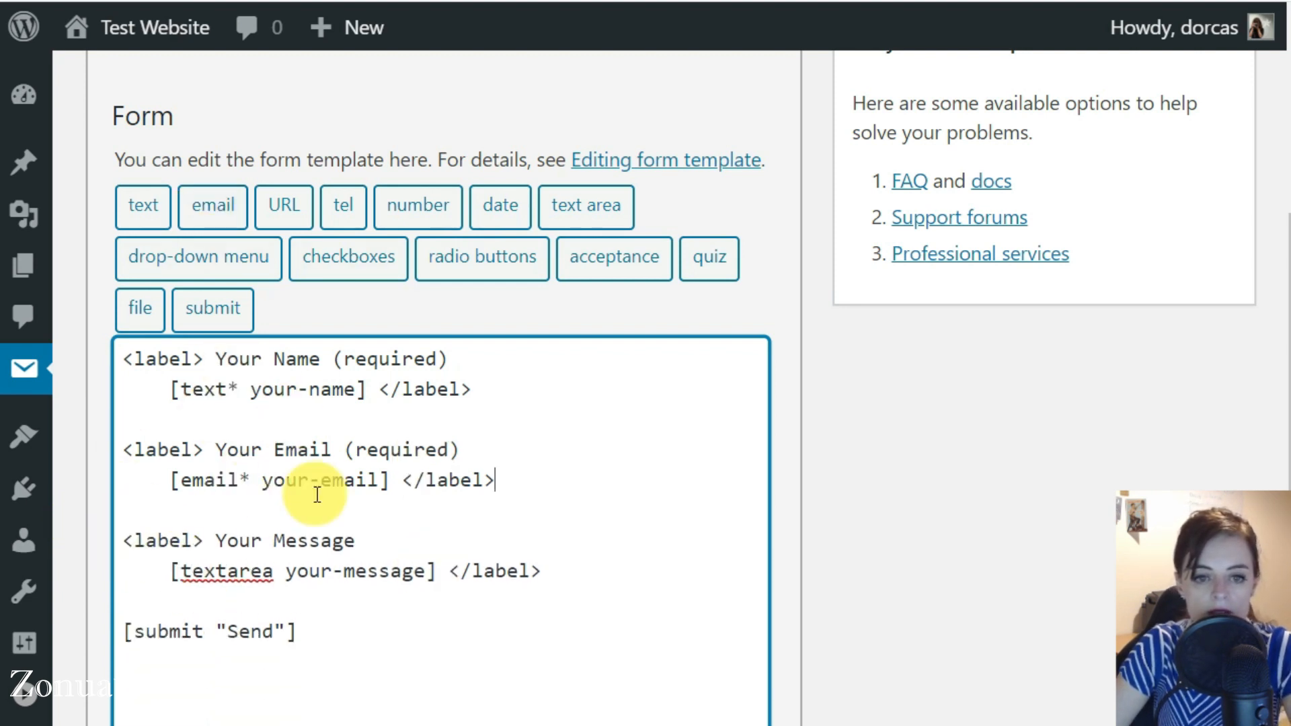
# Remove the "Subject: [your-subject]" line from the mail message body, and reload the live page to check the form
pyautogui.scroll(3, 336, 537)
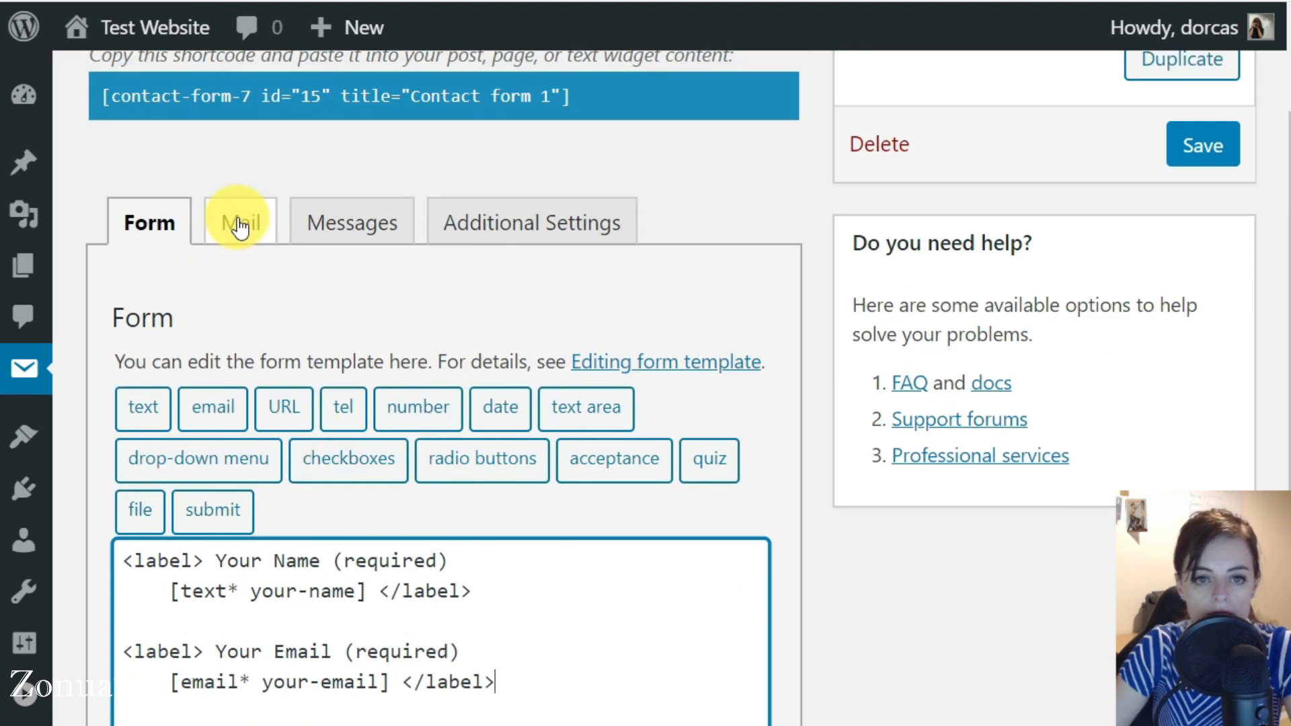
pyautogui.click(239, 227)
pyautogui.scroll(-5, 223, 384)
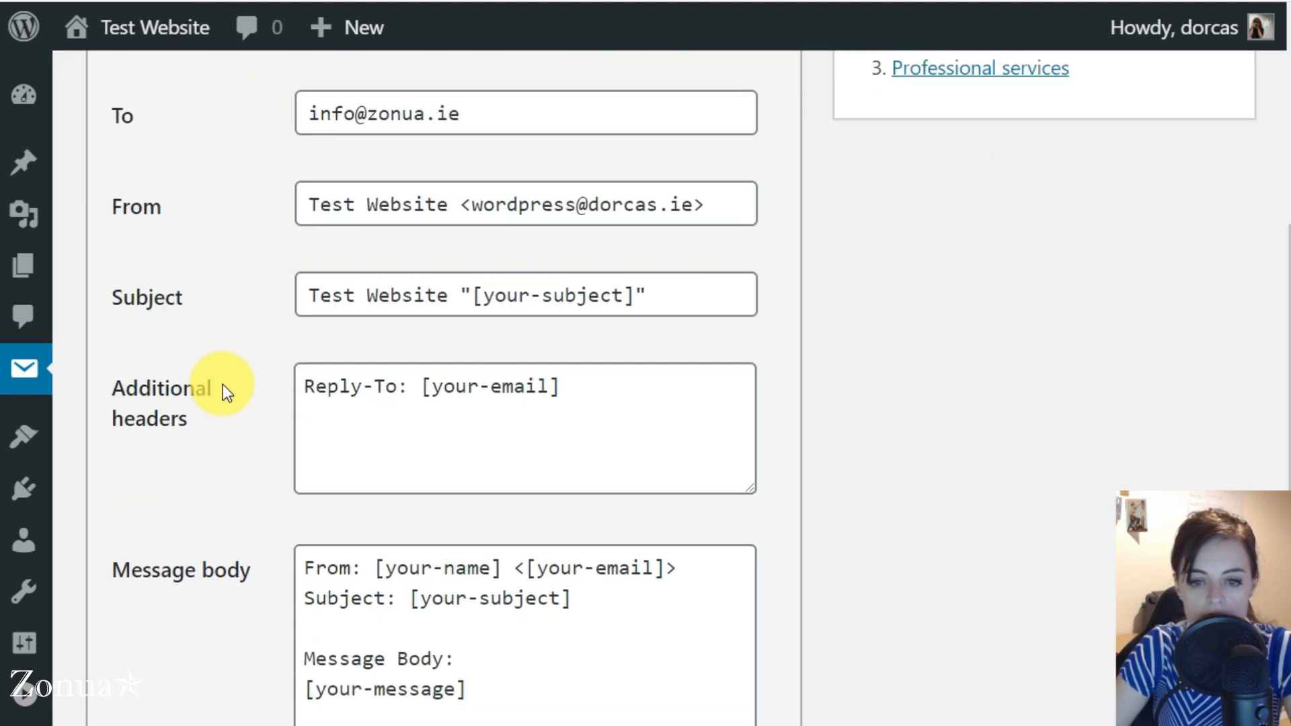
pyautogui.moveTo(585, 580); pyautogui.dragTo(289, 577)
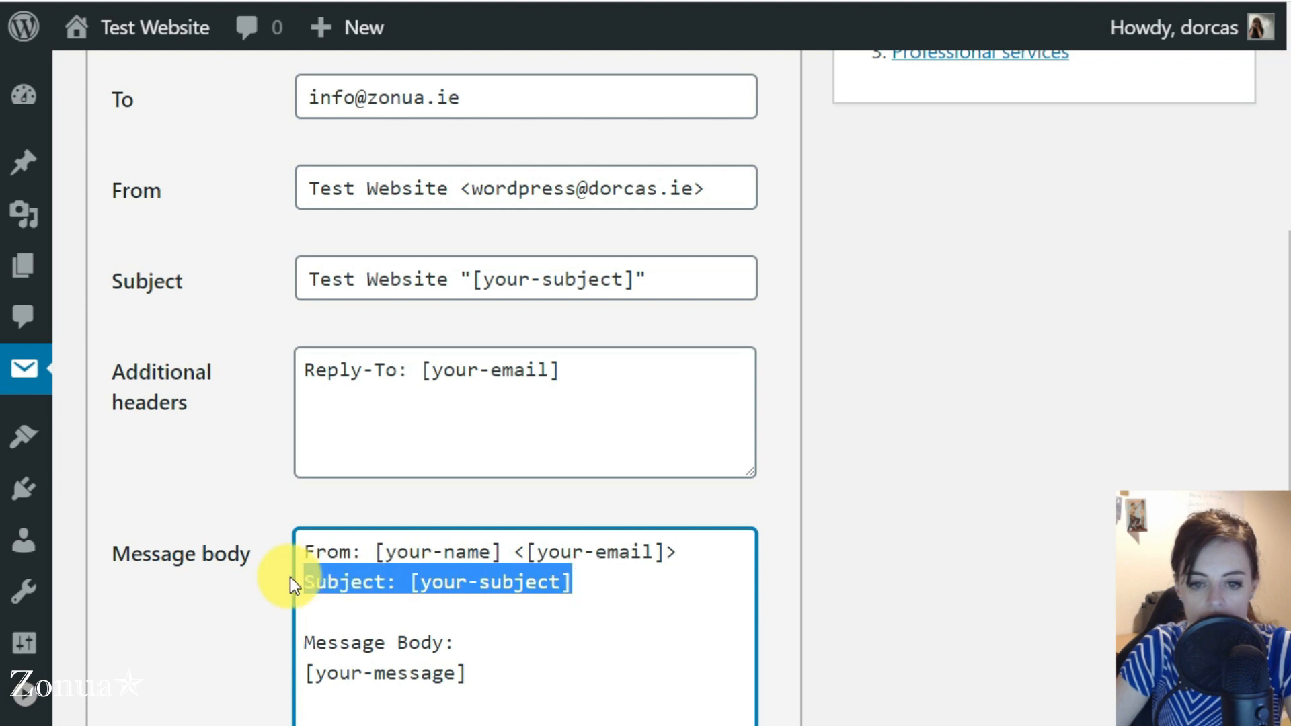
pyautogui.press('BackSpace')
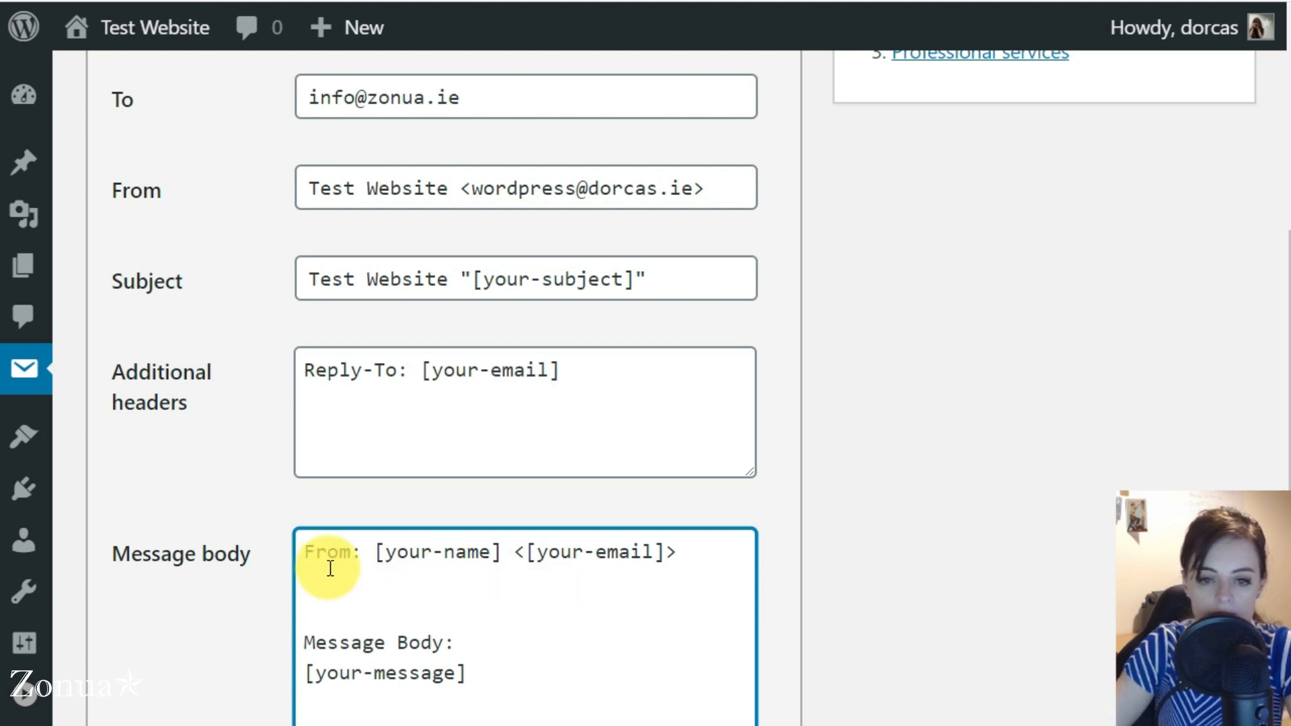
pyautogui.scroll(-10, 179, 597)
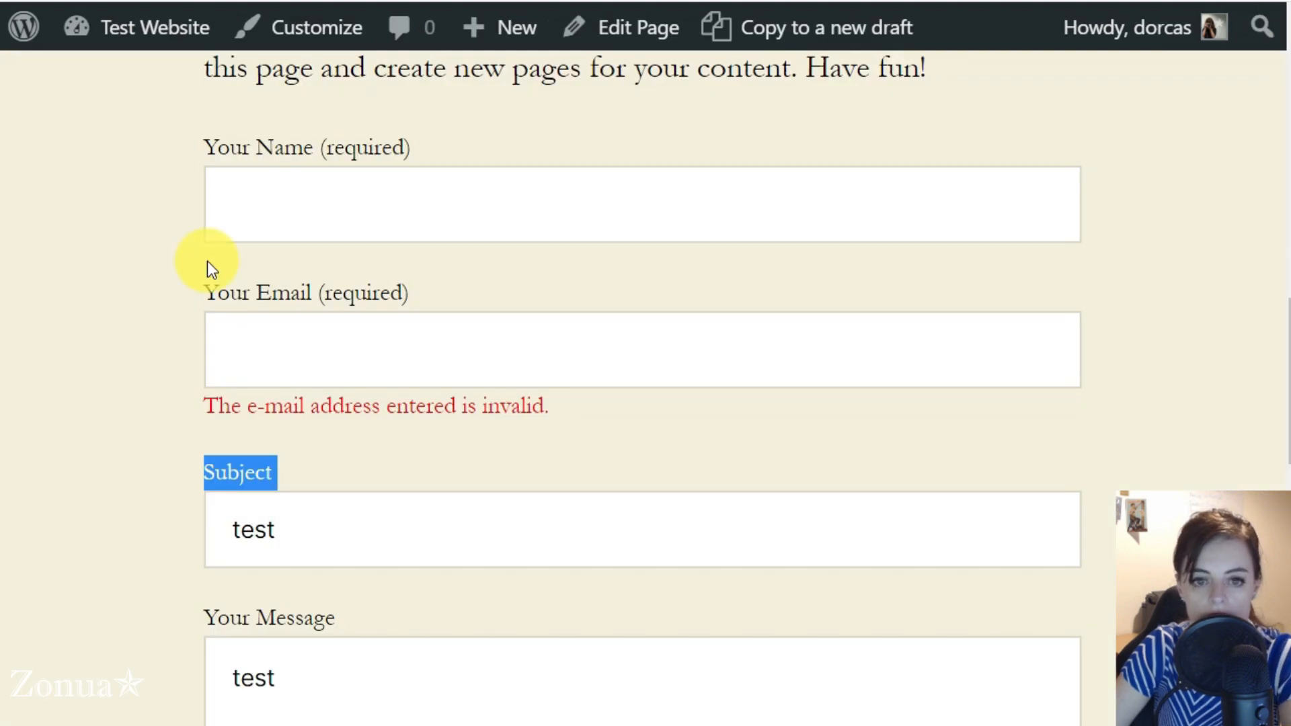
pyautogui.press('F5')
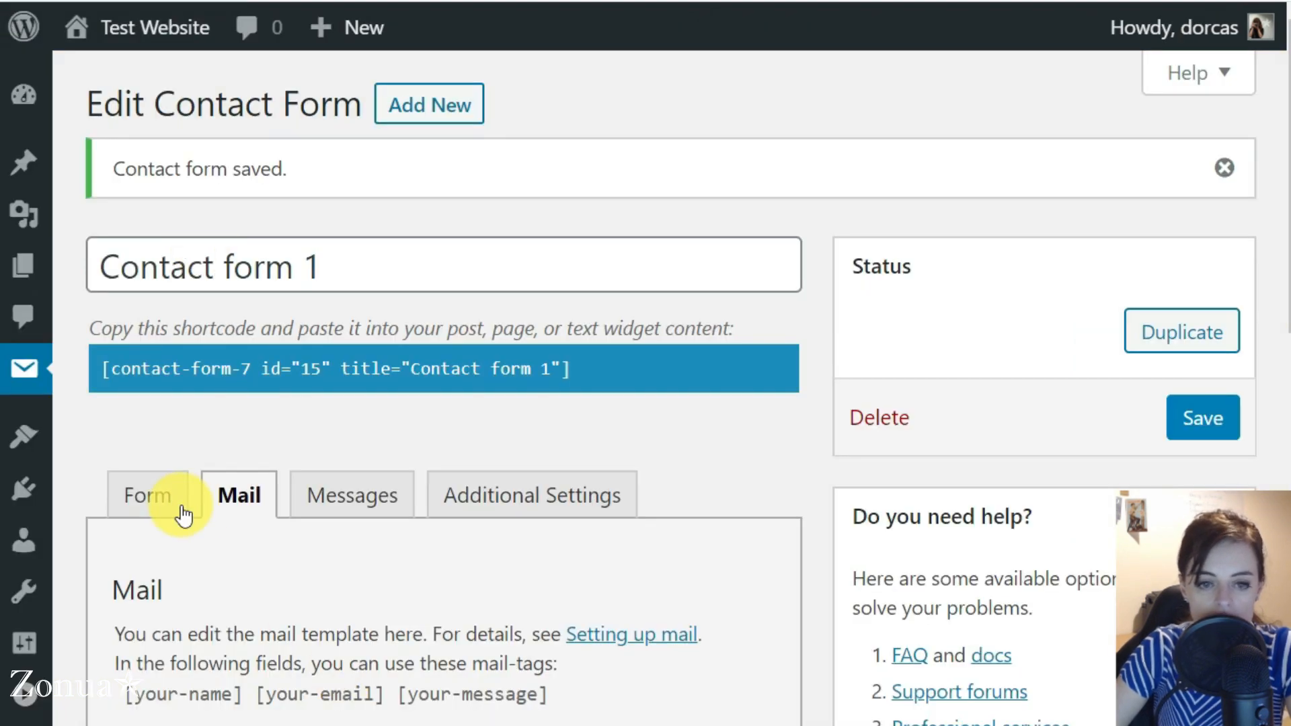
# Duplicate the "Your Email (required)" label block in the form template, placing the copy between the email and message fields
pyautogui.click(161, 499)
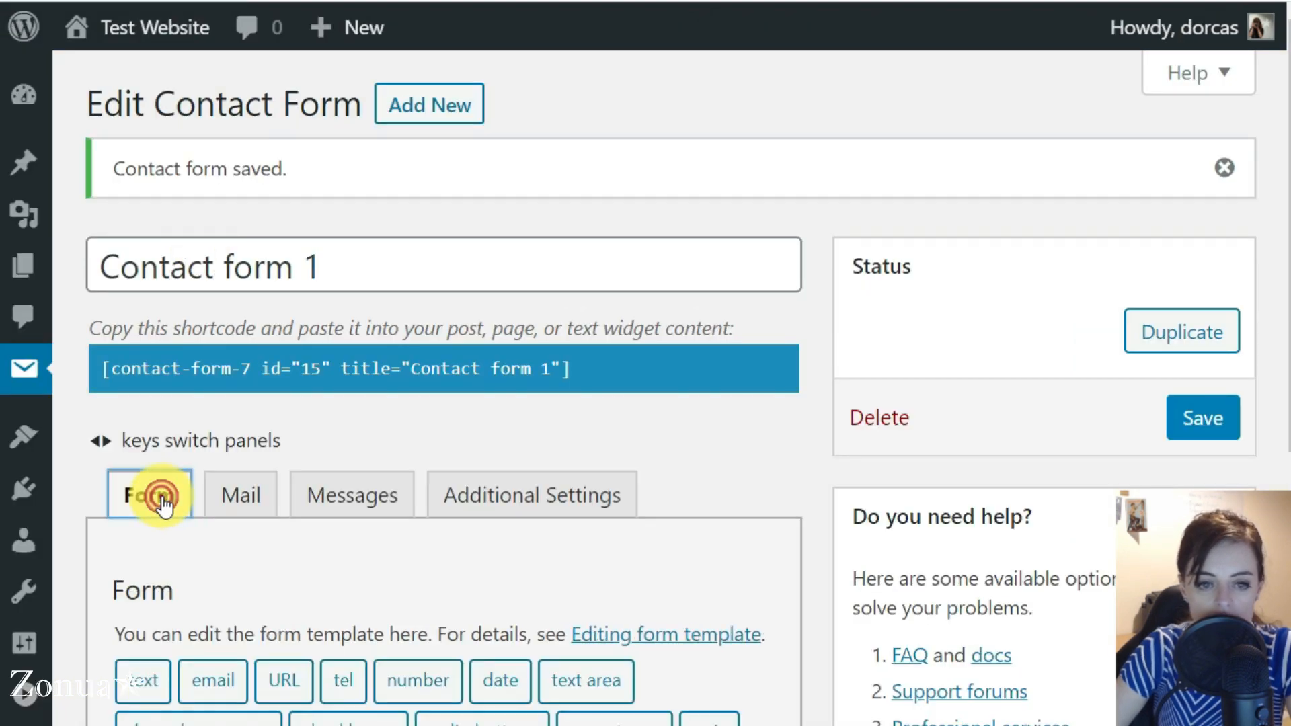
pyautogui.scroll(-7, 162, 499)
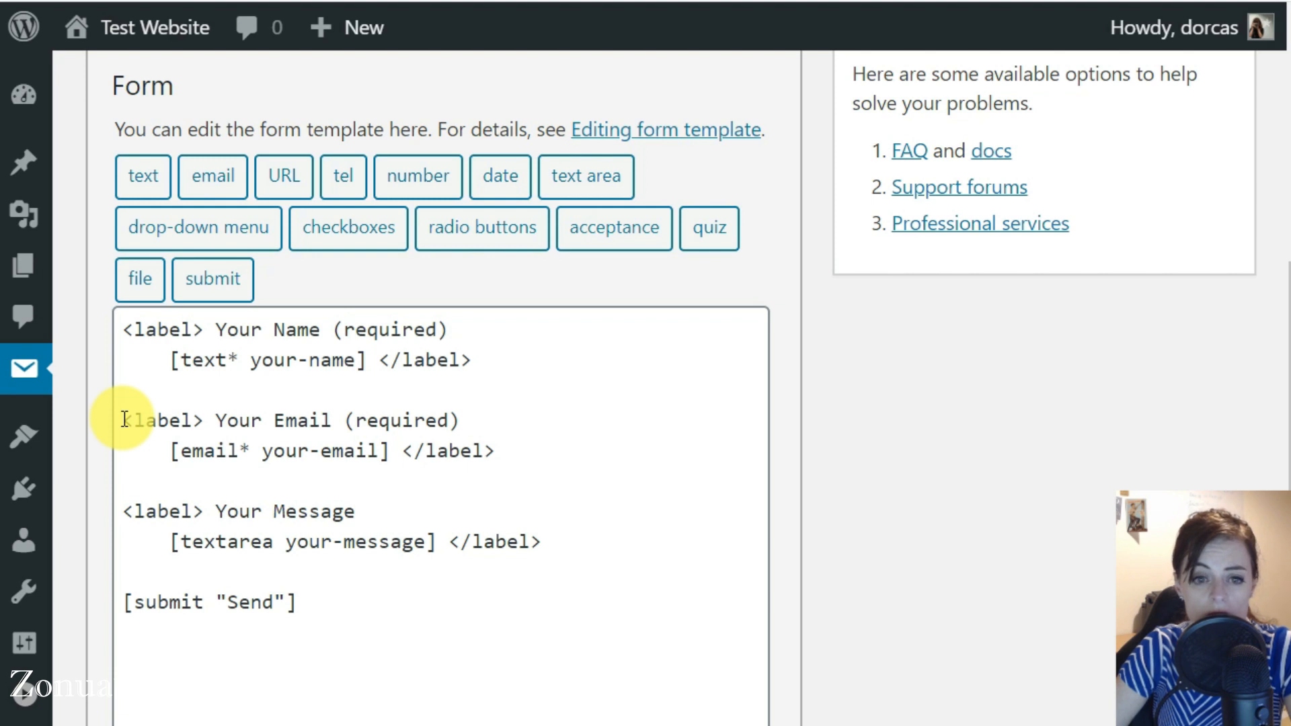
pyautogui.moveTo(124, 420); pyautogui.dragTo(505, 439)
pyautogui.hotkey('ctrl', 'c')
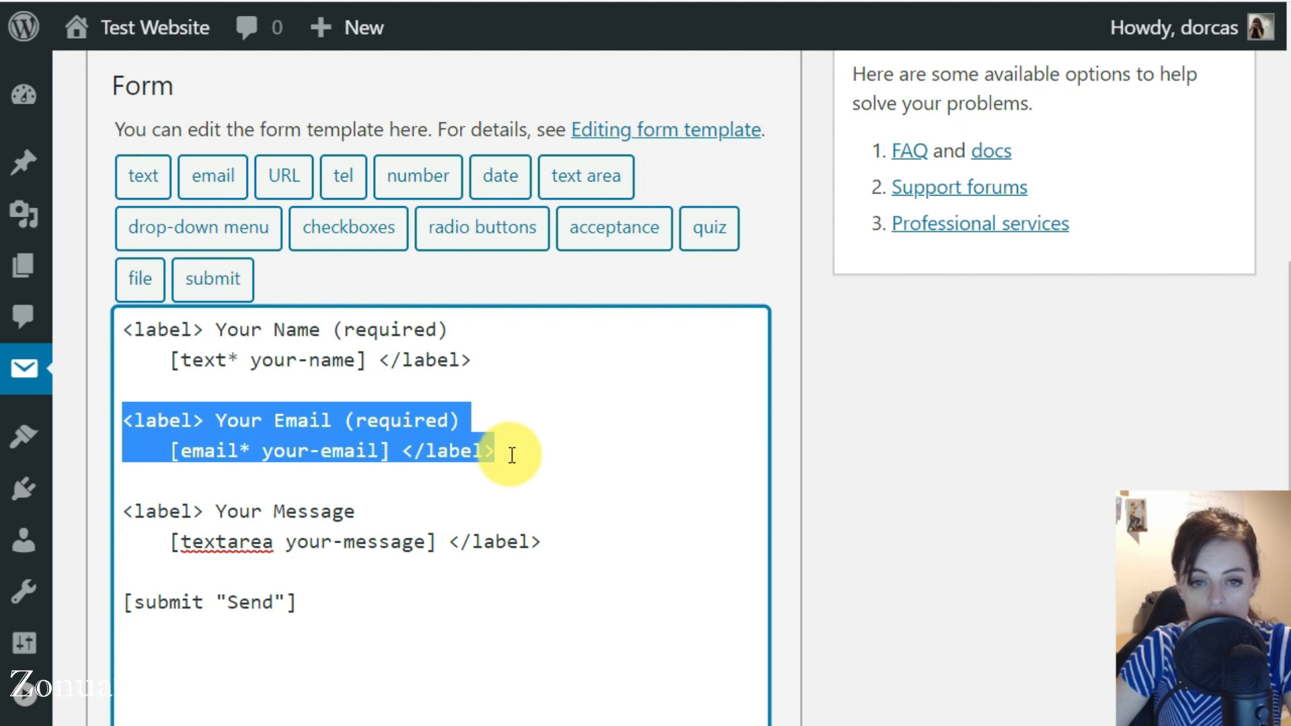
pyautogui.click(510, 450)
pyautogui.press('Return')
pyautogui.press('Return')
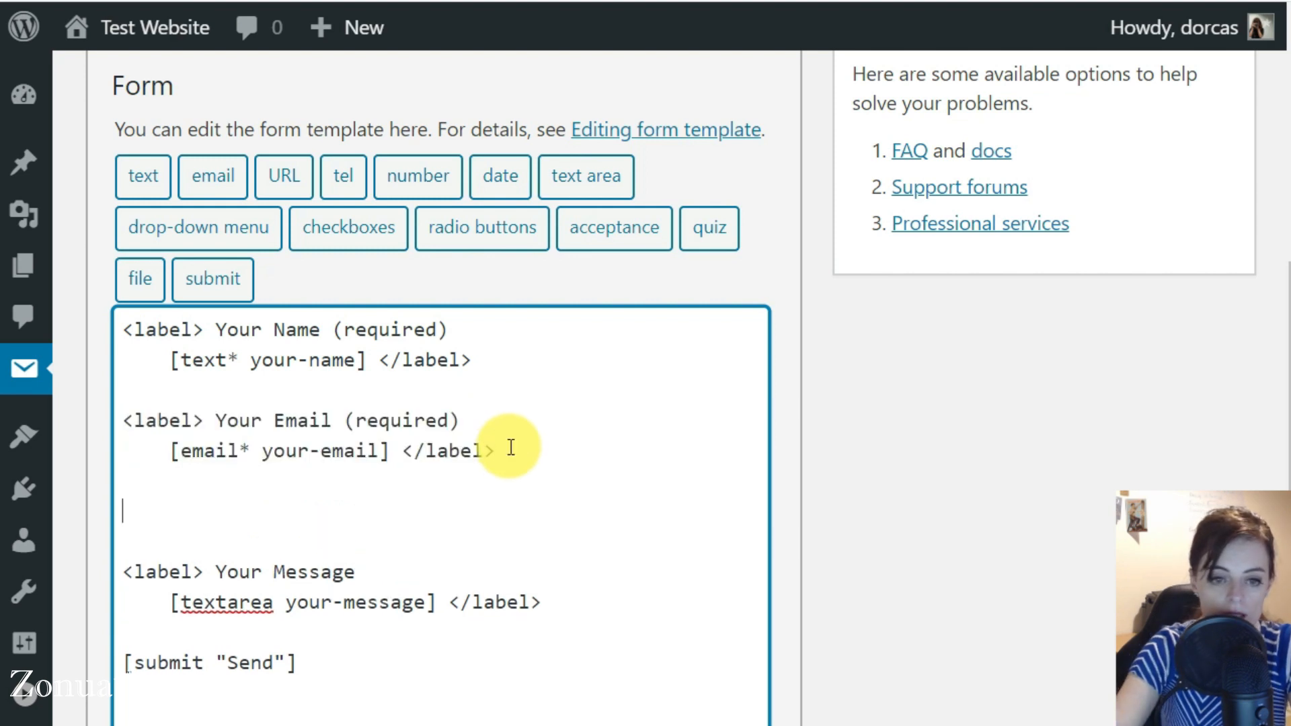
pyautogui.hotkey('ctrl', 'v')
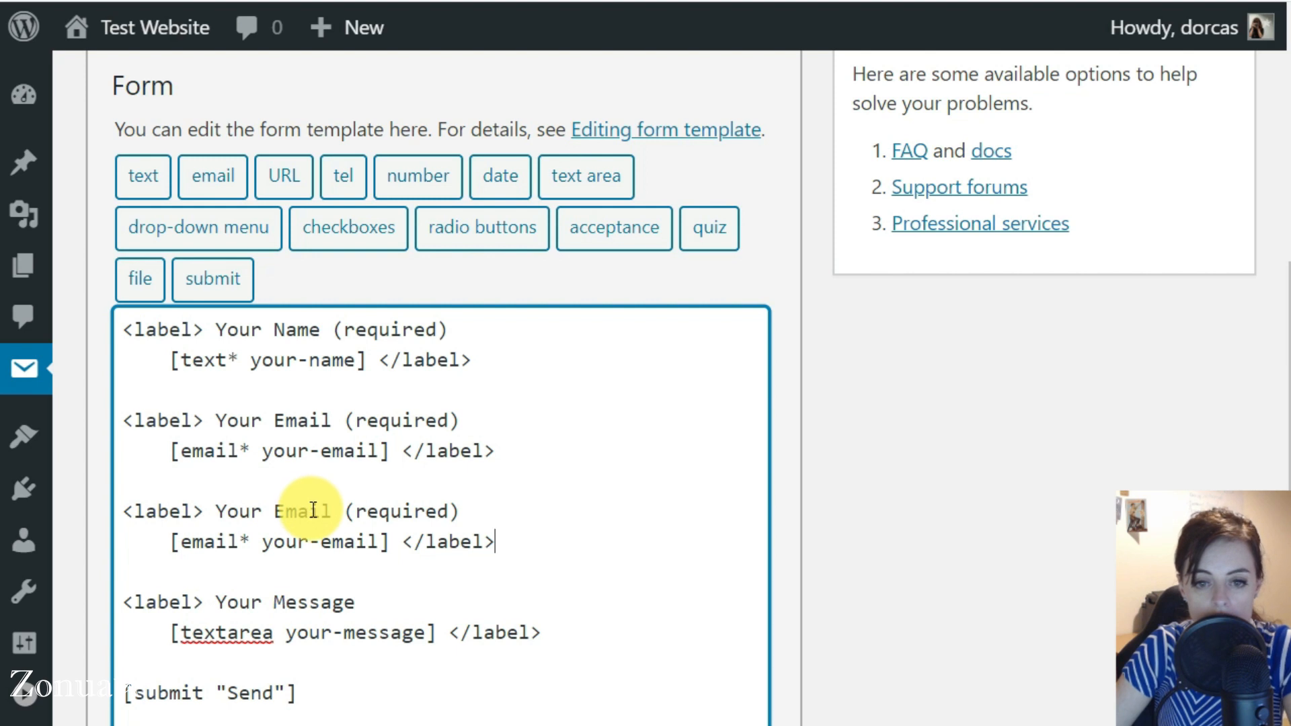
# Relabel the copied field as "Your Phone-Number (required)" and select the email type in its tag
pyautogui.moveTo(216, 511); pyautogui.dragTo(495, 507)
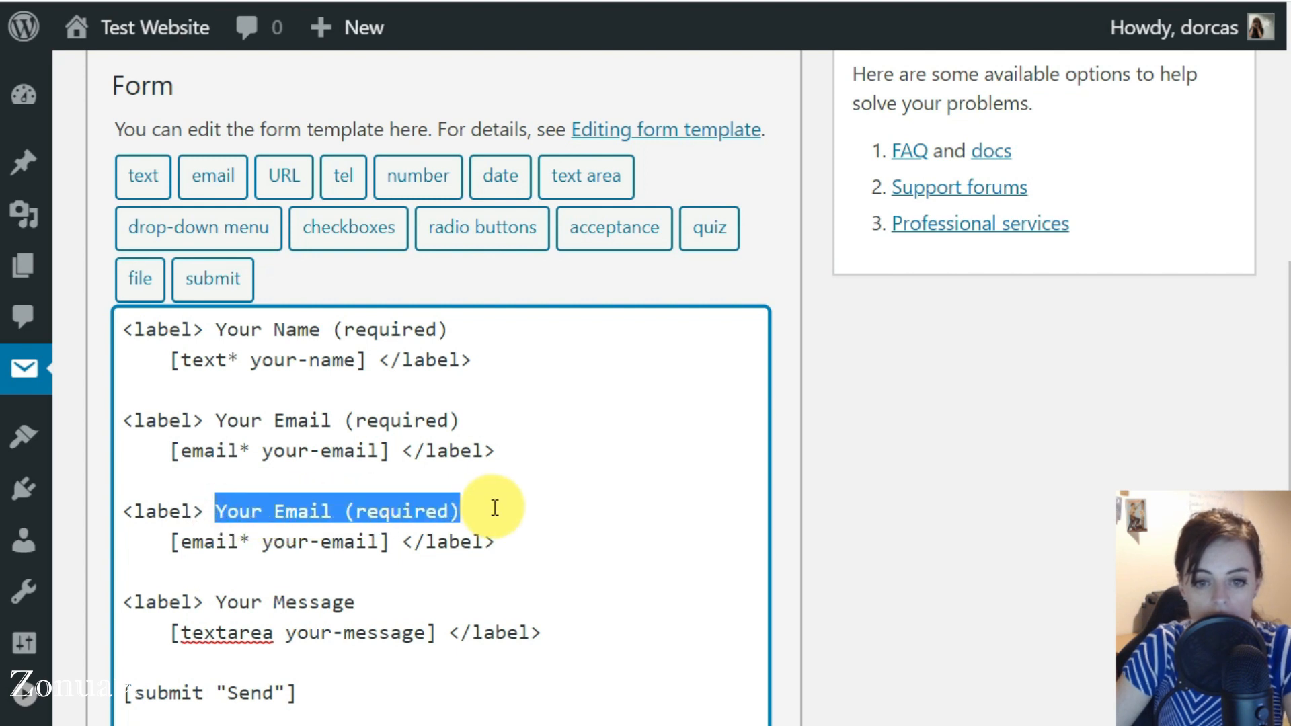
pyautogui.doubleClick(296, 511)
pyautogui.write('Phone-')
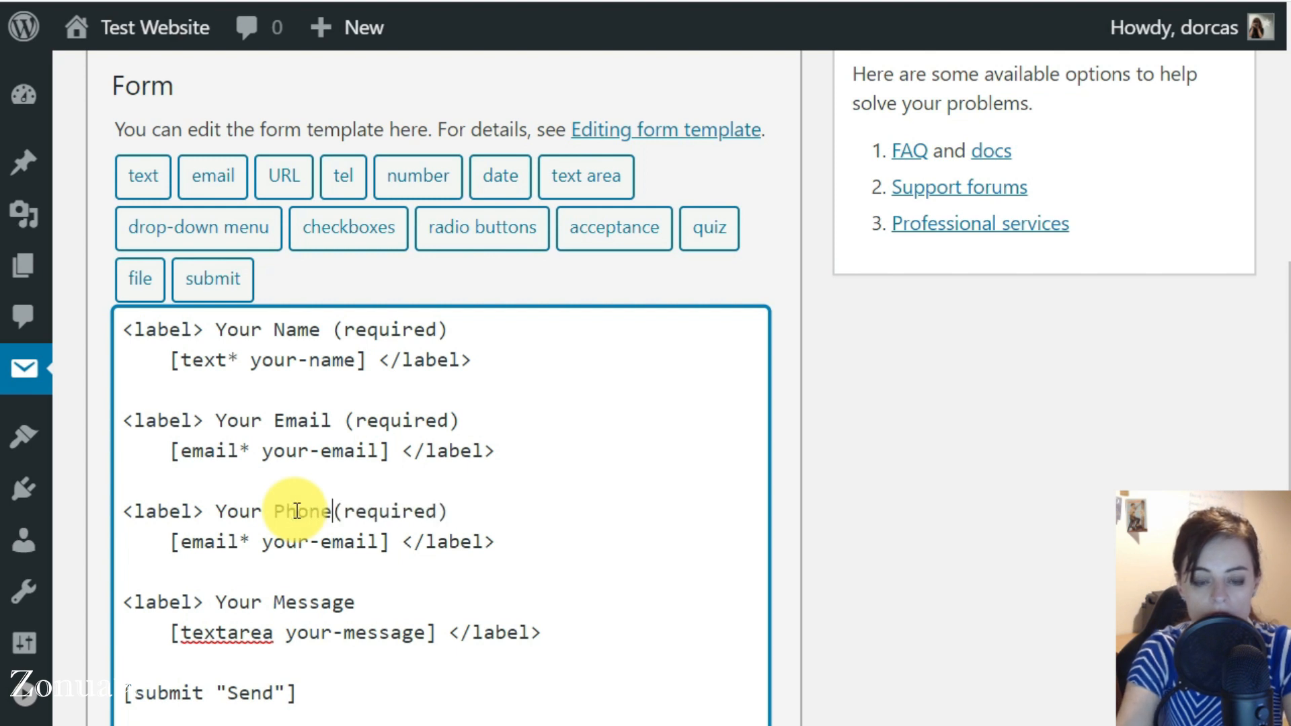
pyautogui.write('Numbe')
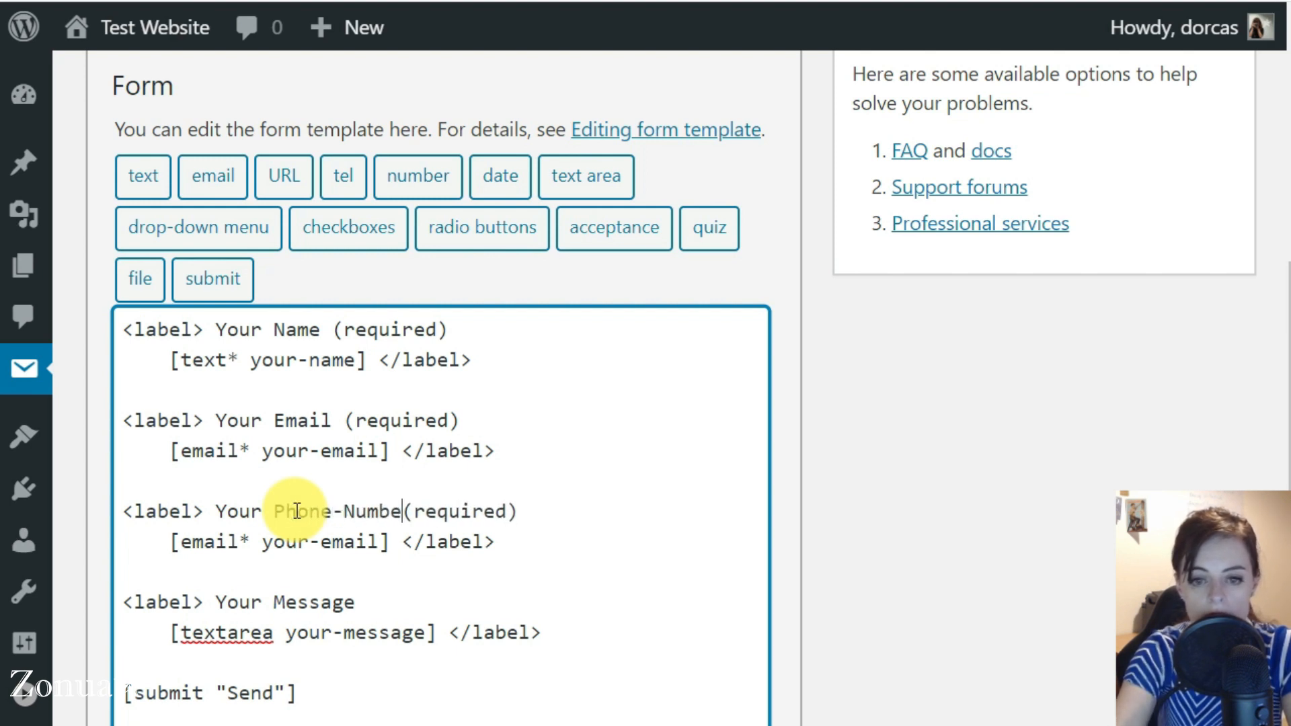
pyautogui.press('BackSpace')
pyautogui.write('r')
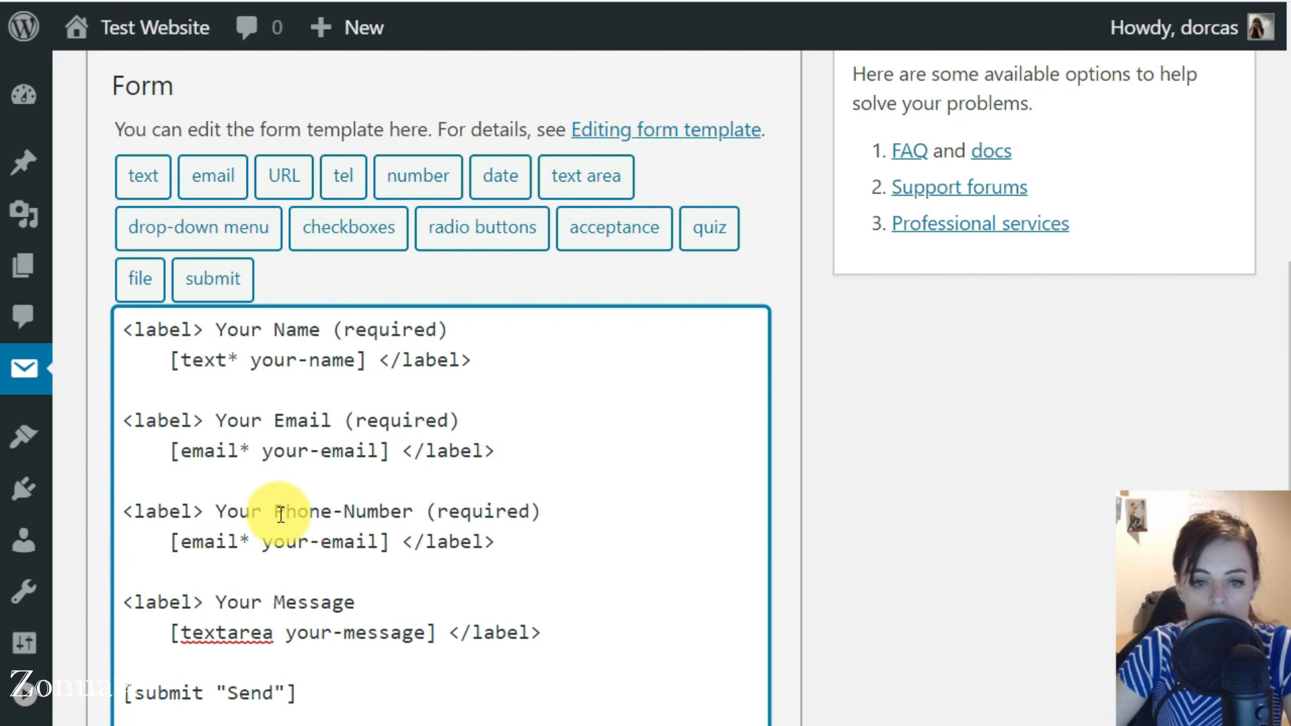
pyautogui.doubleClick(195, 547)
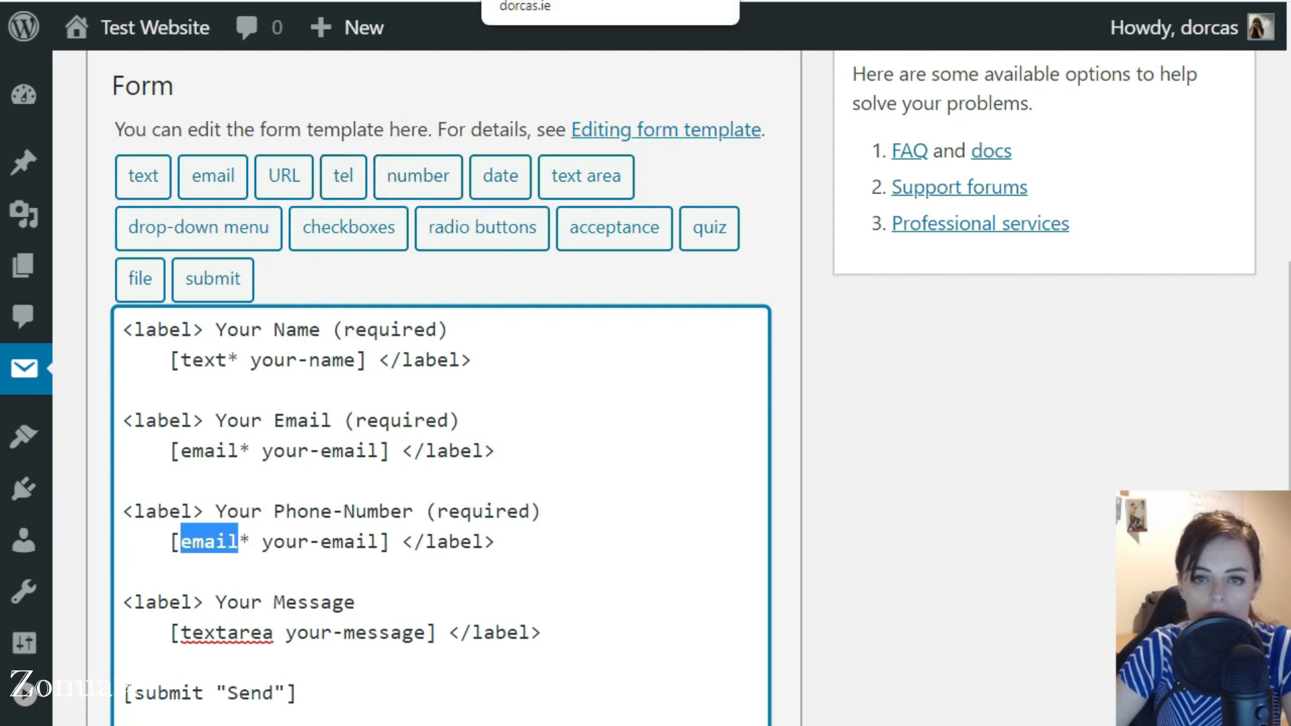
# On the live page, enter sample phone numbers in several formats in the message field, marking the last one "(before 5pm)"
pyautogui.click(531, 2)
pyautogui.click(477, 557)
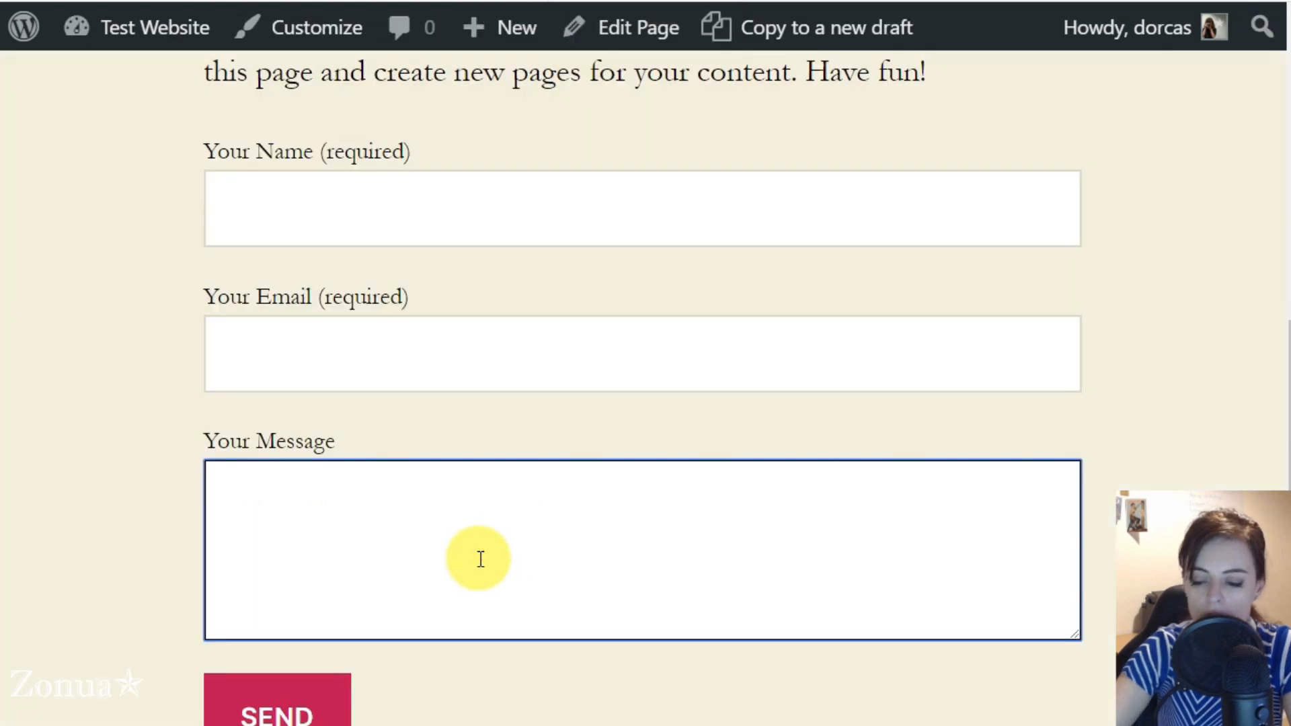
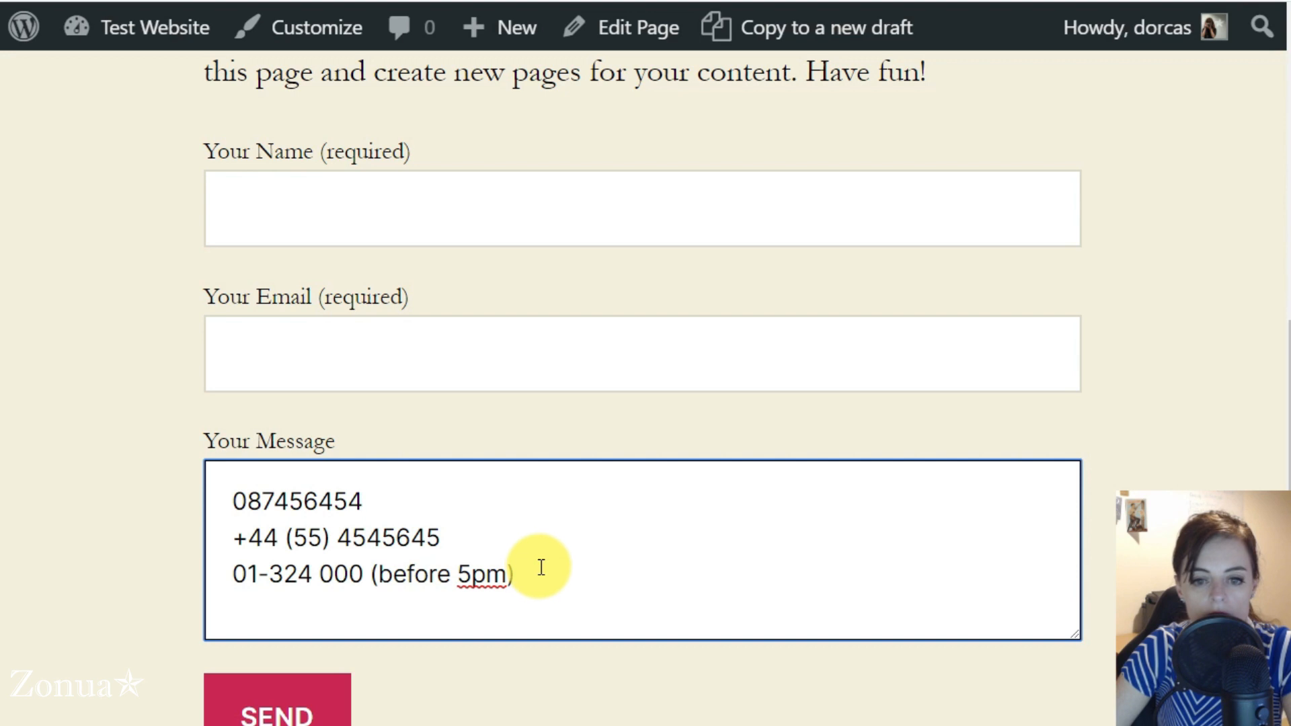
# Replace the "before 5pm" note with "or" and a second phone number, and clear the live form's message field
pyautogui.click(377, 575)
pyautogui.moveTo(377, 575); pyautogui.dragTo(534, 549)
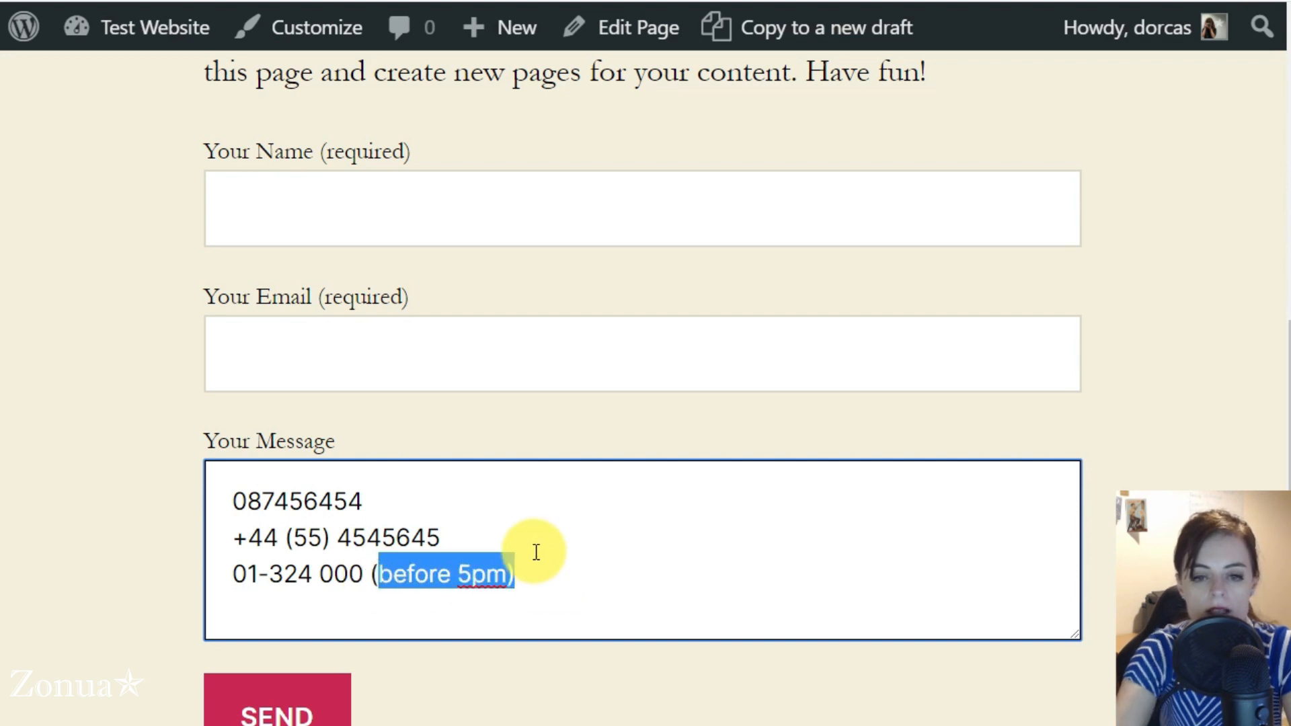
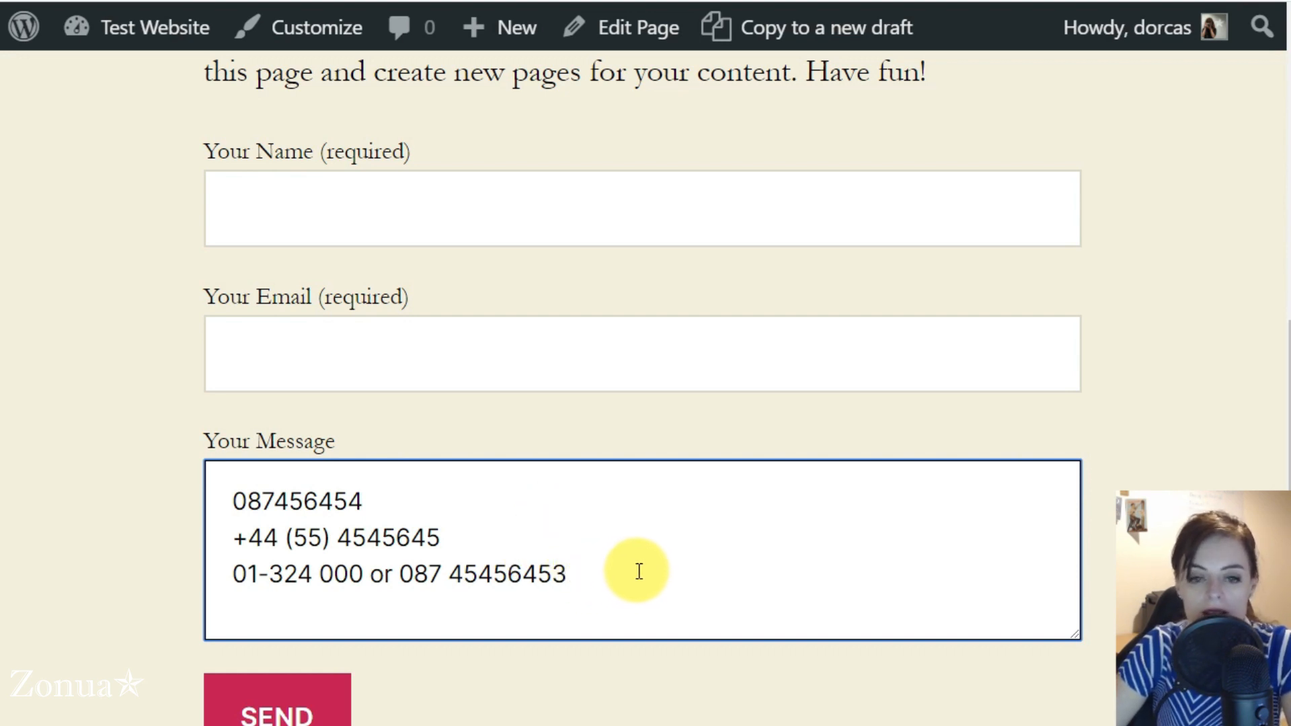
pyautogui.moveTo(640, 572); pyautogui.dragTo(187, 470)
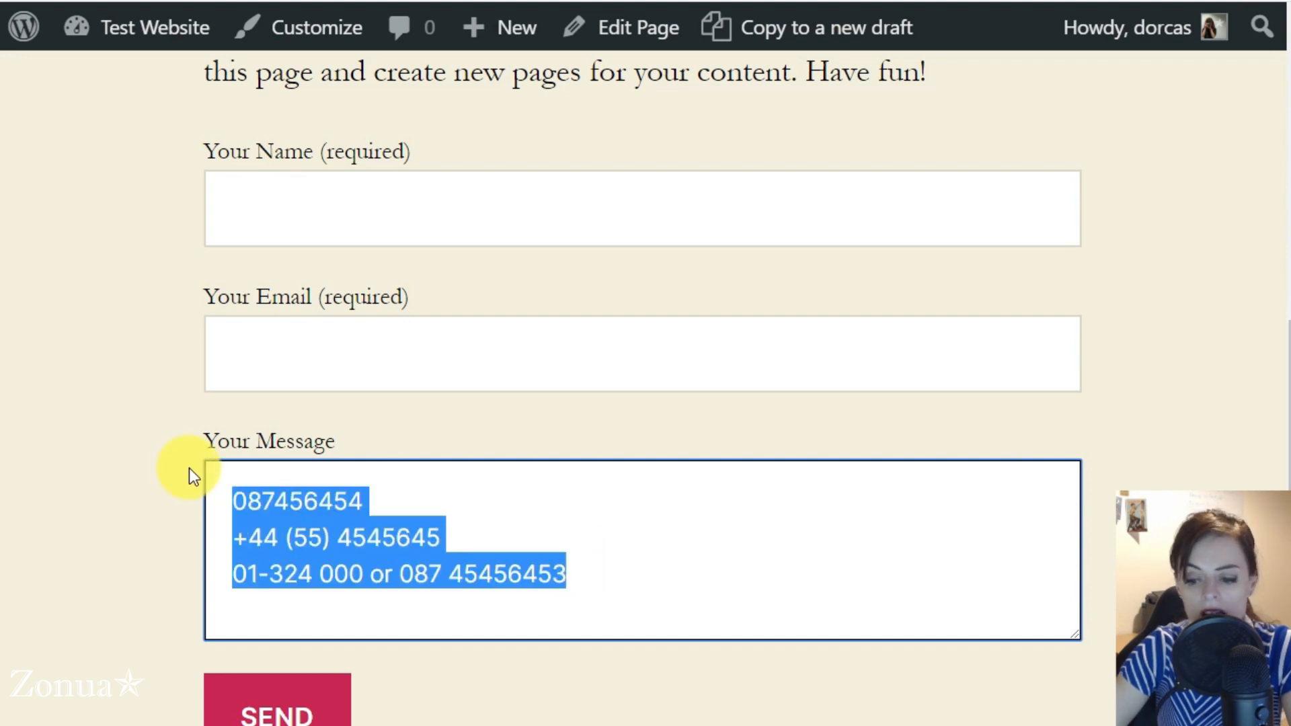
pyautogui.press('BackSpace')
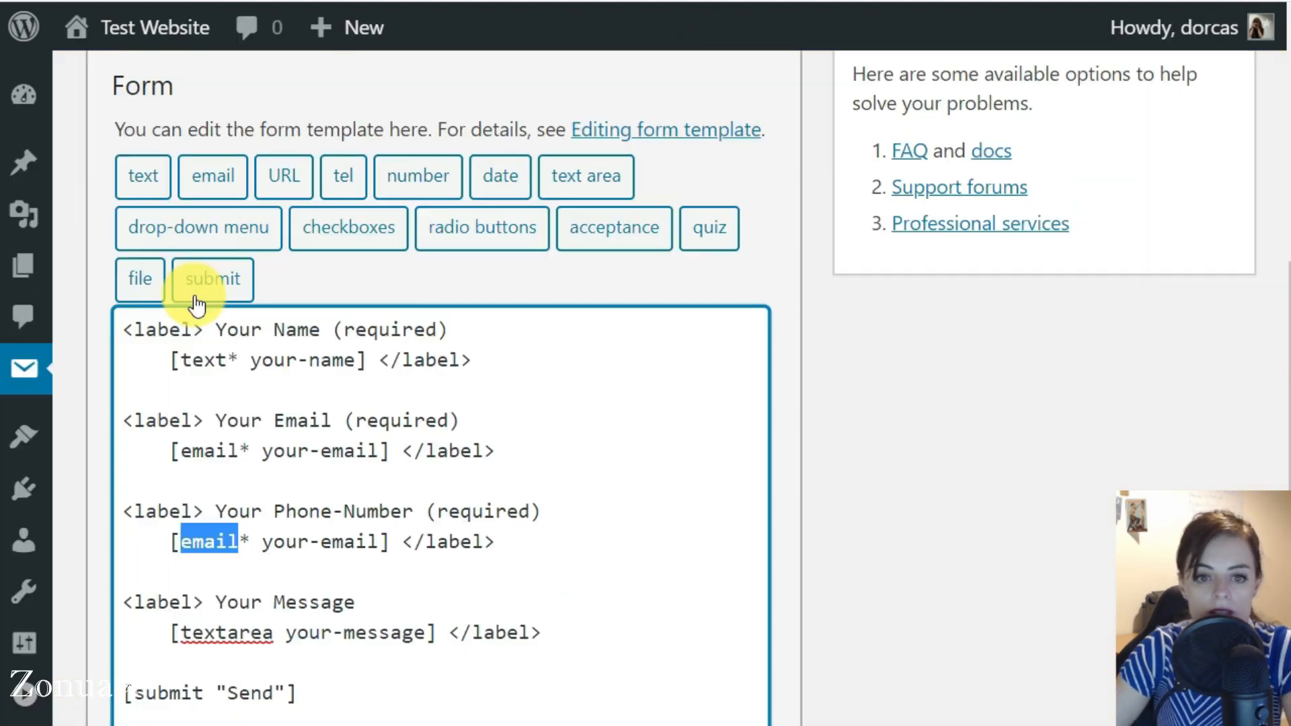
# Change the phone field's tag in the form template to [text* your-phone]
pyautogui.write('text')
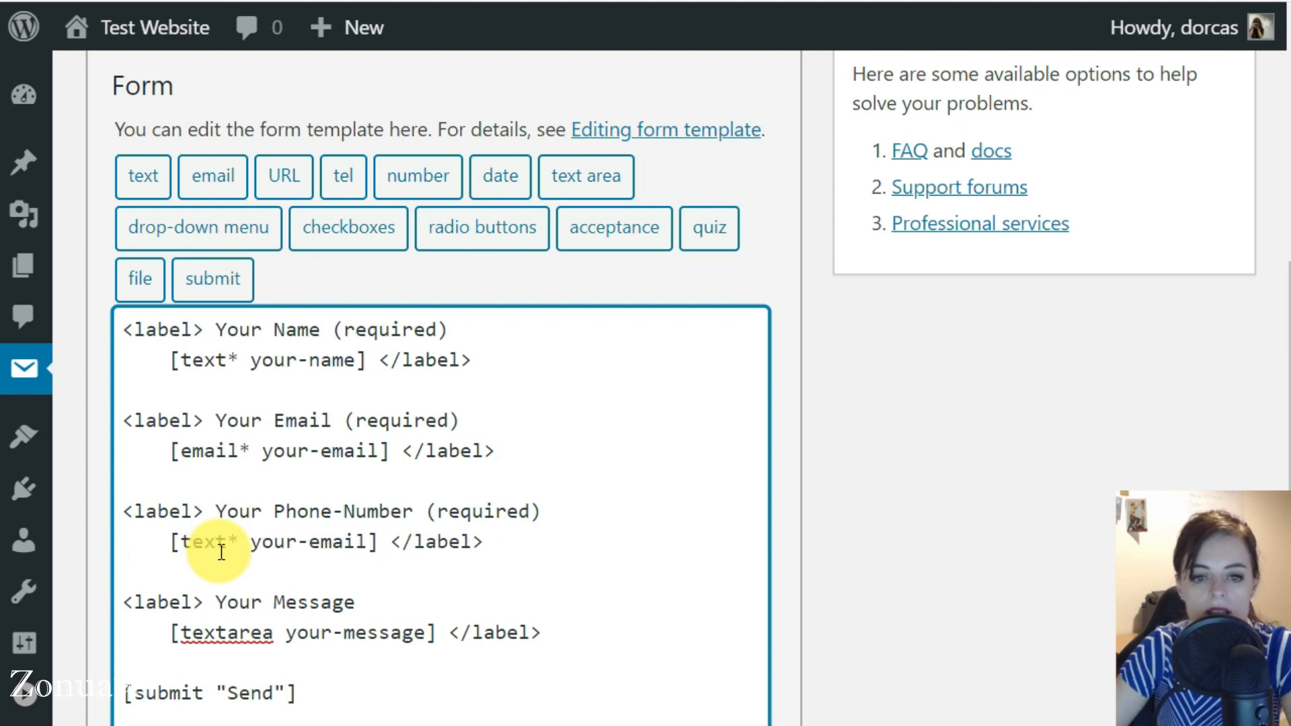
pyautogui.moveTo(219, 509); pyautogui.dragTo(553, 513)
pyautogui.doubleClick(202, 541)
pyautogui.moveTo(249, 542); pyautogui.dragTo(368, 541)
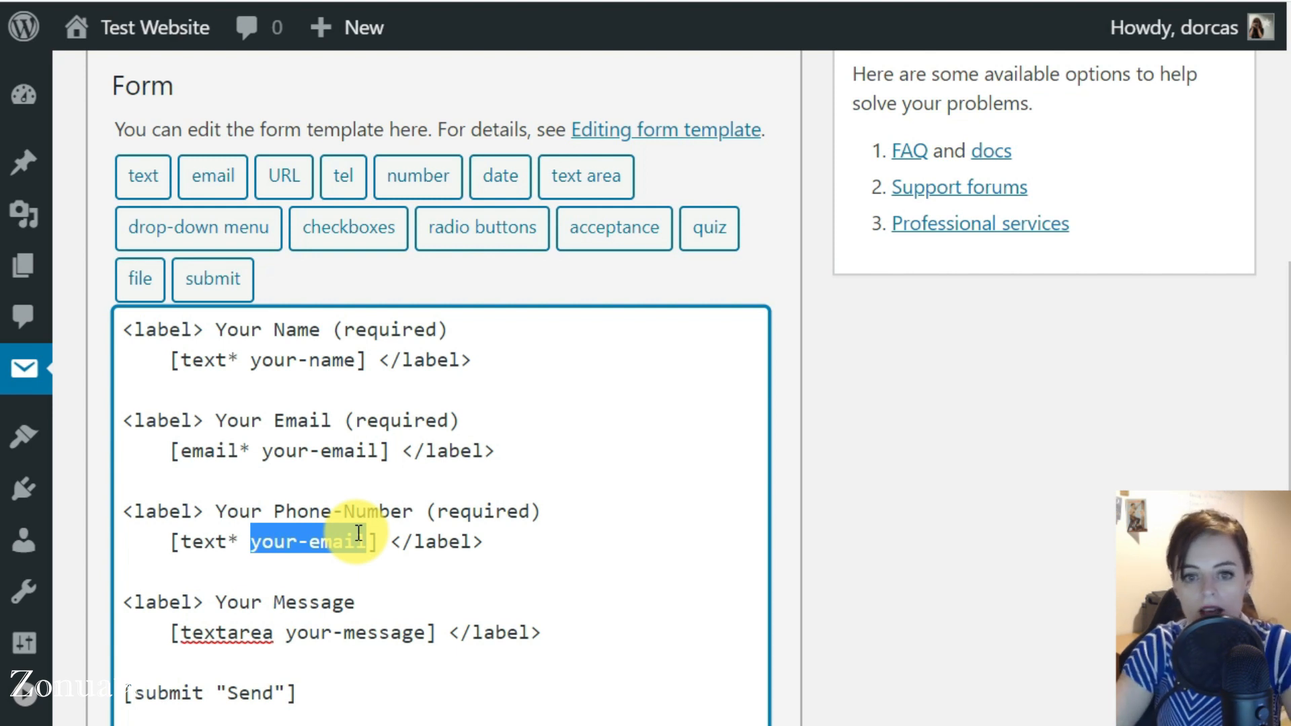
pyautogui.doubleClick(340, 536)
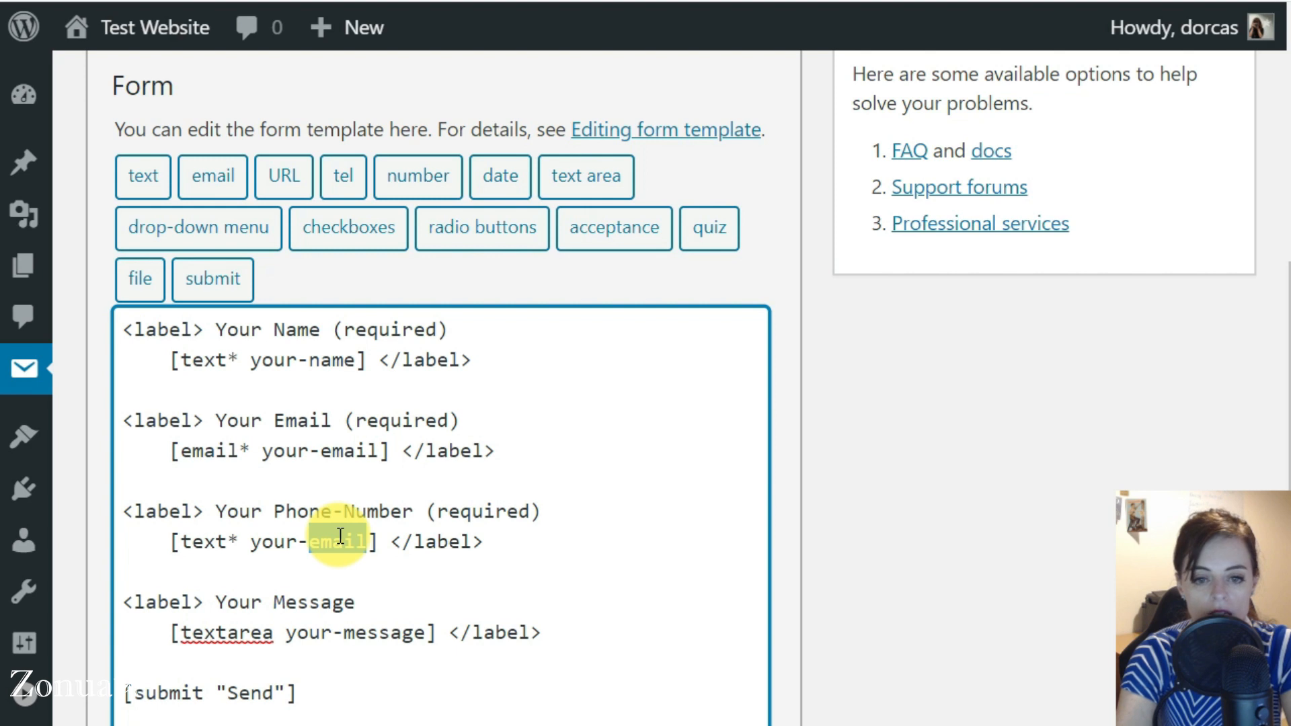
pyautogui.write('phone')
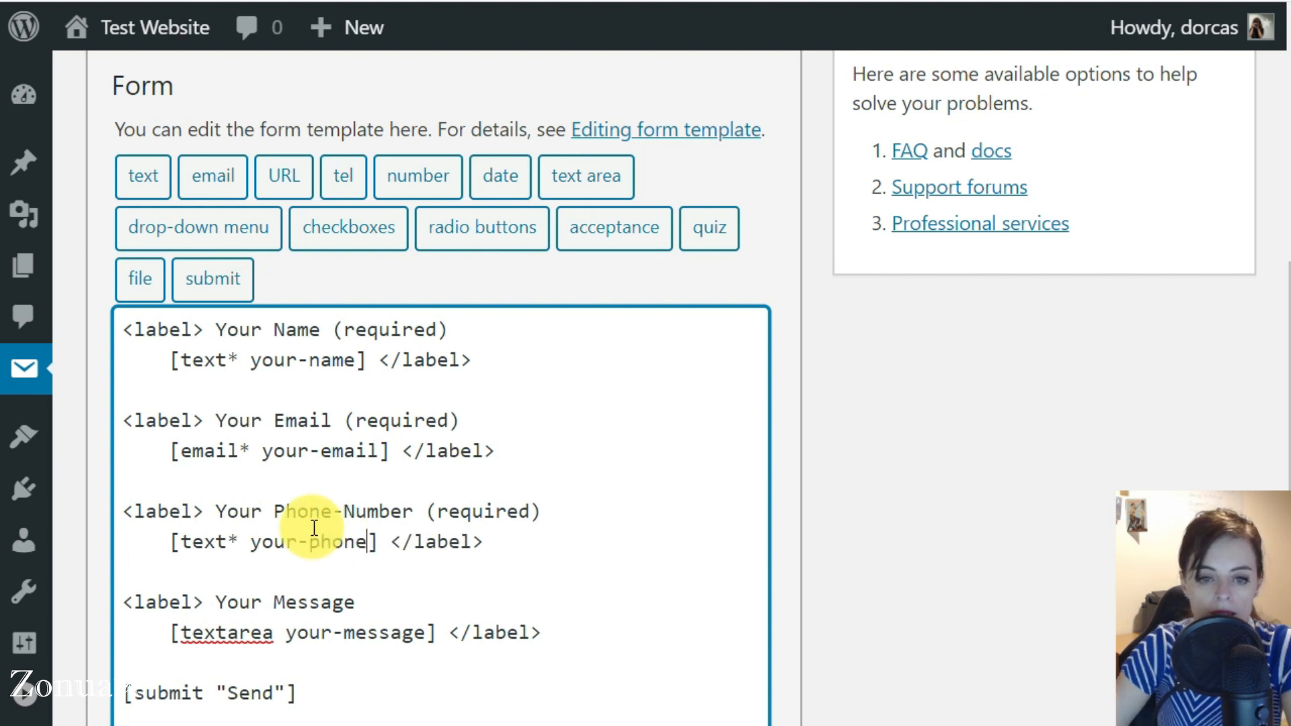
pyautogui.moveTo(252, 538); pyautogui.dragTo(370, 534)
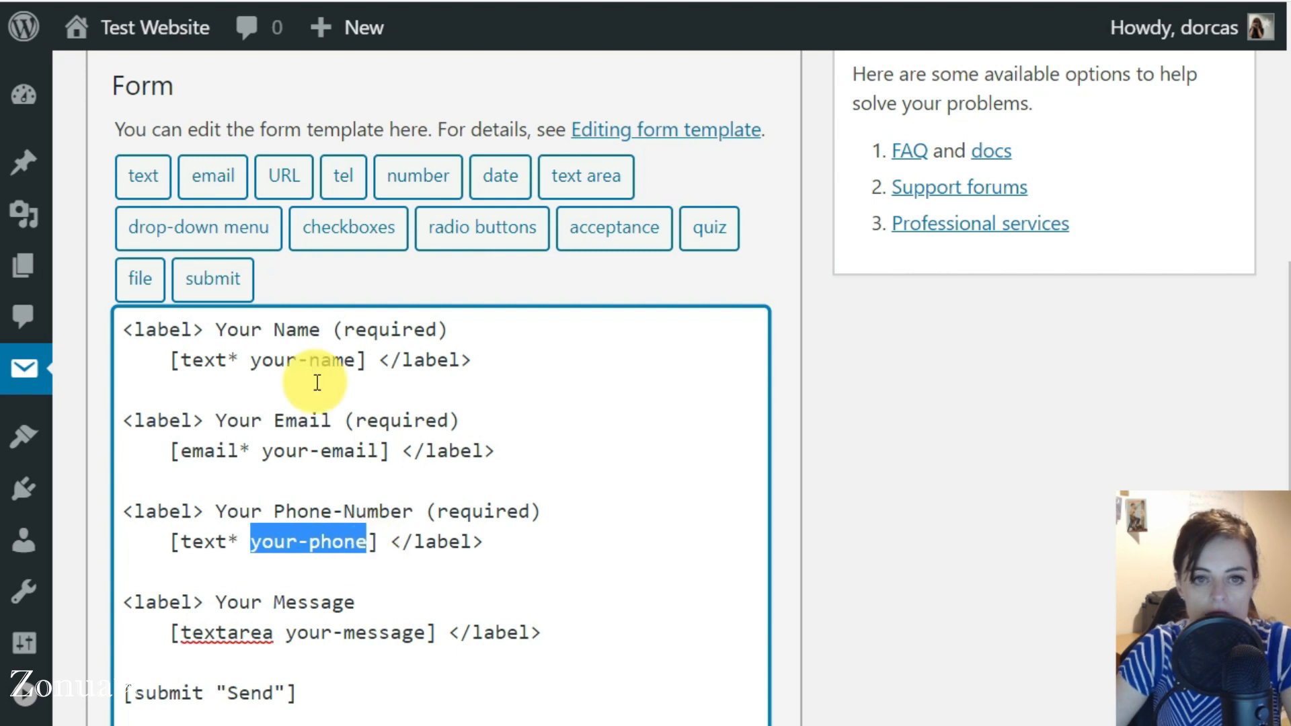
# Add the line "Phone: [your-phone]" below the From line in the mail message body
pyautogui.scroll(3, 233, 483)
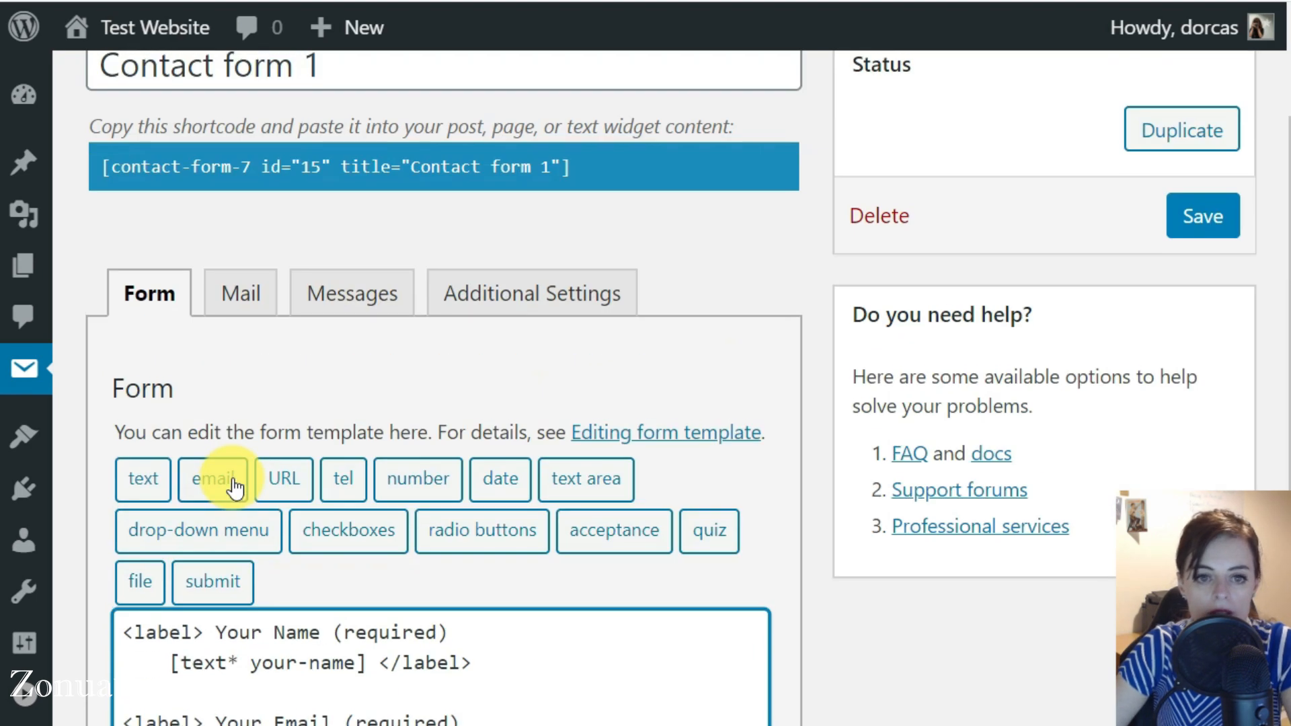
pyautogui.click(246, 295)
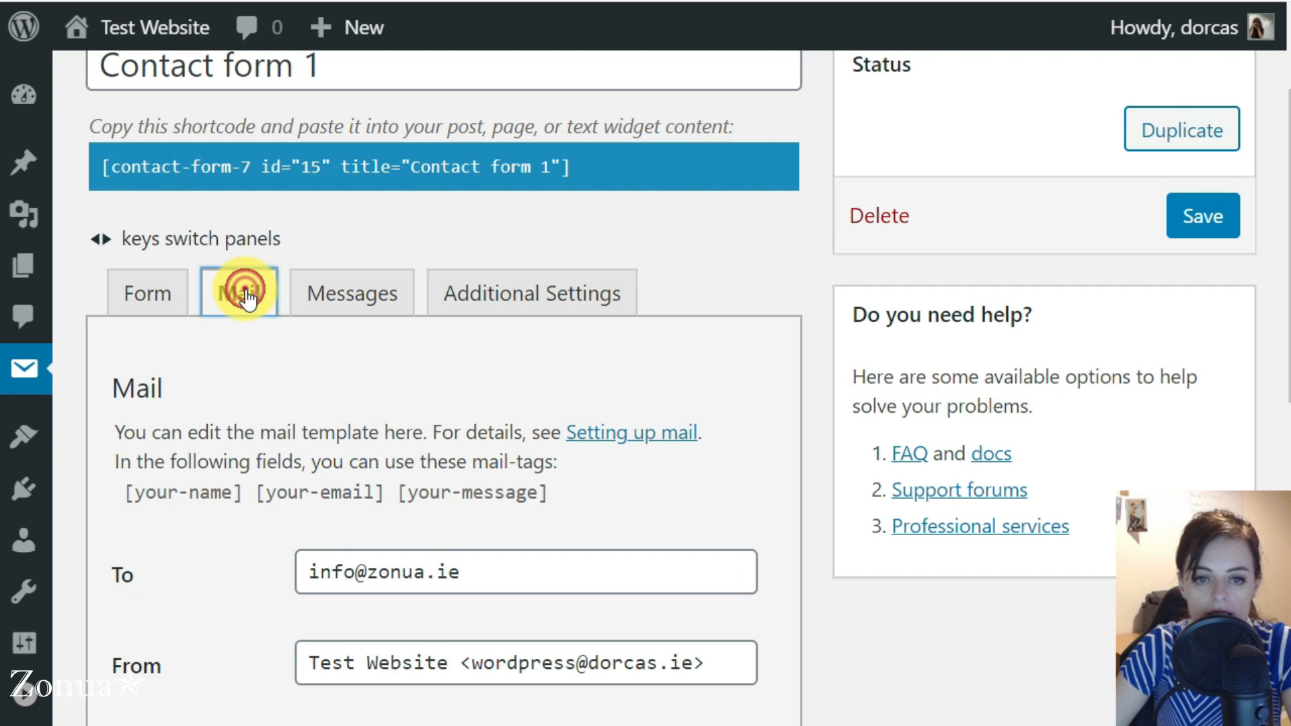
pyautogui.scroll(-10, 260, 507)
pyautogui.scroll(-6, 260, 503)
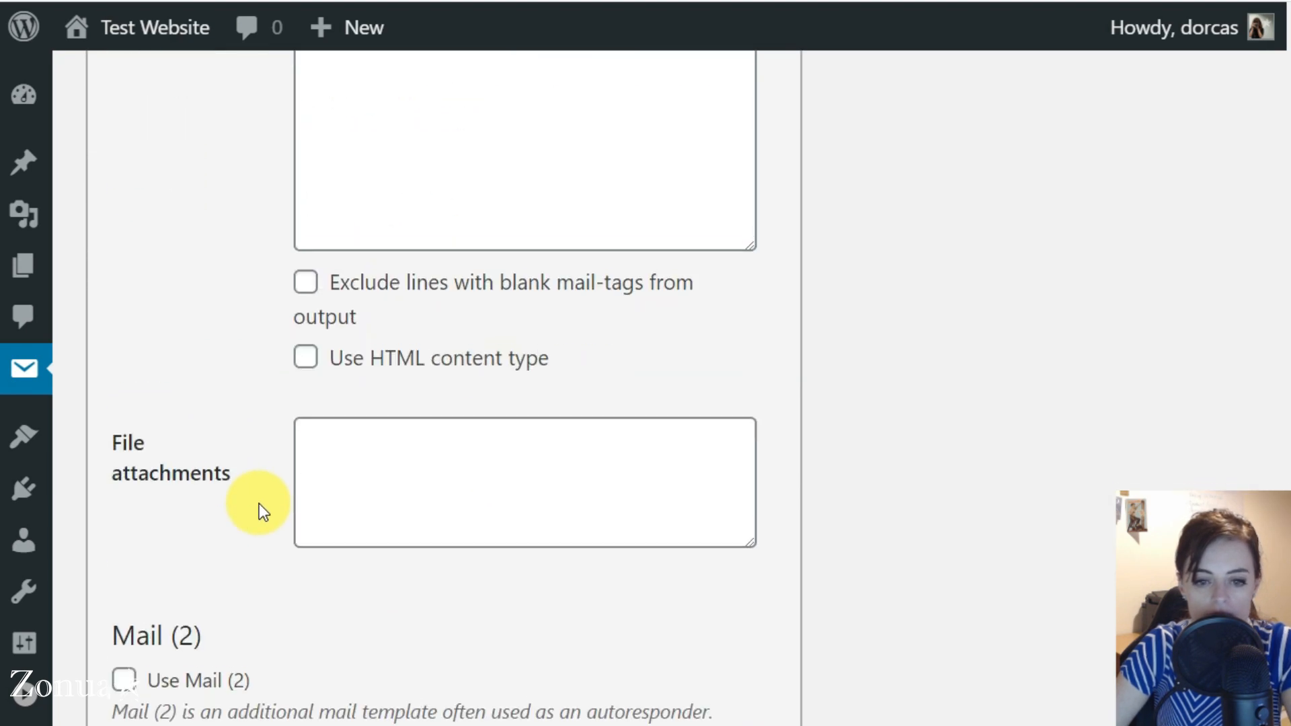
pyautogui.scroll(5, 332, 444)
pyautogui.scroll(2, 369, 322)
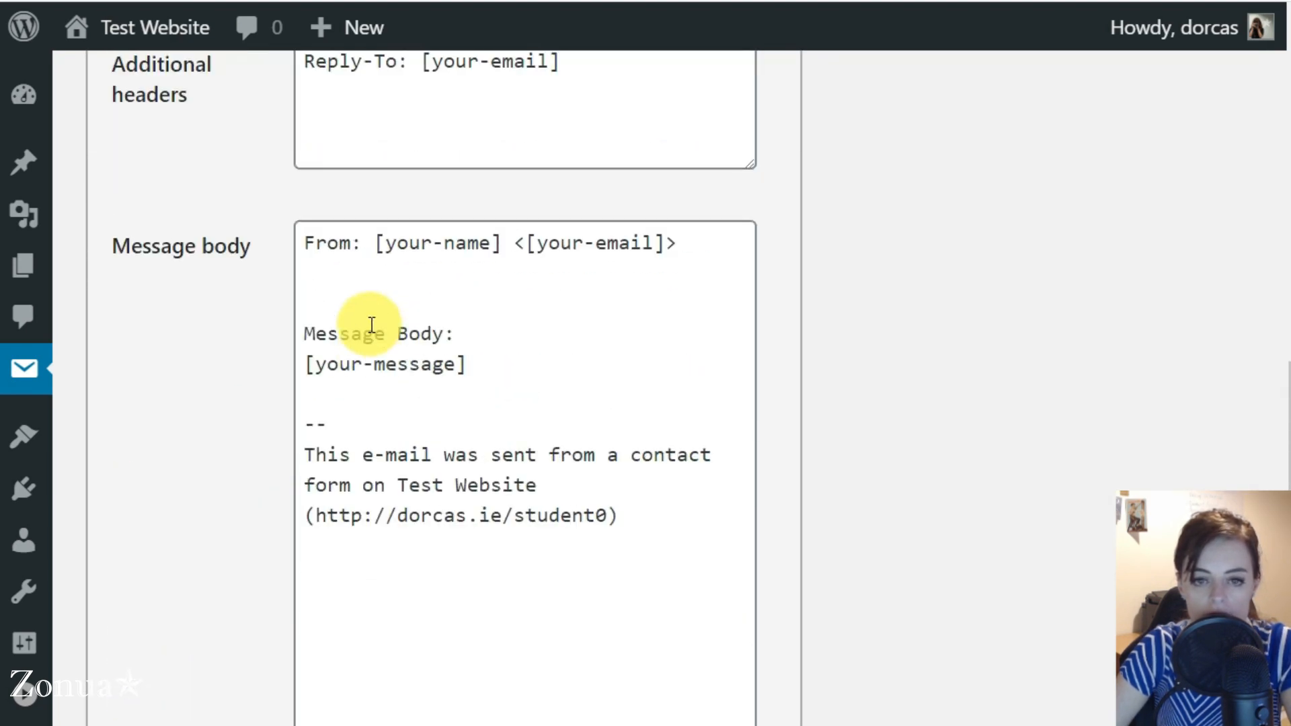
pyautogui.click(355, 302)
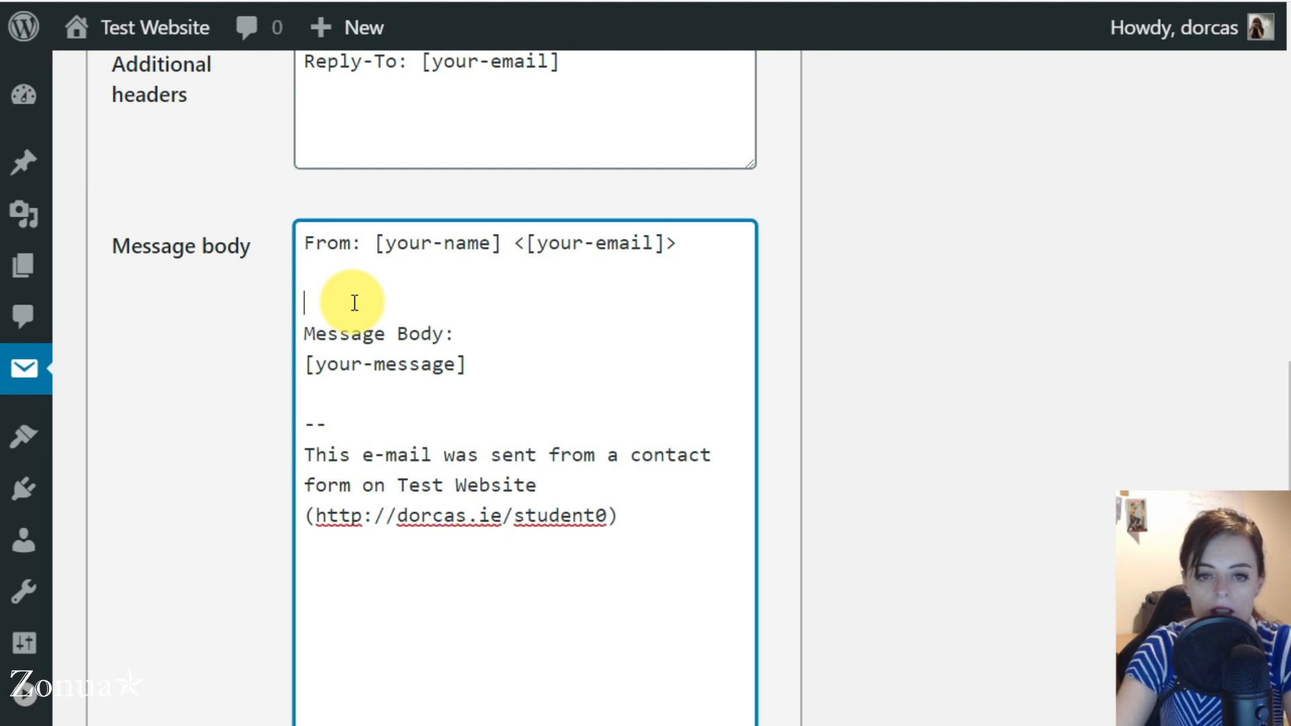
pyautogui.write('Phone')
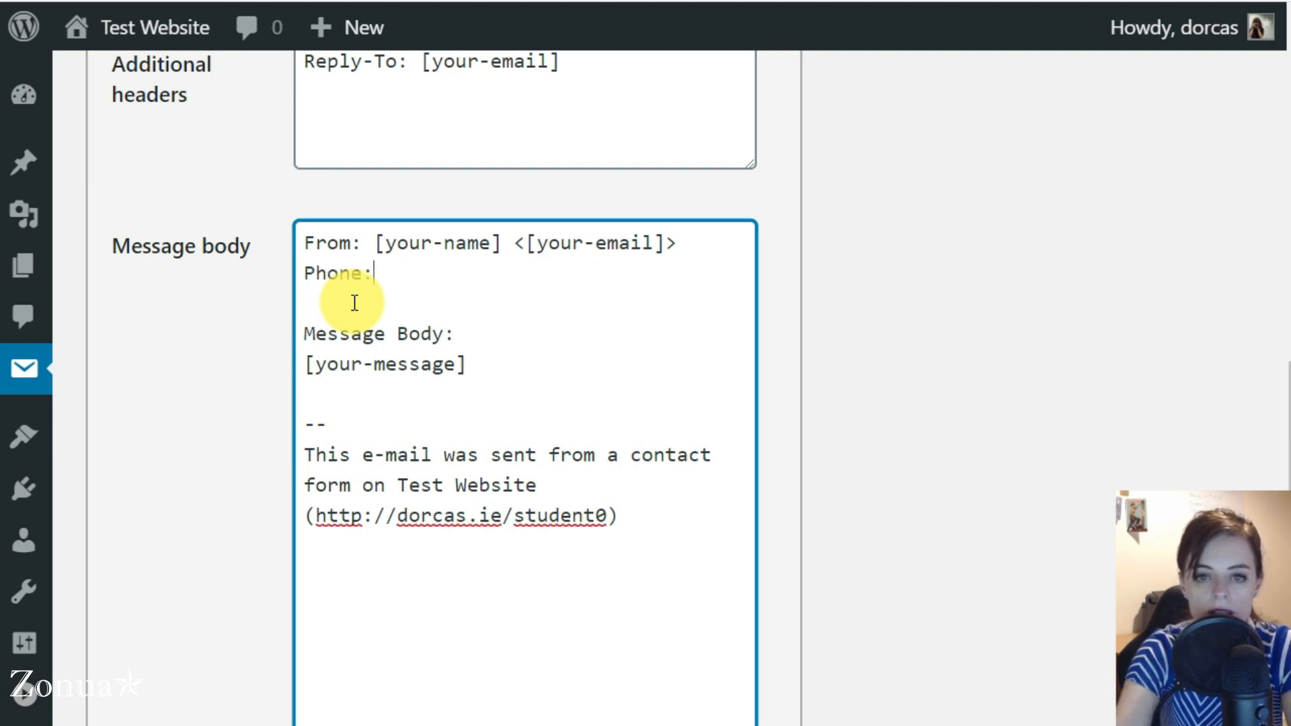
pyautogui.write(': [your-phone')
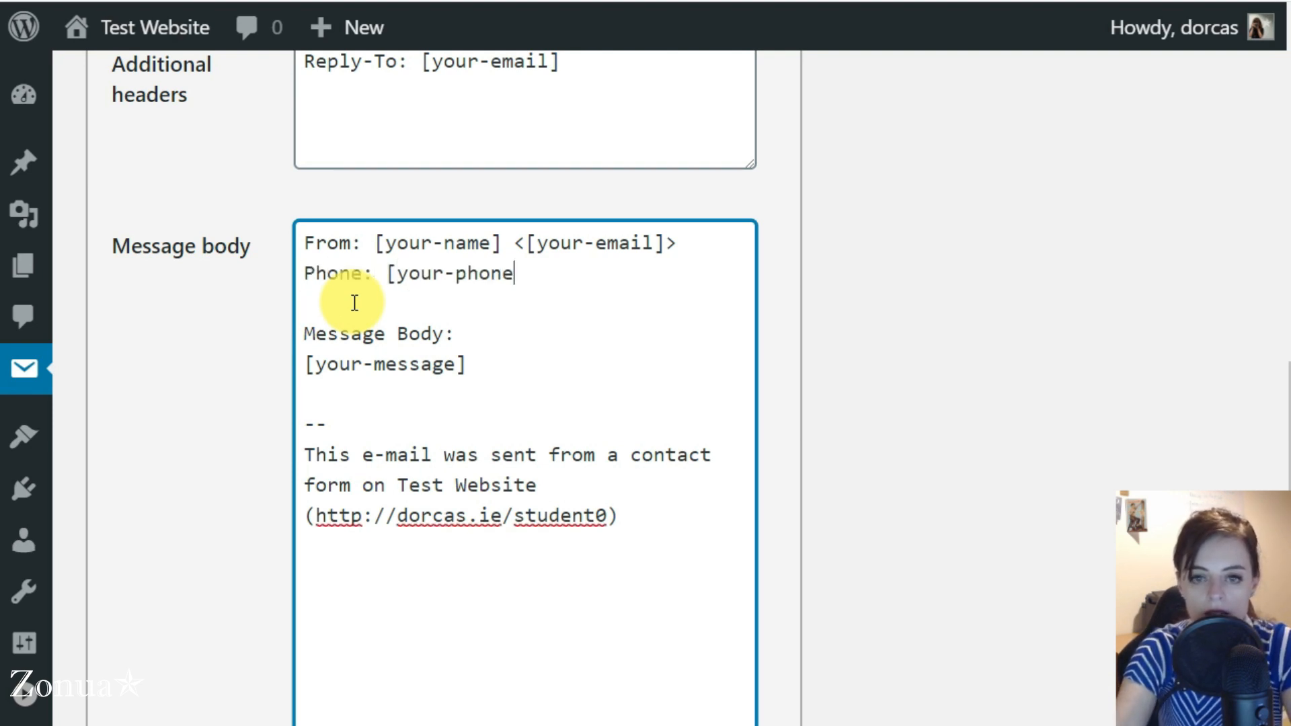
pyautogui.moveTo(374, 242); pyautogui.dragTo(513, 243)
pyautogui.moveTo(389, 274); pyautogui.dragTo(530, 283)
pyautogui.click(527, 283)
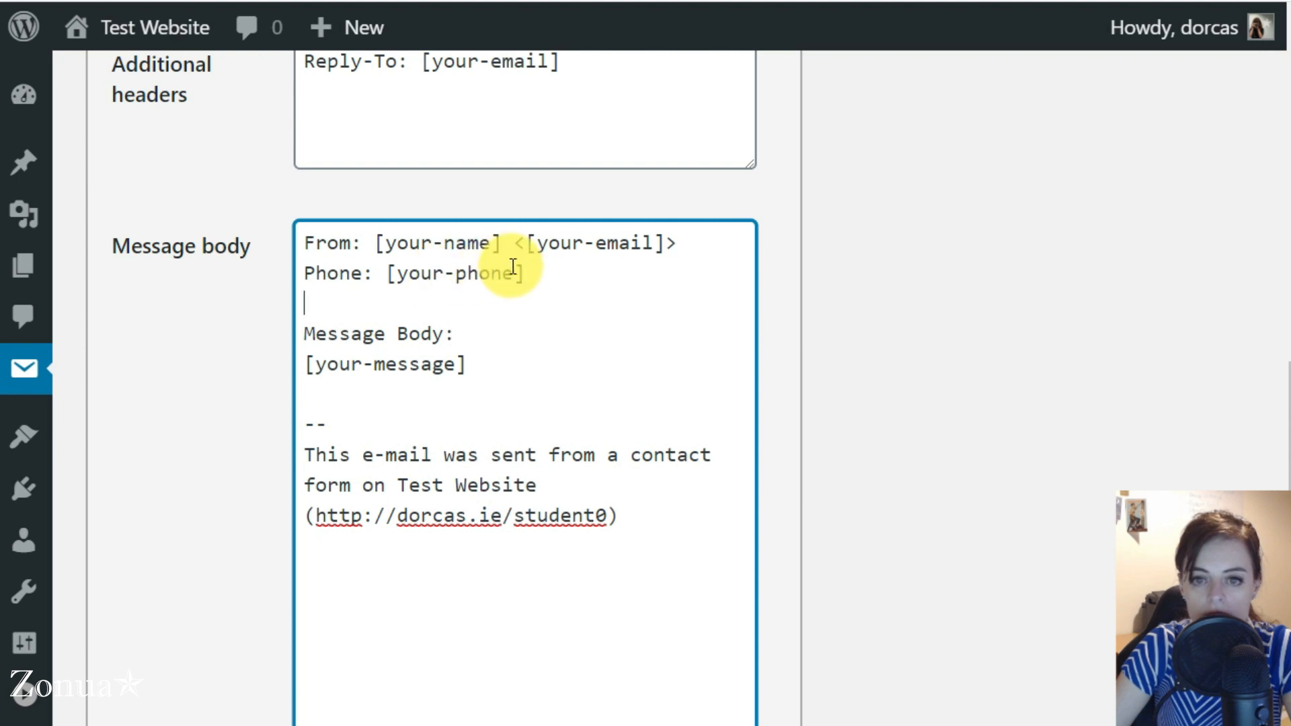
# Return from the mail settings to the form template and save the contact form
pyautogui.click(515, 270)
pyautogui.click(463, 274)
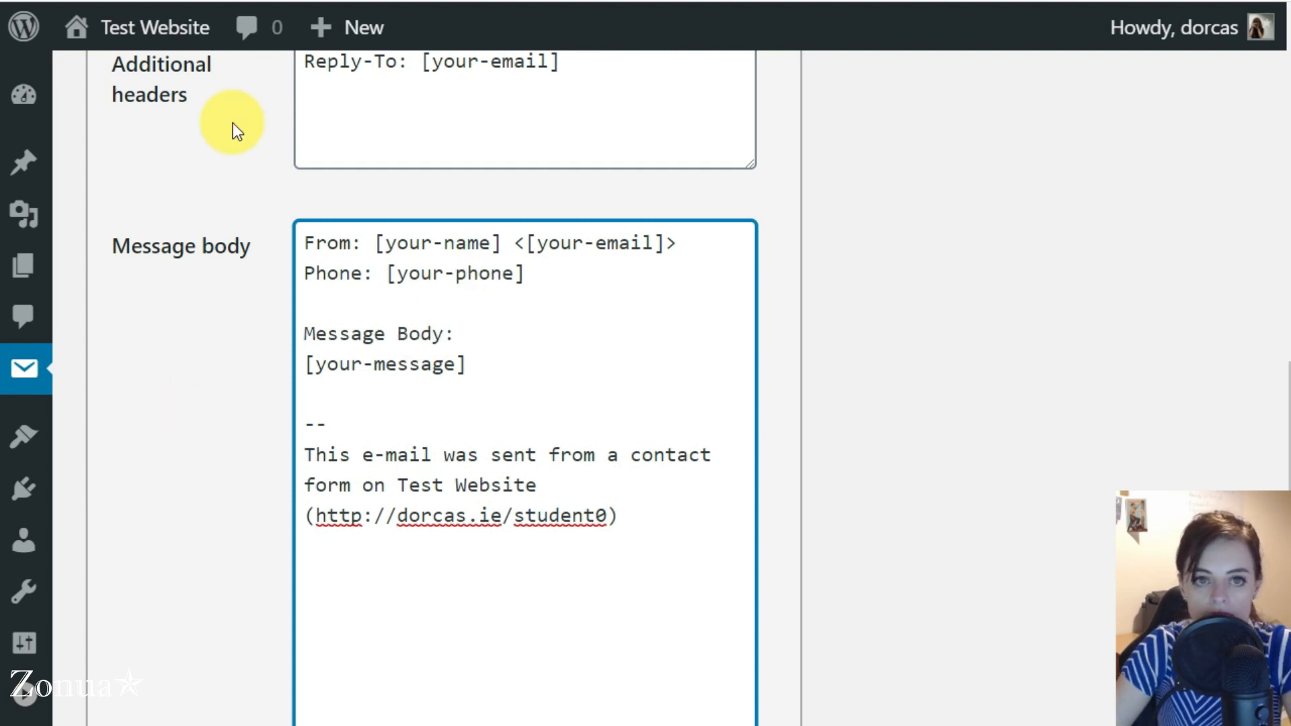
pyautogui.scroll(10, 202, 256)
pyautogui.click(149, 318)
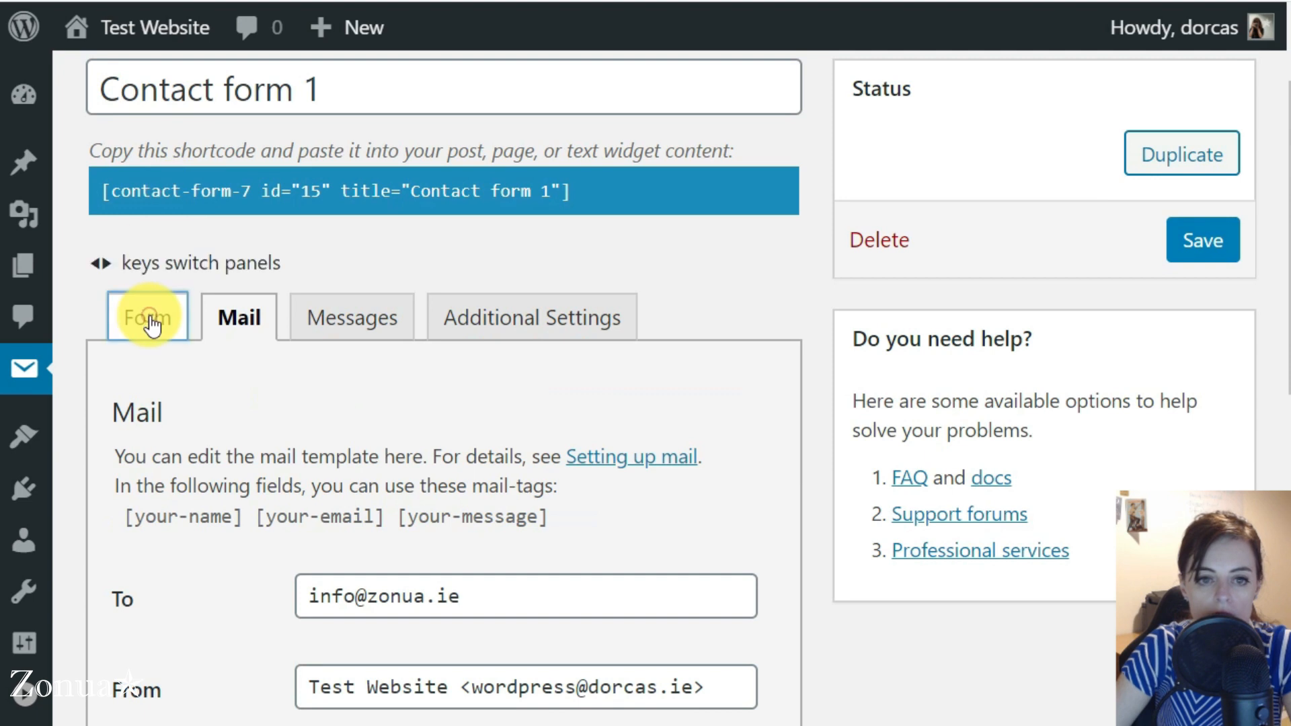
pyautogui.scroll(-10, 143, 430)
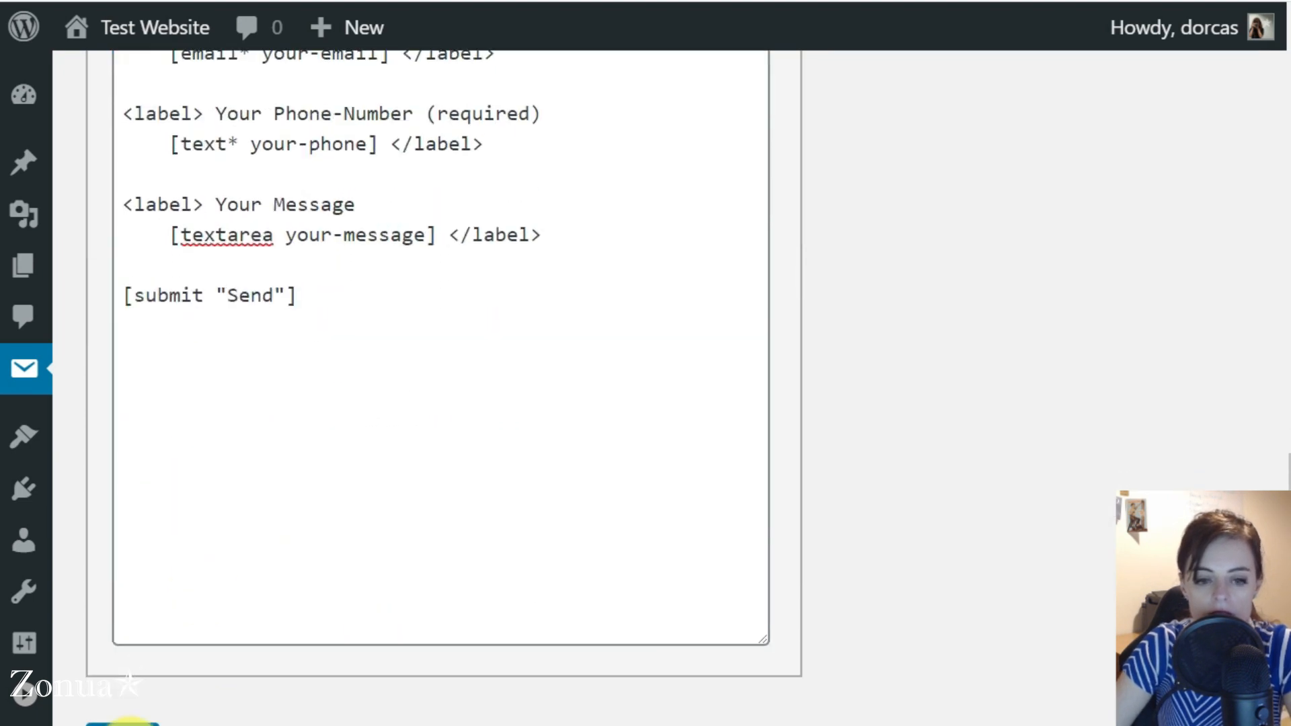
pyautogui.click(129, 725)
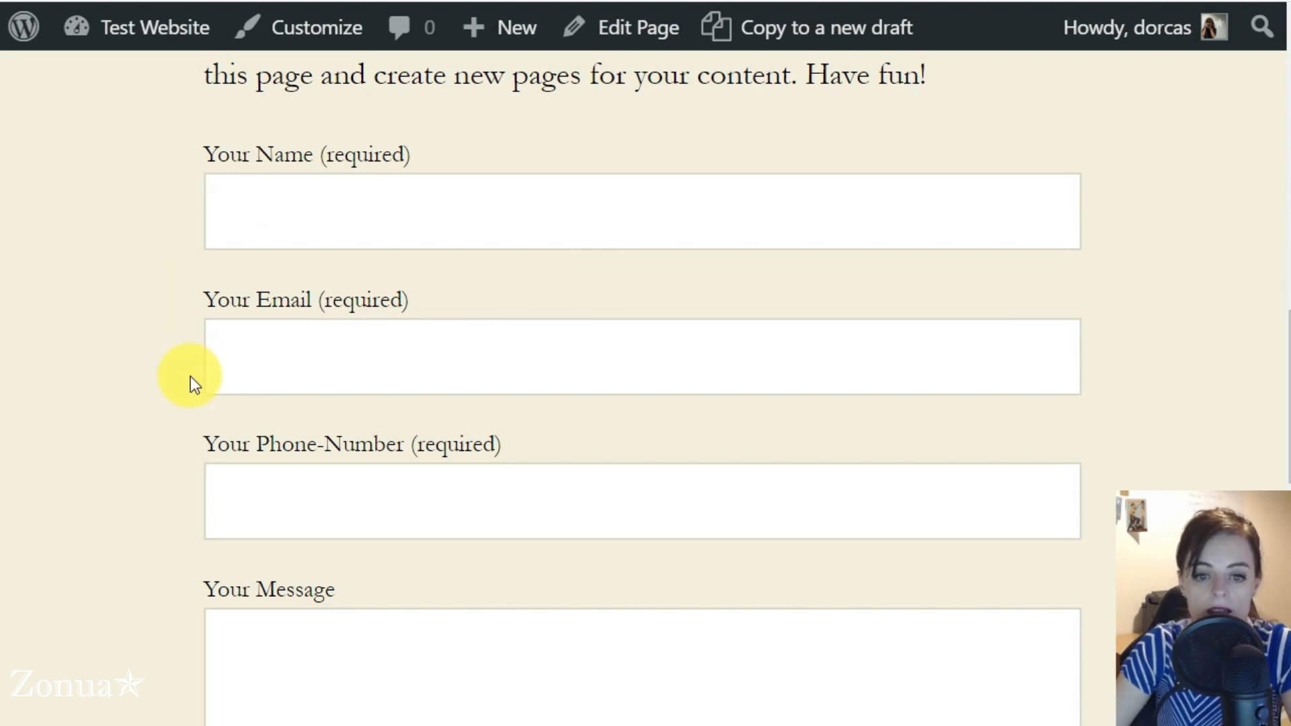
# Examine the updated form on the live page, checking the required marks on the name, email and phone number labels
pyautogui.scroll(-4, 191, 380)
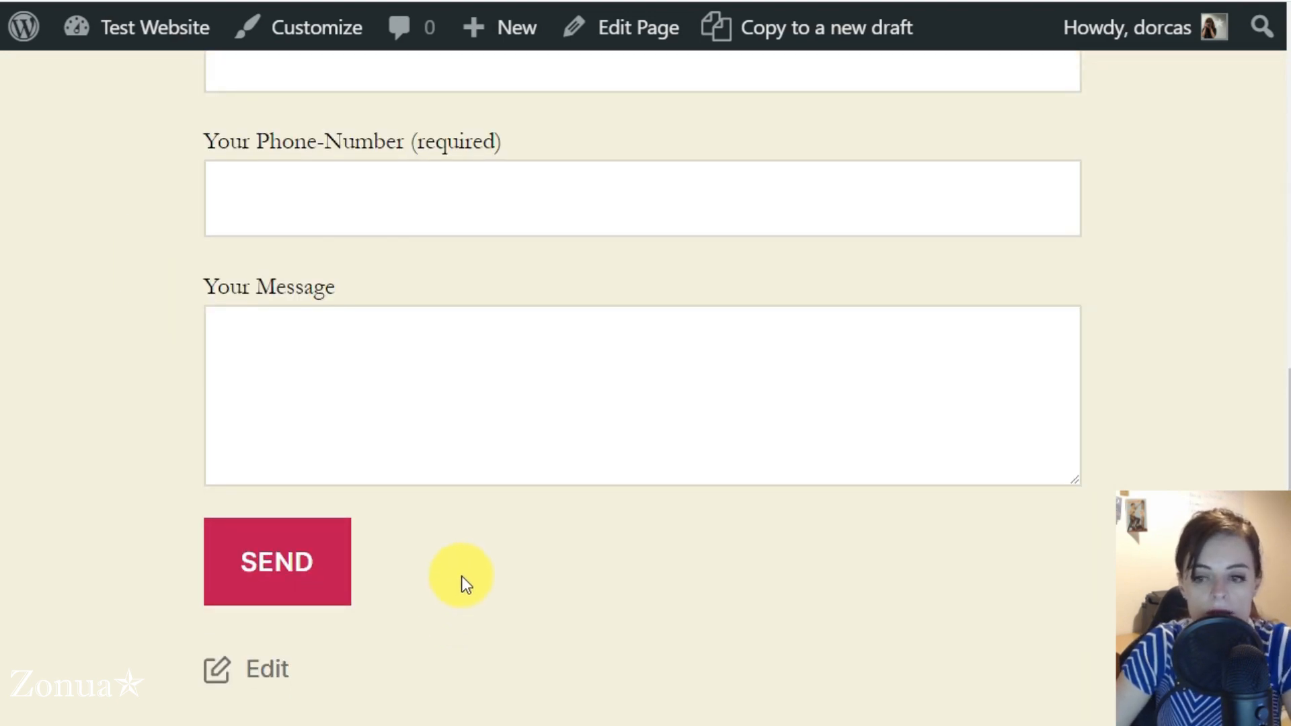
pyautogui.scroll(4, 458, 565)
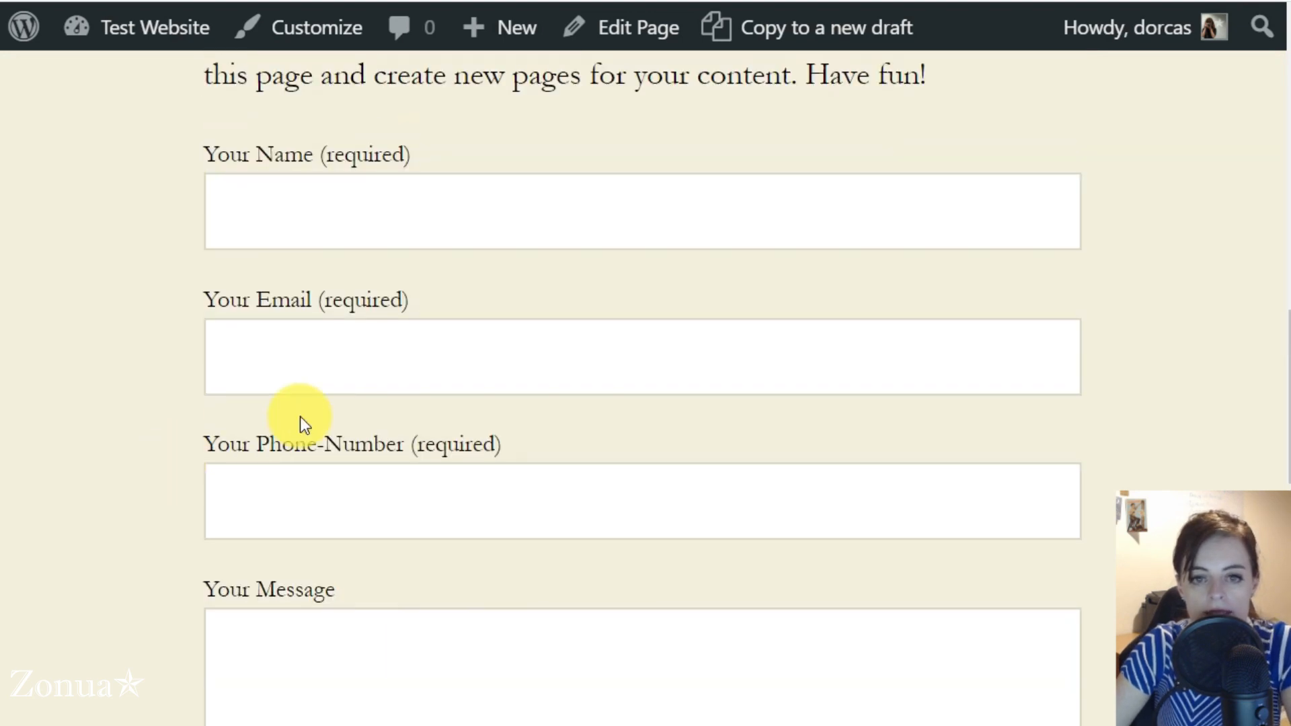
pyautogui.moveTo(322, 153); pyautogui.dragTo(411, 154)
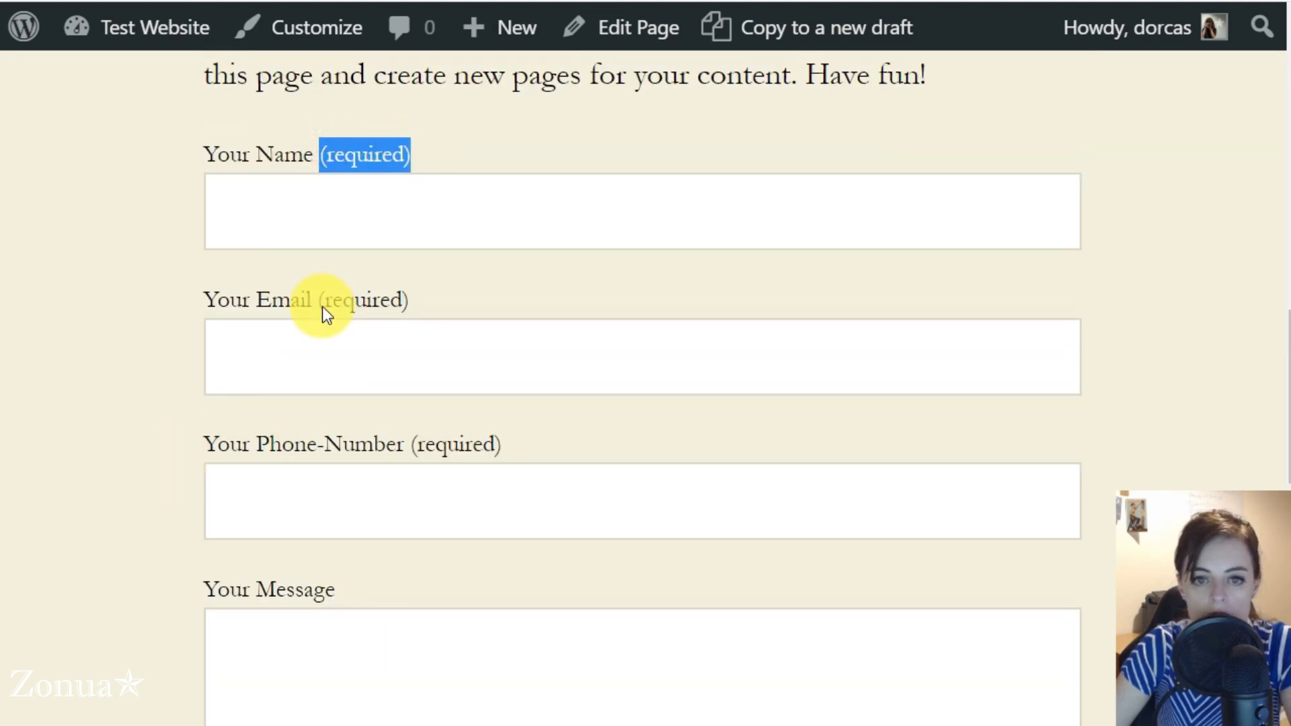
pyautogui.moveTo(316, 300); pyautogui.dragTo(414, 305)
pyautogui.moveTo(408, 443); pyautogui.dragTo(503, 445)
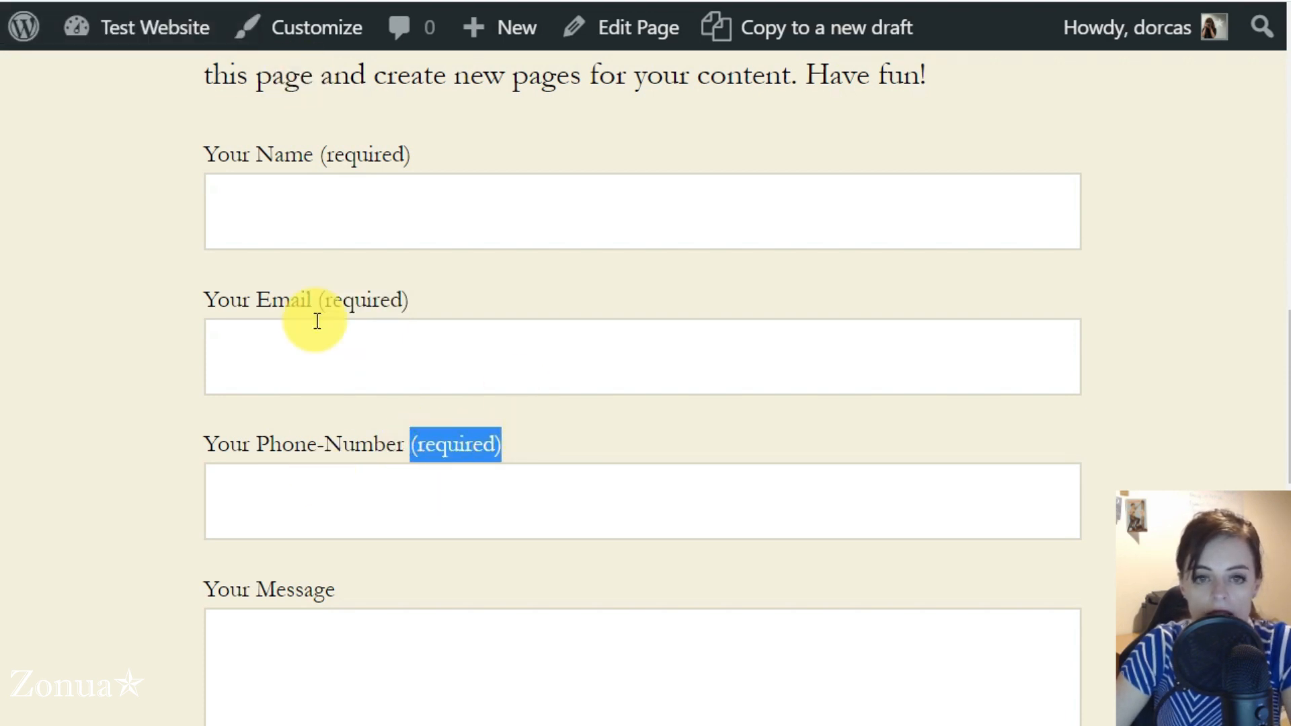
# Fill in the live form's name and email, enter the message "test2", leave the phone number empty, and submit it
pyautogui.click(318, 203)
pyautogui.write('Dorcas')
pyautogui.press('Tab')
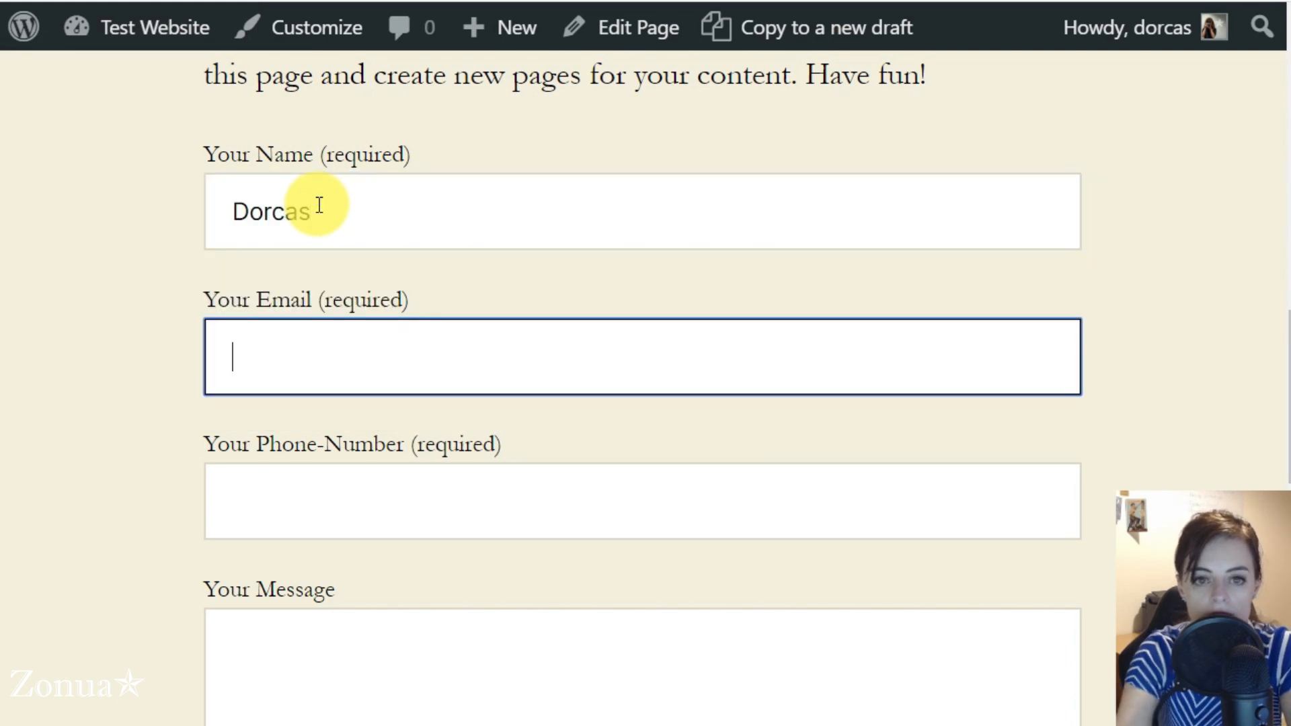
pyautogui.press('Tab')
pyautogui.press('Tab')
pyautogui.write('test2')
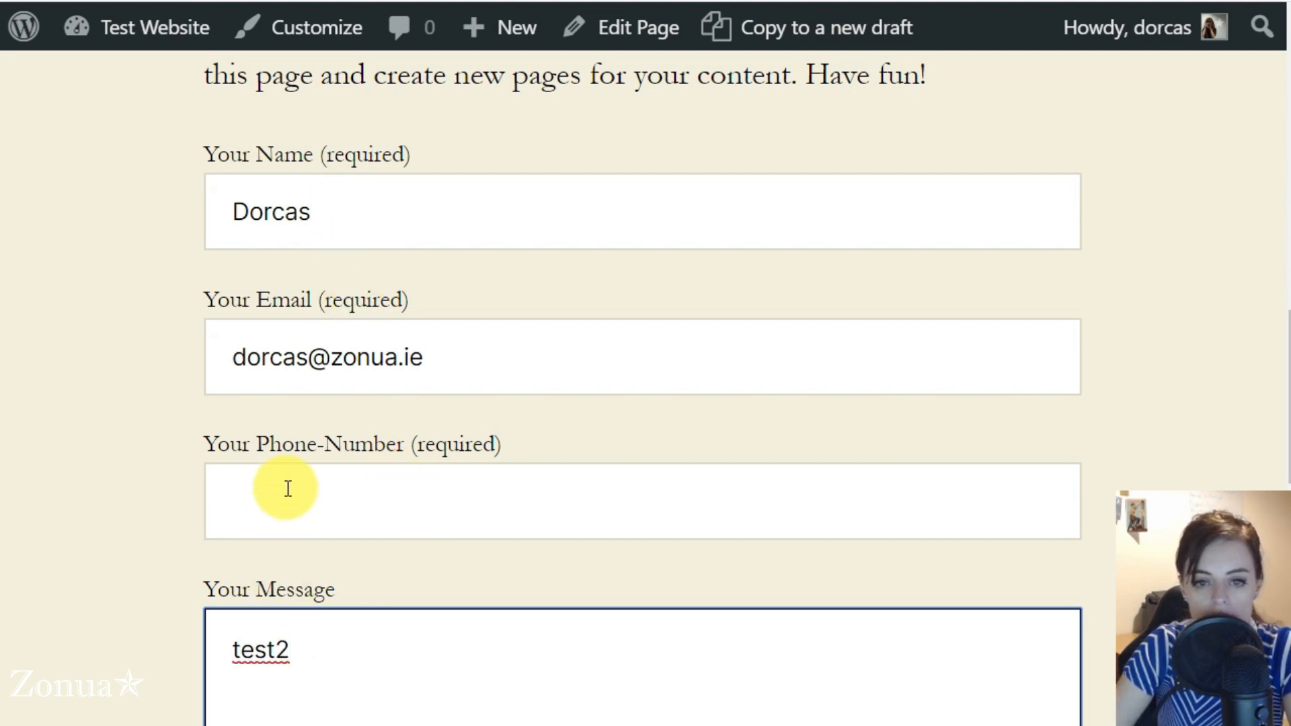
pyautogui.click(248, 725)
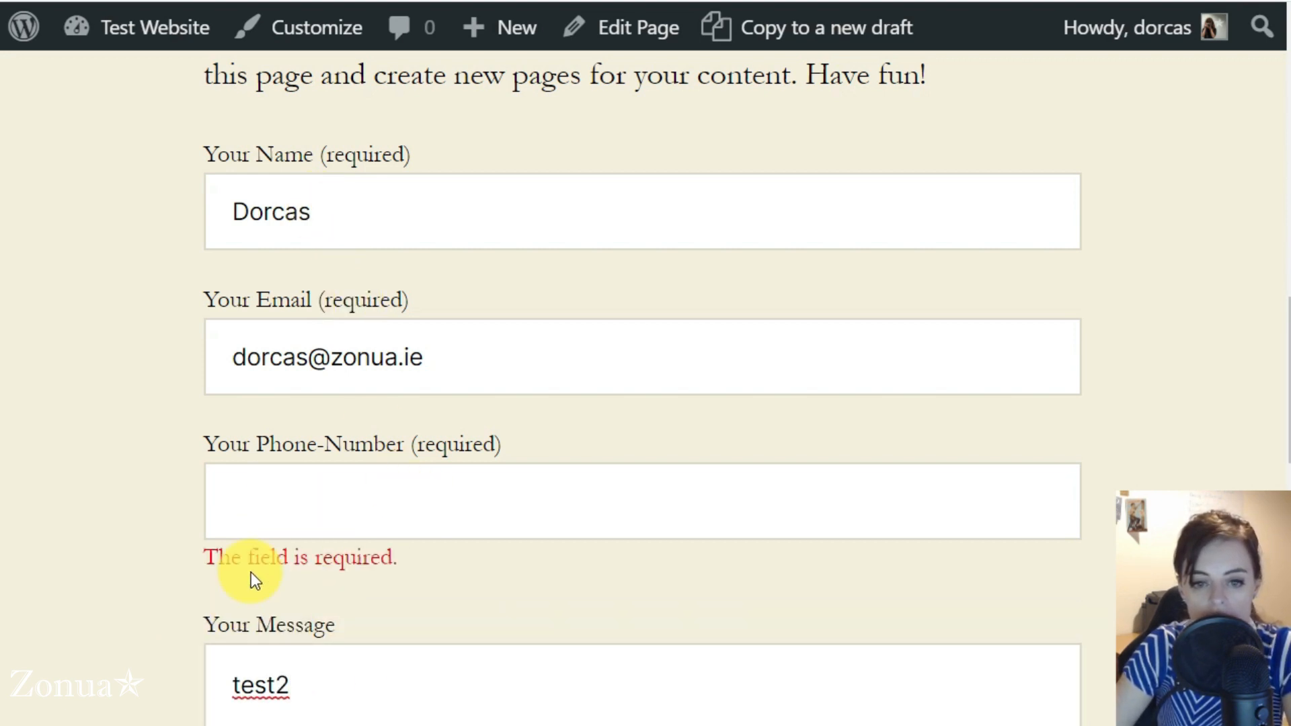
pyautogui.scroll(-2, 382, 549)
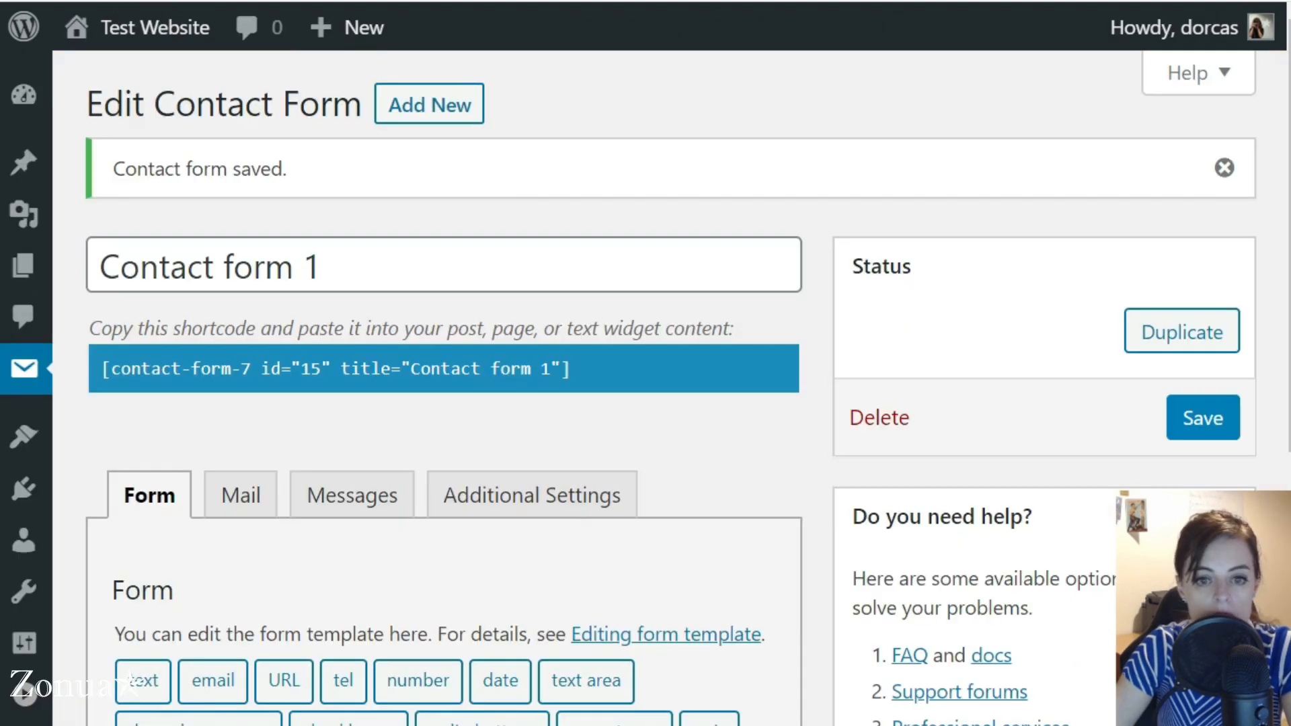
# Change the phone number label in the form template from "(required)" to "(optional)"
pyautogui.scroll(-7, 317, 619)
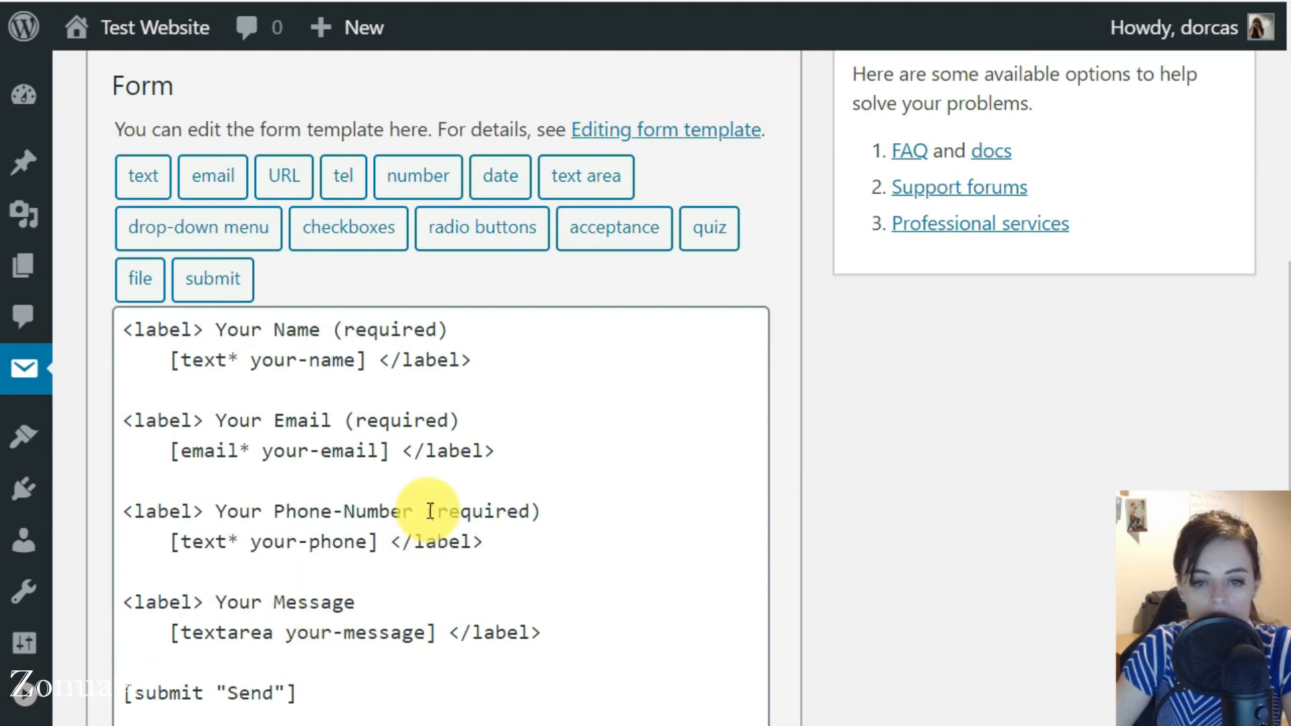
pyautogui.moveTo(429, 510); pyautogui.dragTo(585, 496)
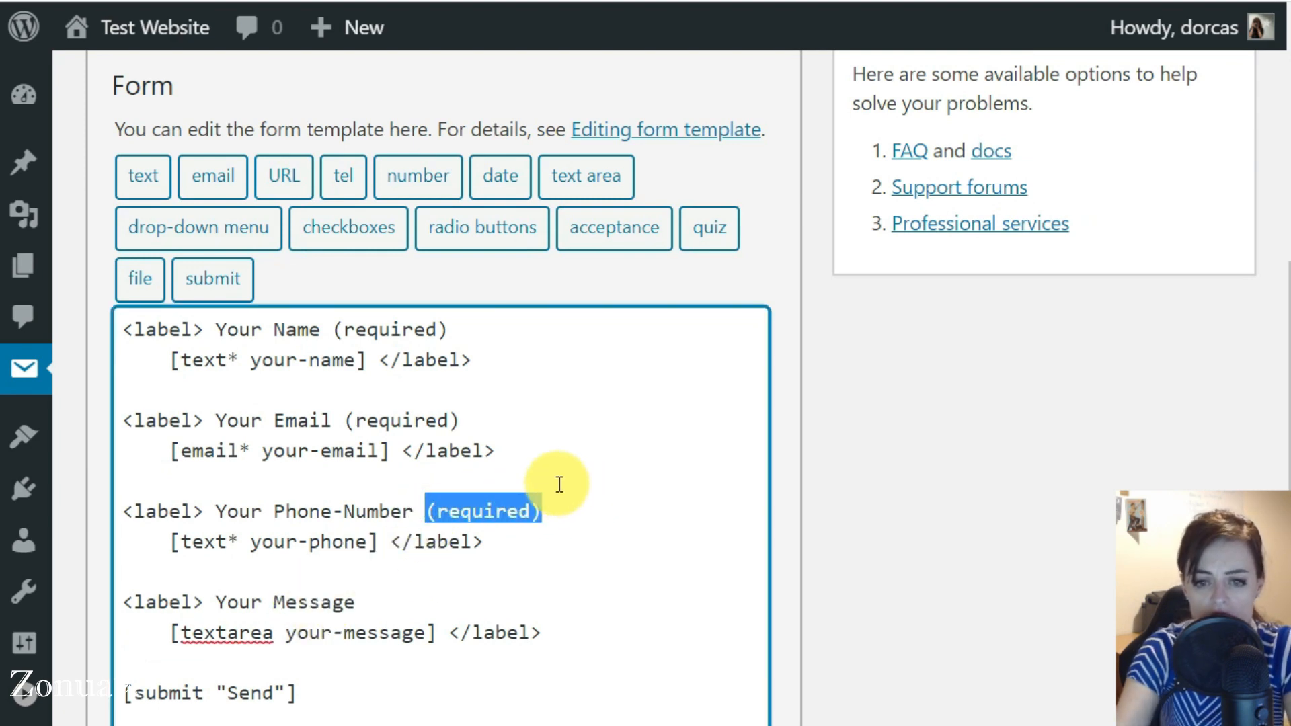
pyautogui.press('BackSpace')
pyautogui.write('(optional)')
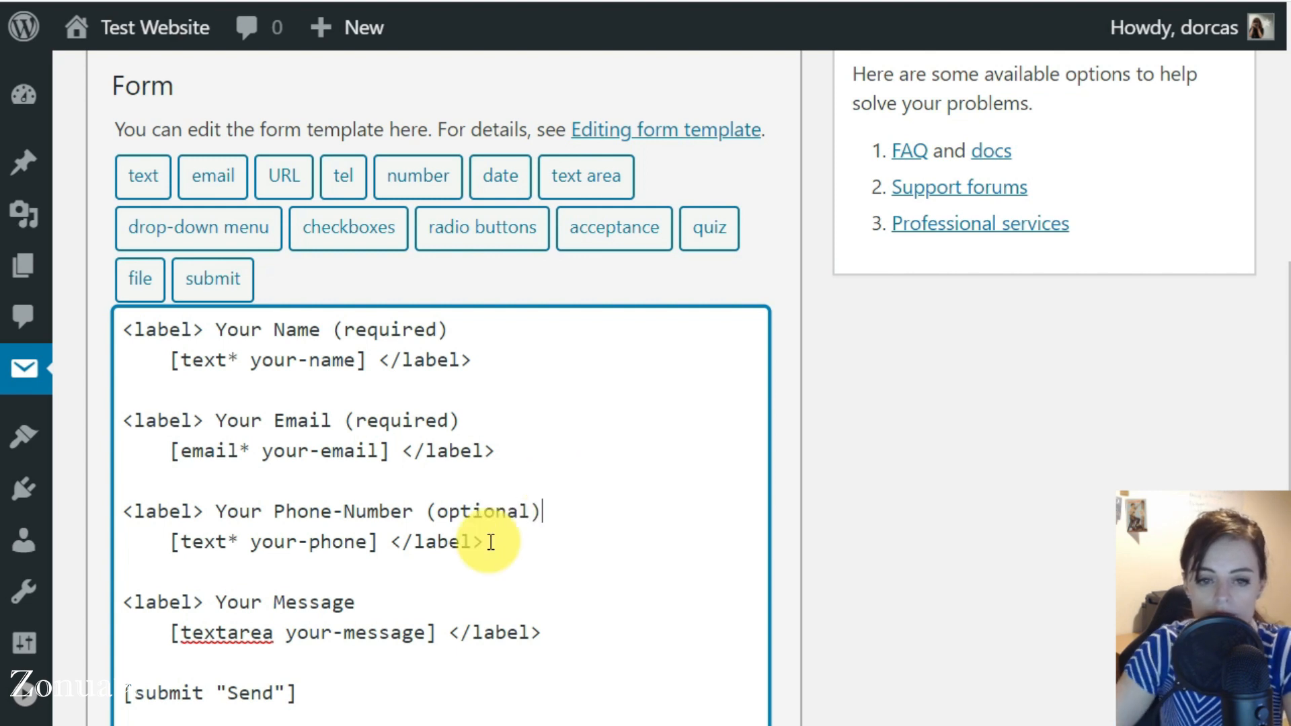
# Remove the asterisk from the phone tag so it reads [text your-phone], and save the contact form
pyautogui.click(231, 538)
pyautogui.moveTo(181, 539); pyautogui.dragTo(228, 538)
pyautogui.moveTo(238, 449); pyautogui.dragTo(250, 448)
pyautogui.moveTo(228, 361); pyautogui.dragTo(239, 361)
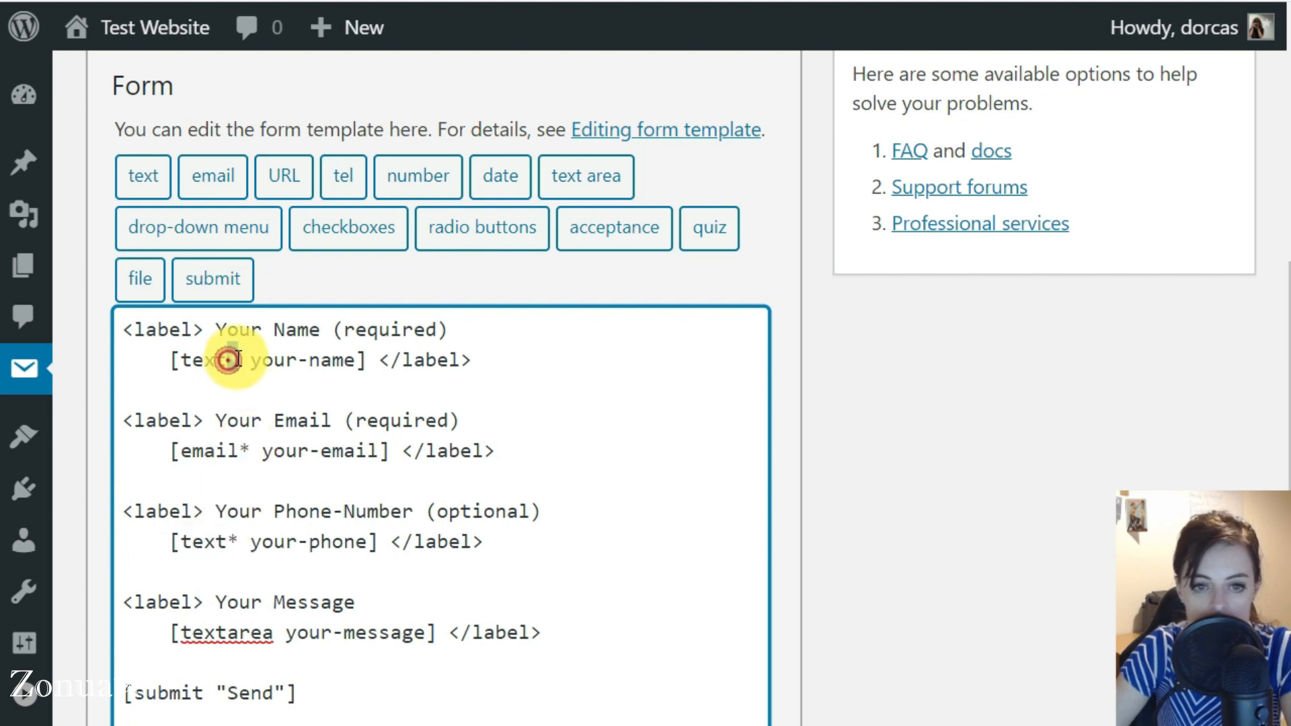
pyautogui.moveTo(227, 537); pyautogui.dragTo(233, 535)
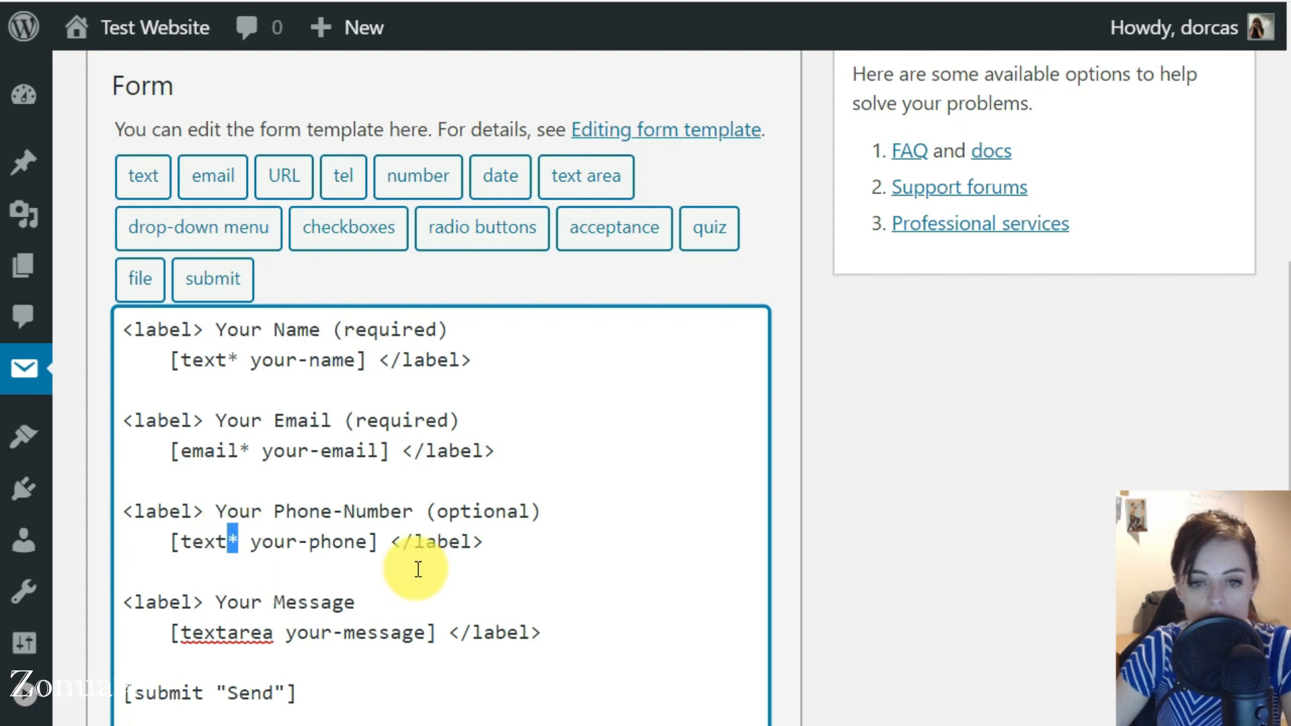
pyautogui.press('BackSpace')
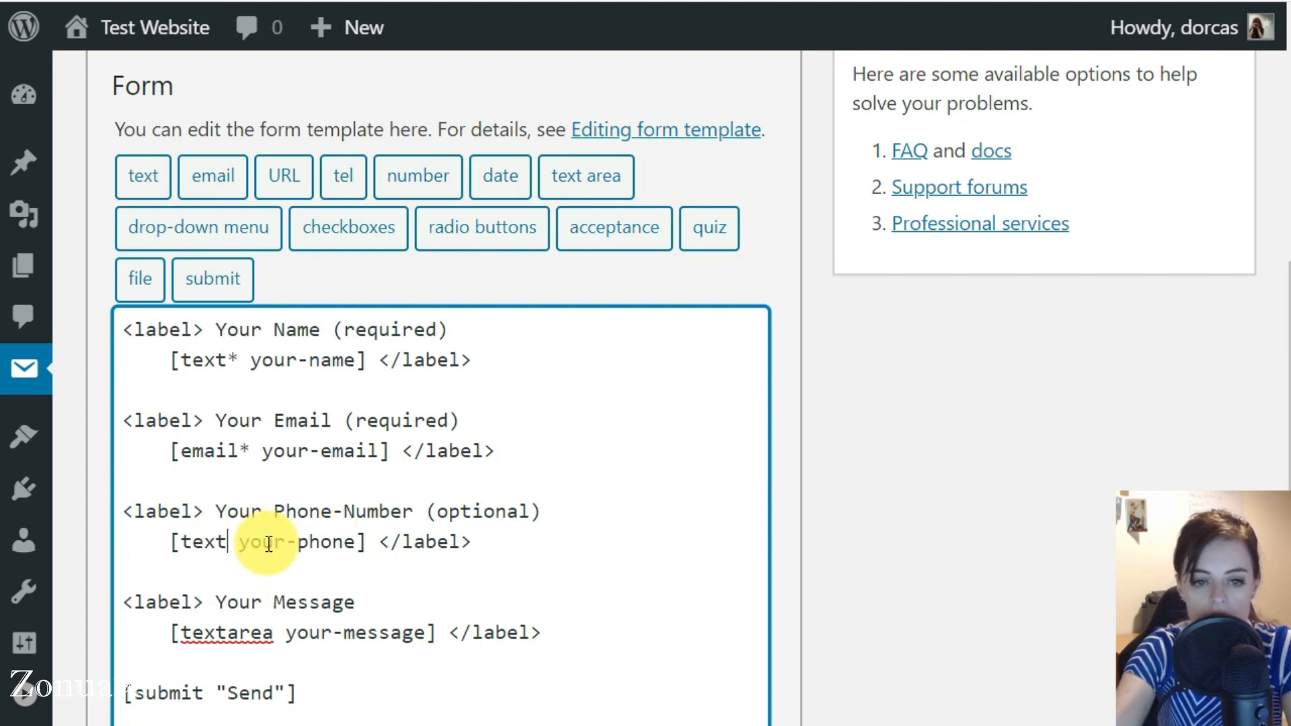
pyautogui.moveTo(274, 632); pyautogui.dragTo(179, 631)
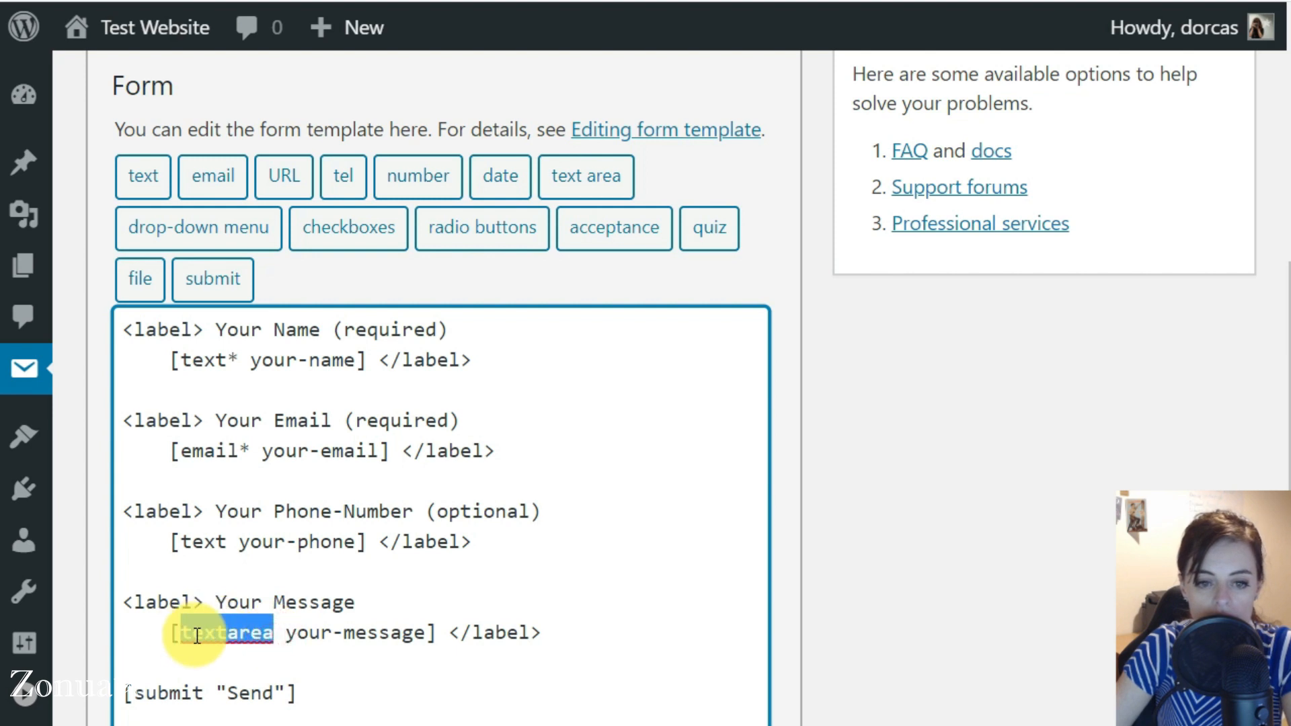
pyautogui.click(275, 630)
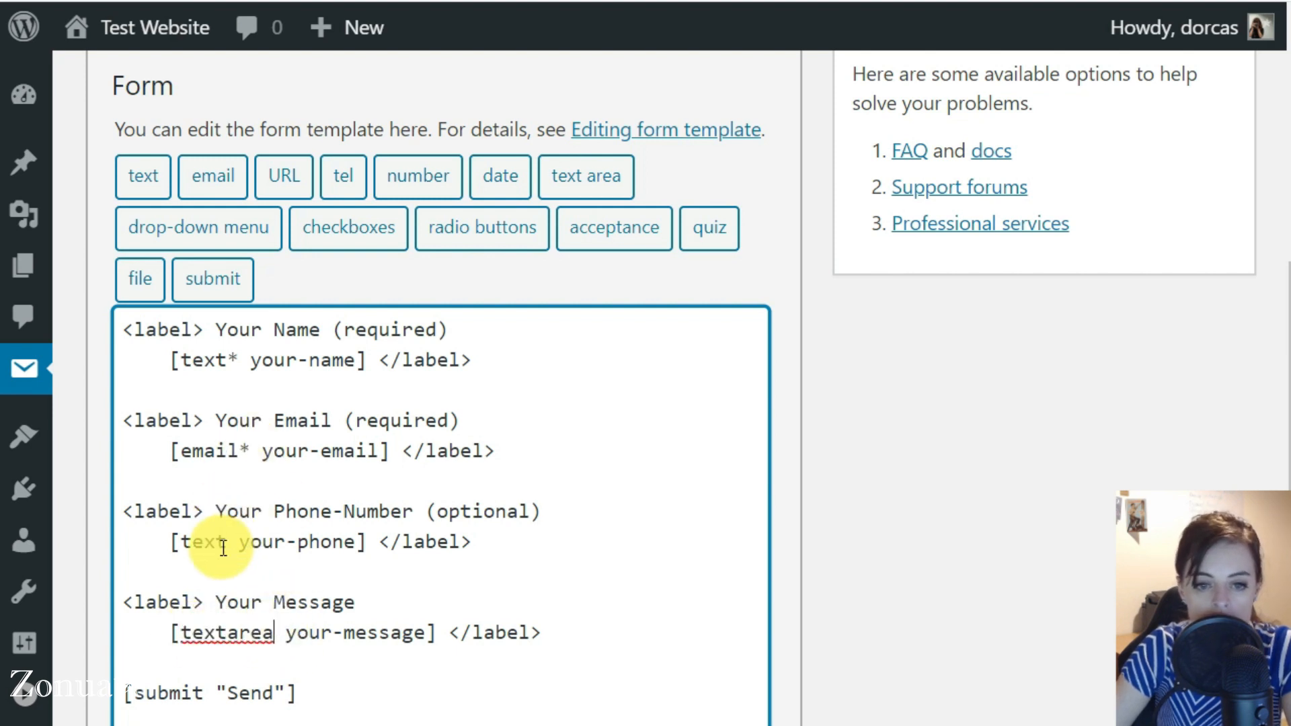
pyautogui.scroll(-5, 219, 544)
pyautogui.click(133, 724)
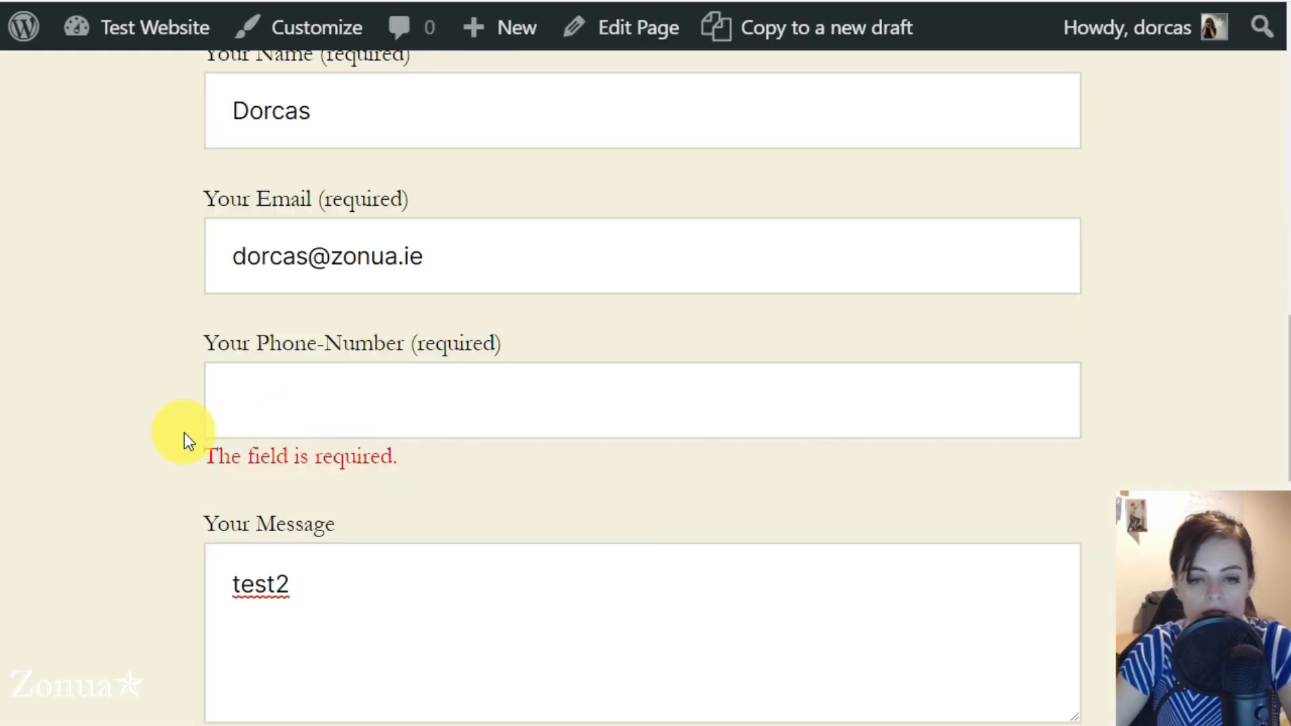
# Reload the live page, fill in the name, email and message "test3" without a phone number, and submit the form
pyautogui.press('F5')
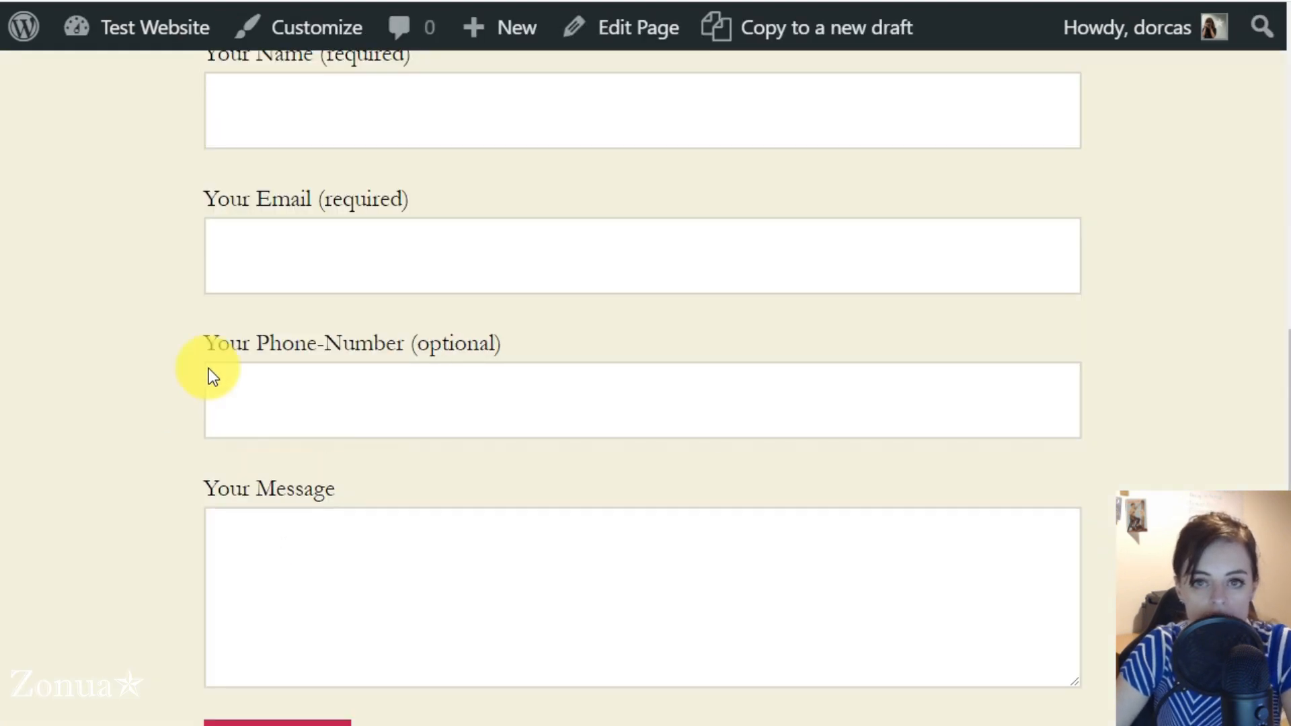
pyautogui.click(279, 115)
pyautogui.write('Dorc')
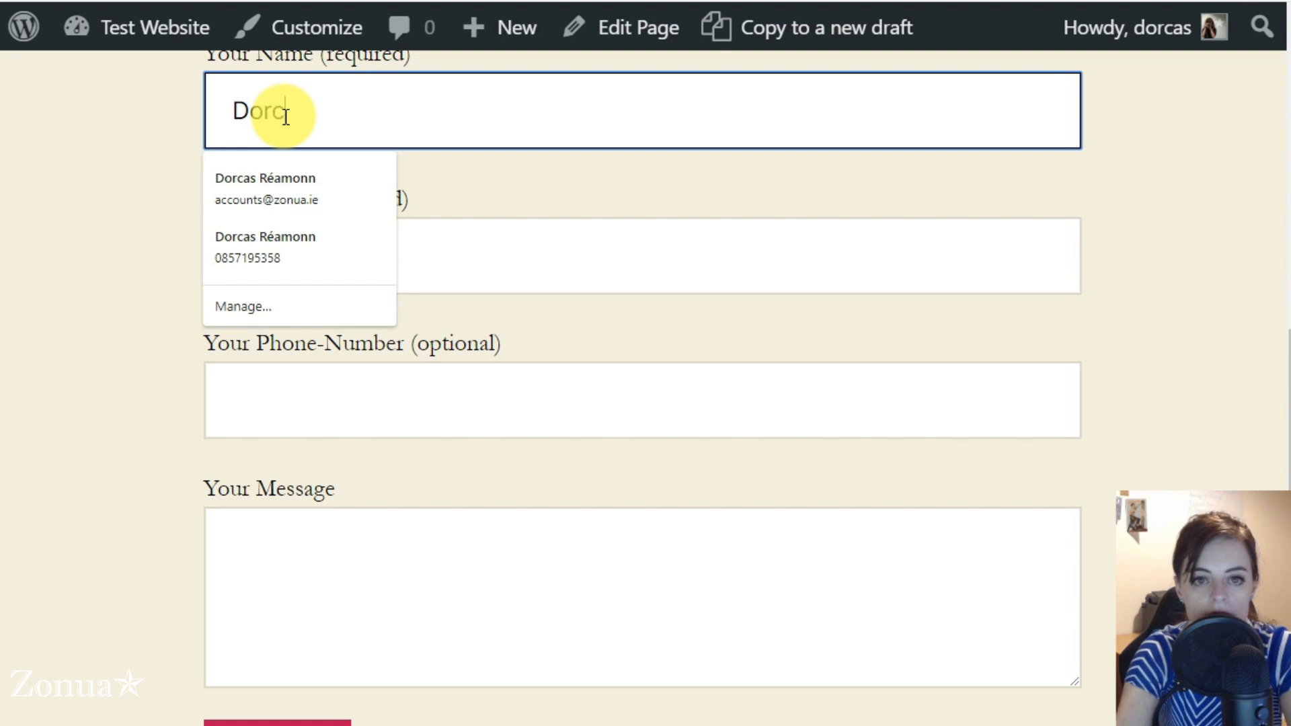
pyautogui.write('as')
pyautogui.press('Tab')
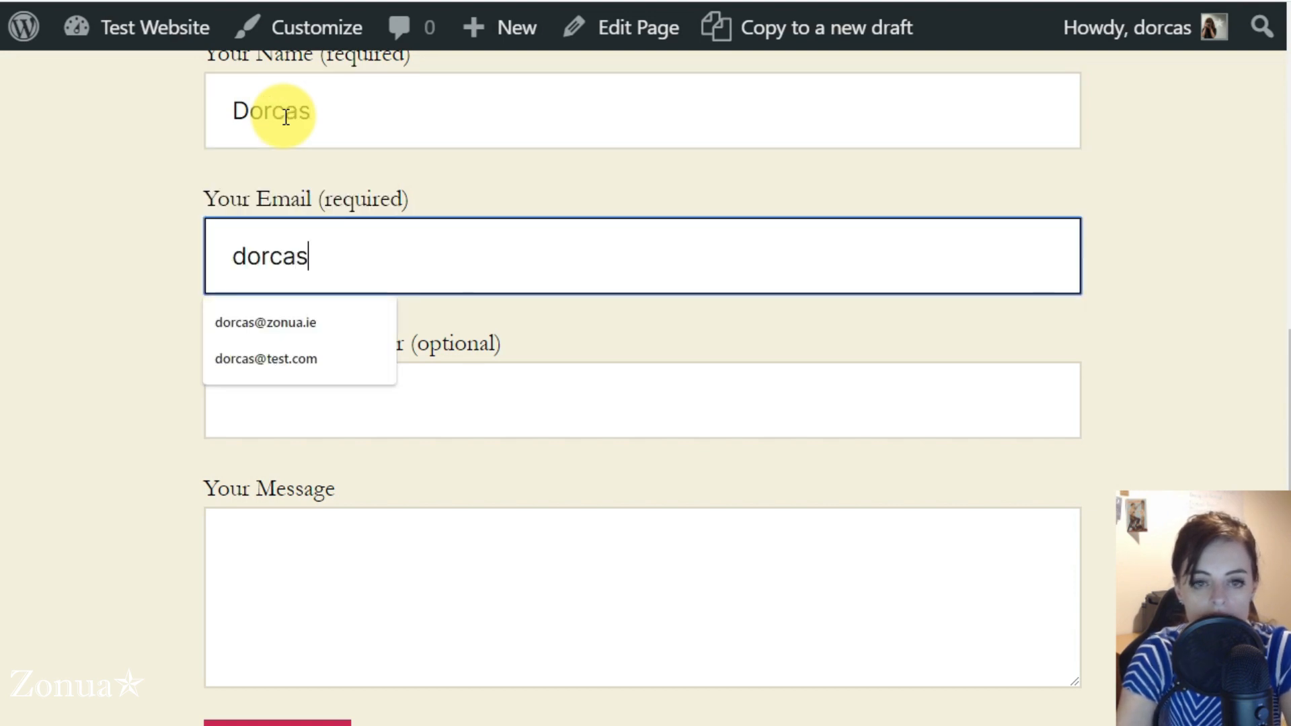
pyautogui.press('Tab')
pyautogui.press('Tab')
pyautogui.write('test3')
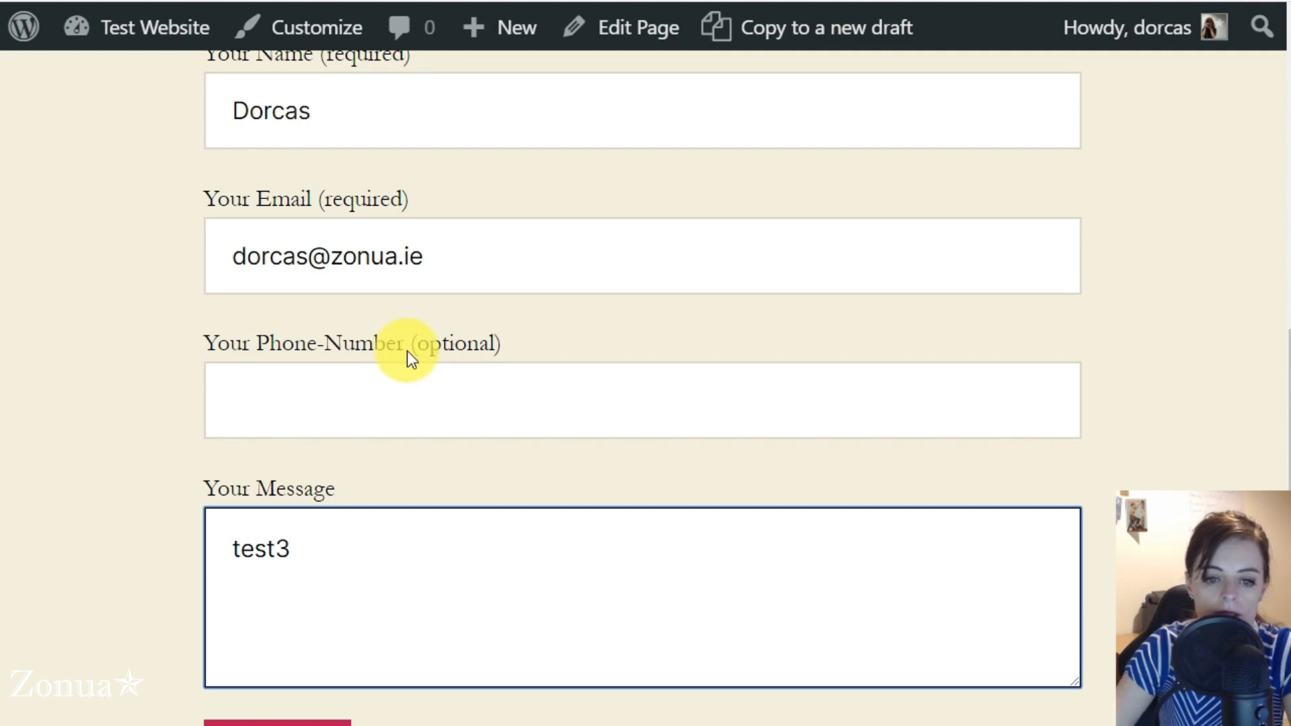
pyautogui.click(130, 424)
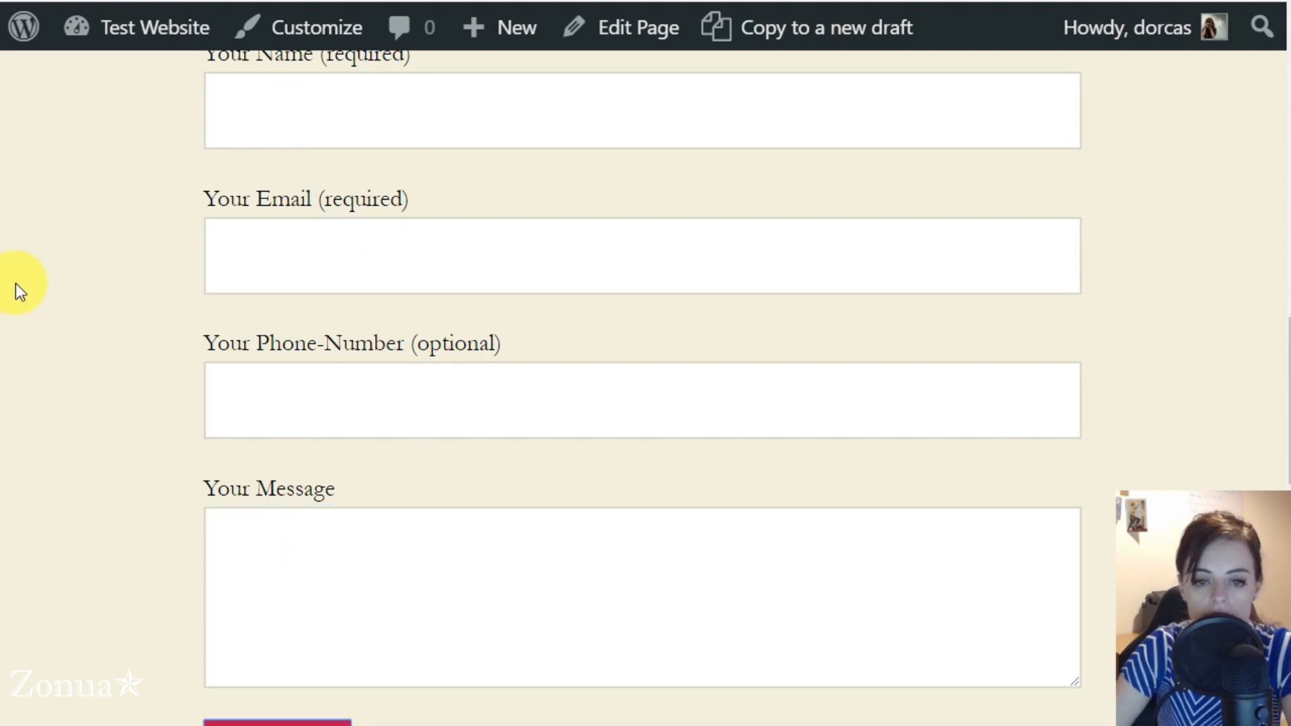
pyautogui.scroll(-1, 16, 283)
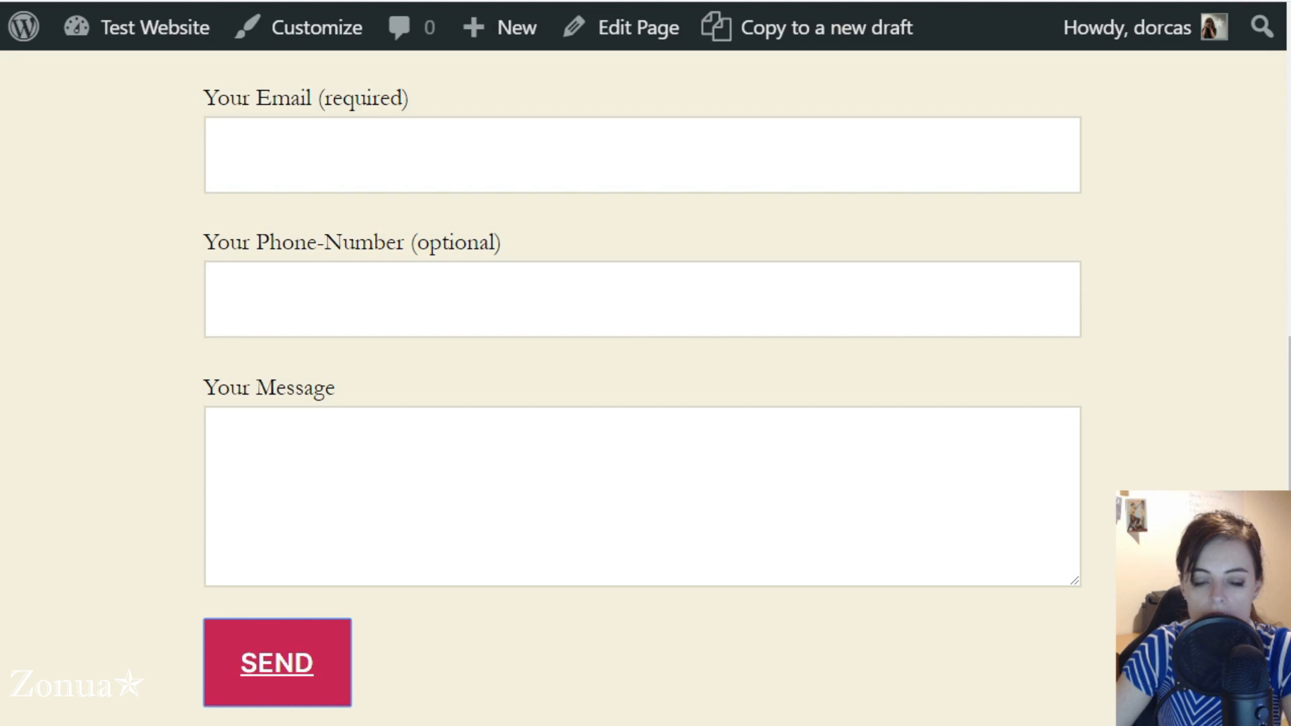
pyautogui.scroll(2, 160, 325)
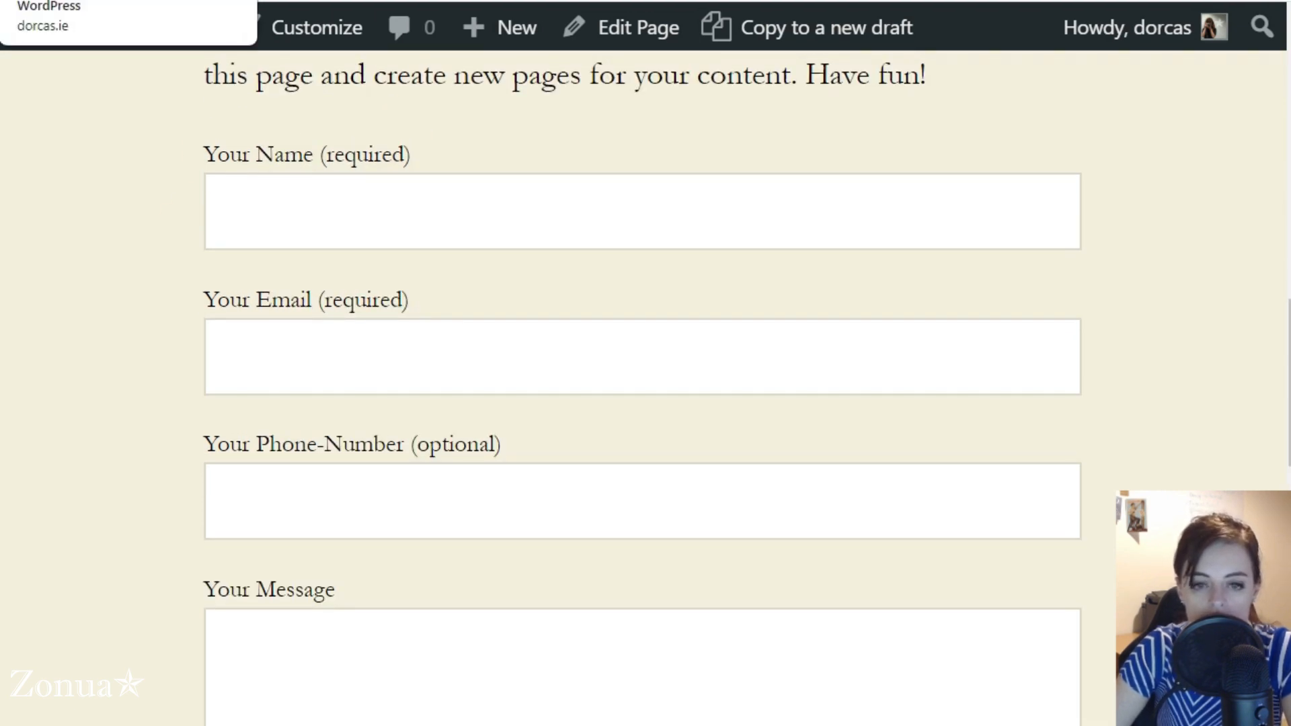
# Review the live Service One page and its editor, examining where the contact form sits below the page text
pyautogui.click(101, 1)
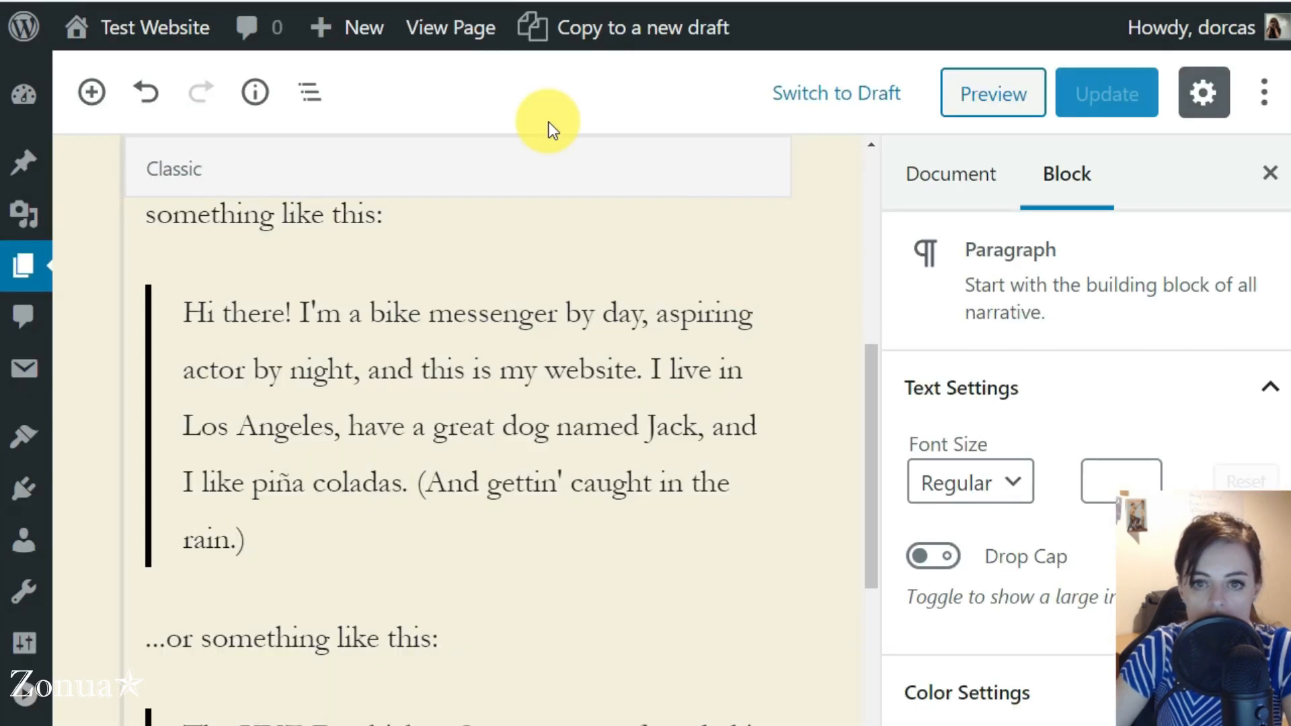
pyautogui.scroll(5, 386, 446)
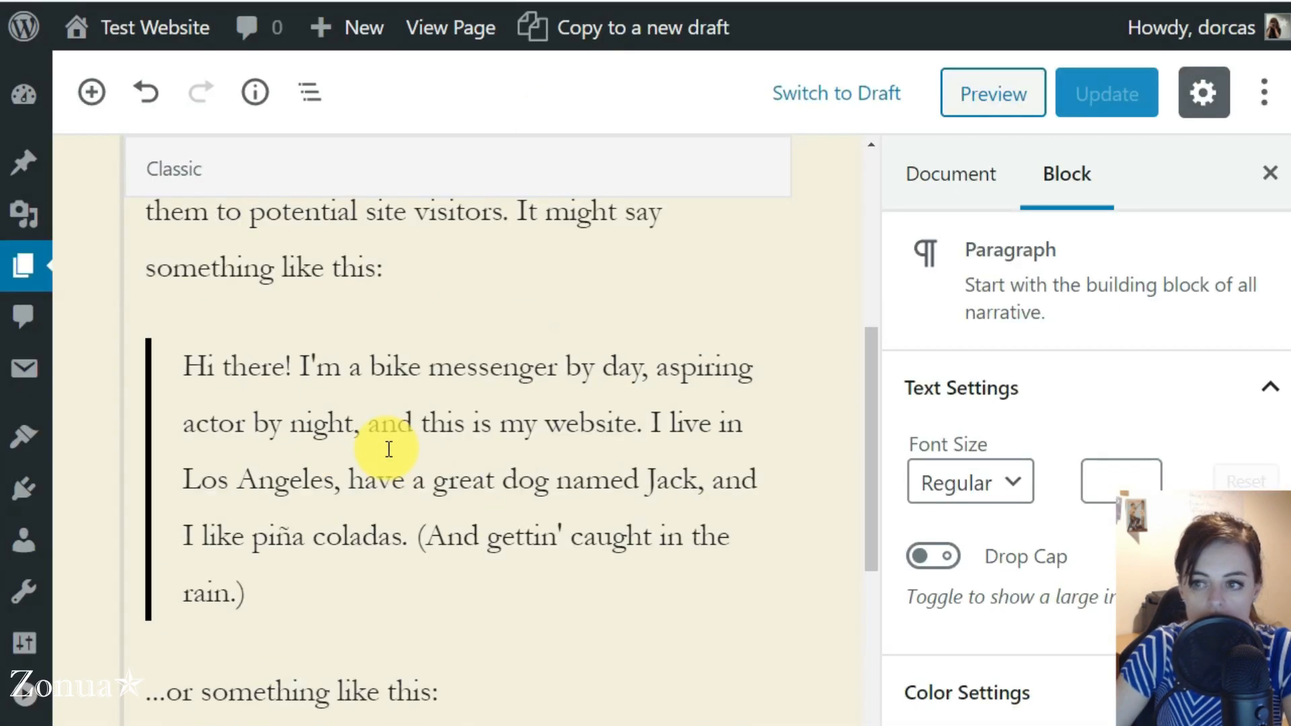
pyautogui.click(626, 0)
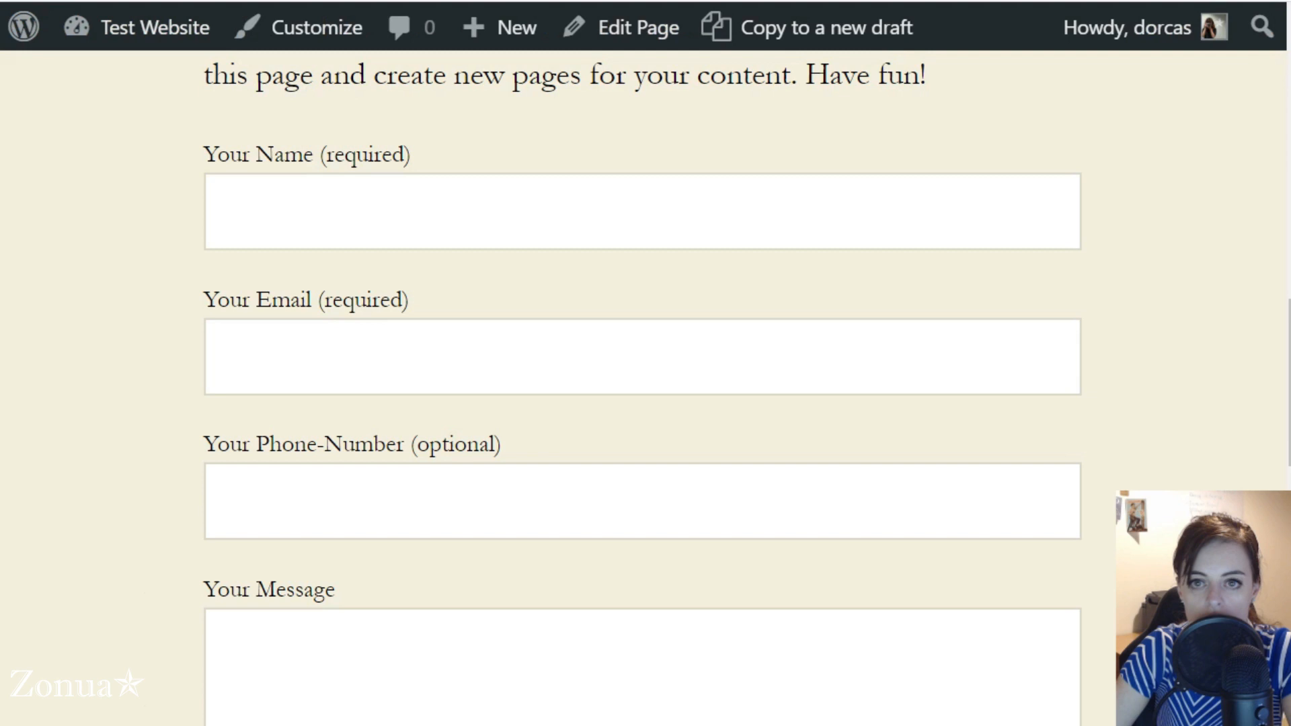
pyautogui.scroll(10, 374, 425)
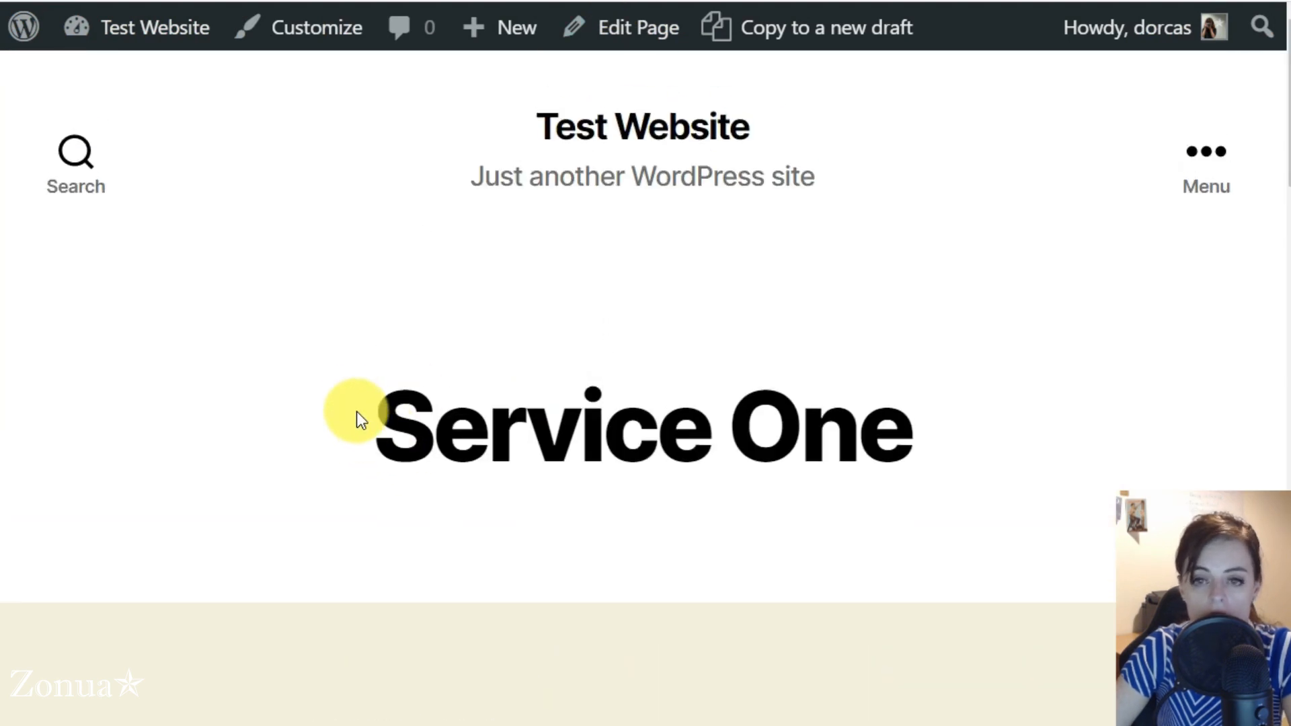
pyautogui.scroll(-15, 356, 412)
pyautogui.scroll(-8, 356, 397)
pyautogui.scroll(3, 357, 404)
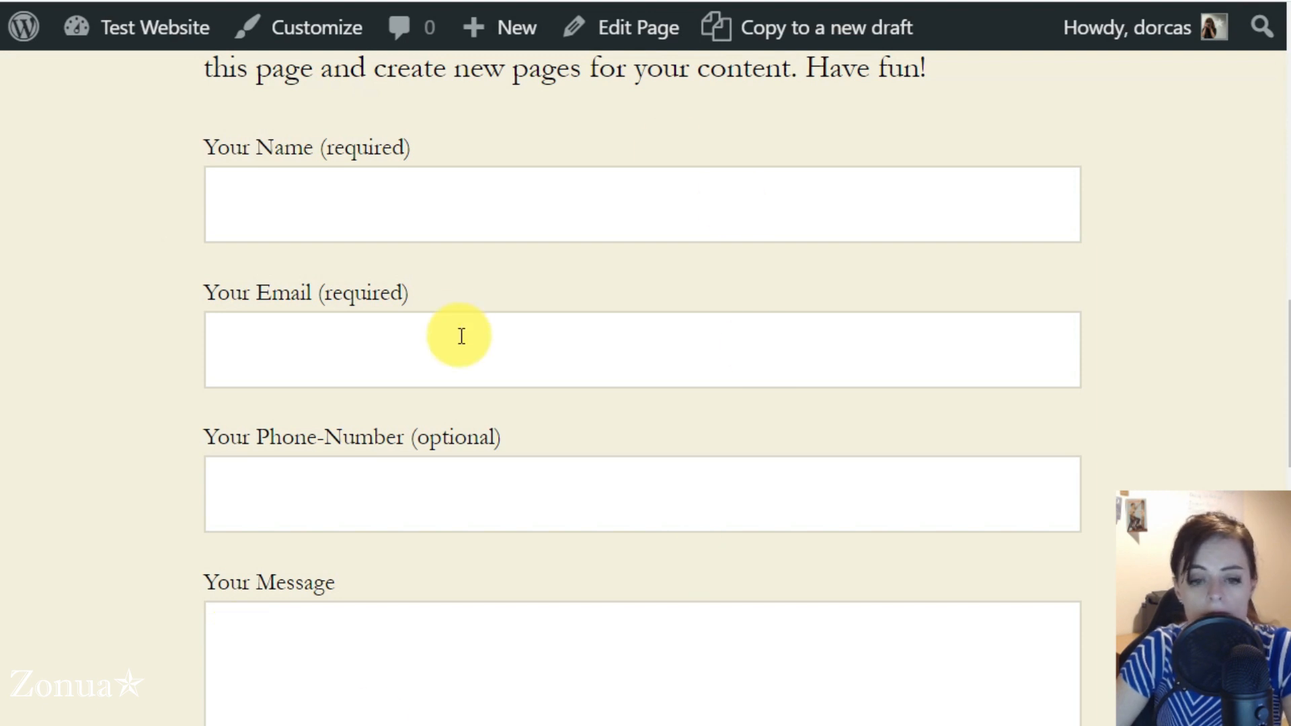
pyautogui.scroll(5, 456, 310)
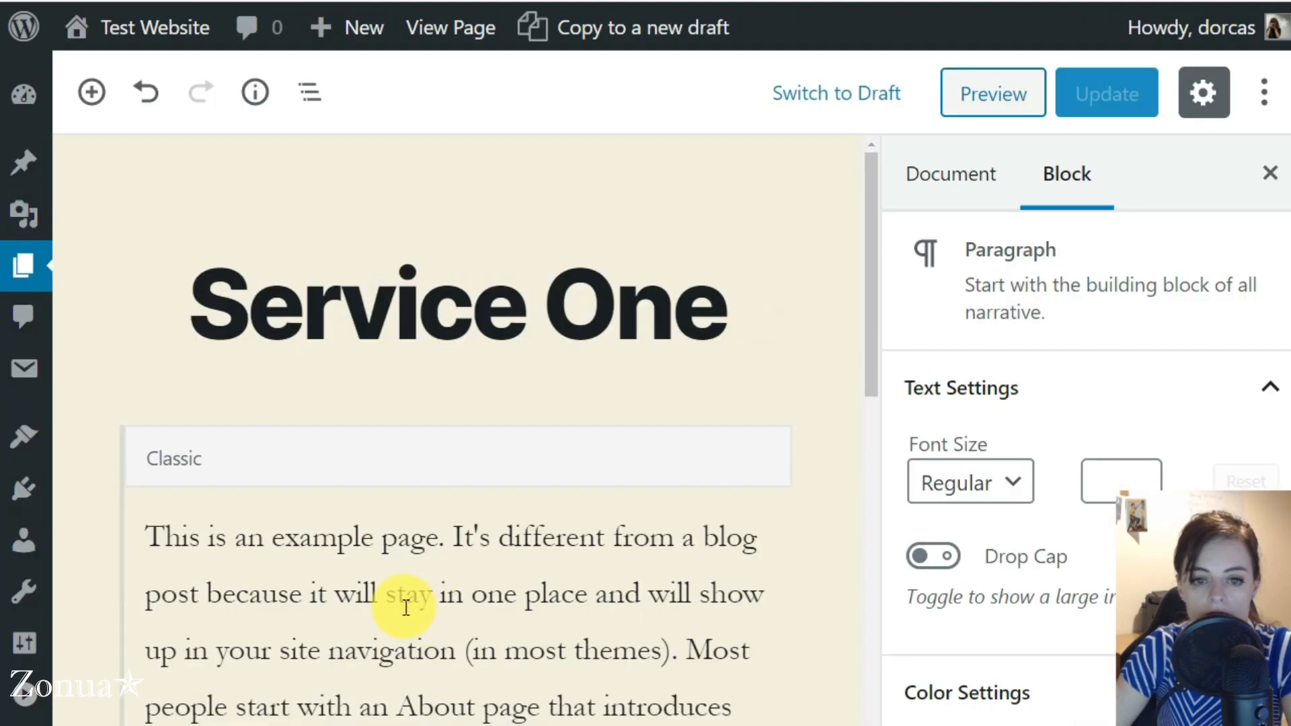
pyautogui.scroll(-10, 403, 605)
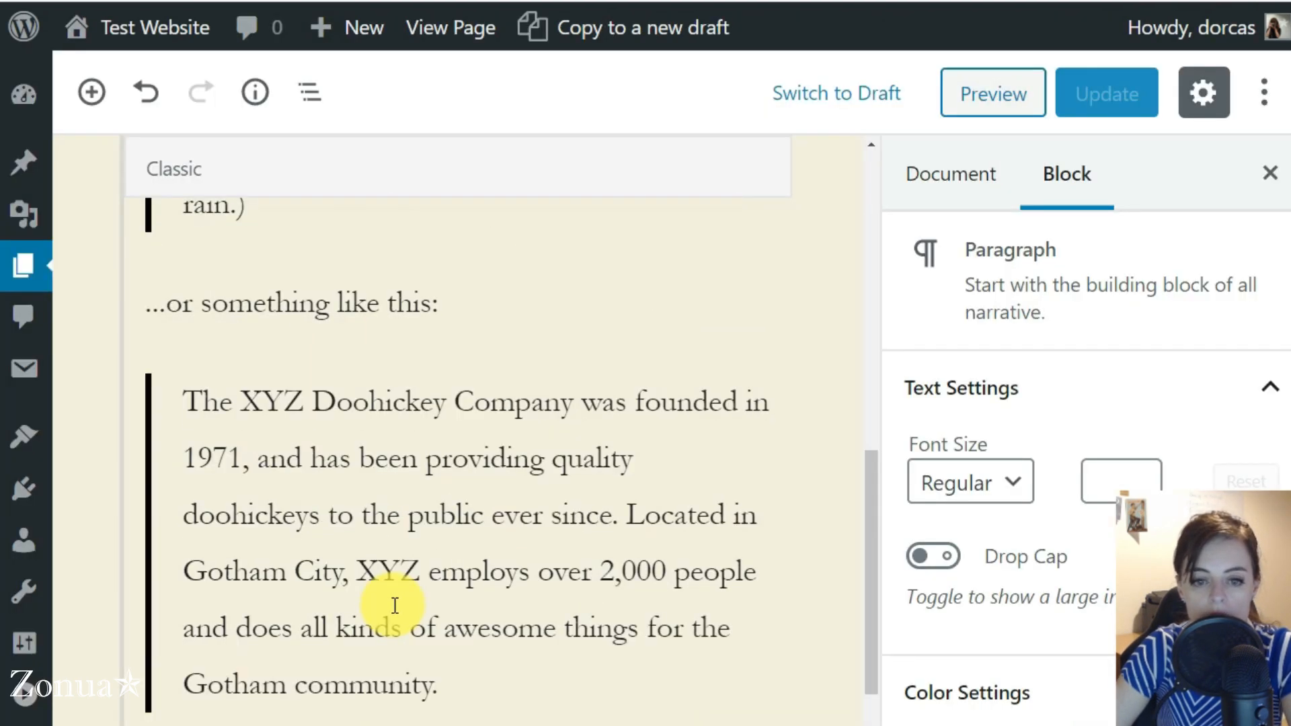
# Add the paragraph "To enquire about Service One, please fill in this form:" directly above the contact form shortcode
pyautogui.scroll(-6, 395, 605)
pyautogui.click(619, 430)
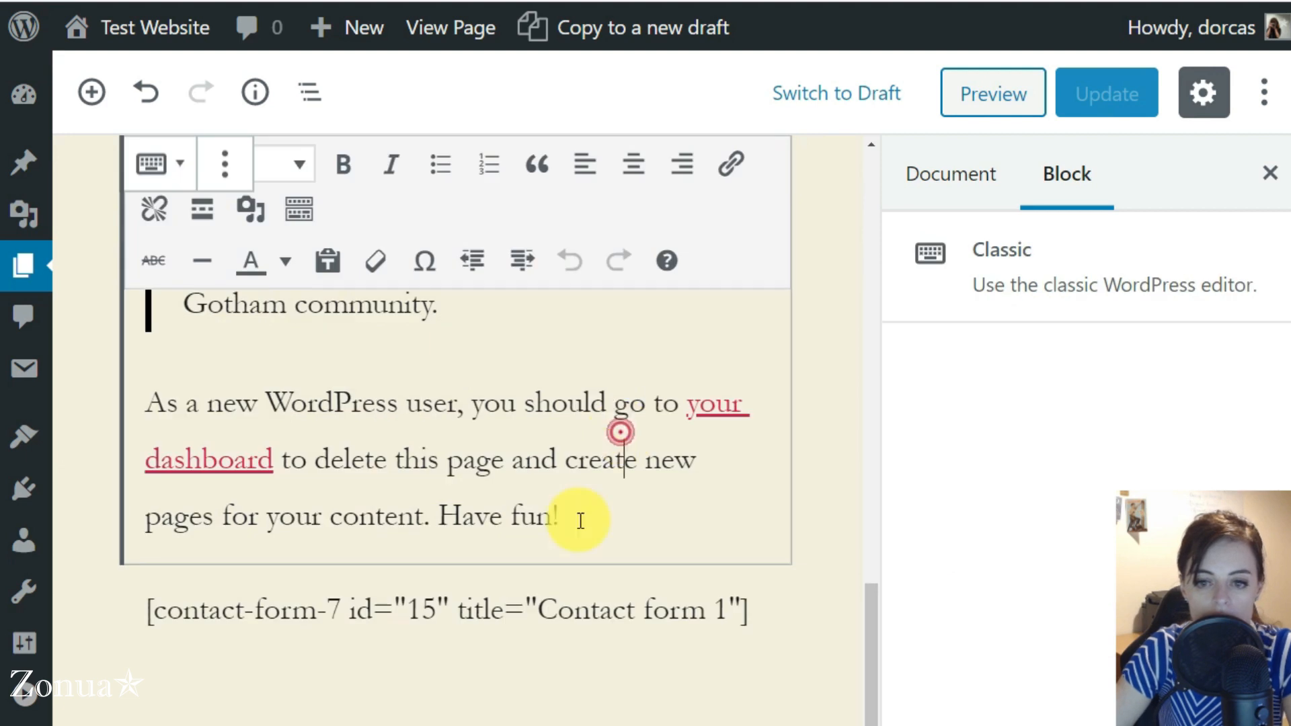
pyautogui.click(216, 608)
pyautogui.click(139, 464)
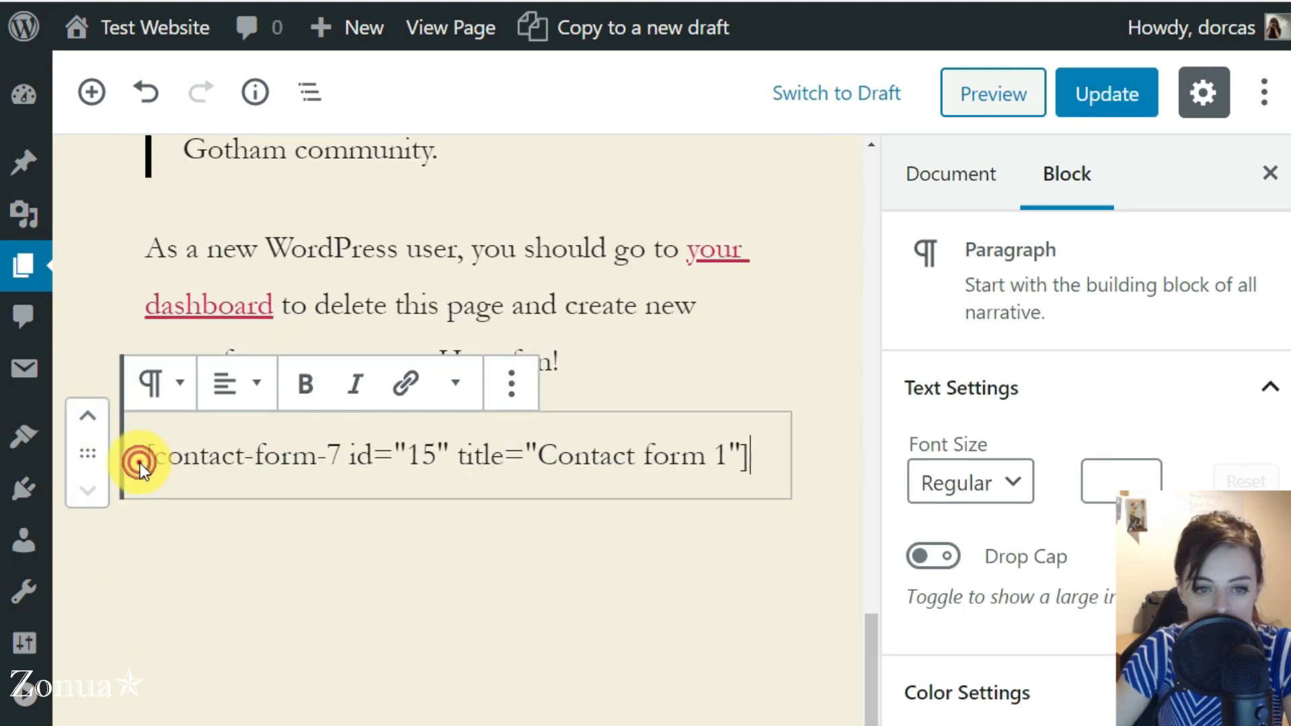
pyautogui.write('tO')
pyautogui.press('BackSpace')
pyautogui.press('BackSpace')
pyautogui.press('BackSpace')
pyautogui.write('To enquire about Service One')
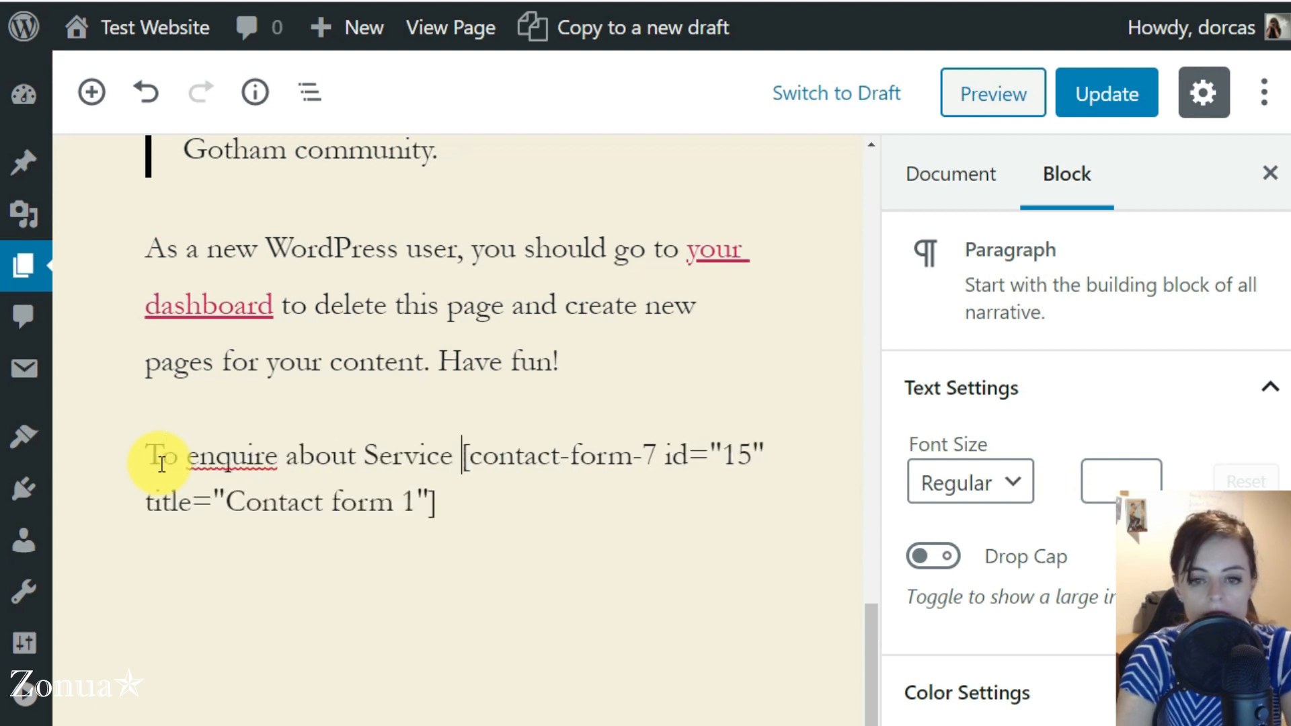
pyautogui.write(', please fill in this')
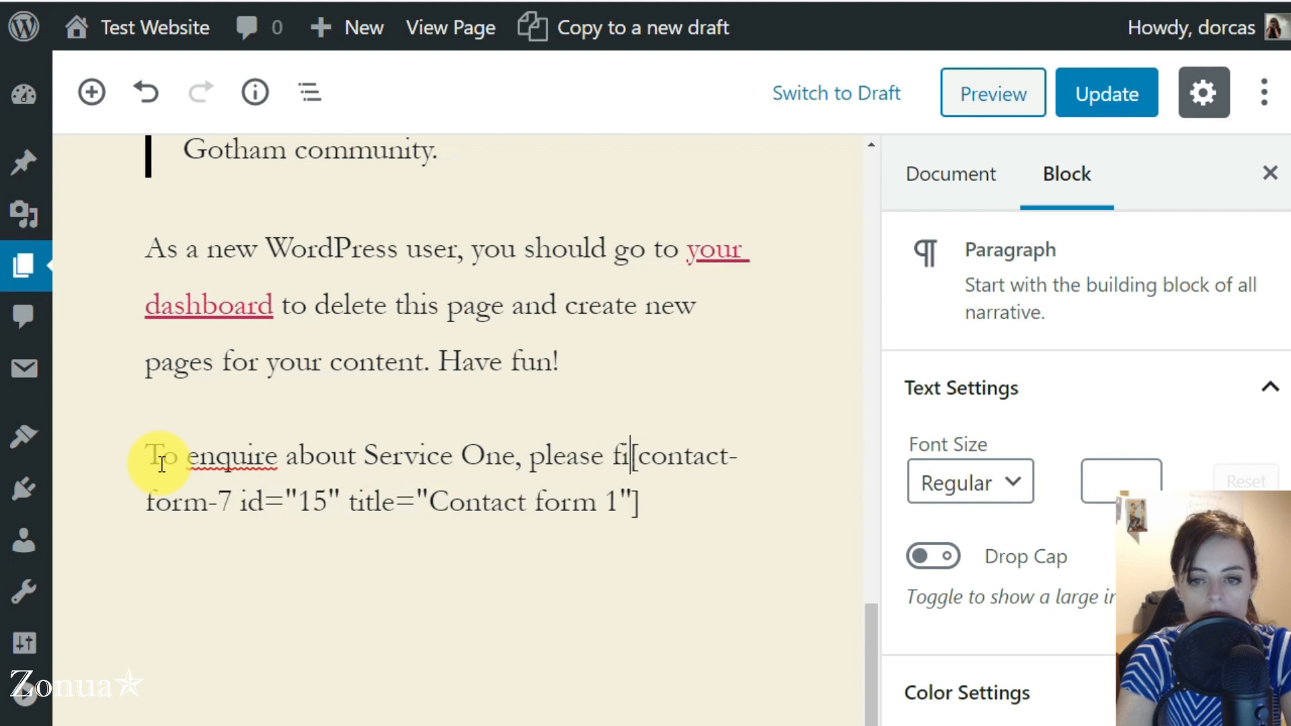
pyautogui.write(' form:')
pyautogui.press('Return')
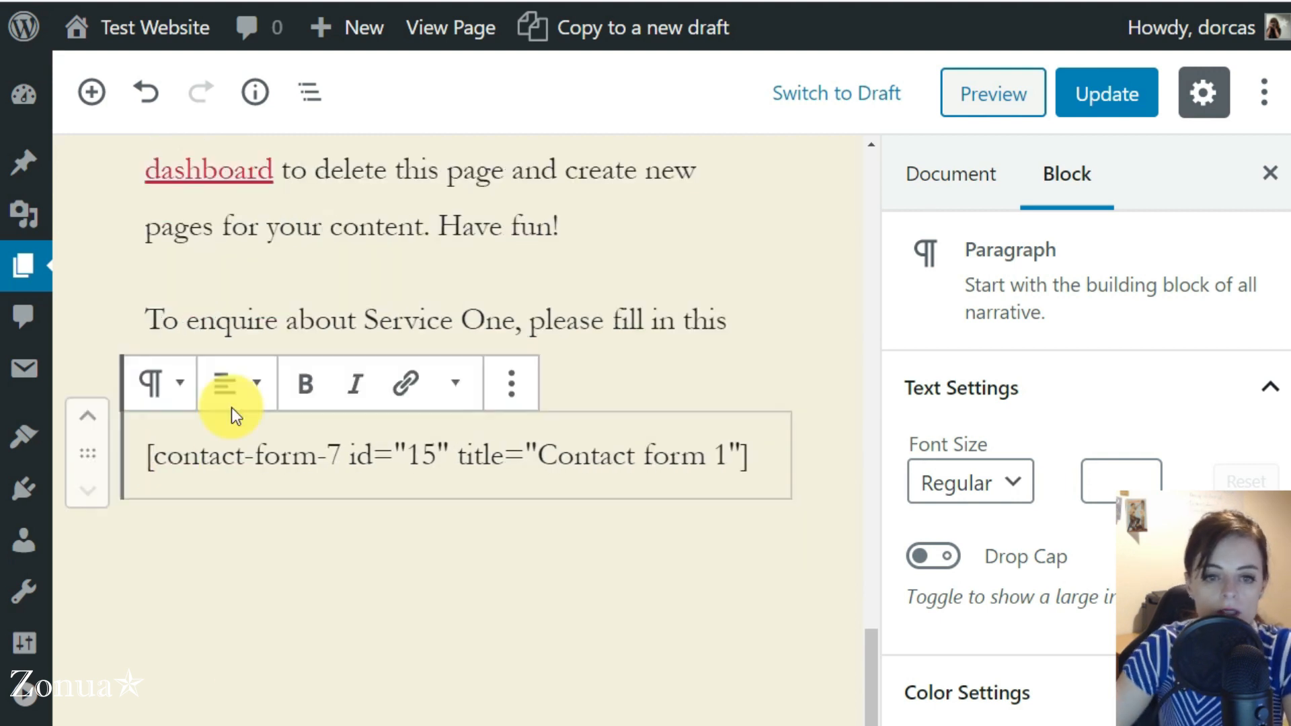
# Update the page and reload the live Service One page to check the introduction line above the contact form
pyautogui.click(202, 345)
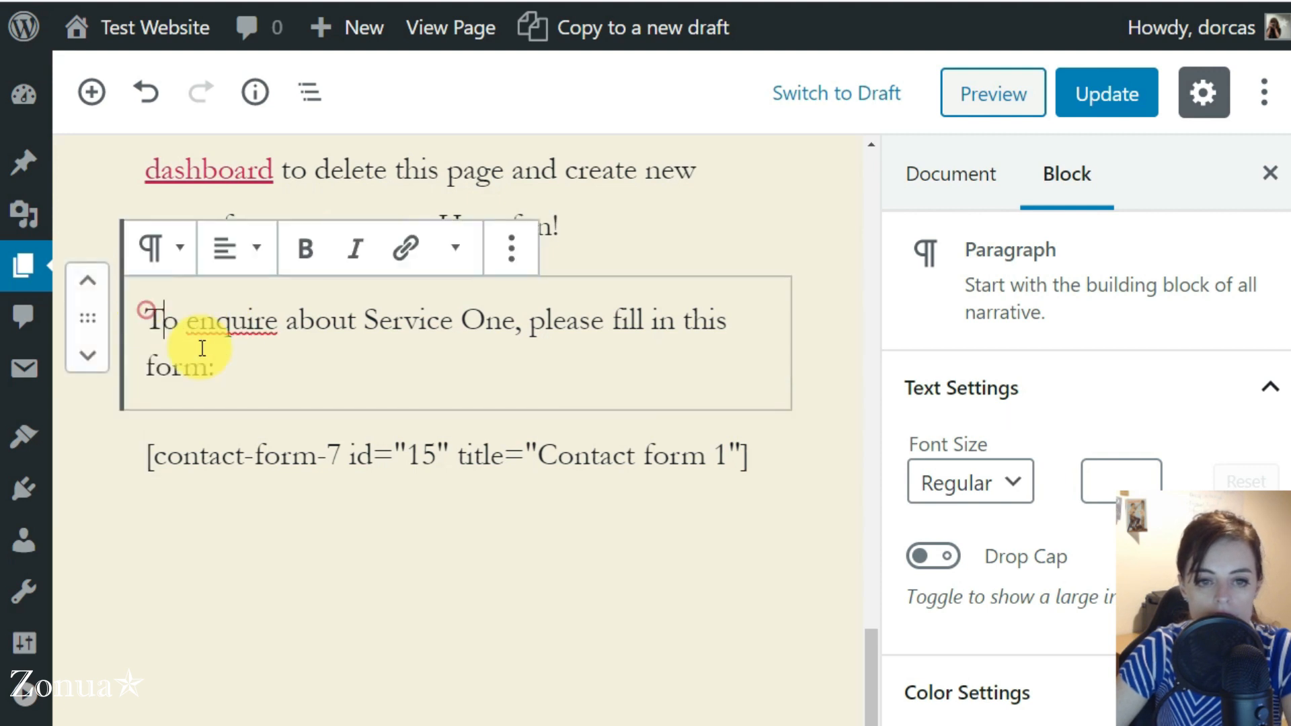
pyautogui.moveTo(221, 363); pyautogui.dragTo(186, 314)
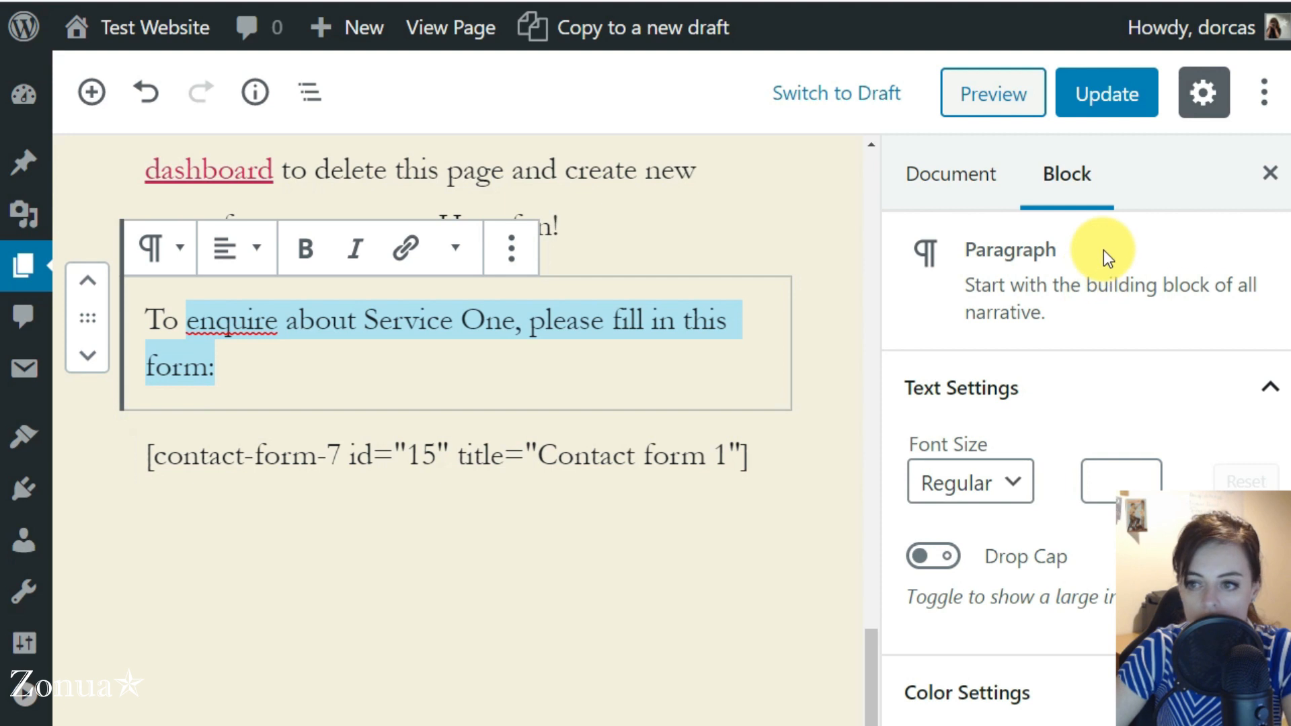
pyautogui.click(1048, 270)
pyautogui.click(279, 390)
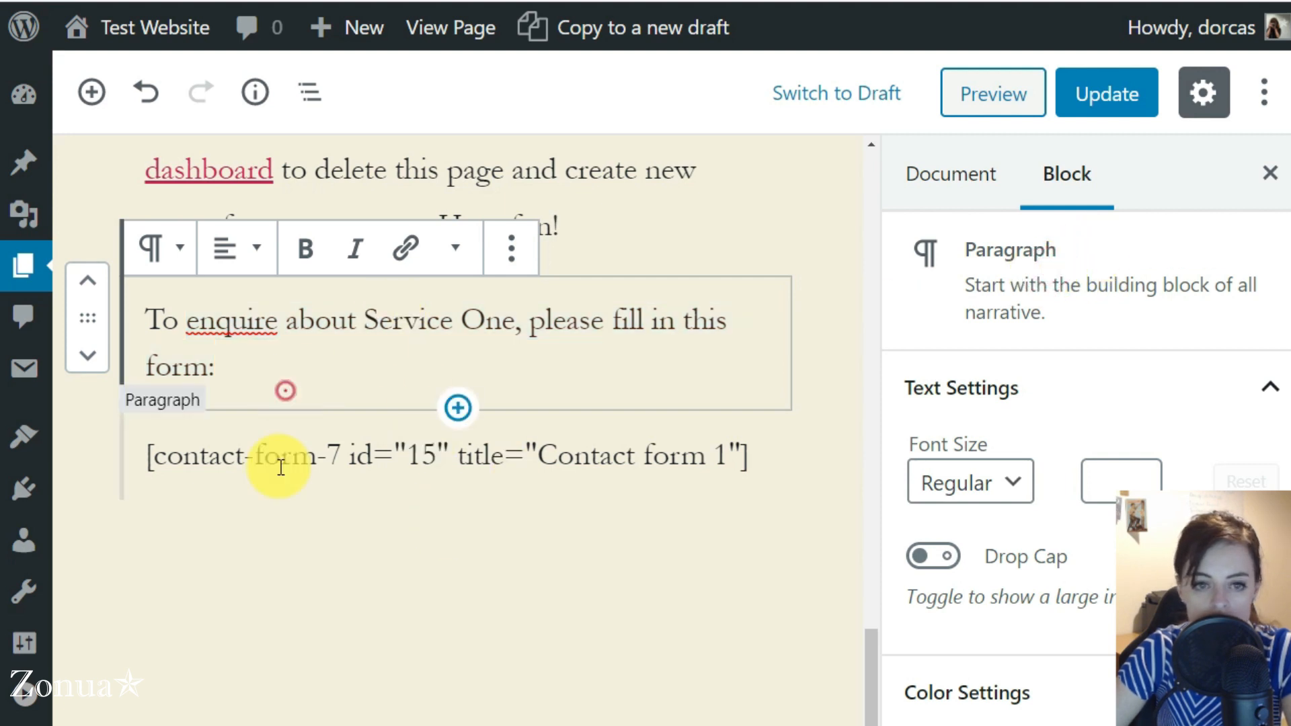
pyautogui.click(323, 454)
pyautogui.click(1106, 92)
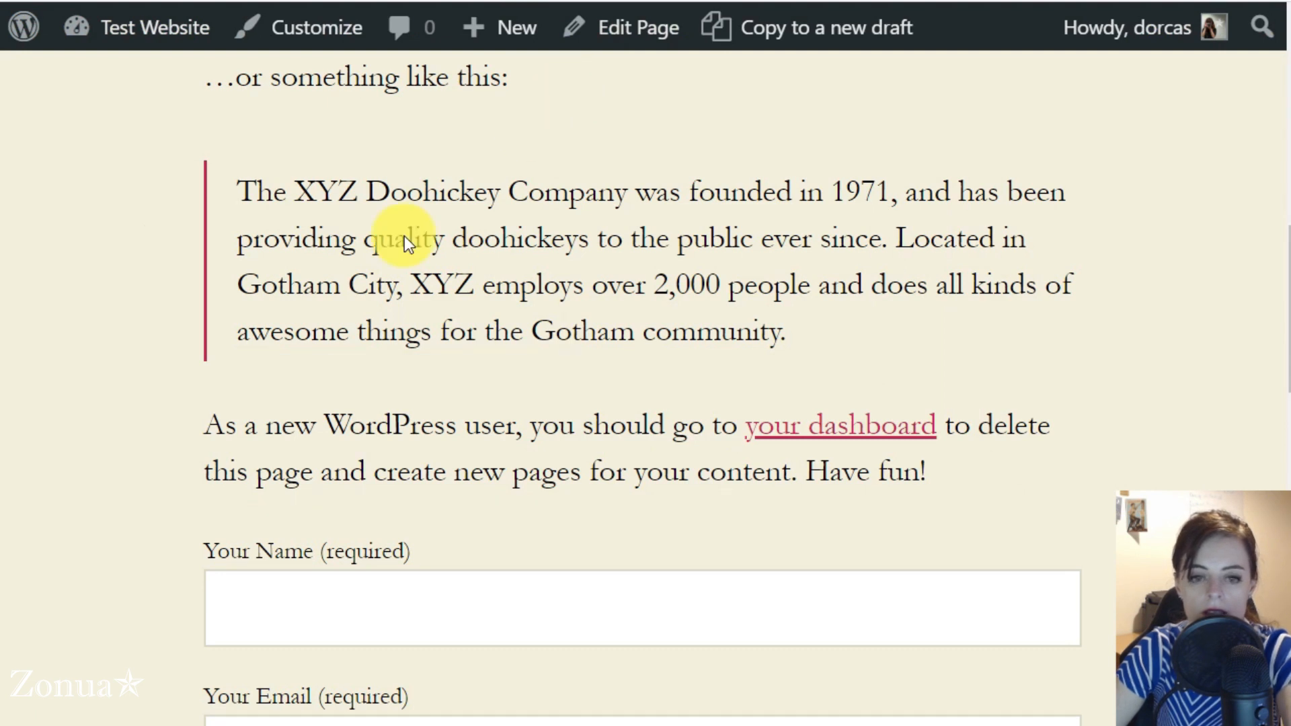
pyautogui.press('F5')
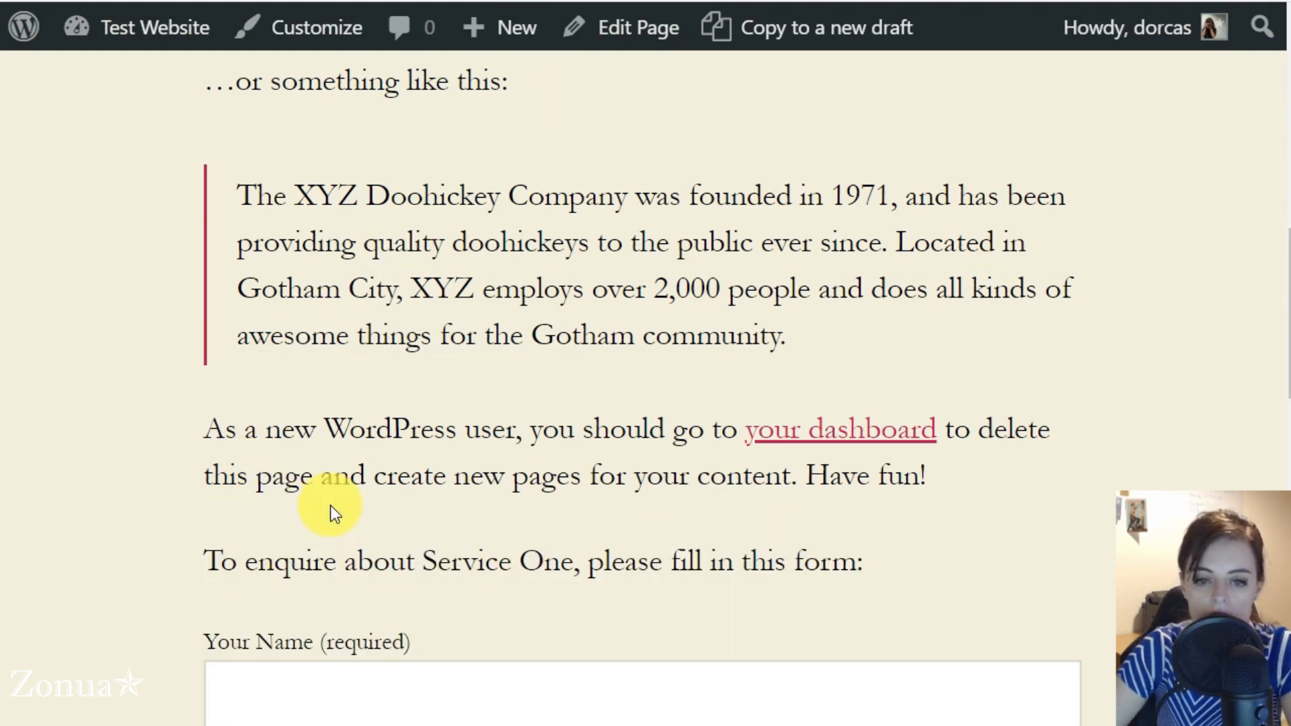
pyautogui.scroll(-5, 330, 506)
pyautogui.scroll(-3, 160, 444)
pyautogui.scroll(10, 160, 447)
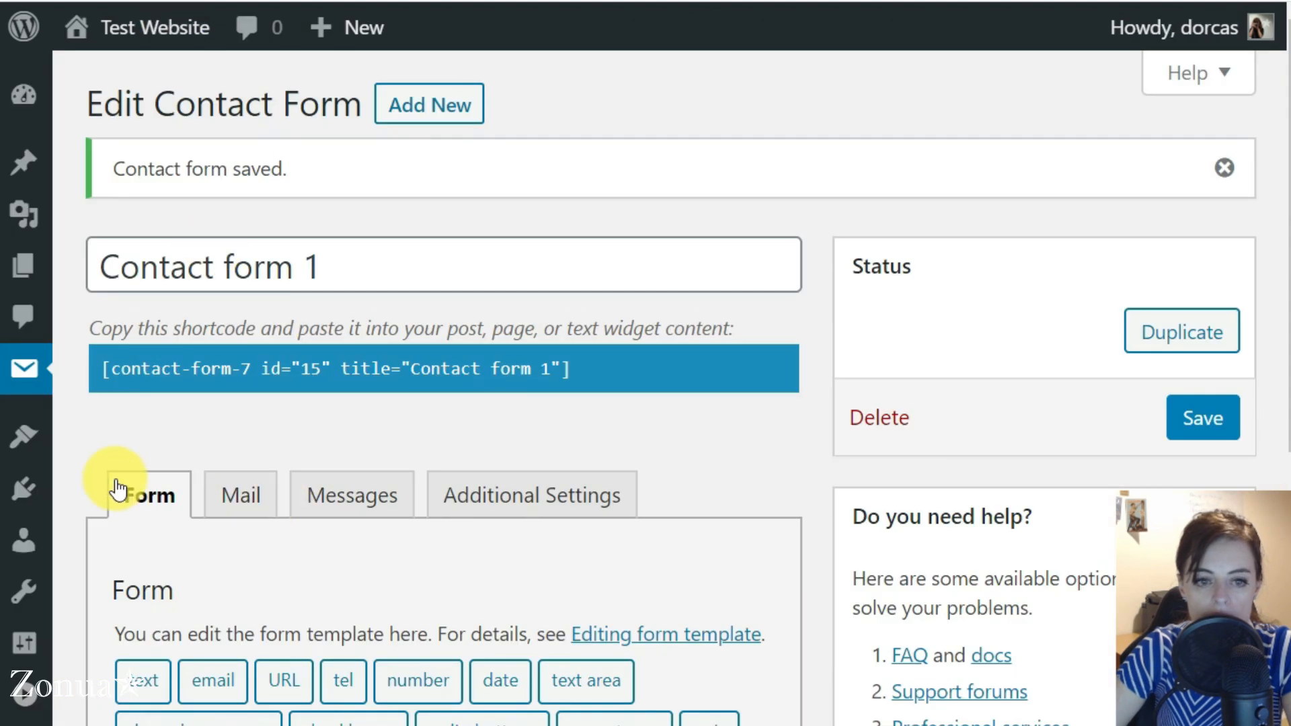
# Open Contact form 1 from the list of contact forms and rename it to "Contact form Service One"
pyautogui.hotkey('ctrl', '-')
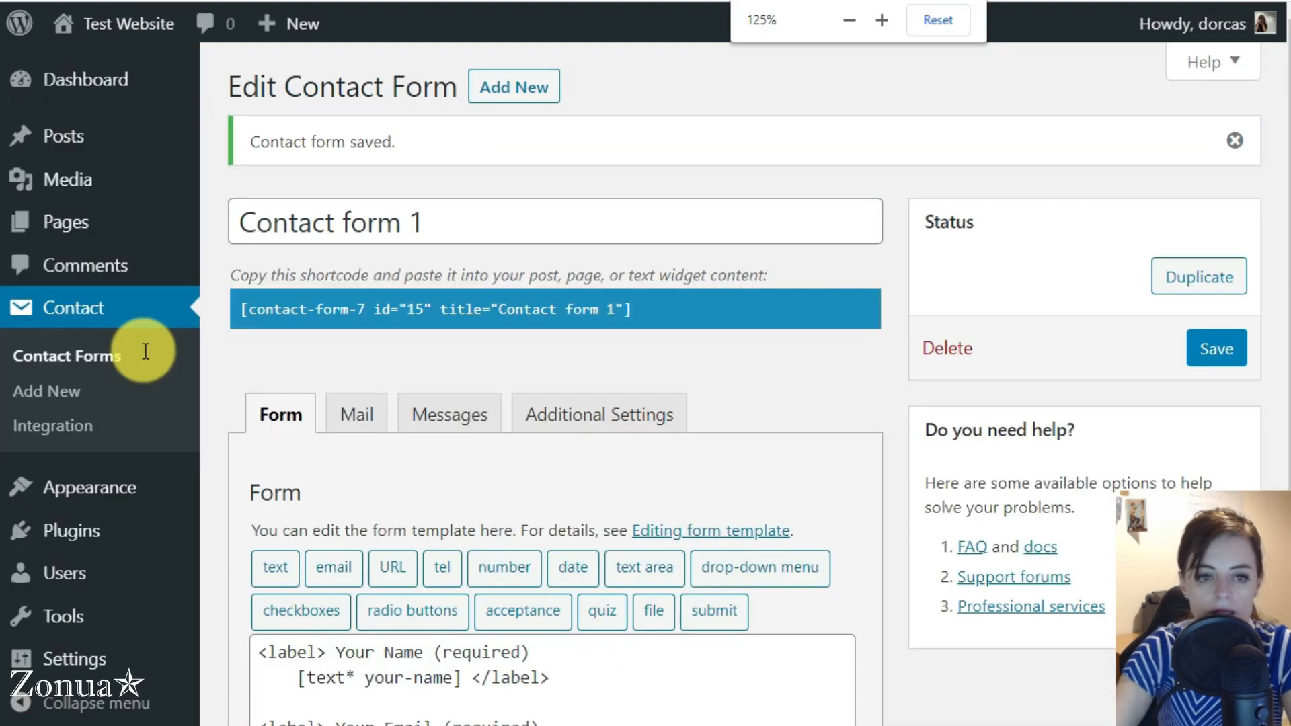
pyautogui.click(84, 312)
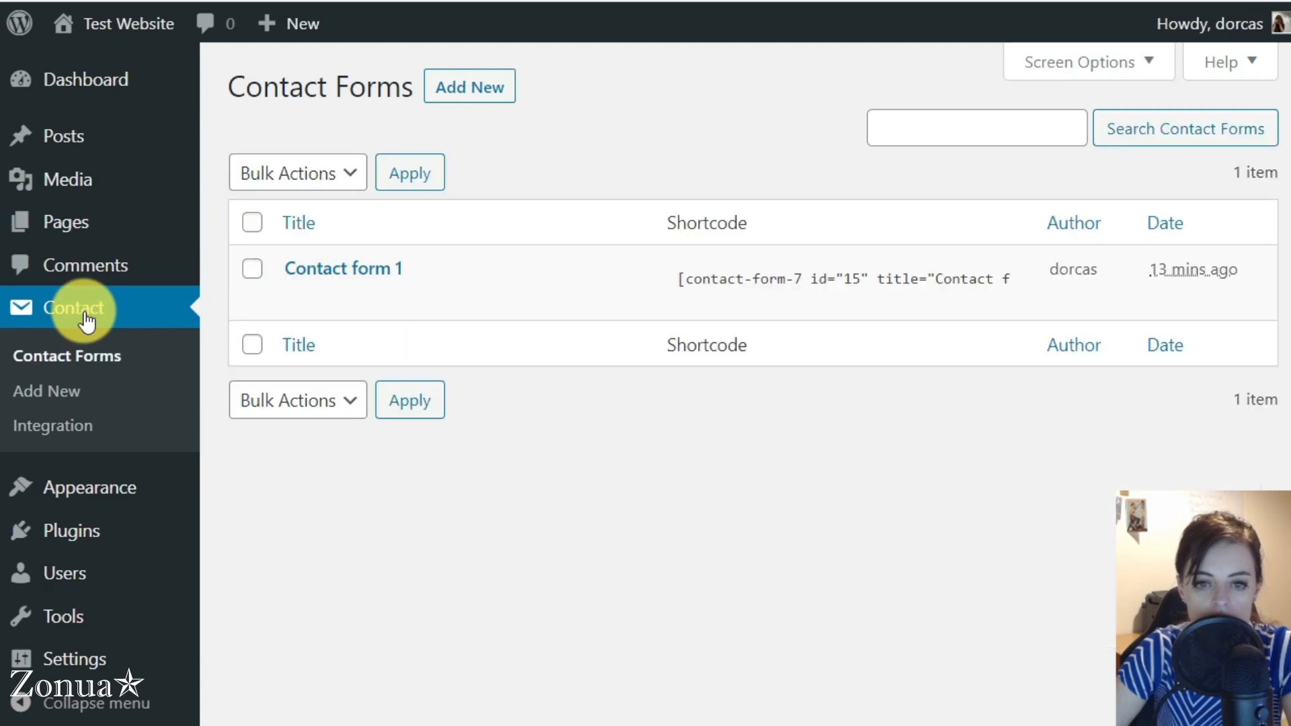
pyautogui.moveTo(412, 284)
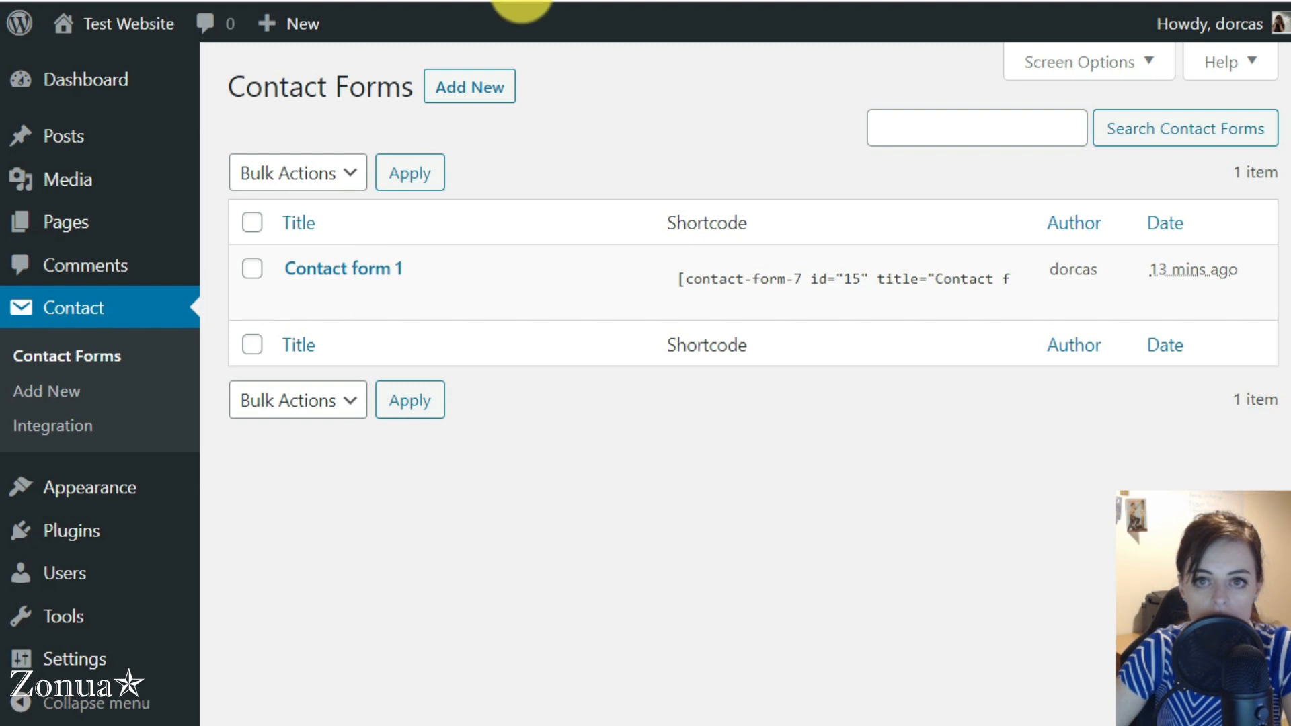
pyautogui.click(332, 268)
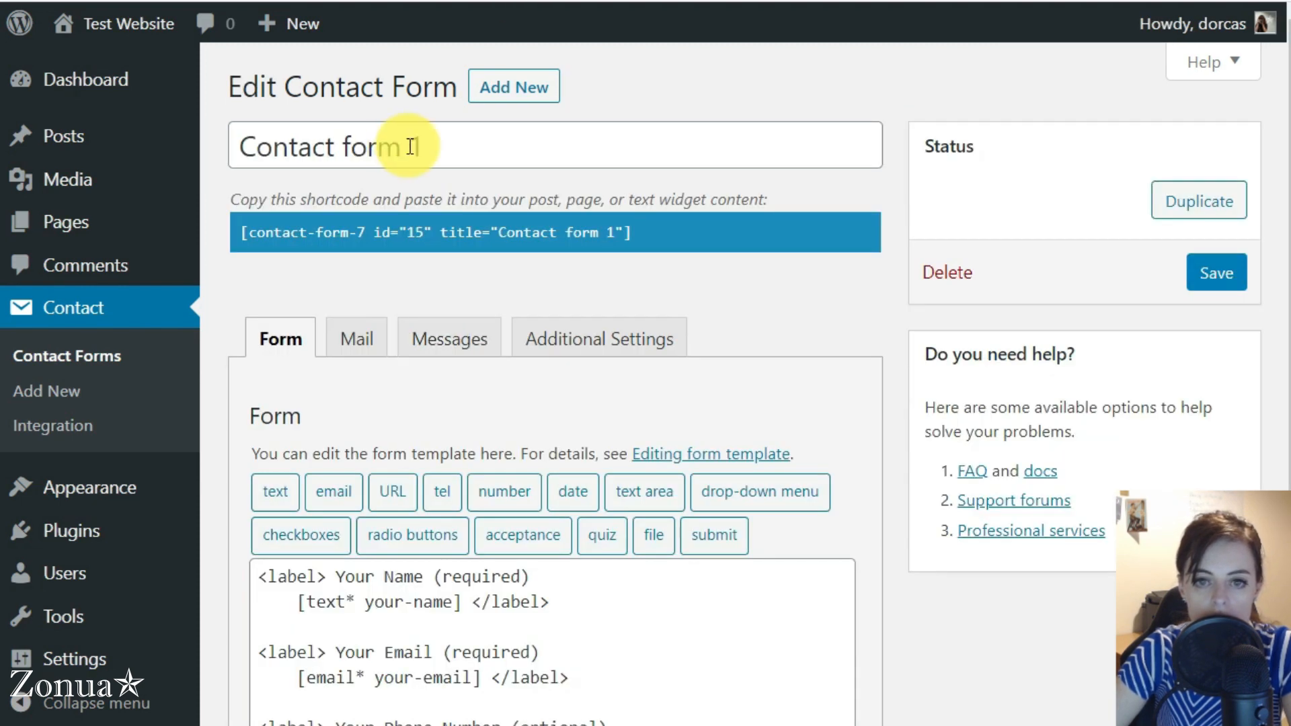
pyautogui.doubleClick(410, 146)
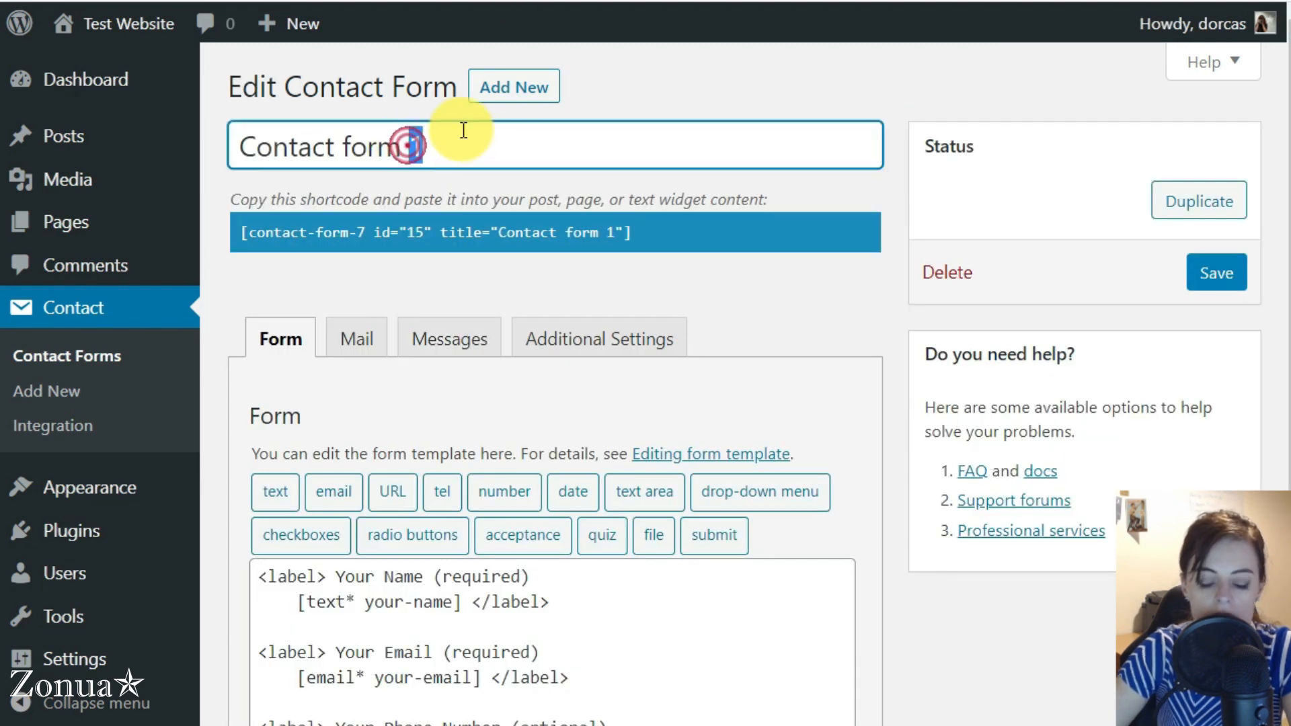
pyautogui.write('Service One')
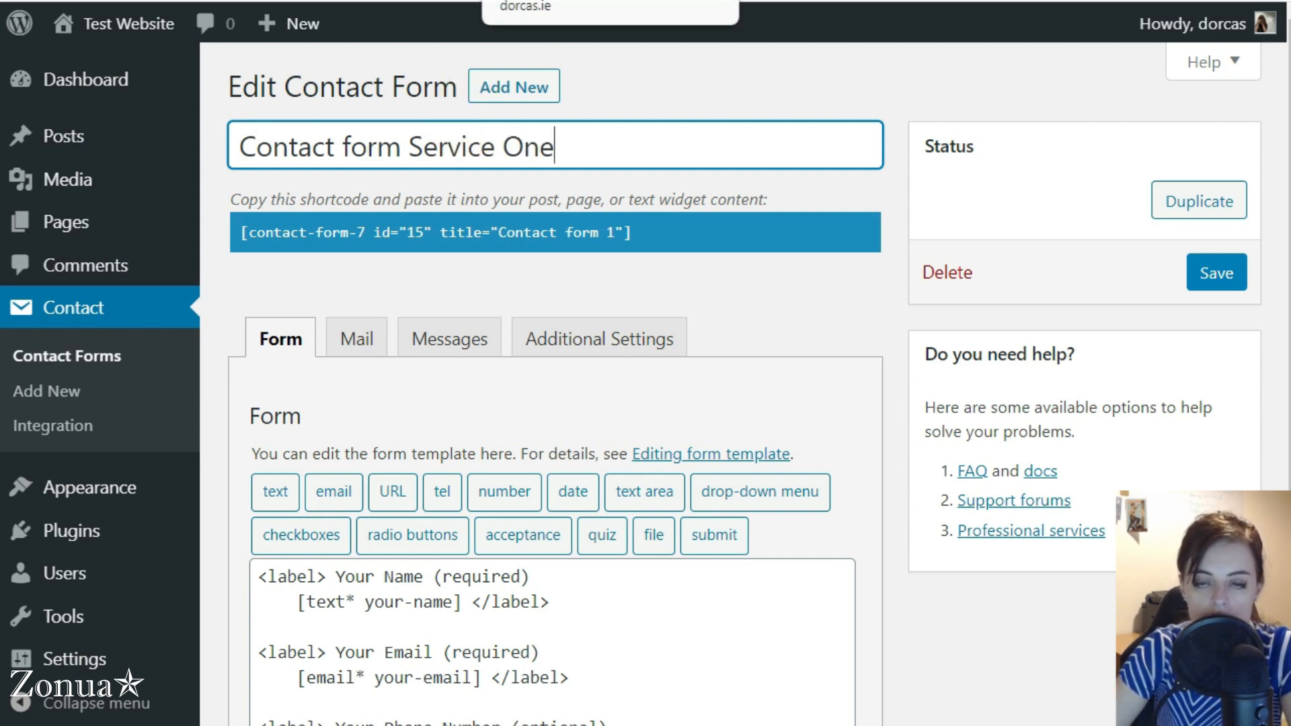
# Add "This form was filled in on the Service One page." below the phone line in the mail message body and save the form
pyautogui.click(573, 1)
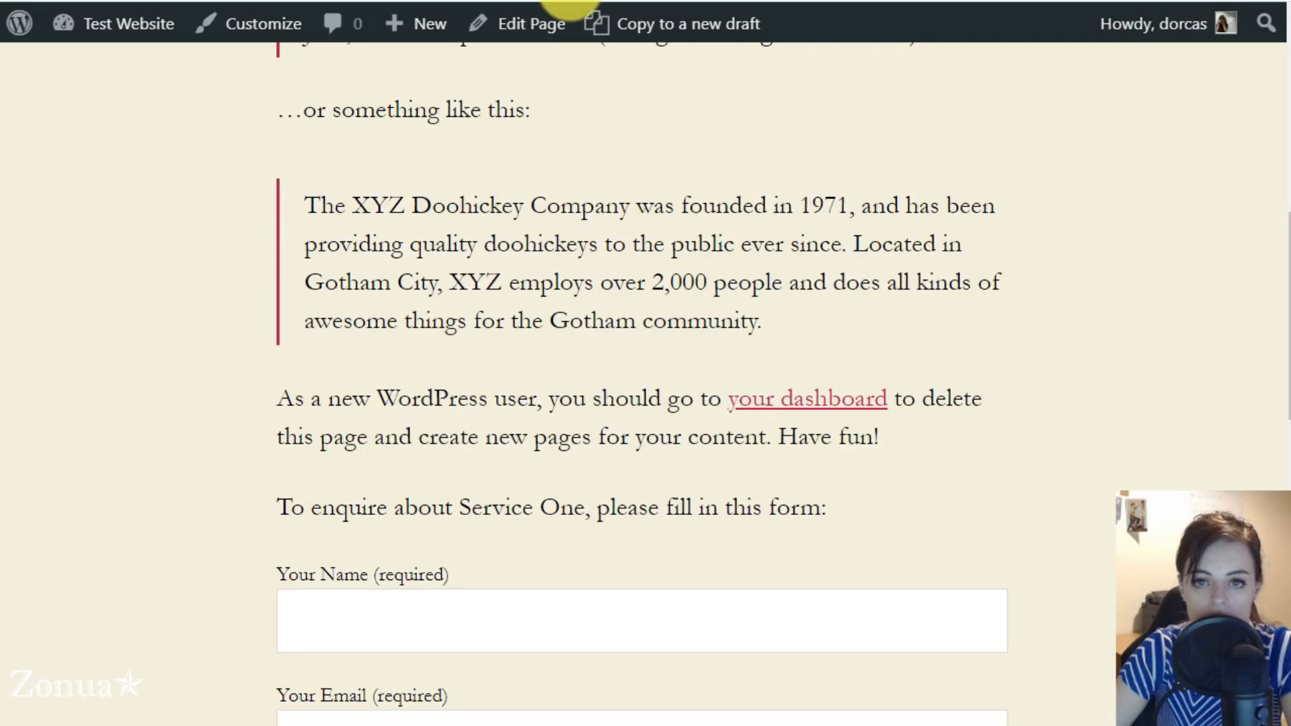
pyautogui.scroll(-1, 548, 223)
pyautogui.scroll(-3, 548, 222)
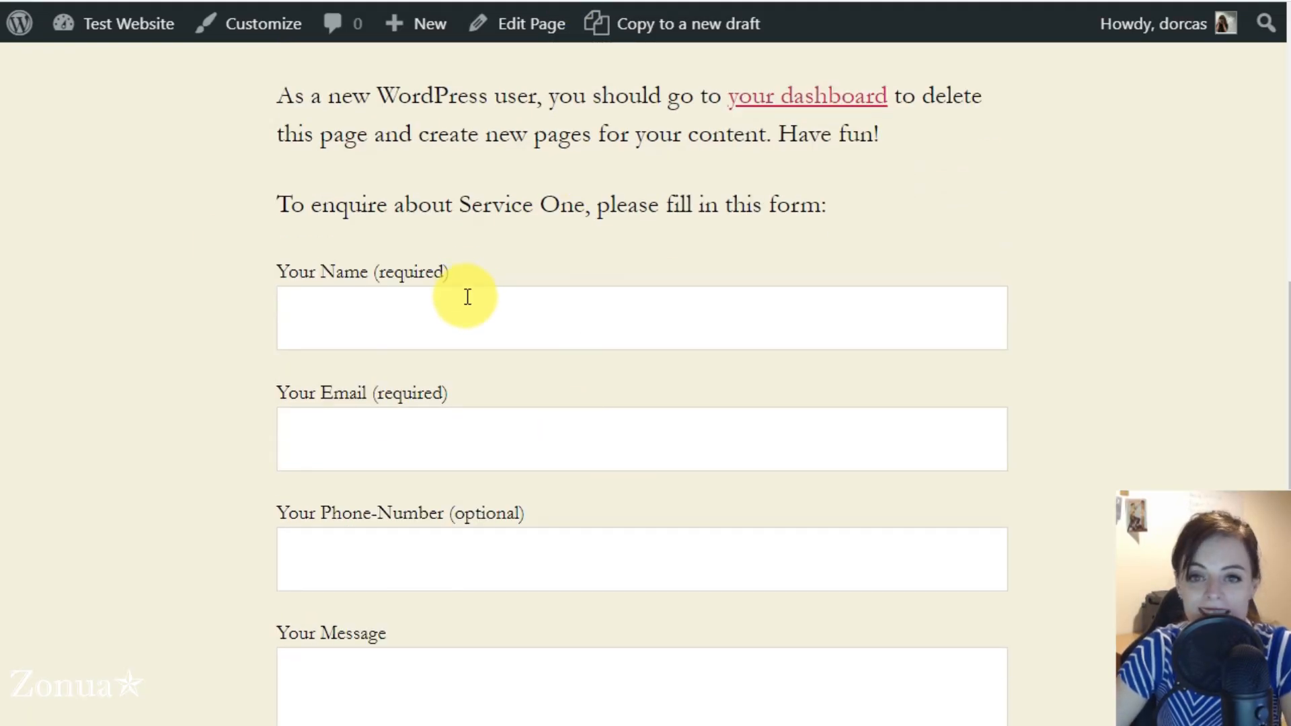
pyautogui.hotkey('ctrl', 'shift', 'Tab')
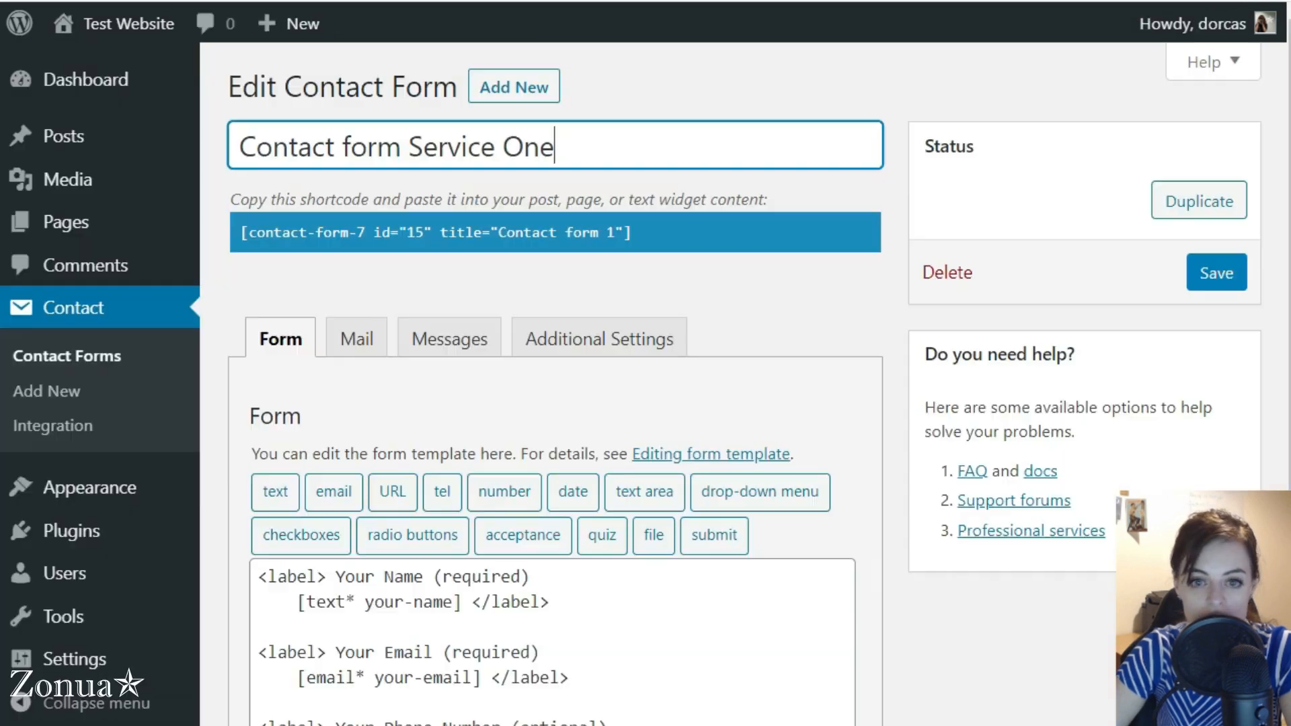
pyautogui.click(355, 337)
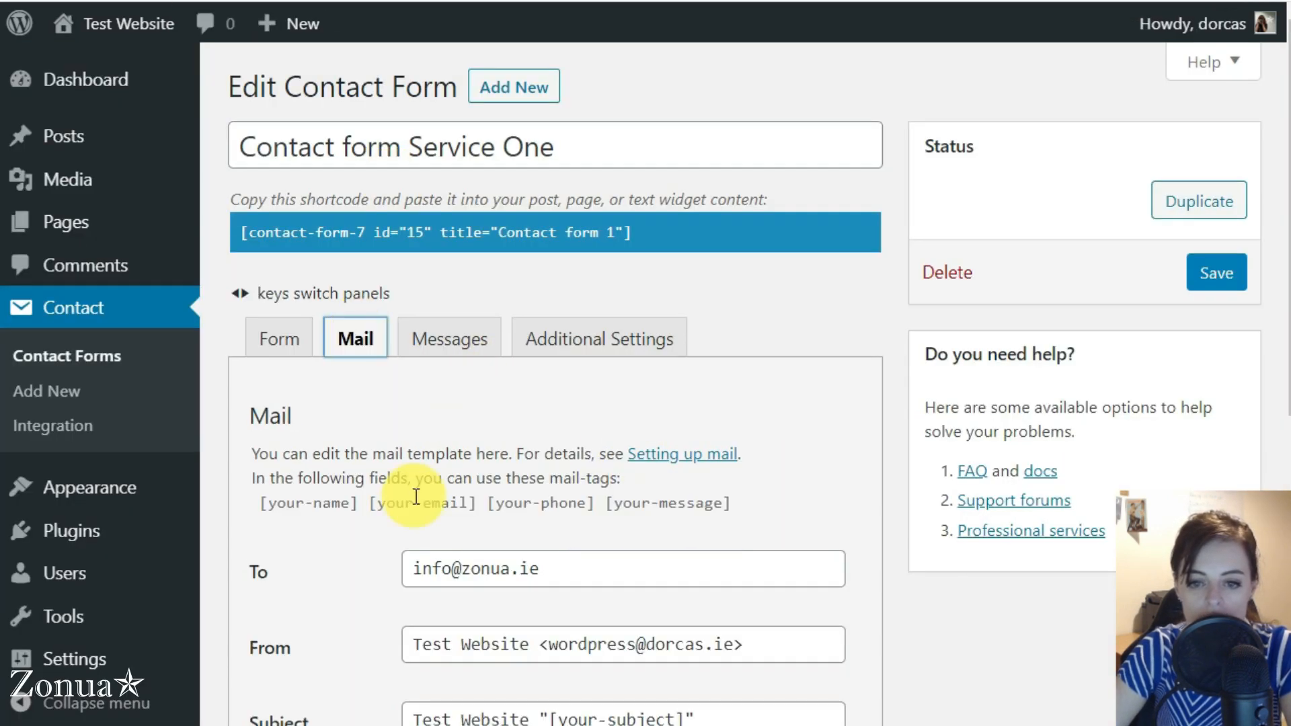
pyautogui.scroll(-5, 354, 578)
pyautogui.scroll(-5, 354, 578)
pyautogui.click(646, 362)
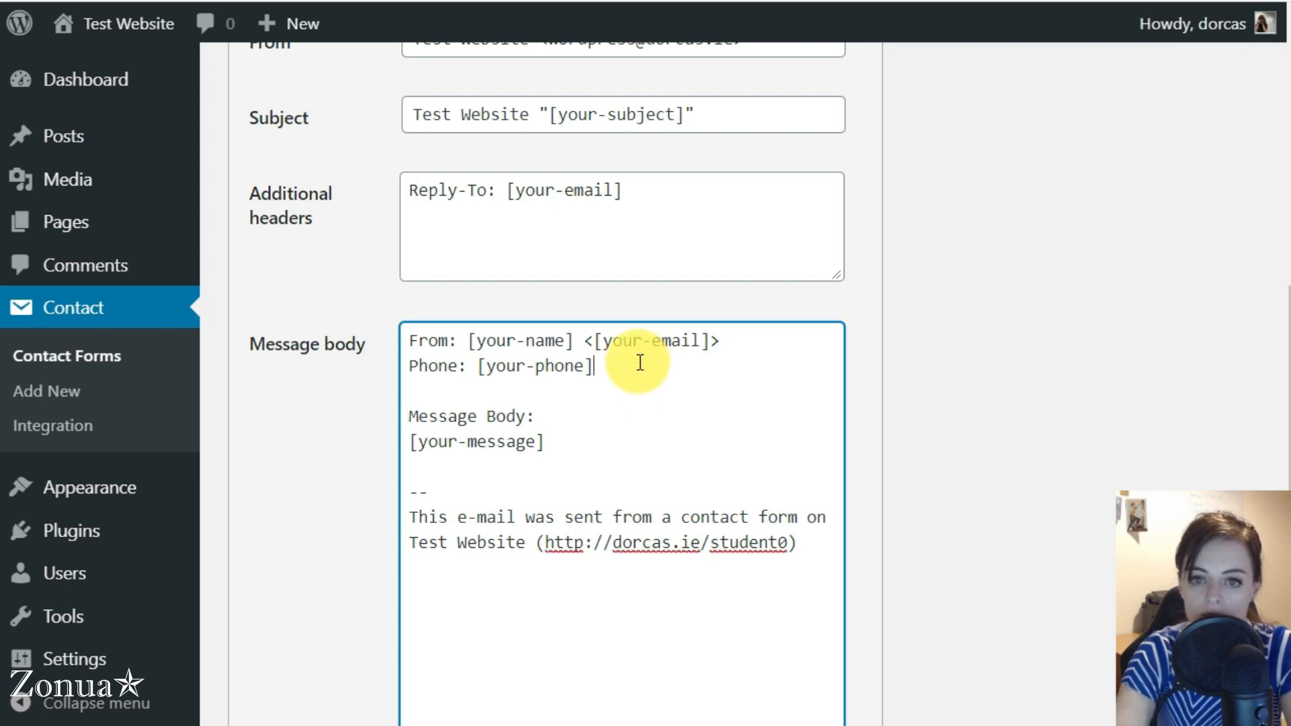
pyautogui.press('Return')
pyautogui.press('Return')
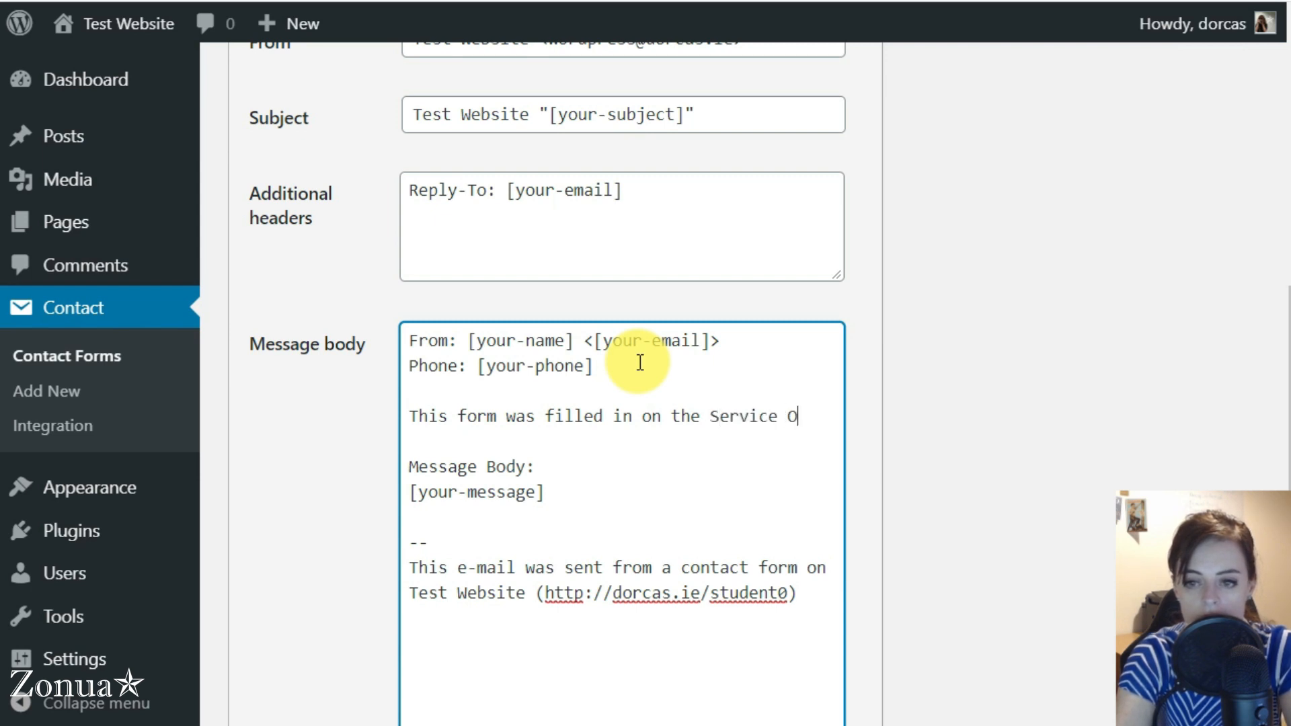
pyautogui.write('page.')
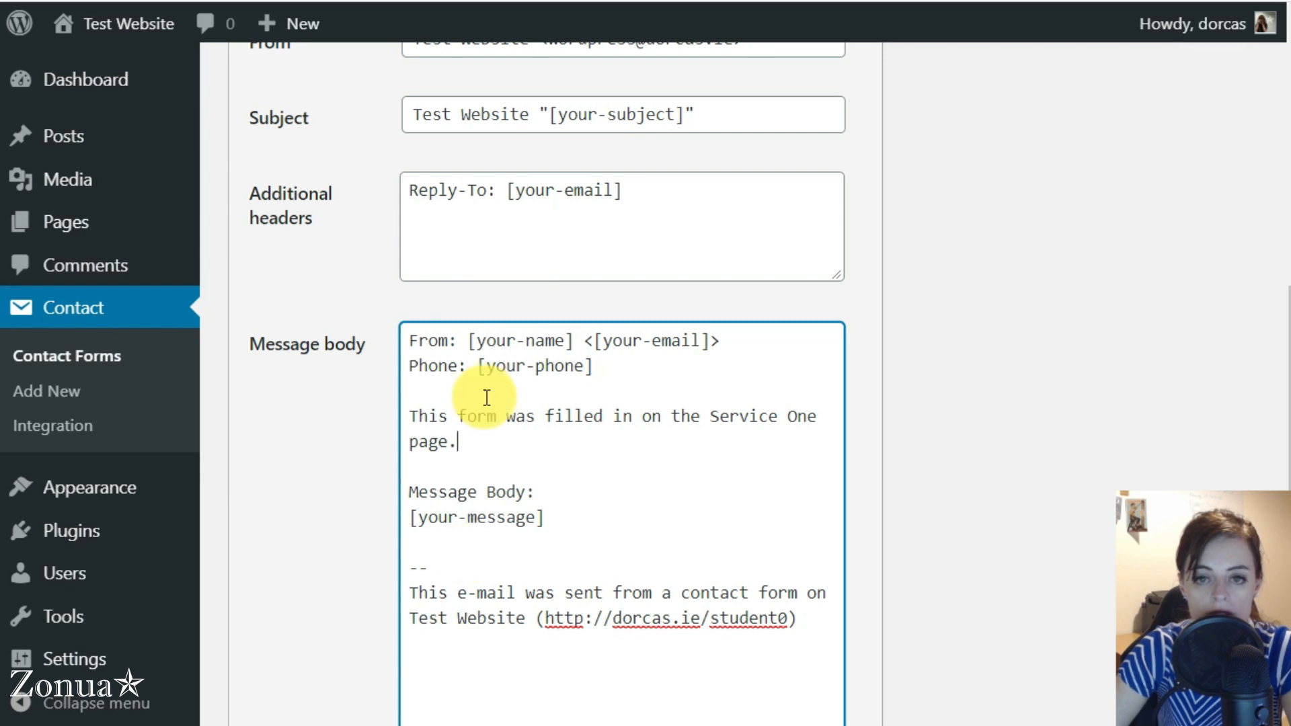
pyautogui.scroll(3, 408, 423)
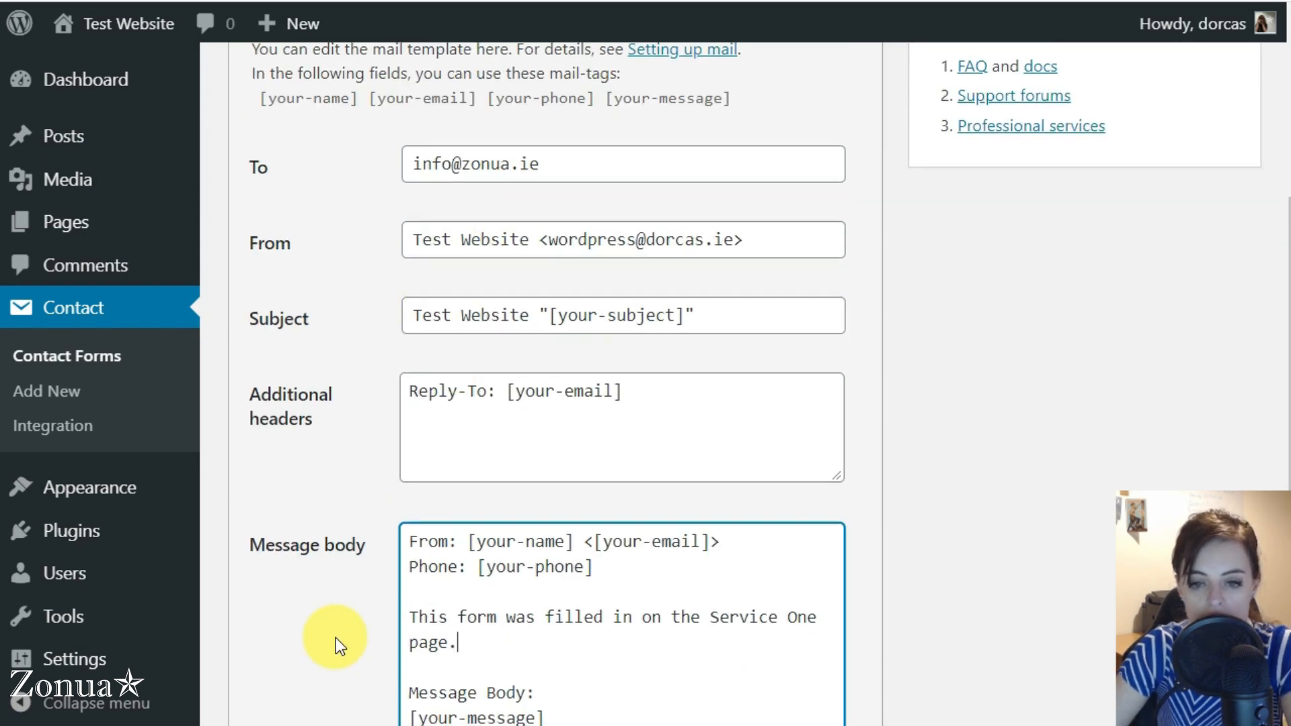
pyautogui.scroll(-10, 337, 639)
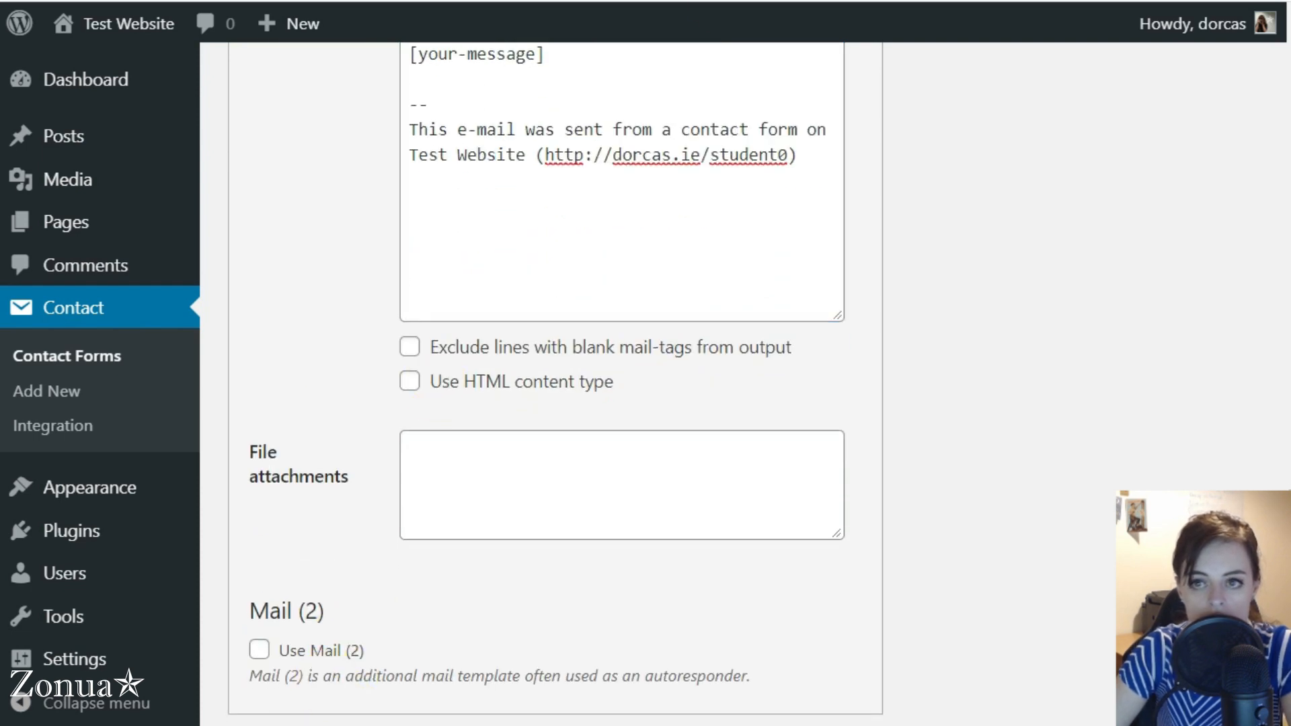
# Duplicate the Service One contact form for the Service Two page and rename the copy to "Contact form Service Two"
pyautogui.click(800, 1)
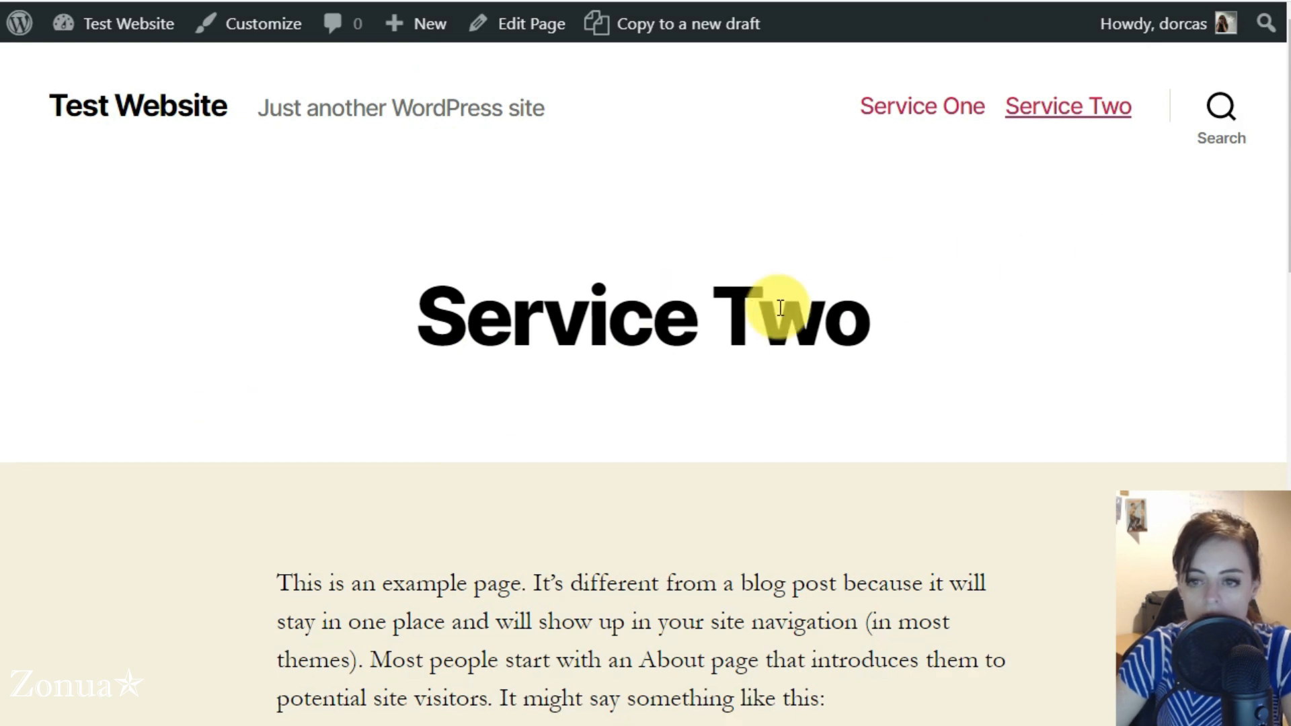
pyautogui.scroll(-7, 784, 311)
pyautogui.scroll(-8, 75, 430)
pyautogui.scroll(15, 75, 429)
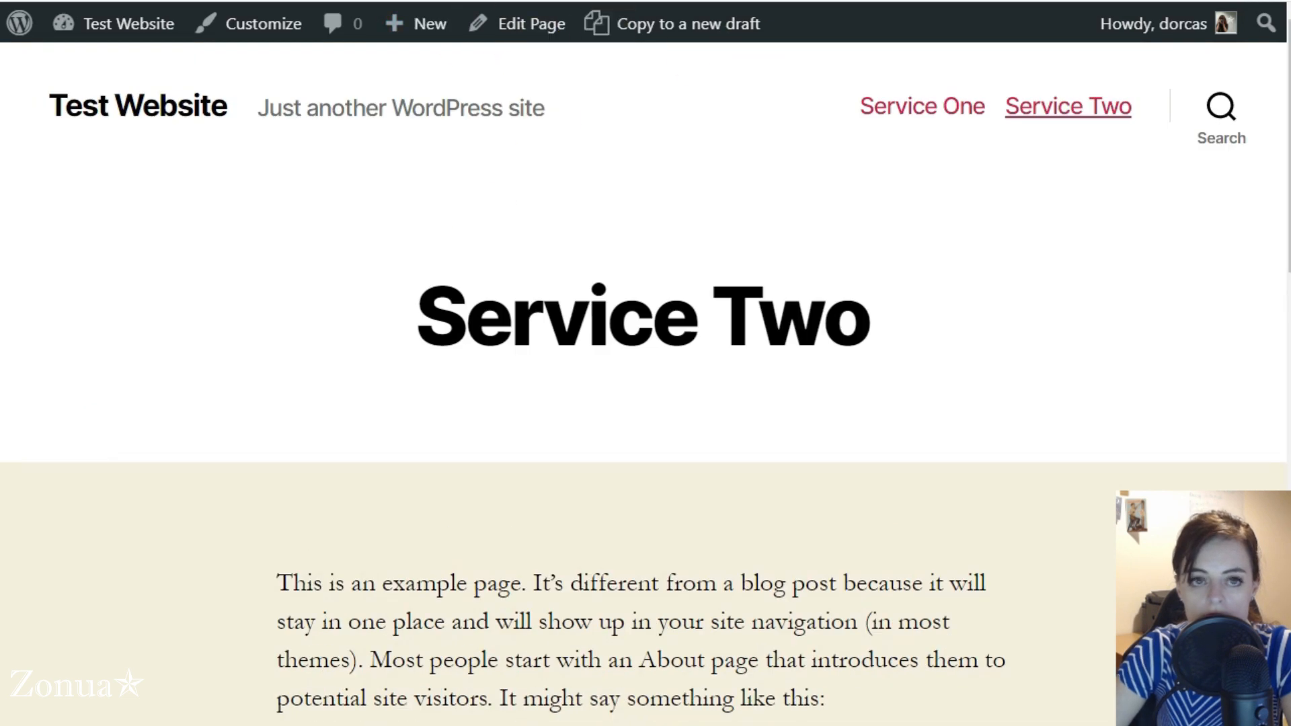
pyautogui.click(158, 1)
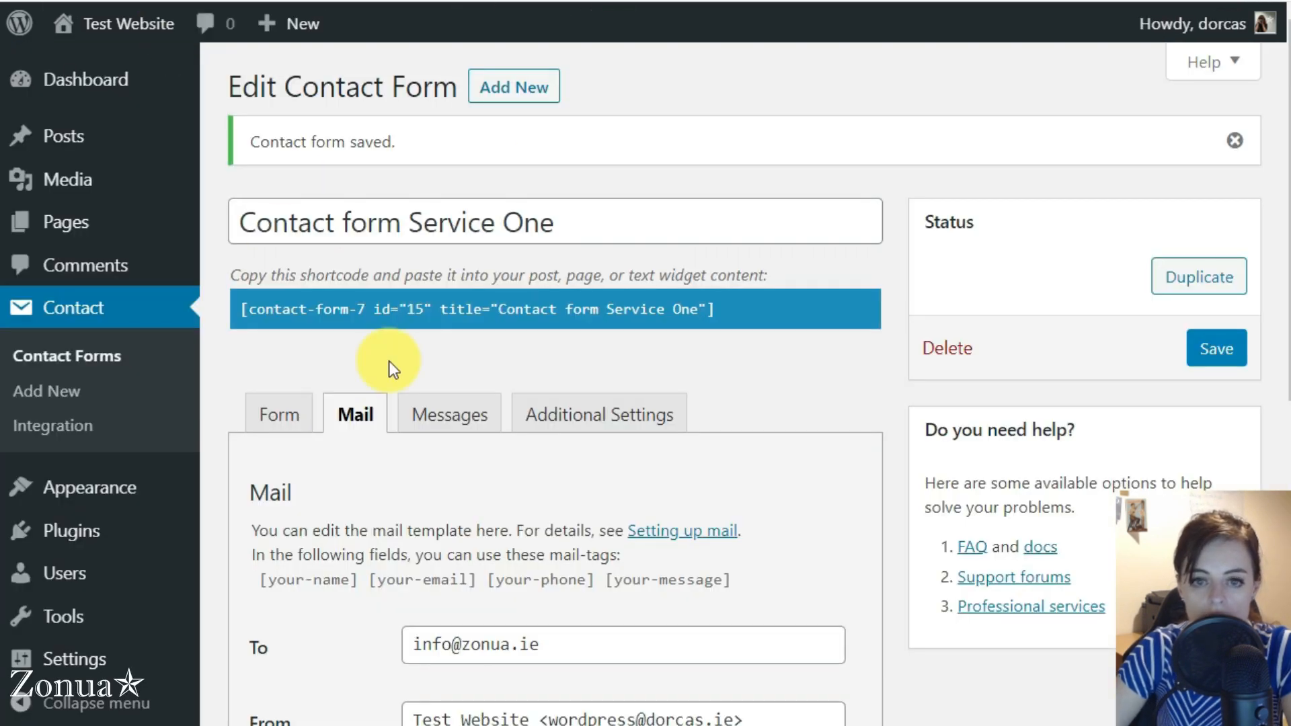
pyautogui.click(96, 314)
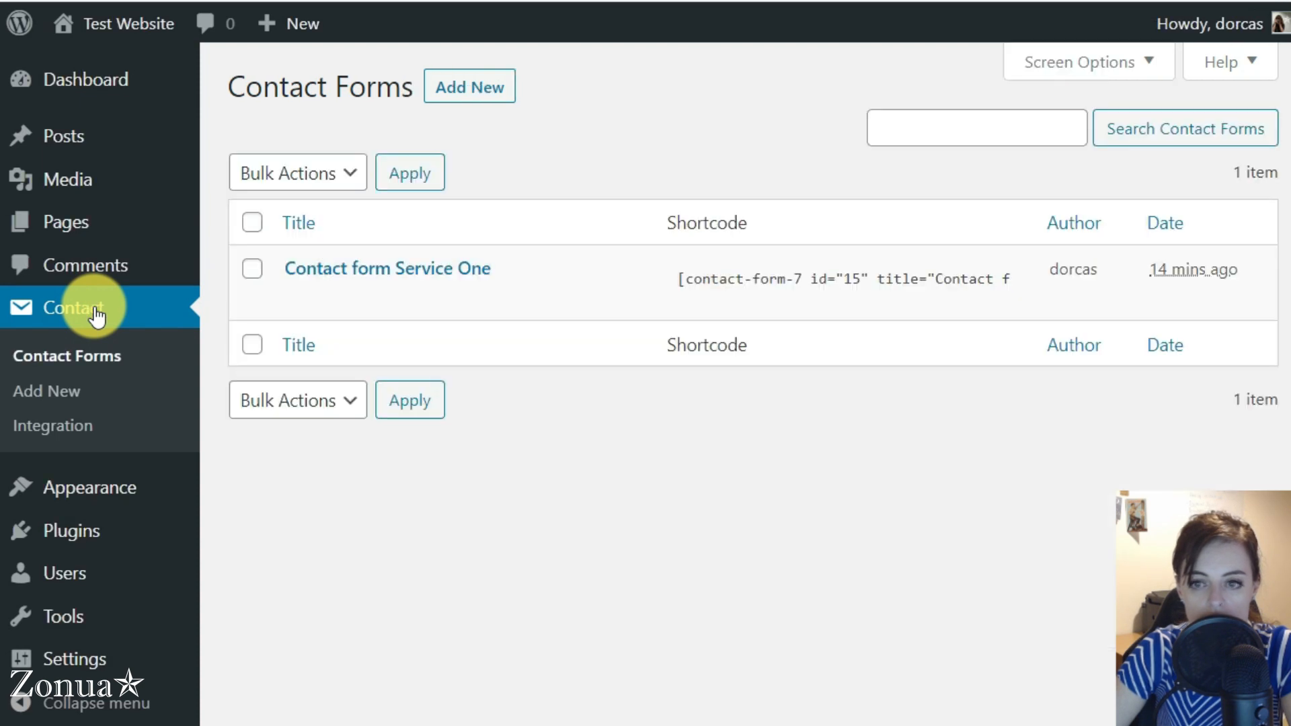
pyautogui.click(345, 303)
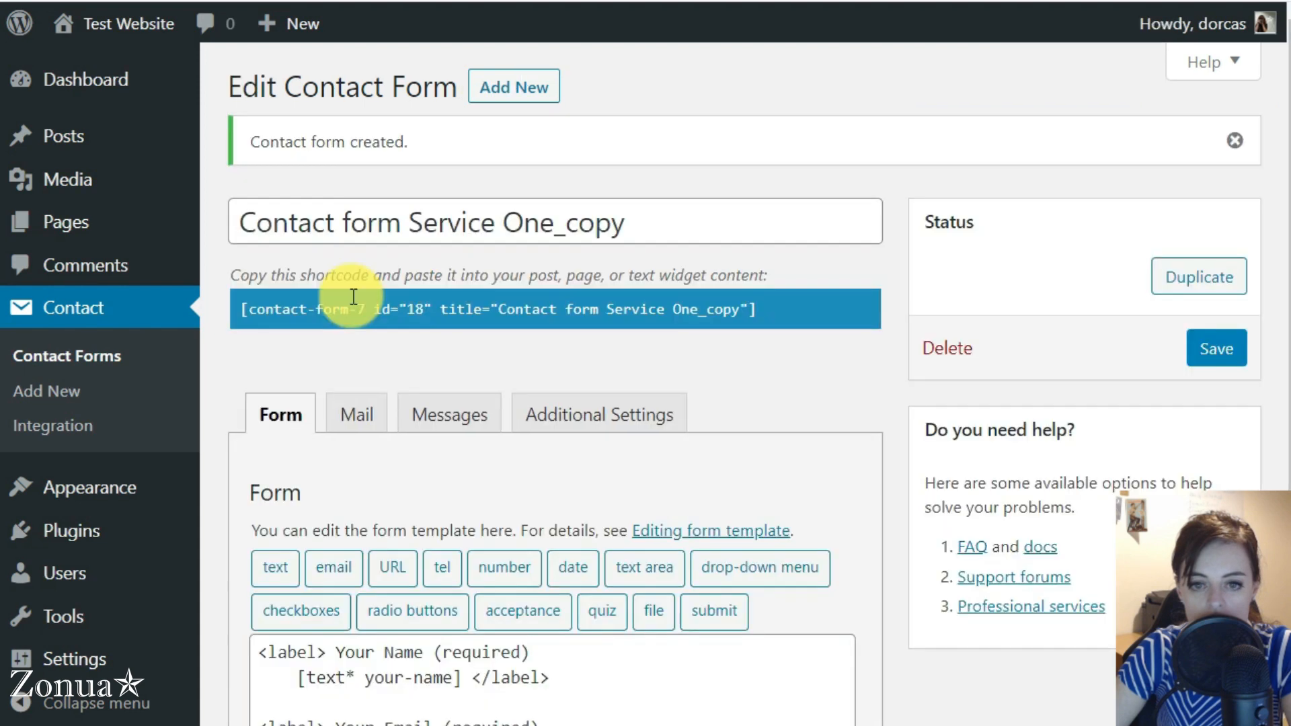
pyautogui.moveTo(509, 216); pyautogui.dragTo(810, 209)
pyautogui.write('Tw')
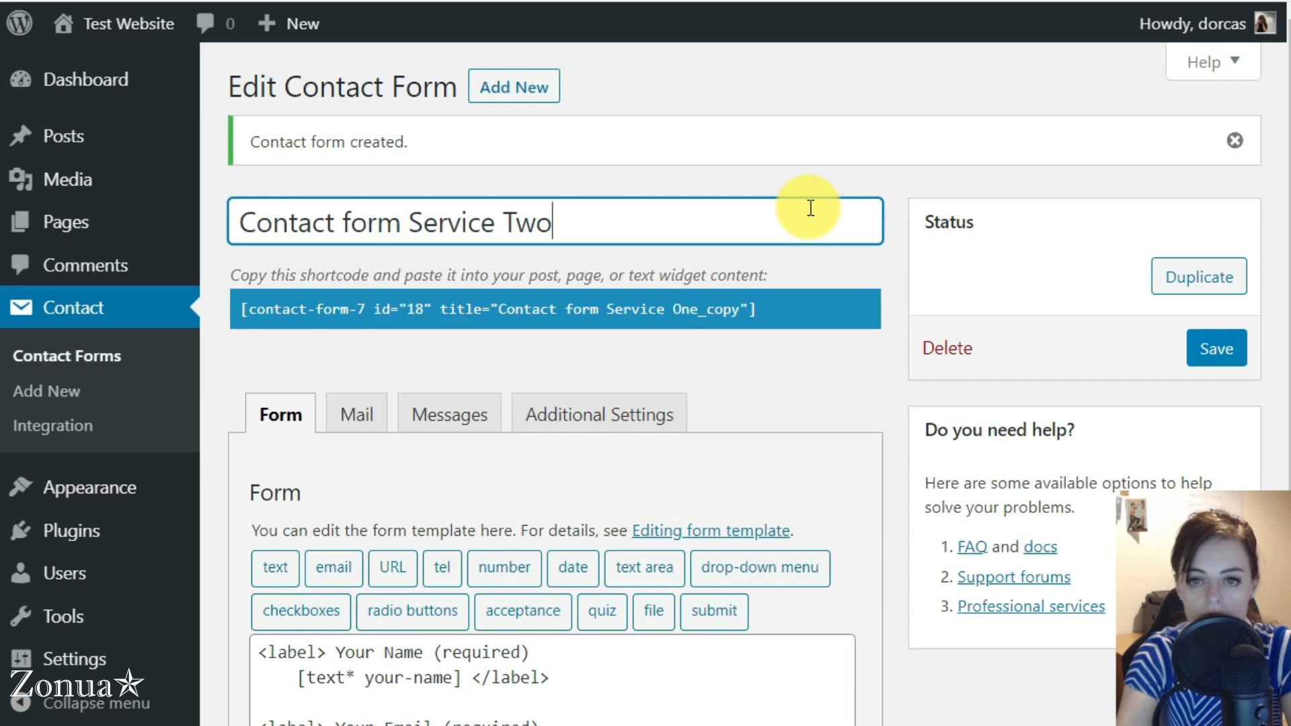
# Change the mail message body line to "This form was filled in on the Service Two page." and save the form
pyautogui.click(352, 418)
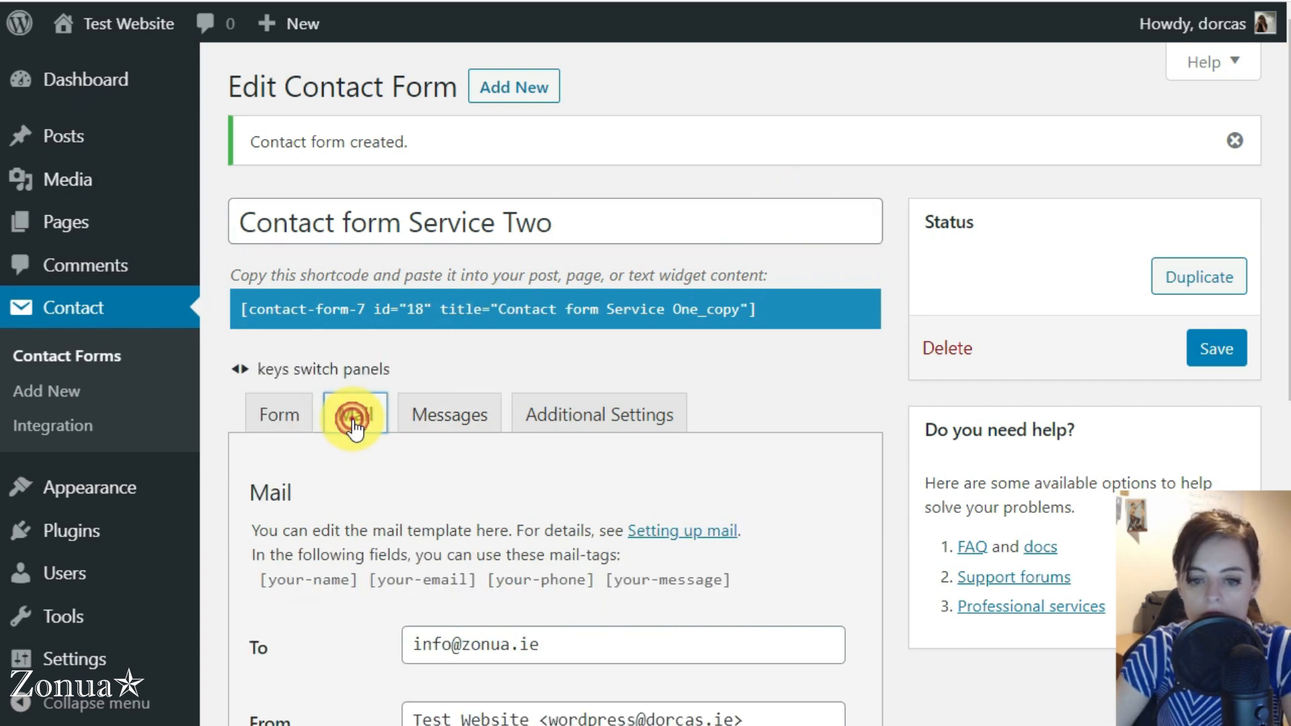
pyautogui.scroll(-9, 372, 646)
pyautogui.scroll(7, 411, 330)
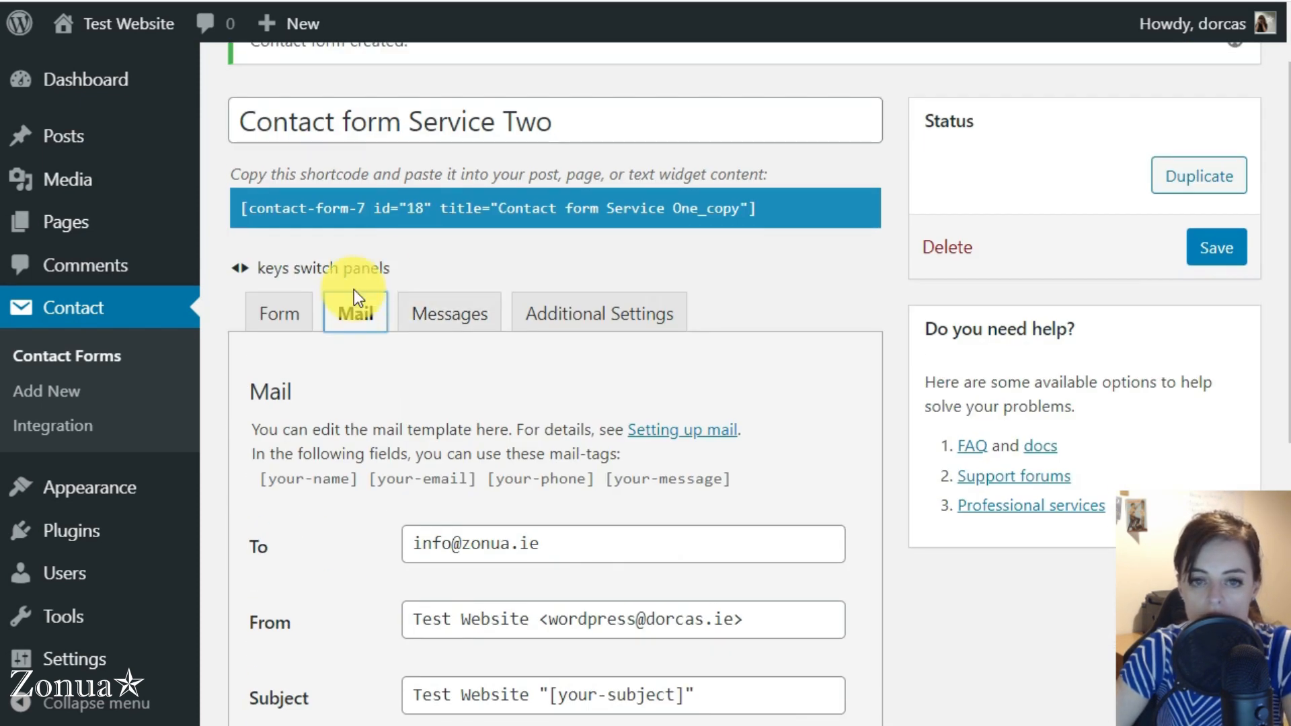
pyautogui.scroll(-5, 353, 297)
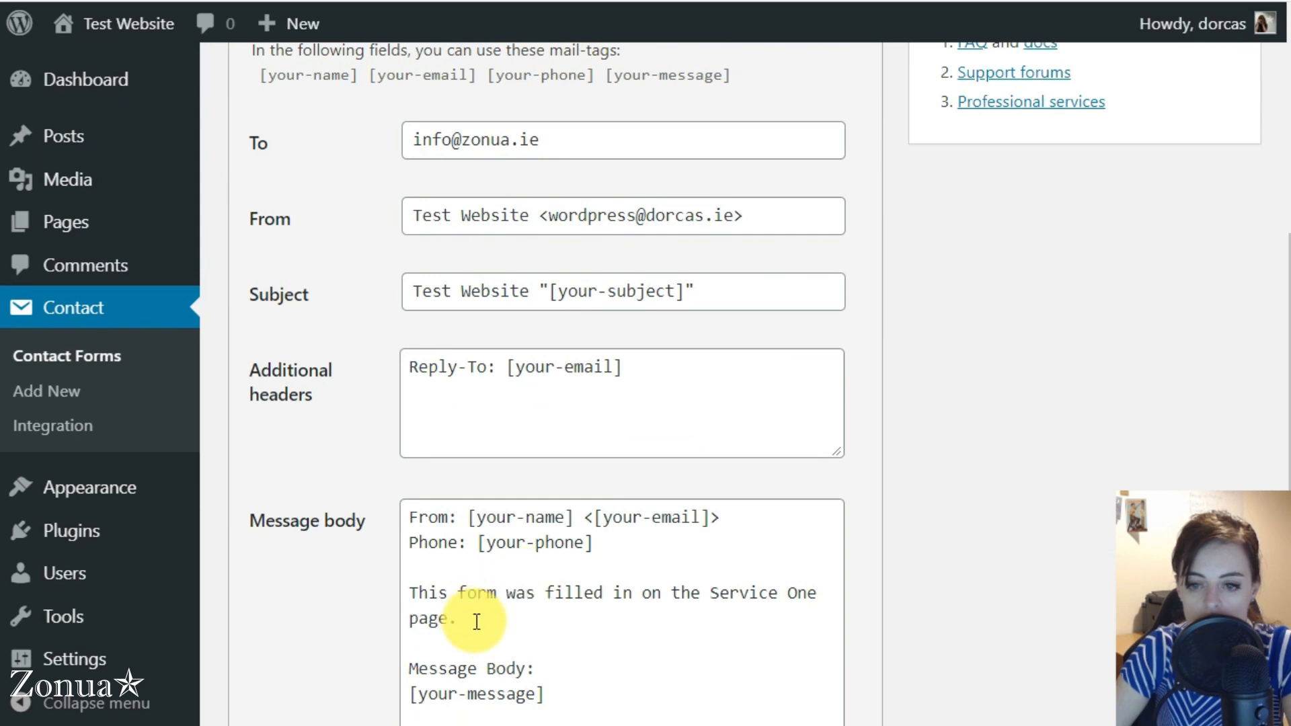
pyautogui.moveTo(797, 596); pyautogui.dragTo(827, 586)
pyautogui.press('BackSpace')
pyautogui.press('BackSpace')
pyautogui.write('Two')
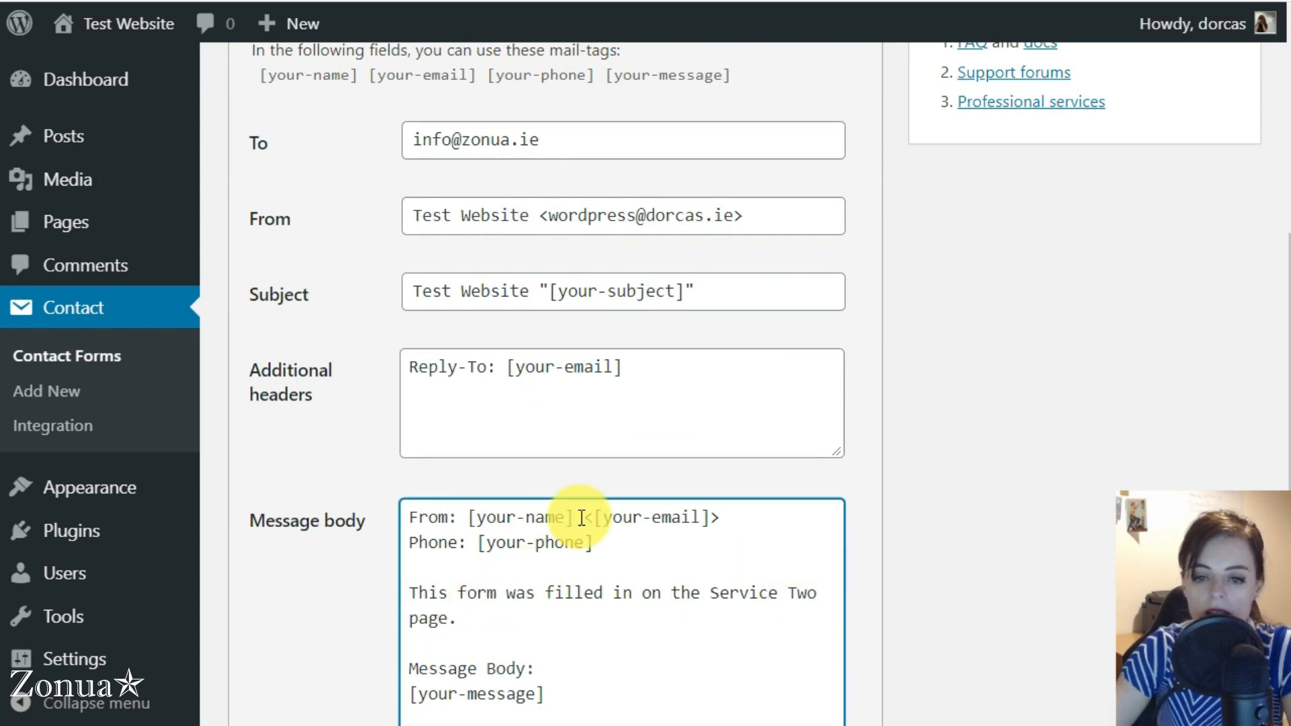
pyautogui.scroll(-8, 280, 606)
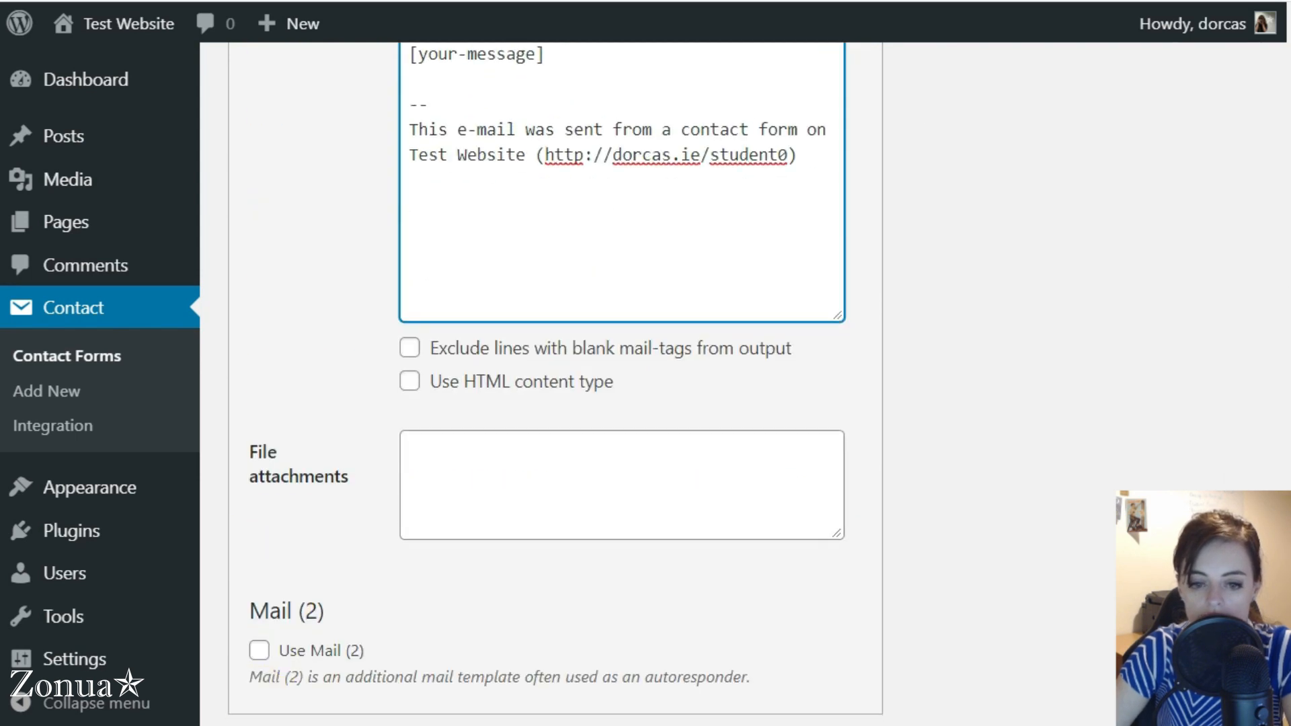
pyautogui.scroll(10, 334, 490)
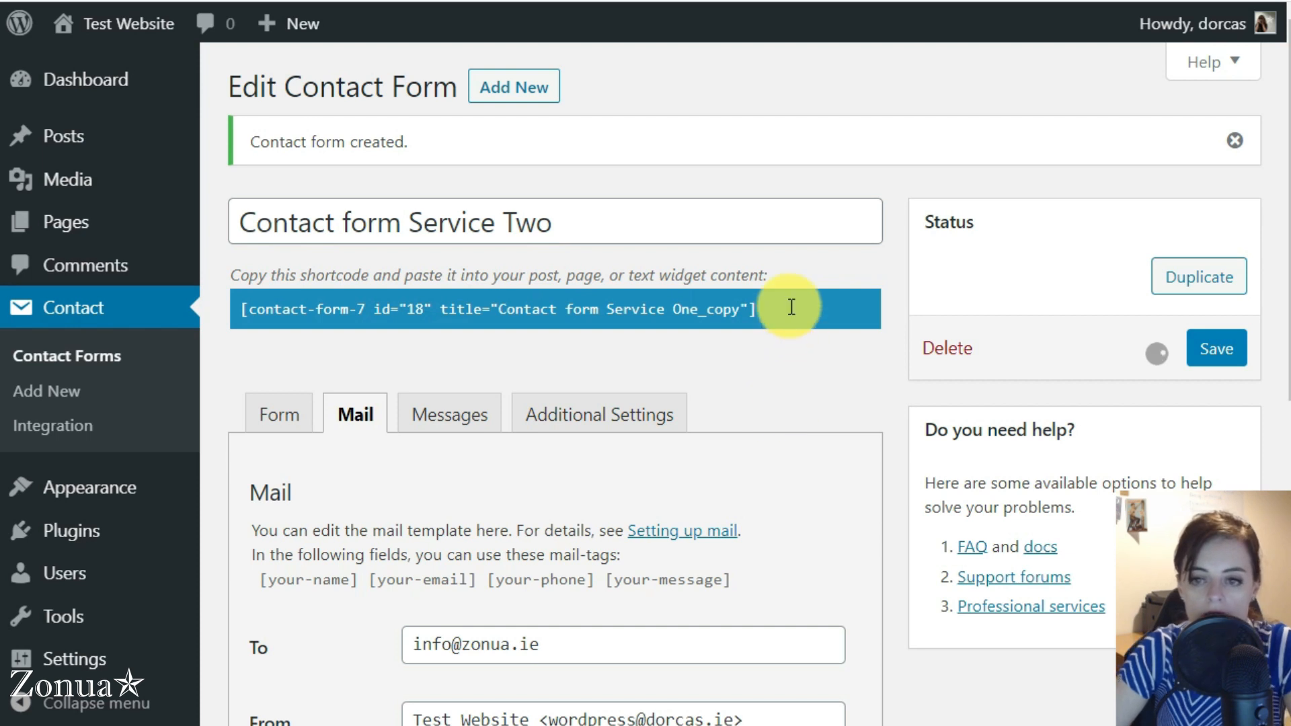
# Copy the shortcode of the Service Two contact form and open the Service Two page for editing
pyautogui.moveTo(785, 308); pyautogui.dragTo(336, 310)
pyautogui.hotkey('ctrl', 'c')
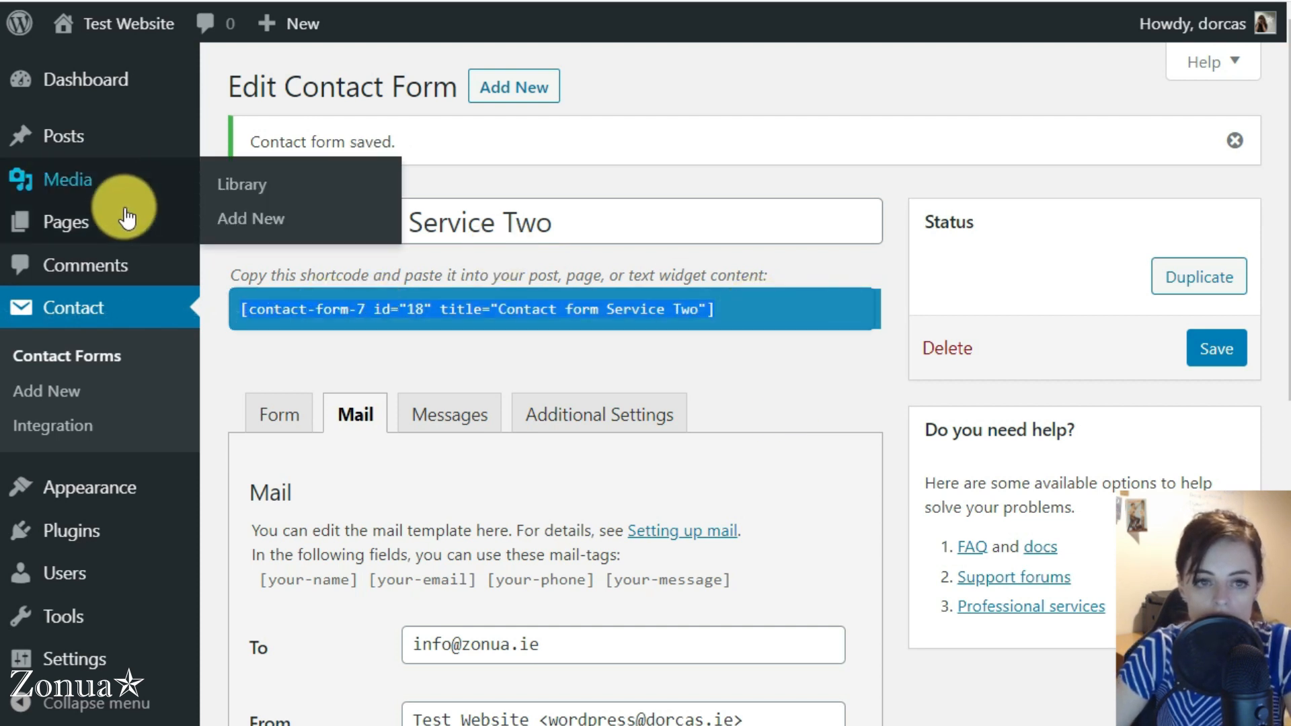
pyautogui.click(88, 229)
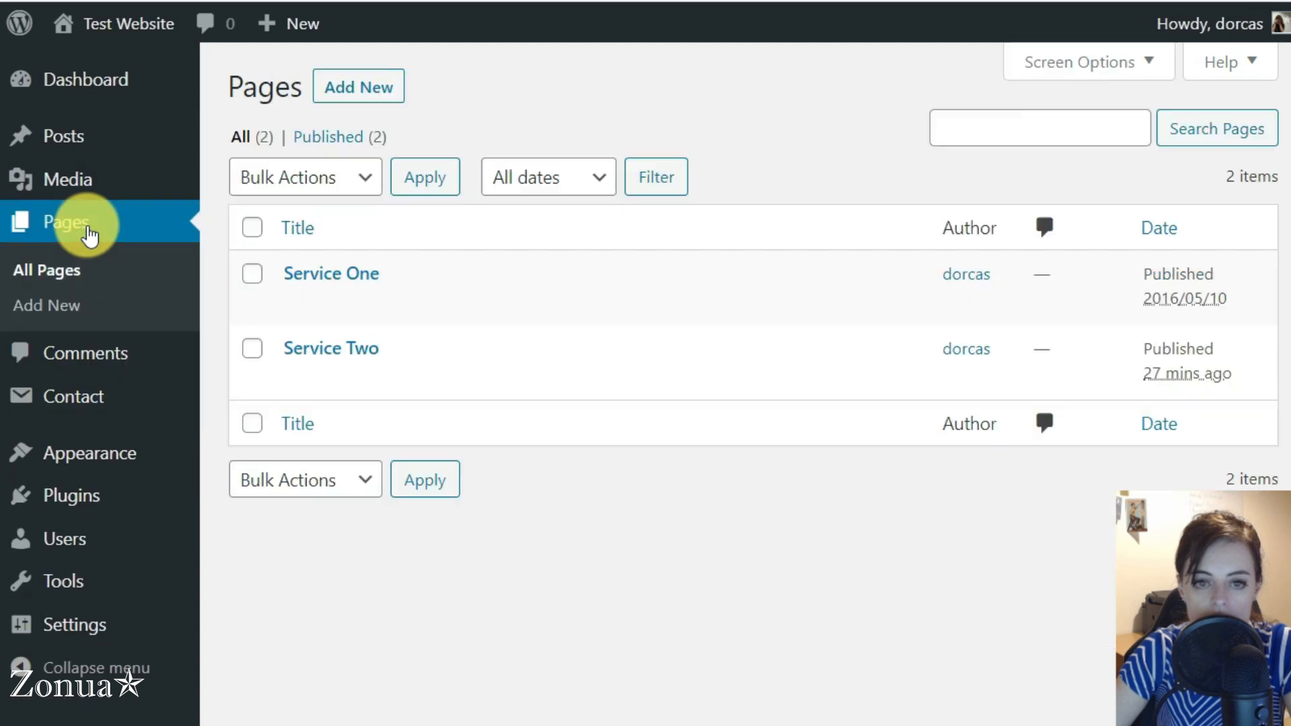
pyautogui.click(328, 350)
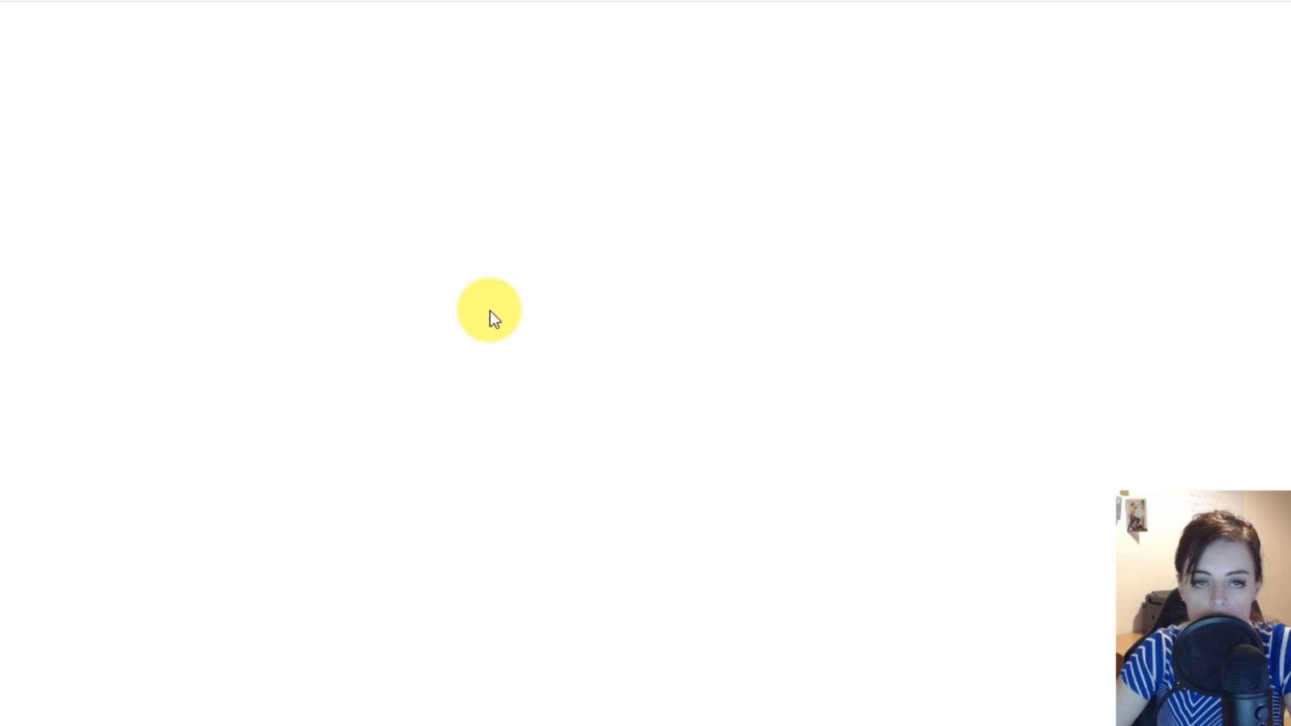
pyautogui.scroll(-15, 269, 445)
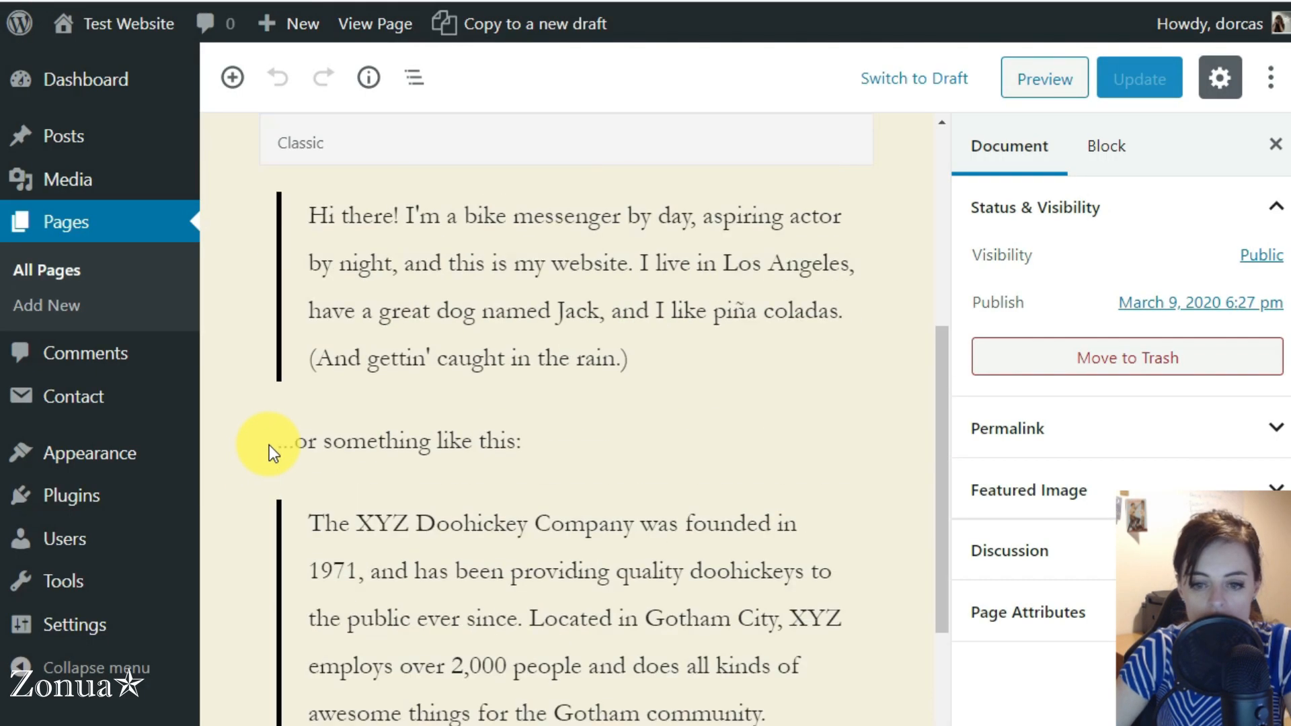
# Replace the Contact form 1 shortcode at the page's end with "To enquire about Service Two, fill out this form:" and the copied shortcode below
pyautogui.click(792, 562)
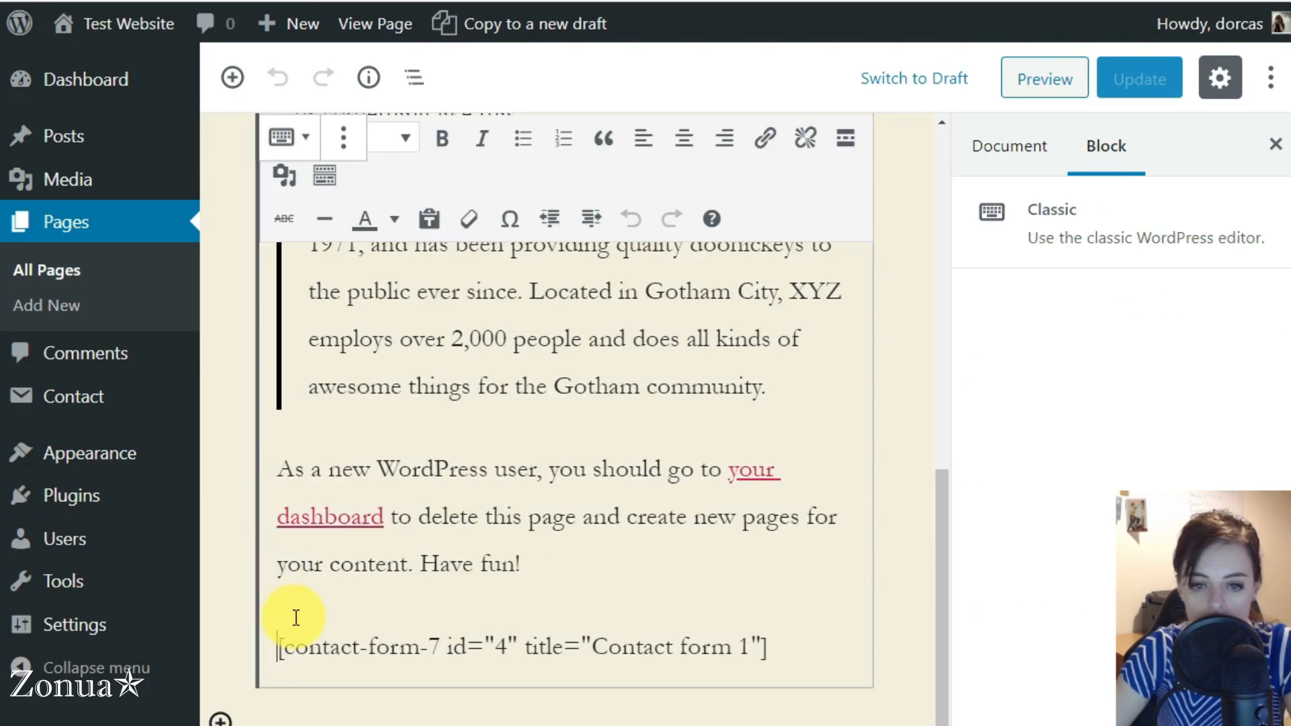
pyautogui.moveTo(276, 645); pyautogui.dragTo(742, 648)
pyautogui.write('T')
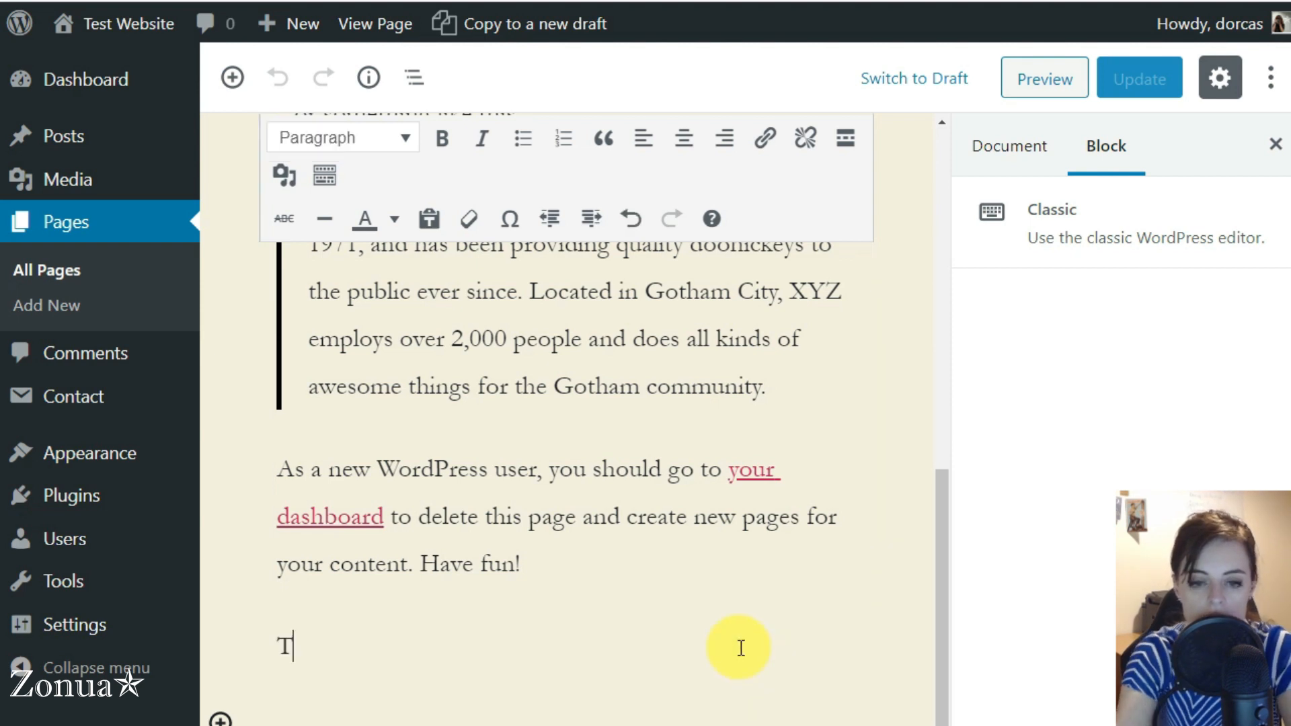
pyautogui.write('o enquire about Service Two, fill out this form:')
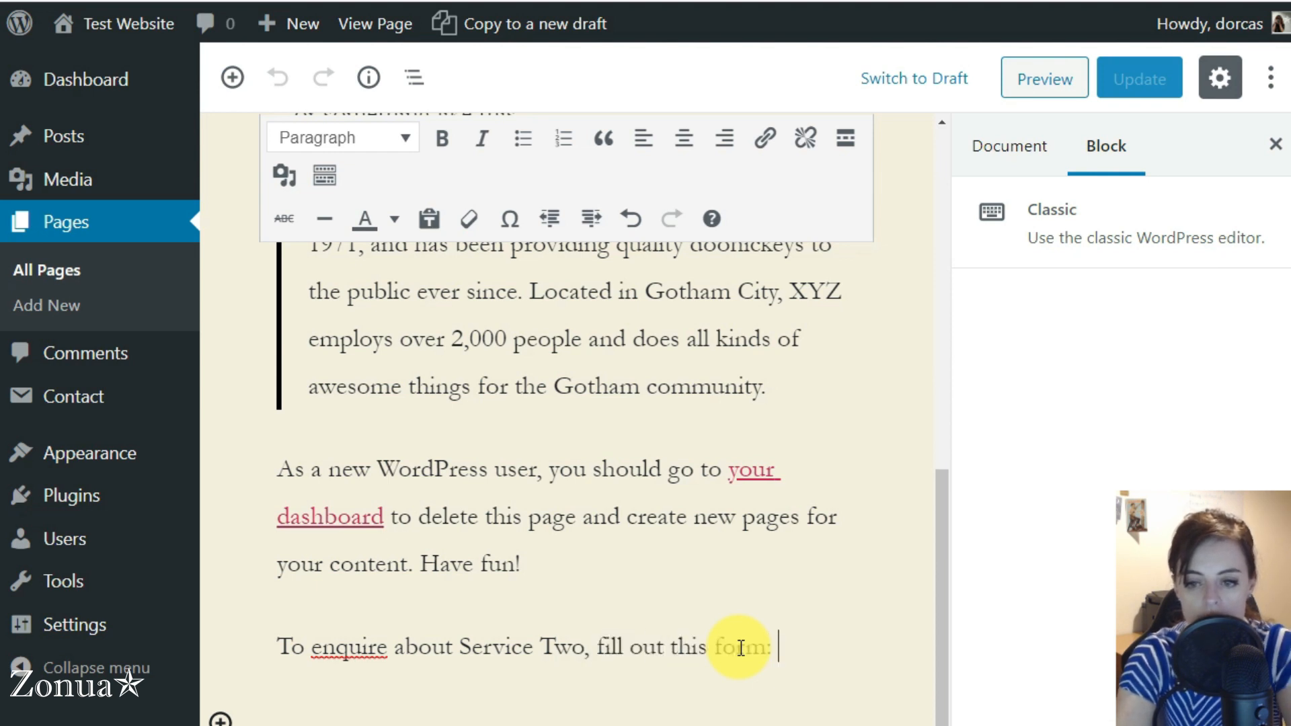
pyautogui.hotkey('ctrl', 'v')
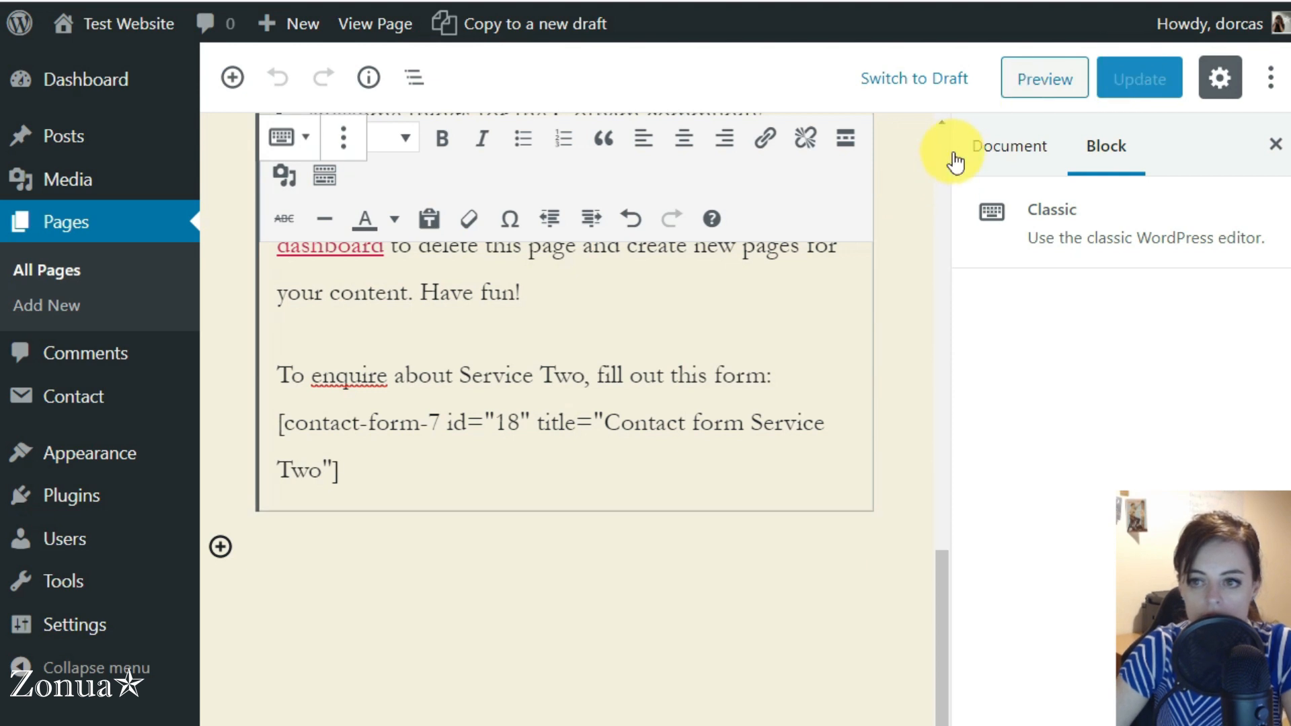
# Update the page and view the live Service Two page to check the introduction line and contact form
pyautogui.click(1132, 81)
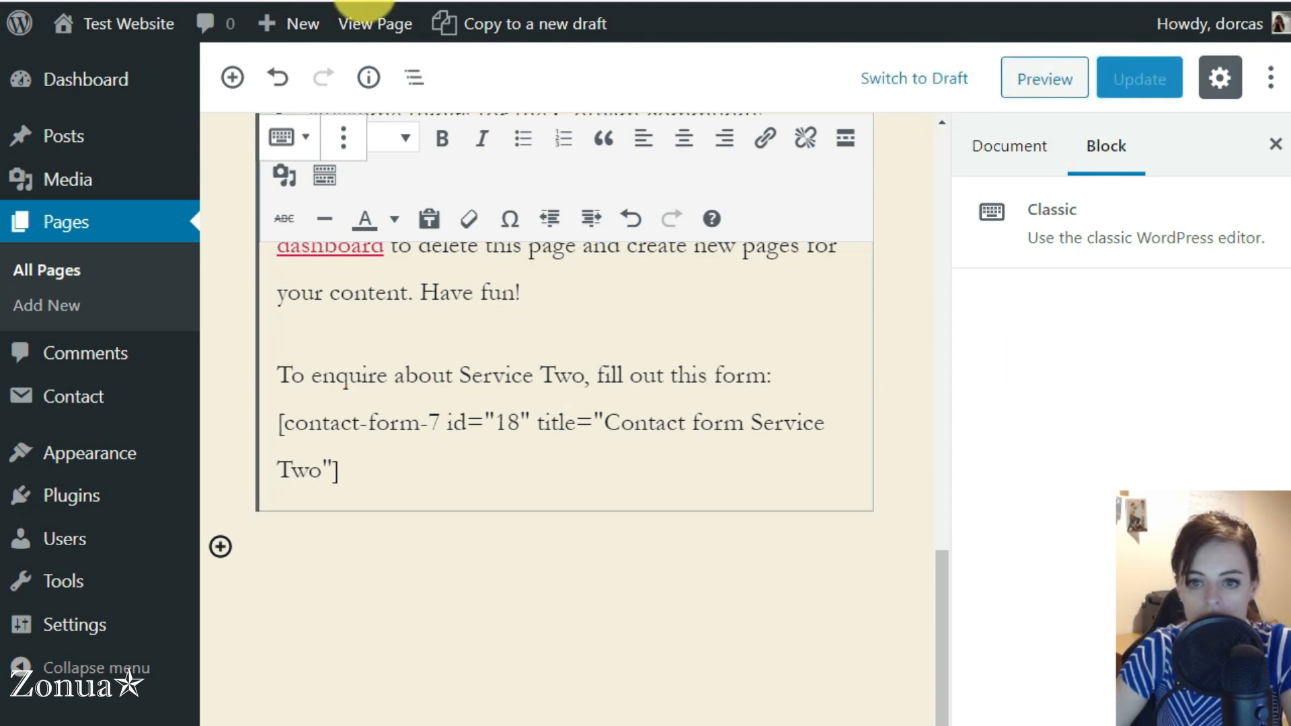
pyautogui.click(374, 20)
pyautogui.click(853, 1)
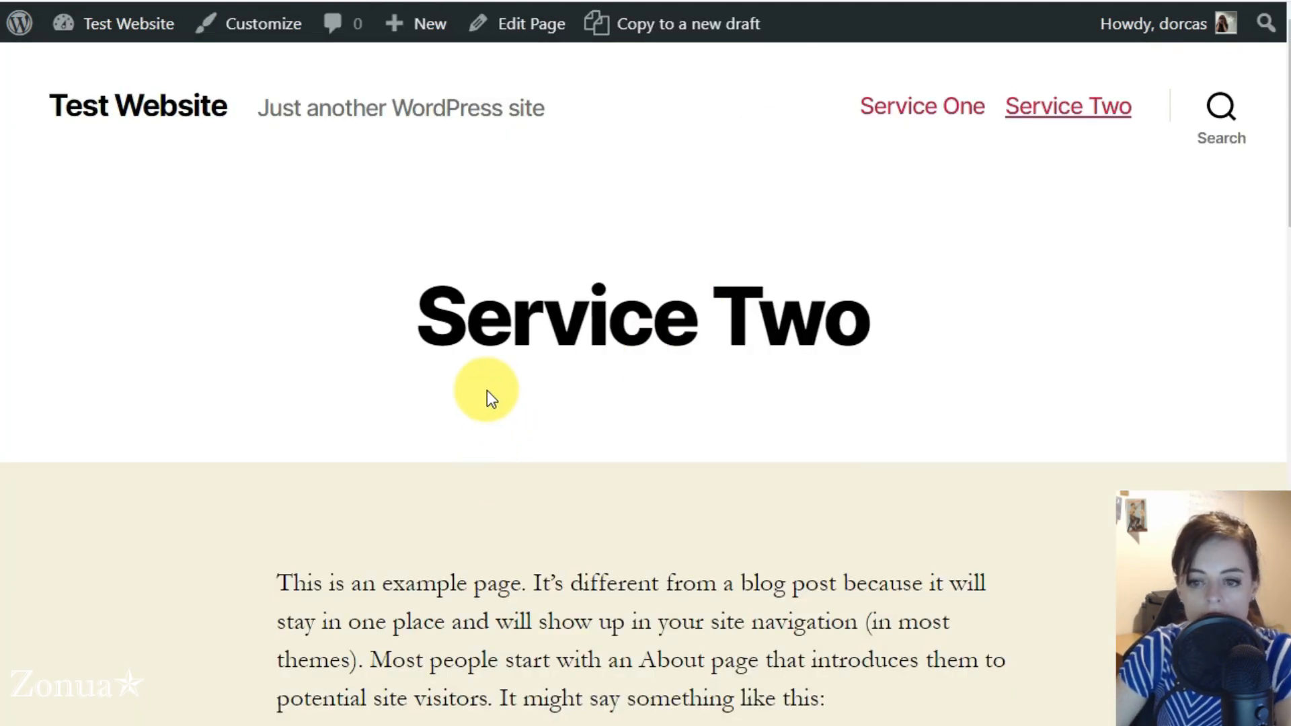
pyautogui.scroll(-12, 464, 397)
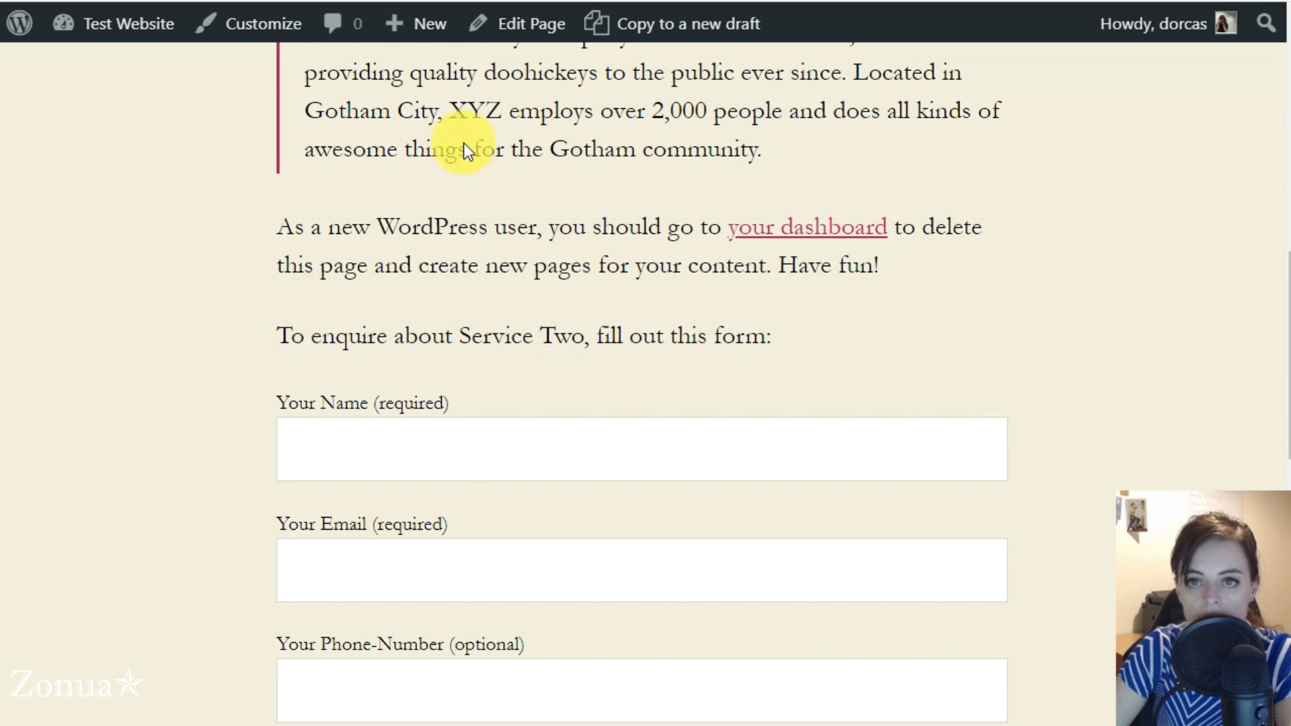
# Compare the introduction lines and contact forms on the live Service One and Service Two pages
pyautogui.click(651, 1)
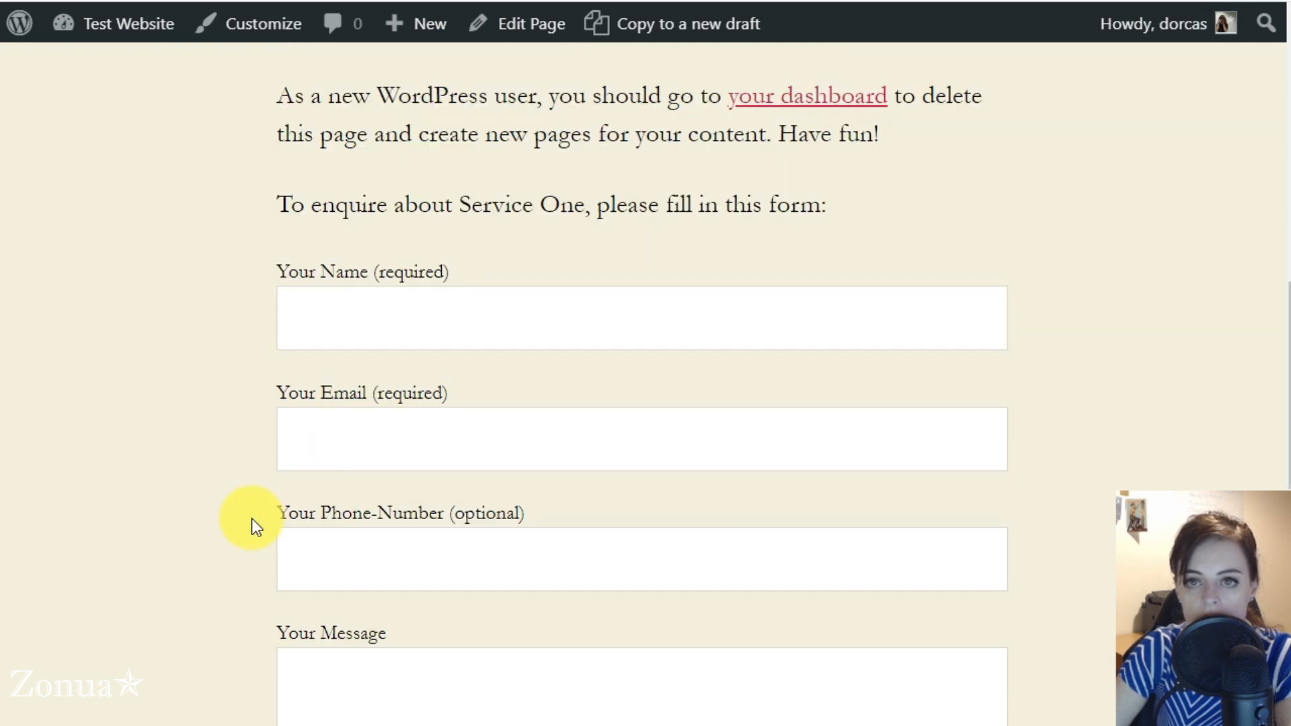
pyautogui.click(811, 3)
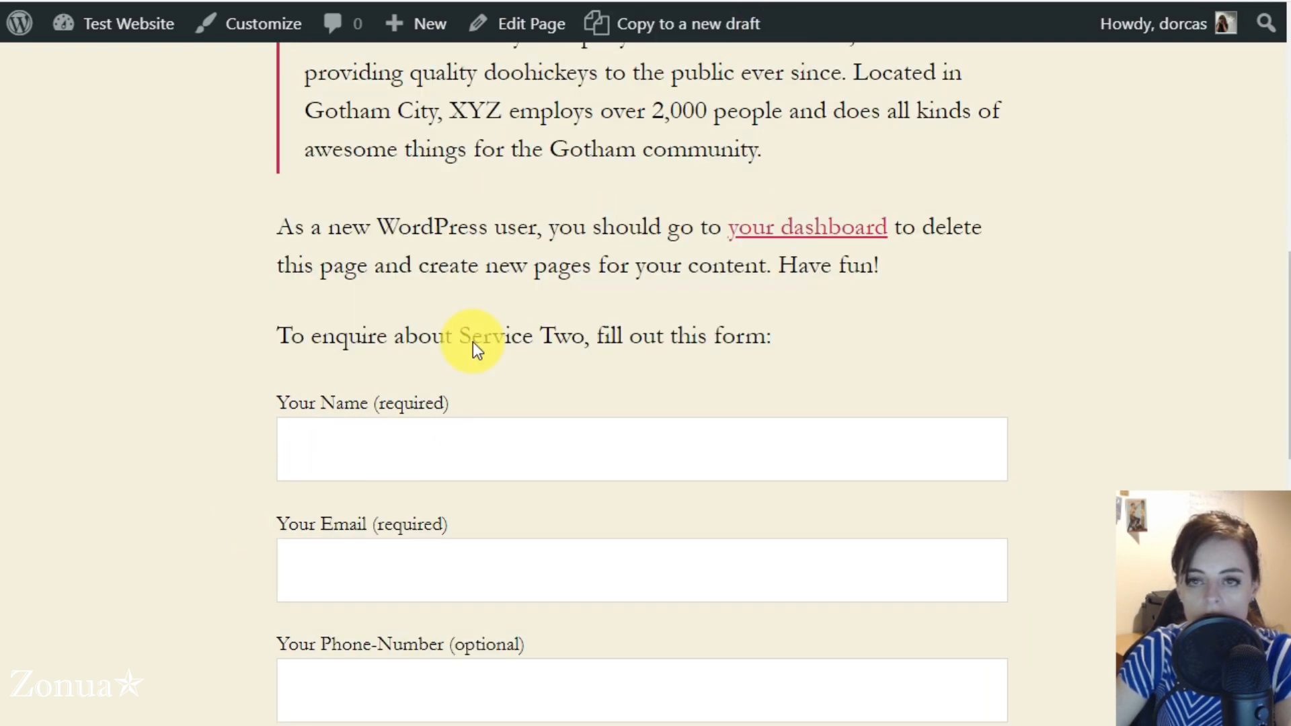
pyautogui.click(651, 1)
# Return to the WordPress admin and open the list of pages
pyautogui.click(471, 1)
pyautogui.click(65, 217)
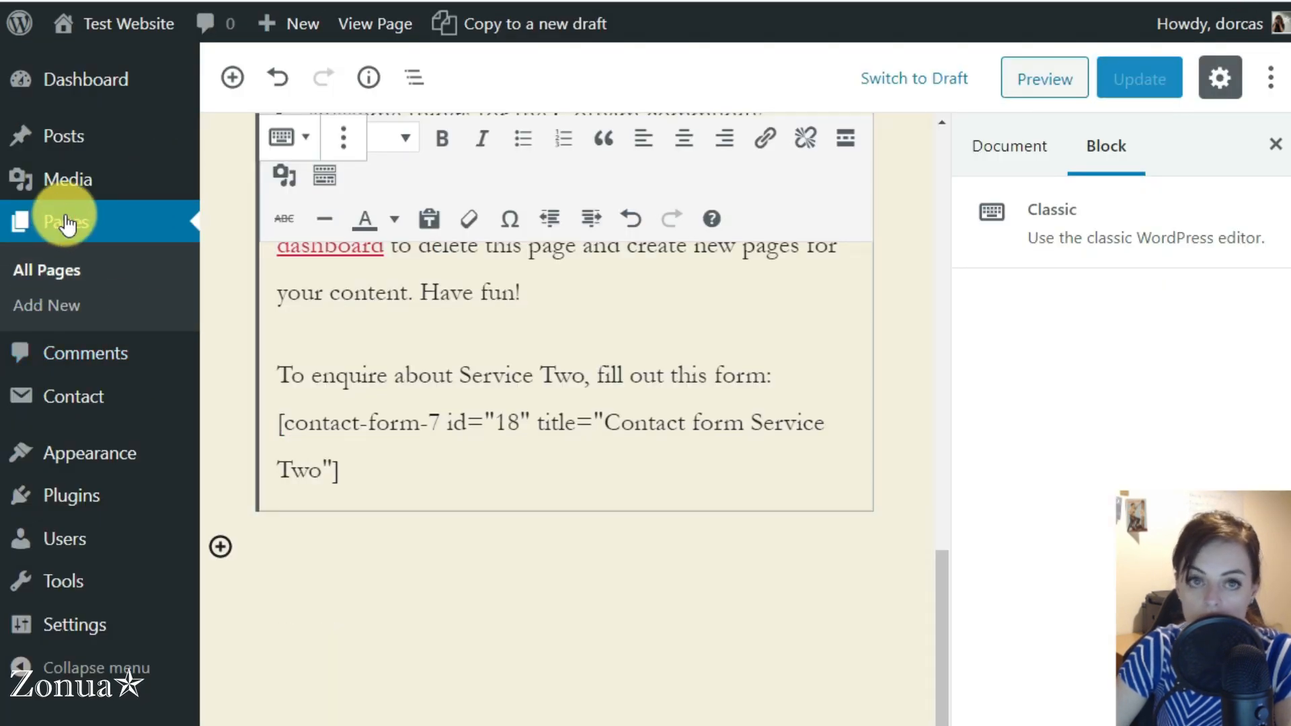